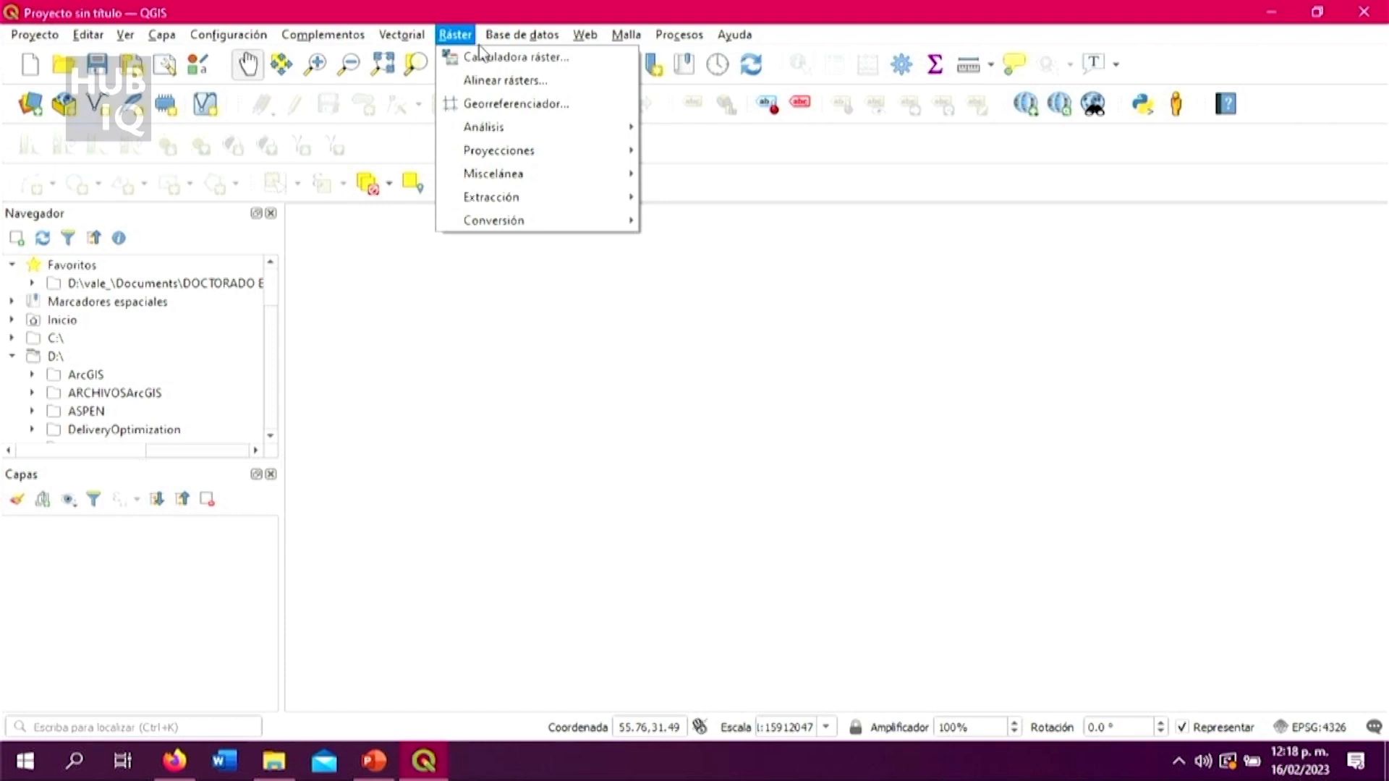
Step: Start adding a raster layer and browse for its files in the Álgebra de mapas folder under Curso HUBIQ P1, PARTE 3
left_click(164, 35)
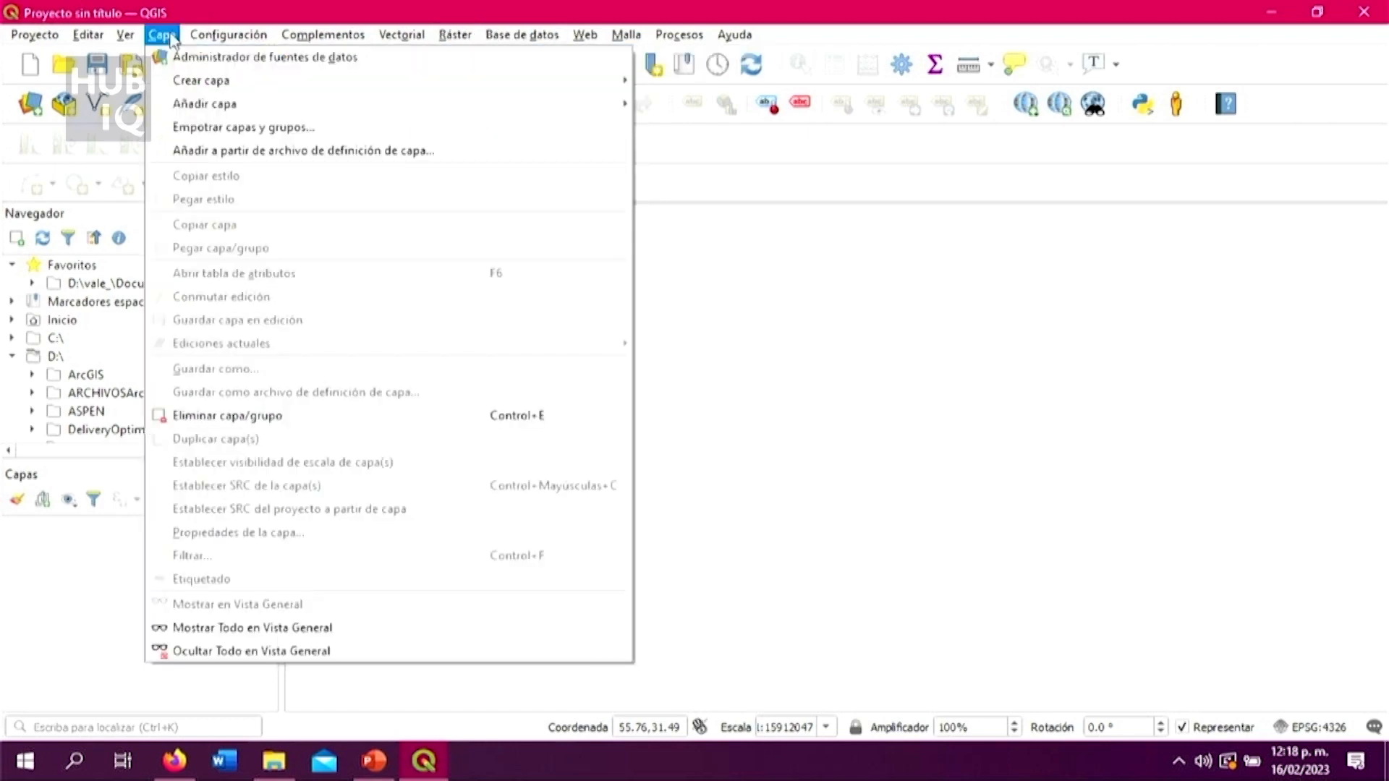
mouse_move(200, 107)
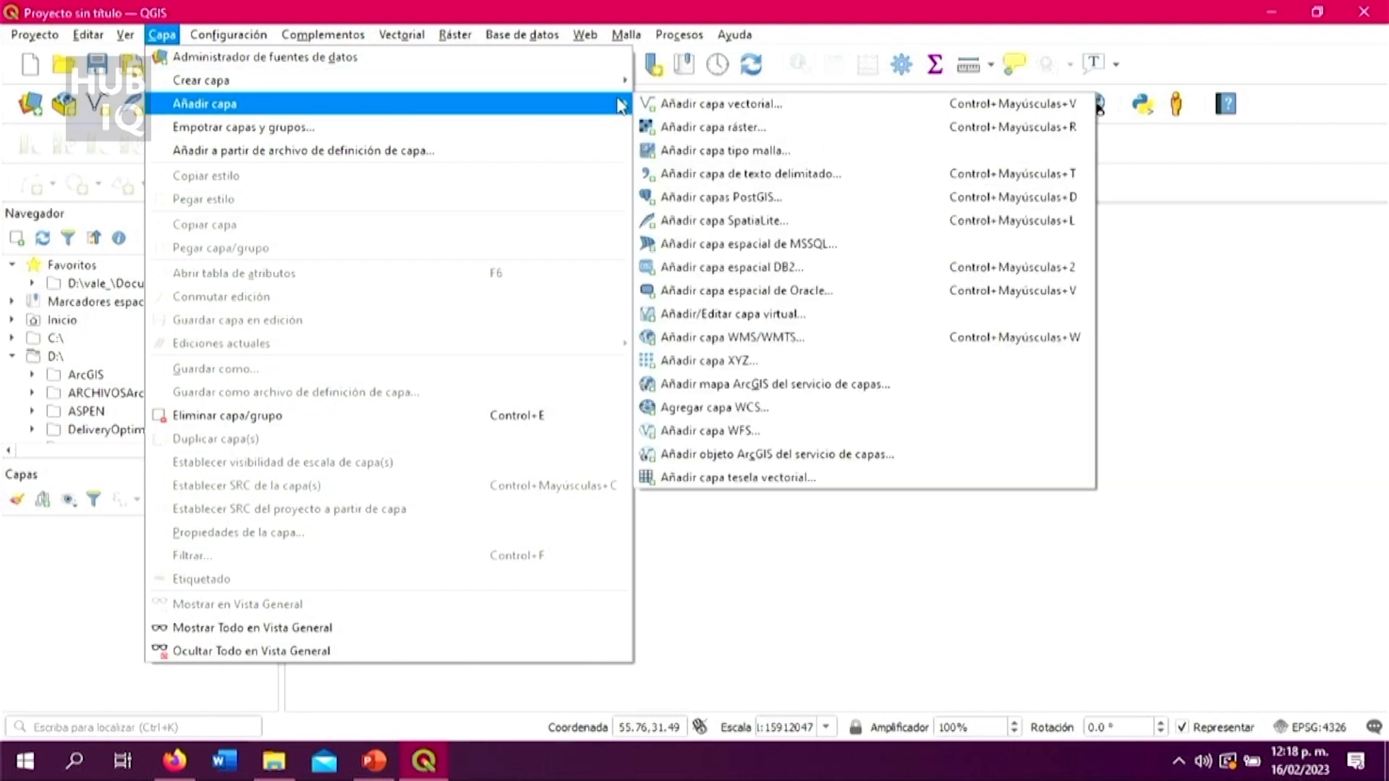
left_click(655, 130)
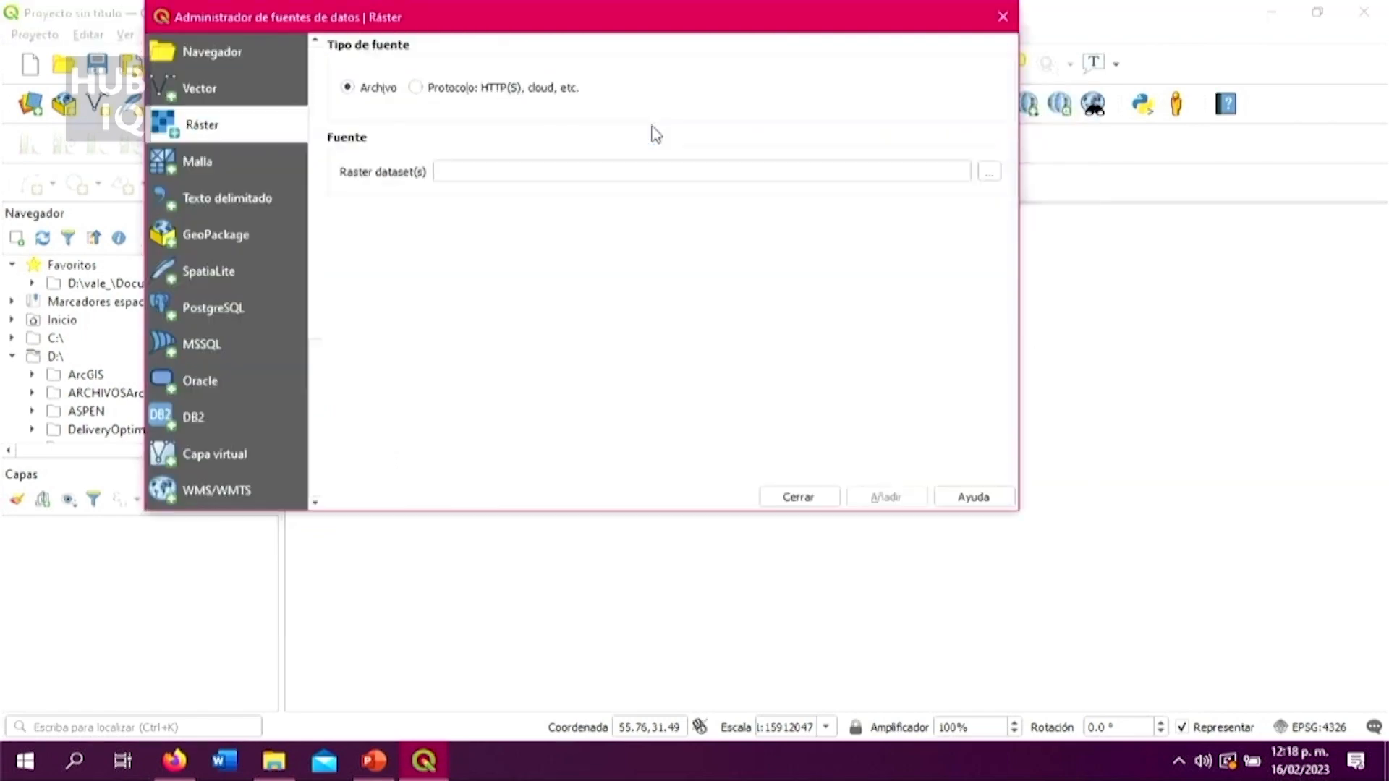
left_click(989, 172)
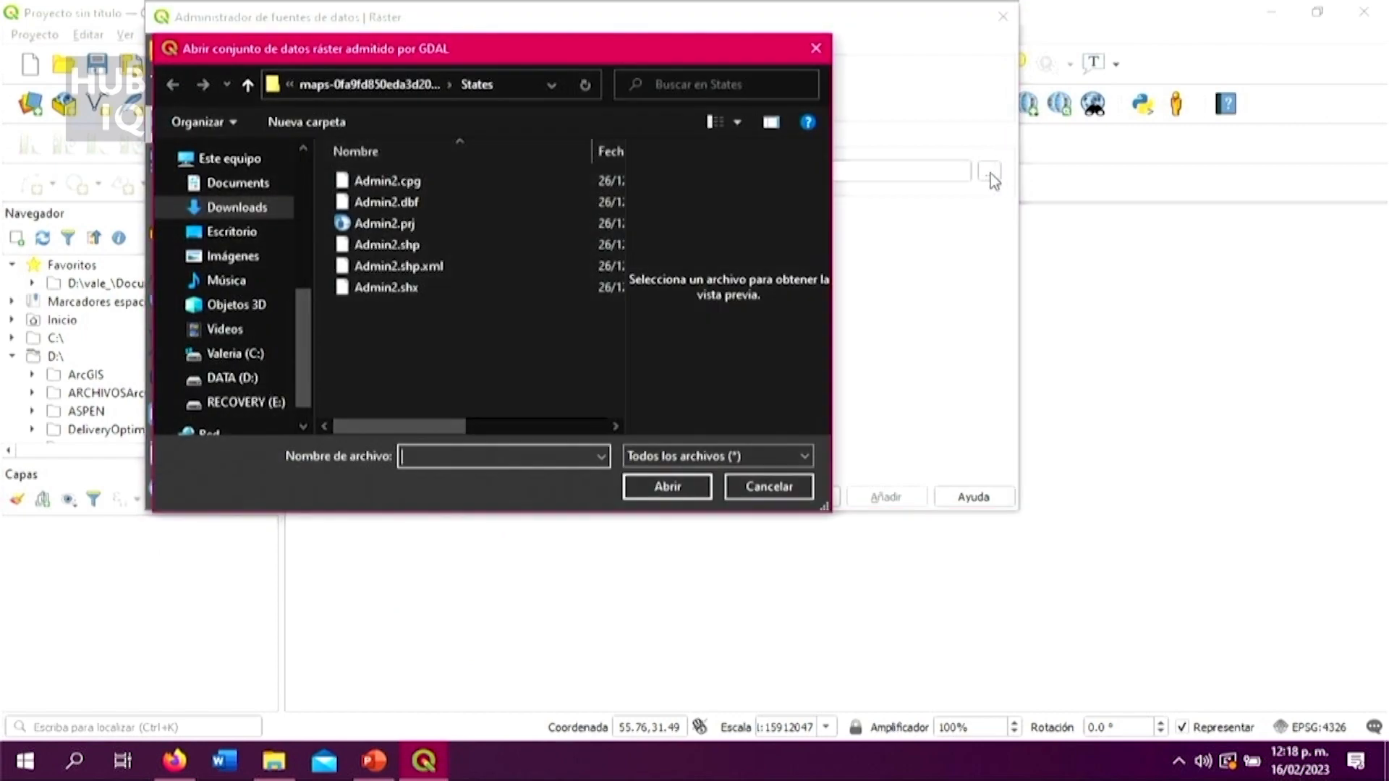
left_click(289, 84)
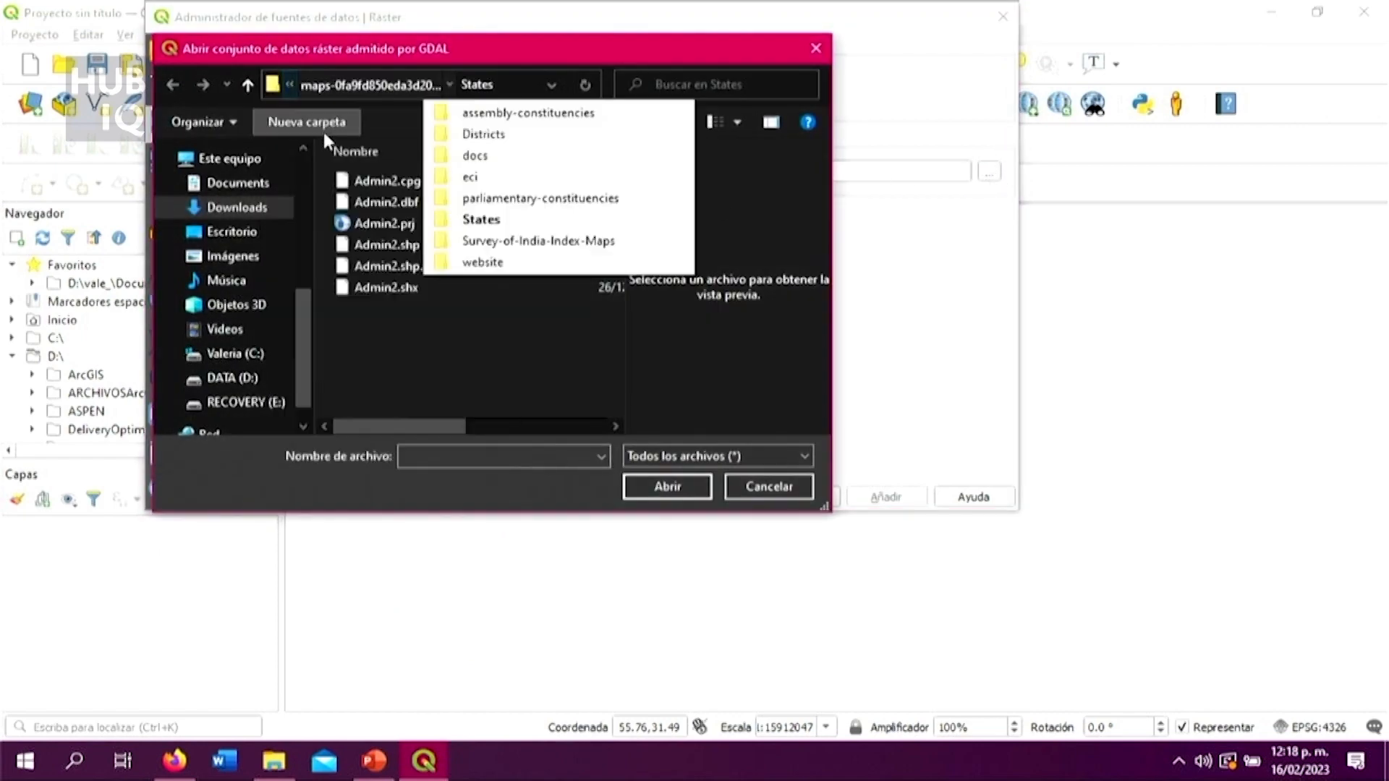
left_click(290, 85)
left_click(307, 148)
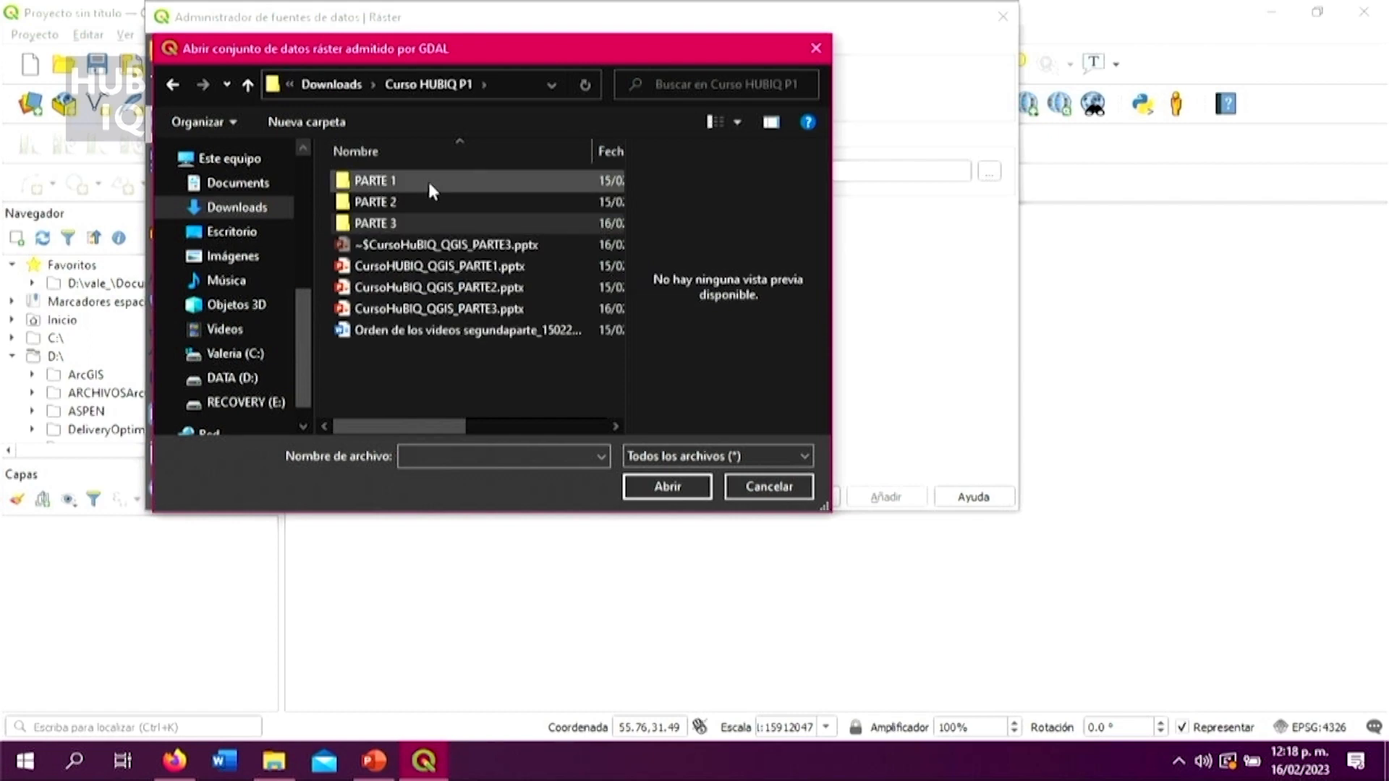
double_click(410, 224)
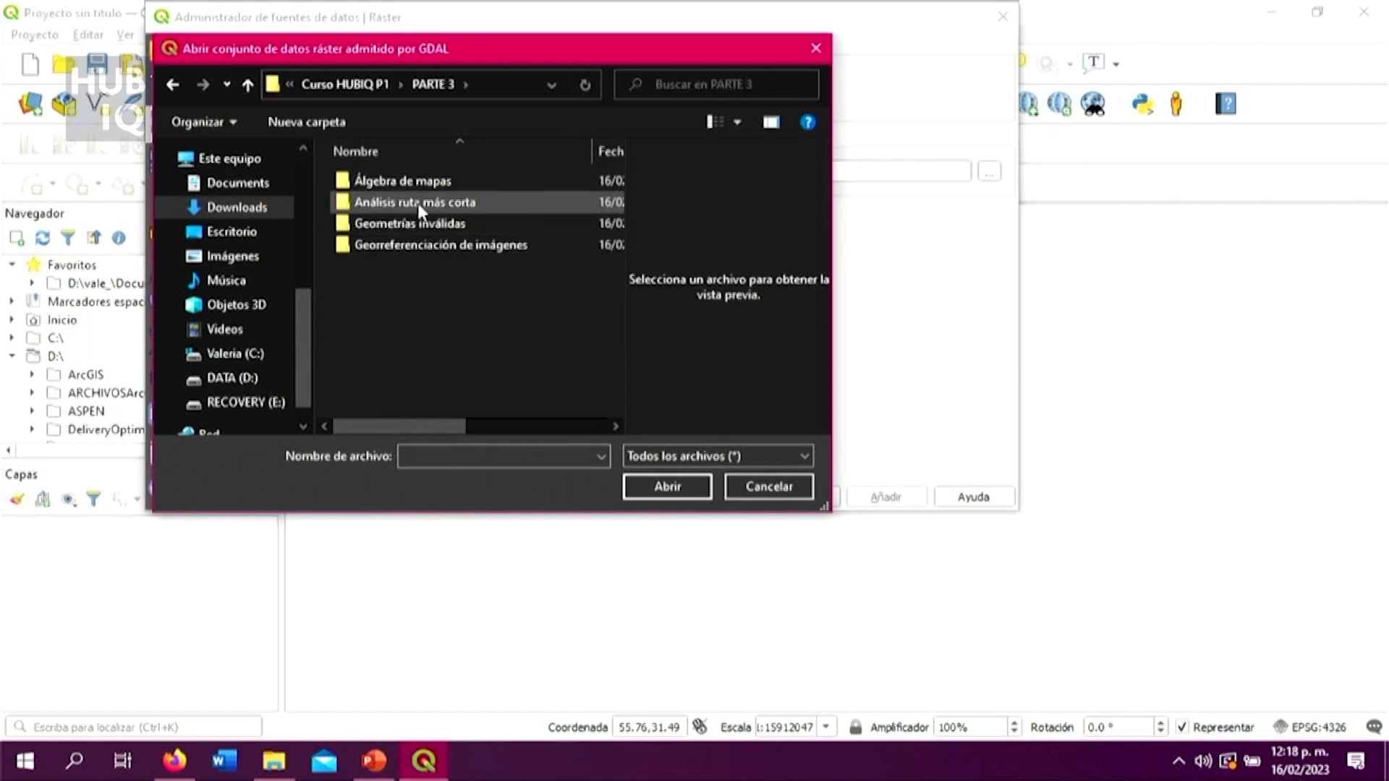
double_click(411, 182)
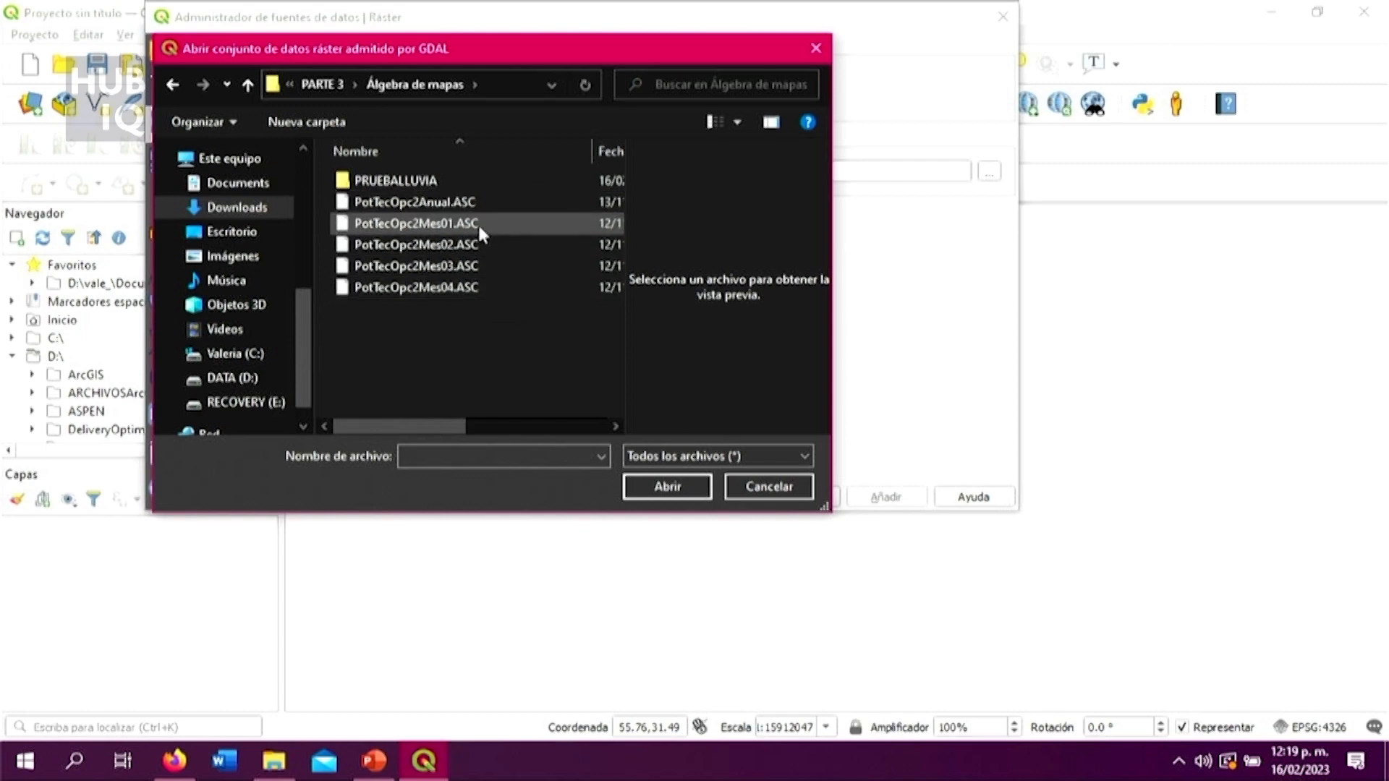
Step: Load the four monthly rasters PotTecOpc2Mes01.ASC to PotTecOpc2Mes04.ASC into the project and close the data source manager
left_click_drag(478, 223, 480, 284)
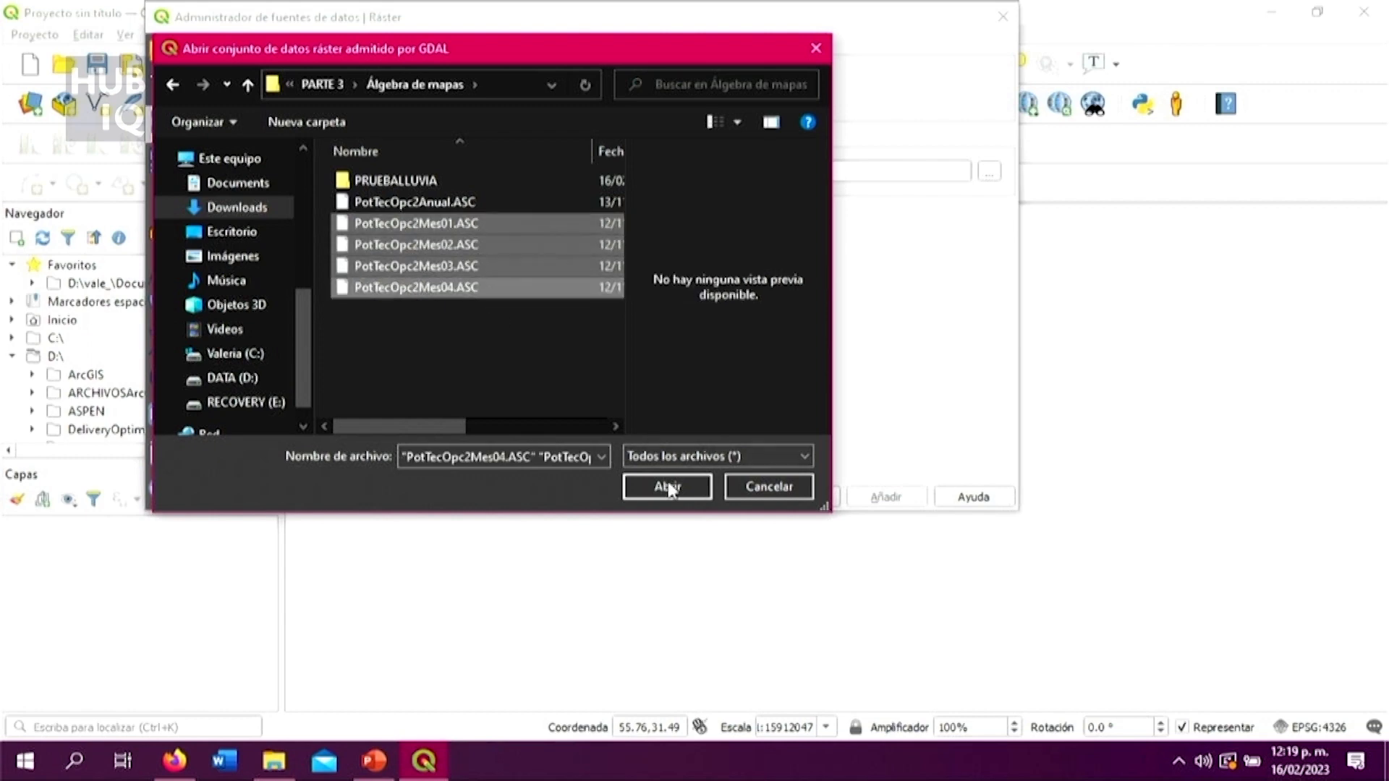
left_click(668, 484)
left_click(894, 499)
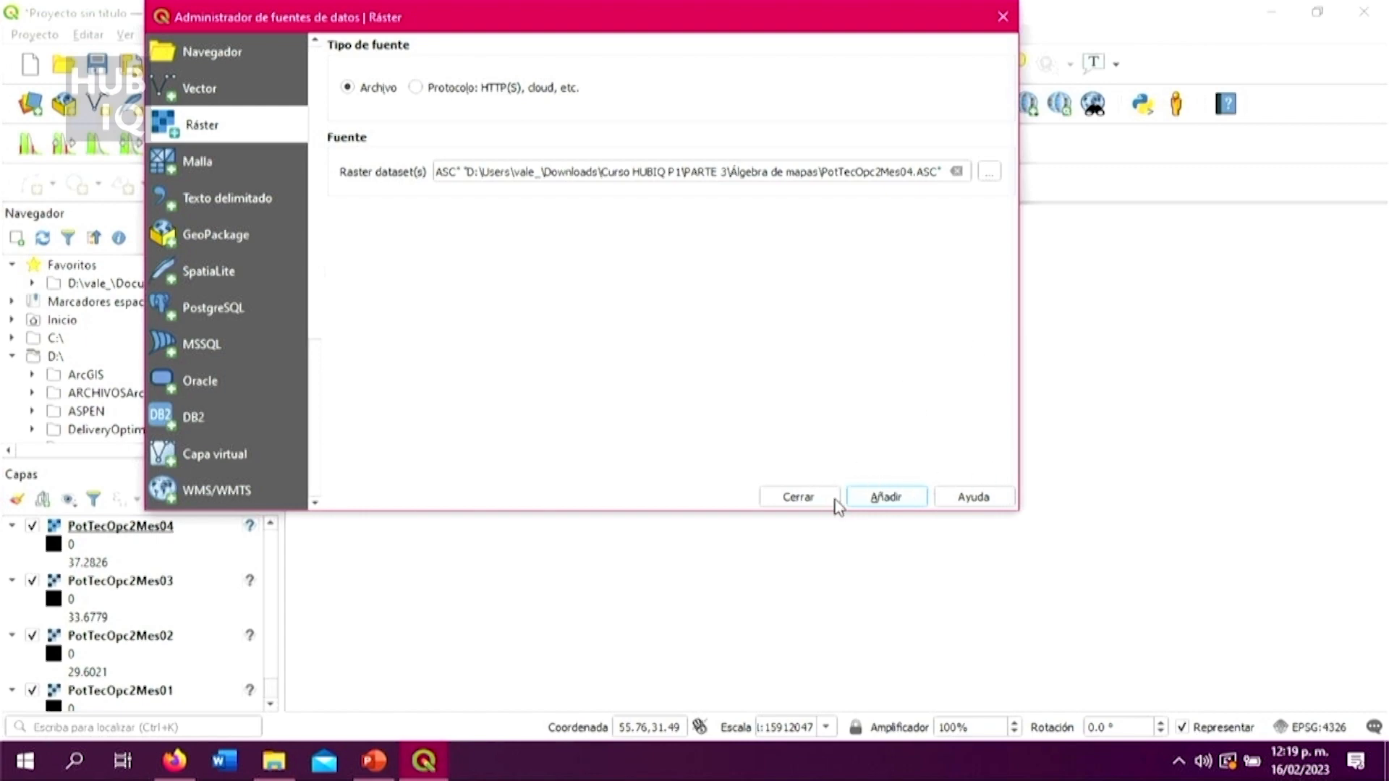
left_click(799, 497)
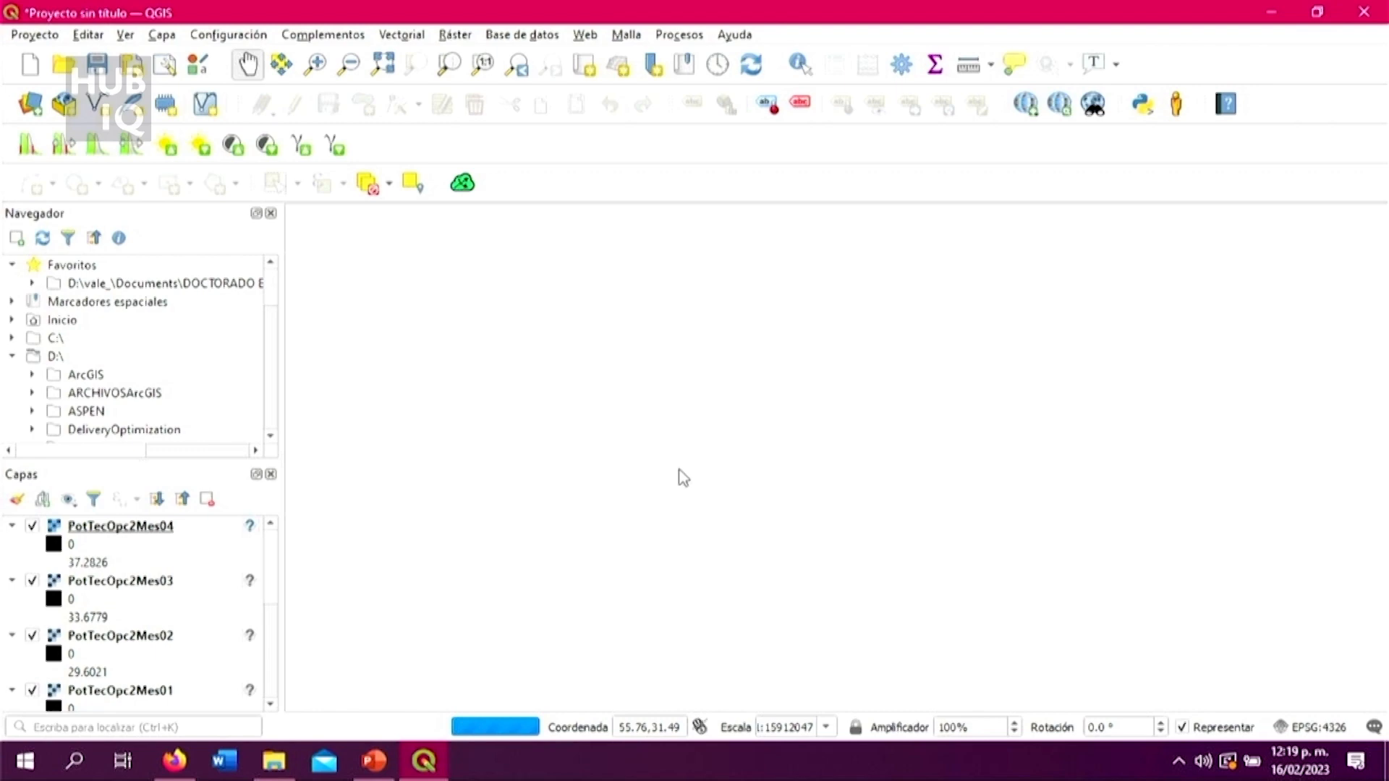
Step: Remove the lower duplicate set of the layers PotTecOpc2Mes01 to PotTecOpc2Mes04 from the project
scroll(242, 626, "down", 4)
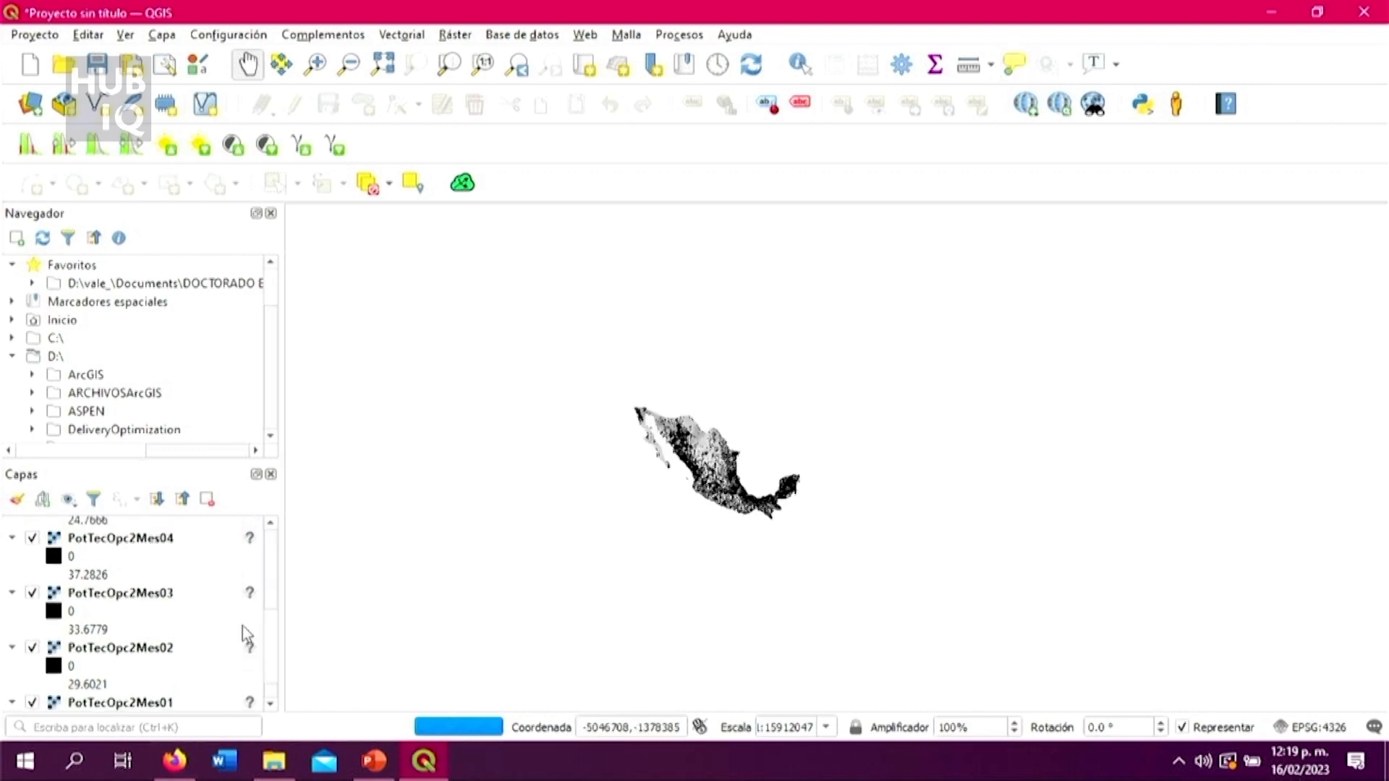
scroll(242, 632, "down", 2)
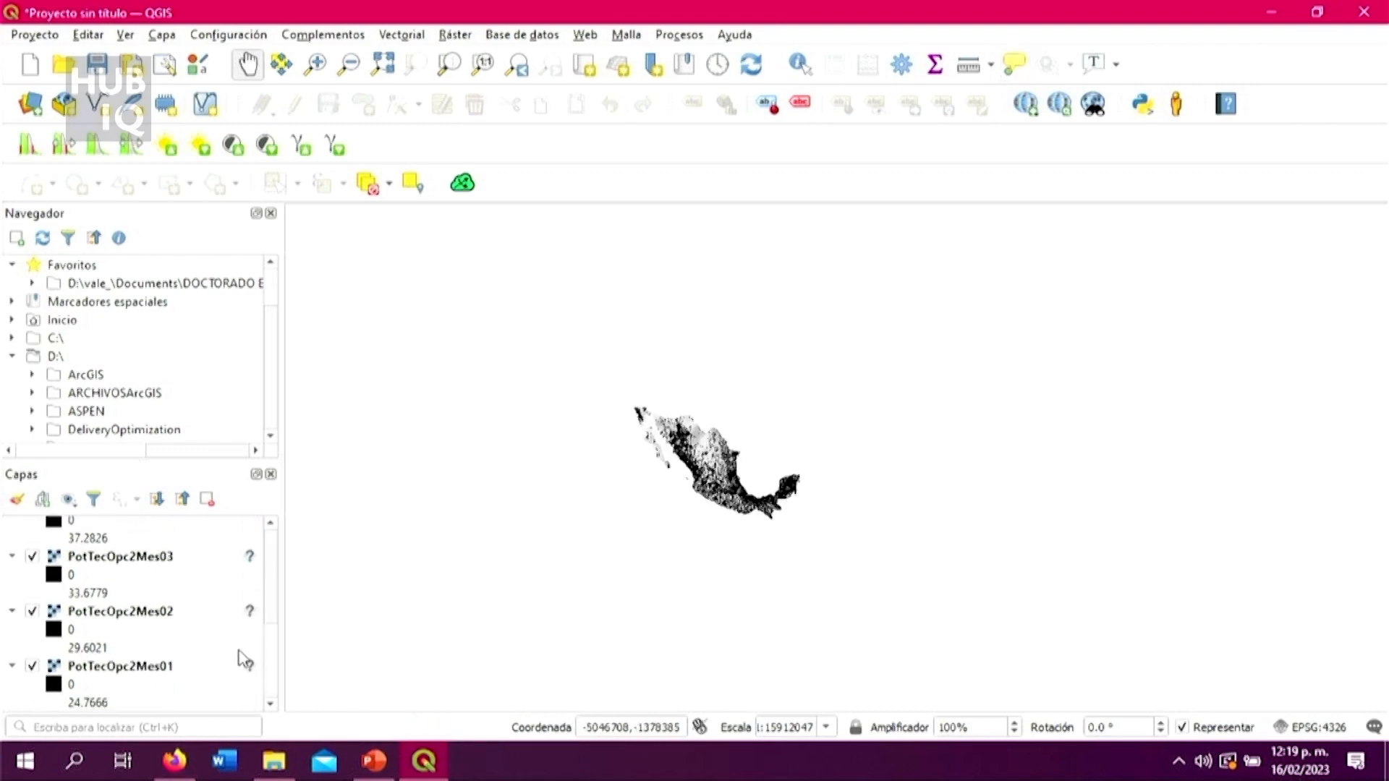
left_click(167, 671)
left_click(151, 611, "ctrl")
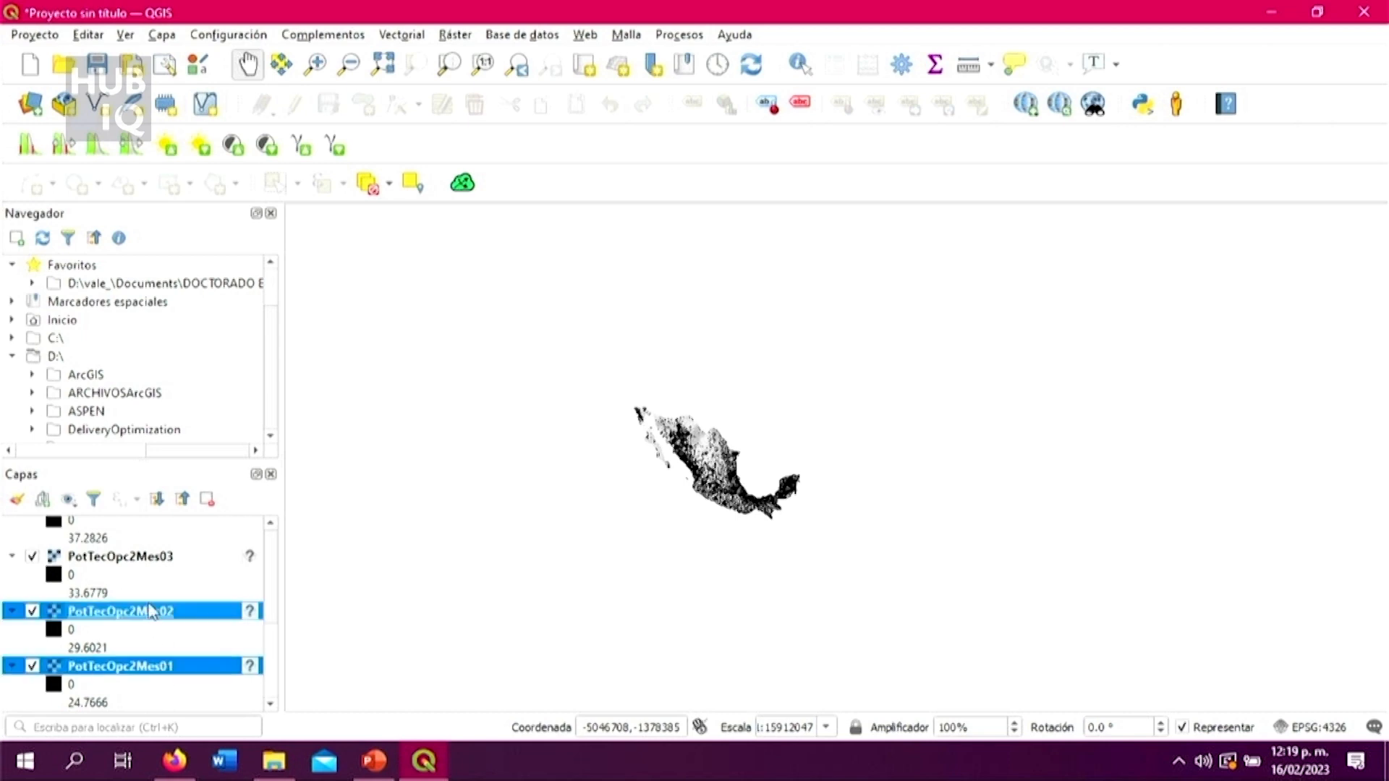
left_click(149, 560, "ctrl")
scroll(166, 644, "up", 2)
scroll(166, 644, "down", 2)
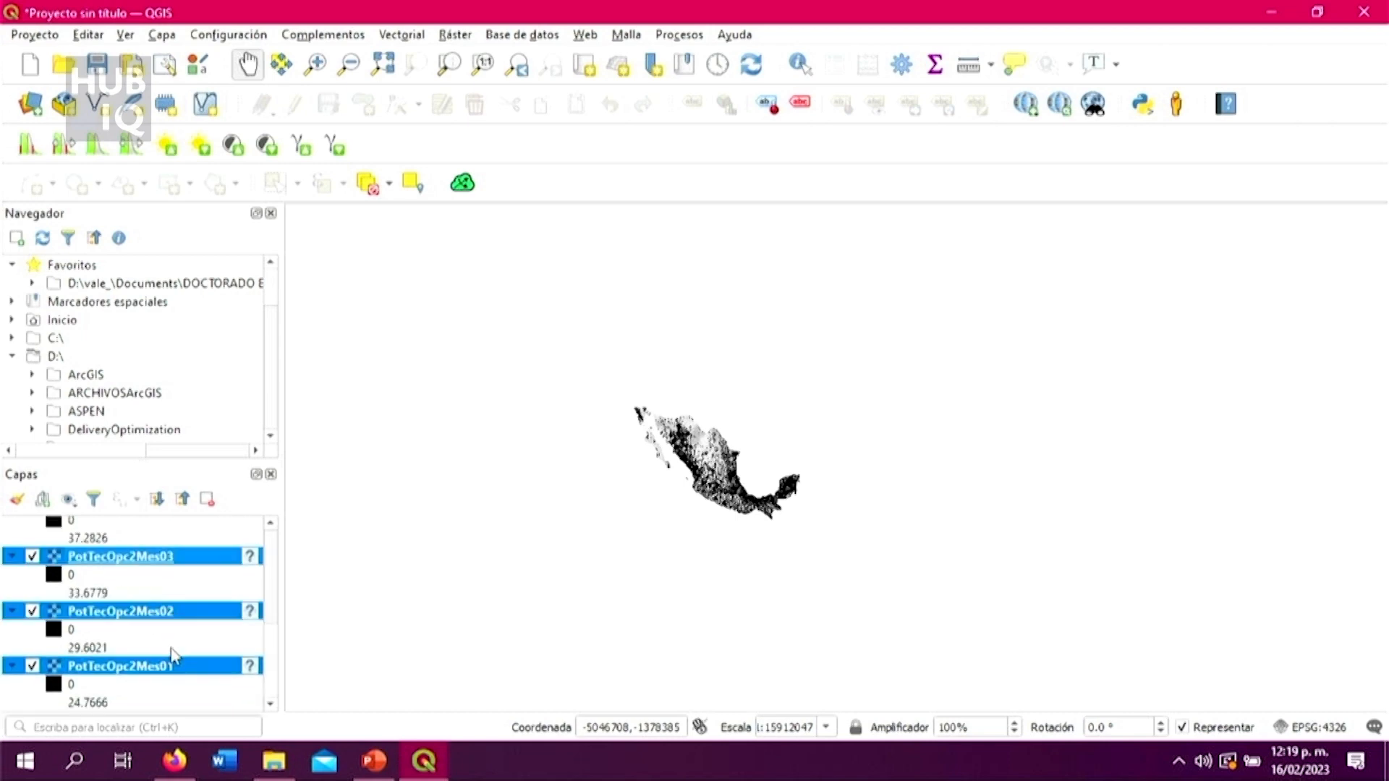
scroll(221, 648, "up", 3)
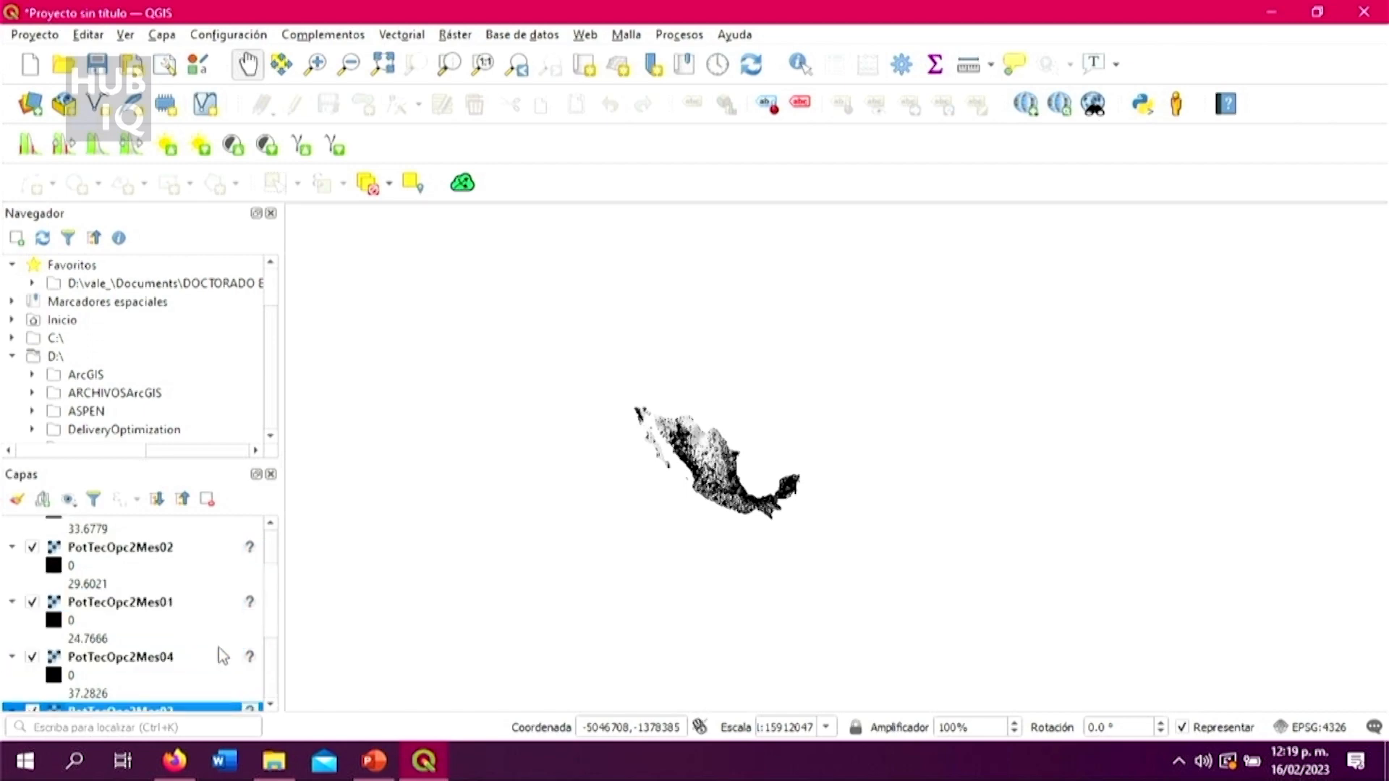
scroll(198, 660, "down", 1)
left_click(188, 615, "ctrl")
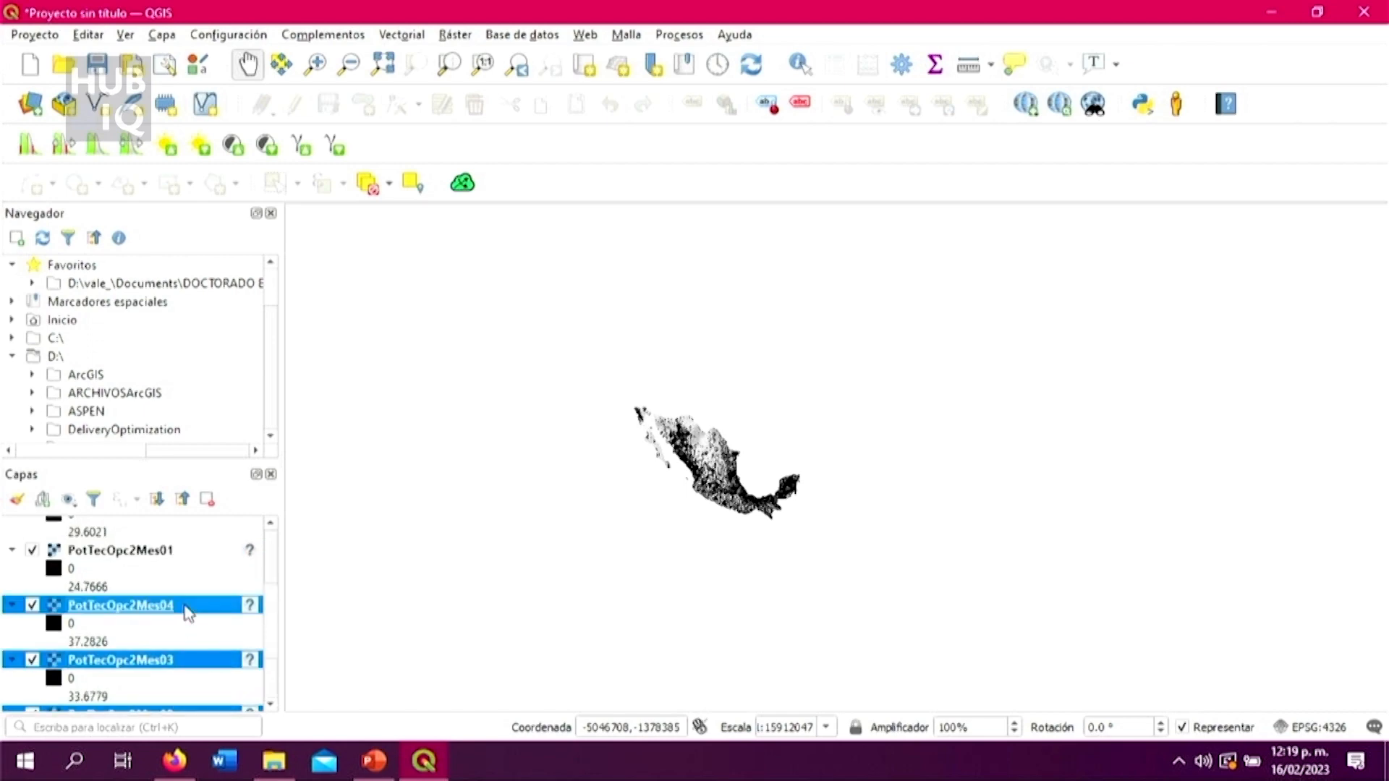
right_click(186, 611)
left_click(315, 398)
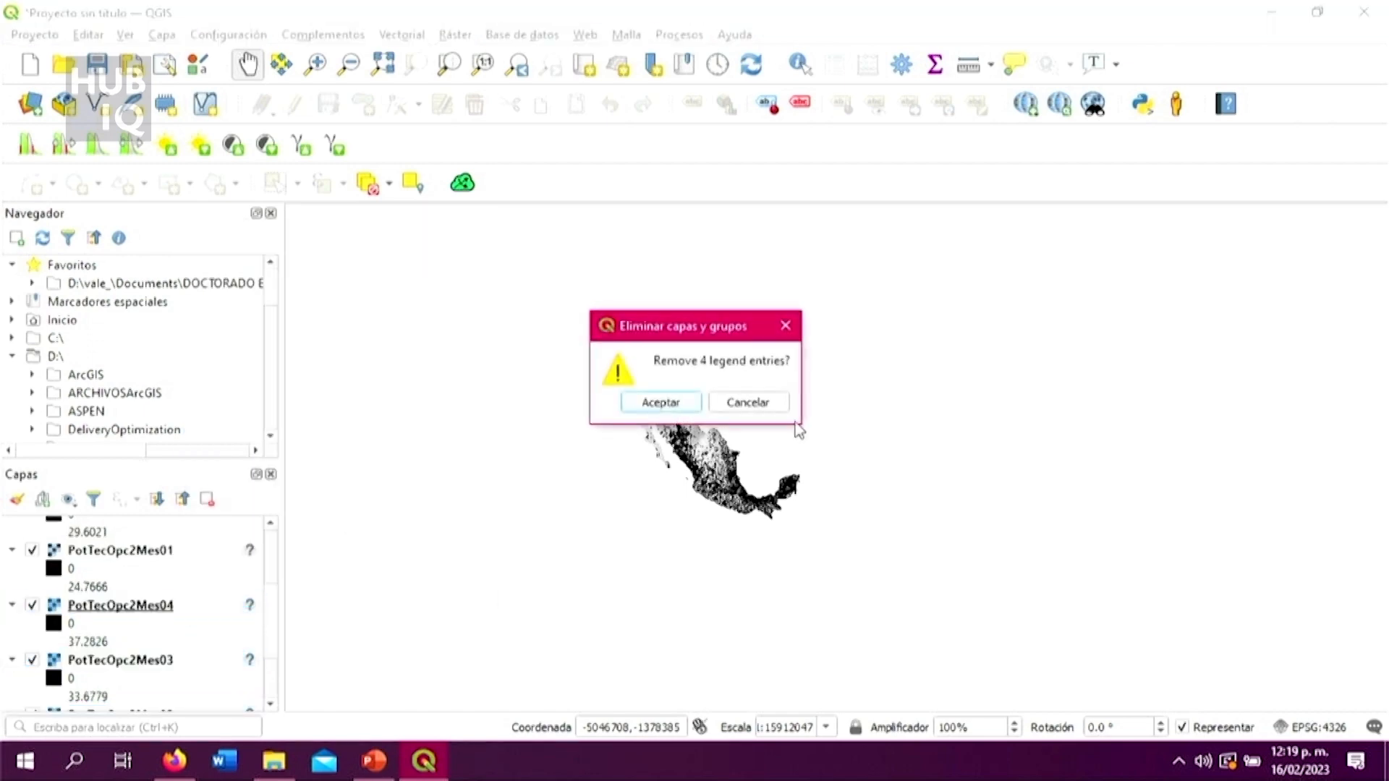
left_click(698, 400)
scroll(706, 497, "up", 3)
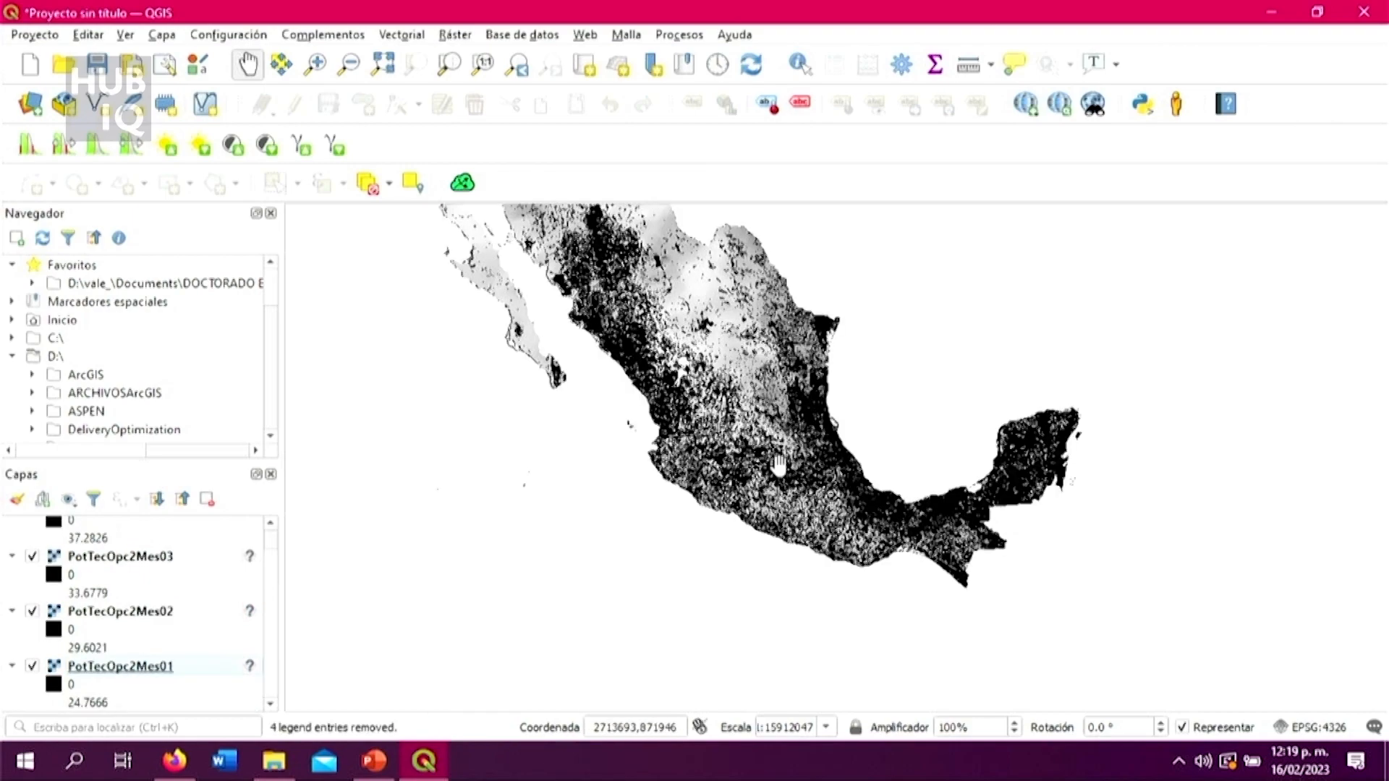
left_click_drag(784, 455, 857, 569)
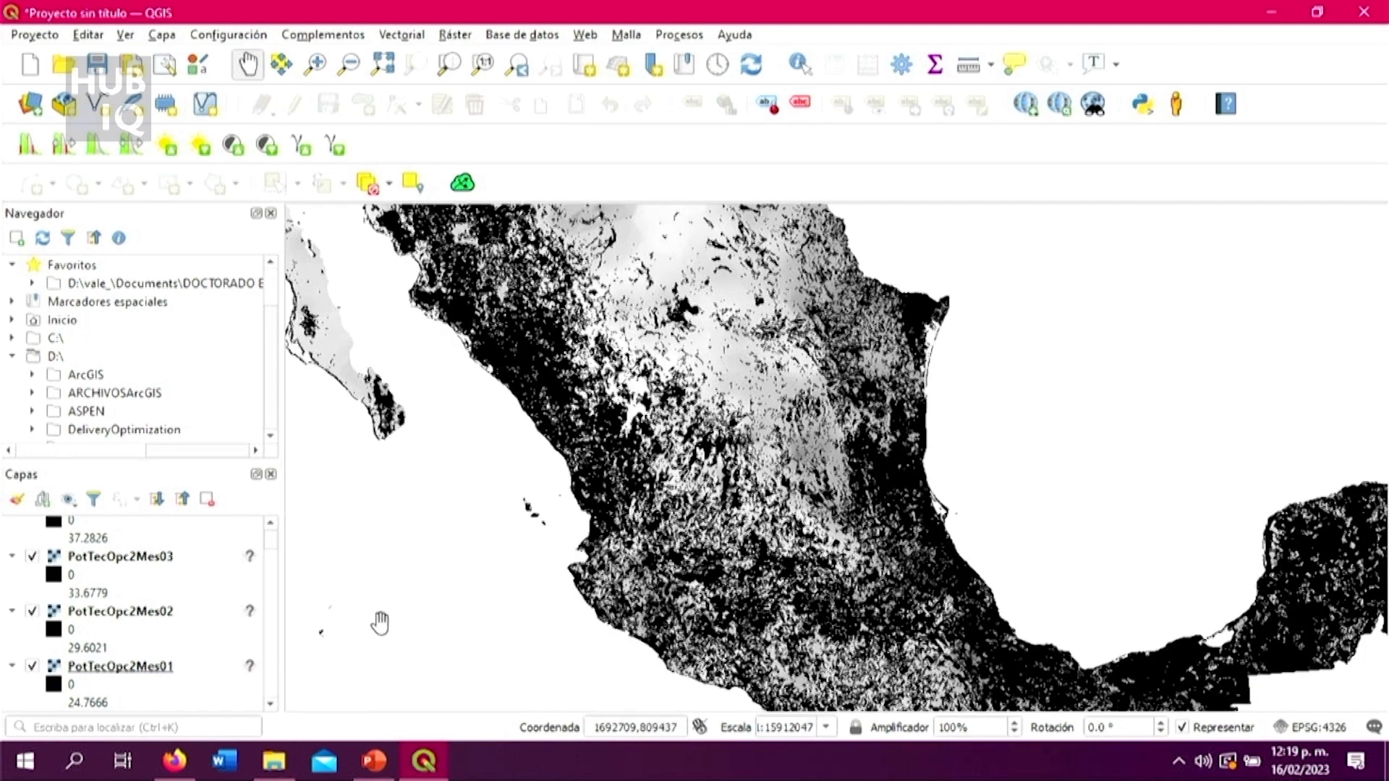
scroll(250, 622, "up", 1)
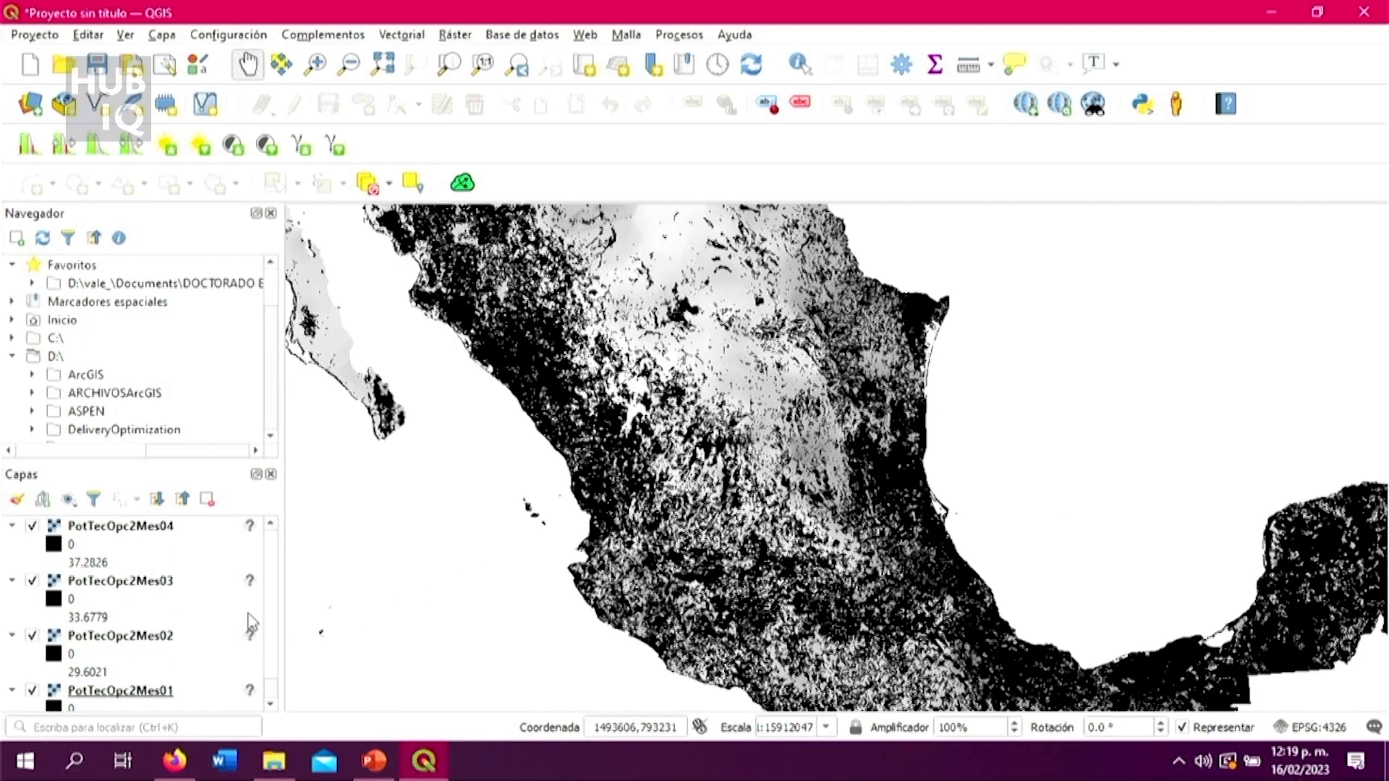
scroll(699, 579, "down", 1)
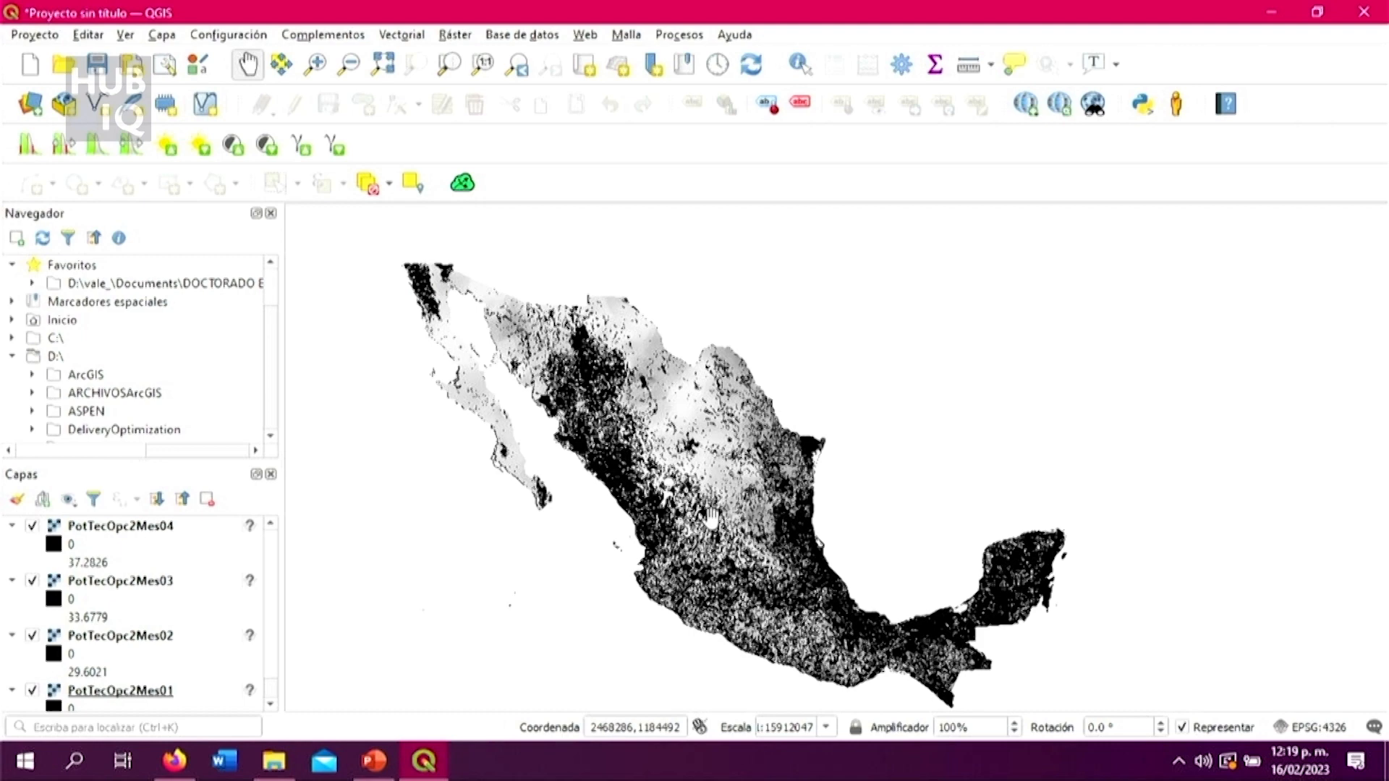
scroll(711, 519, "up", 1)
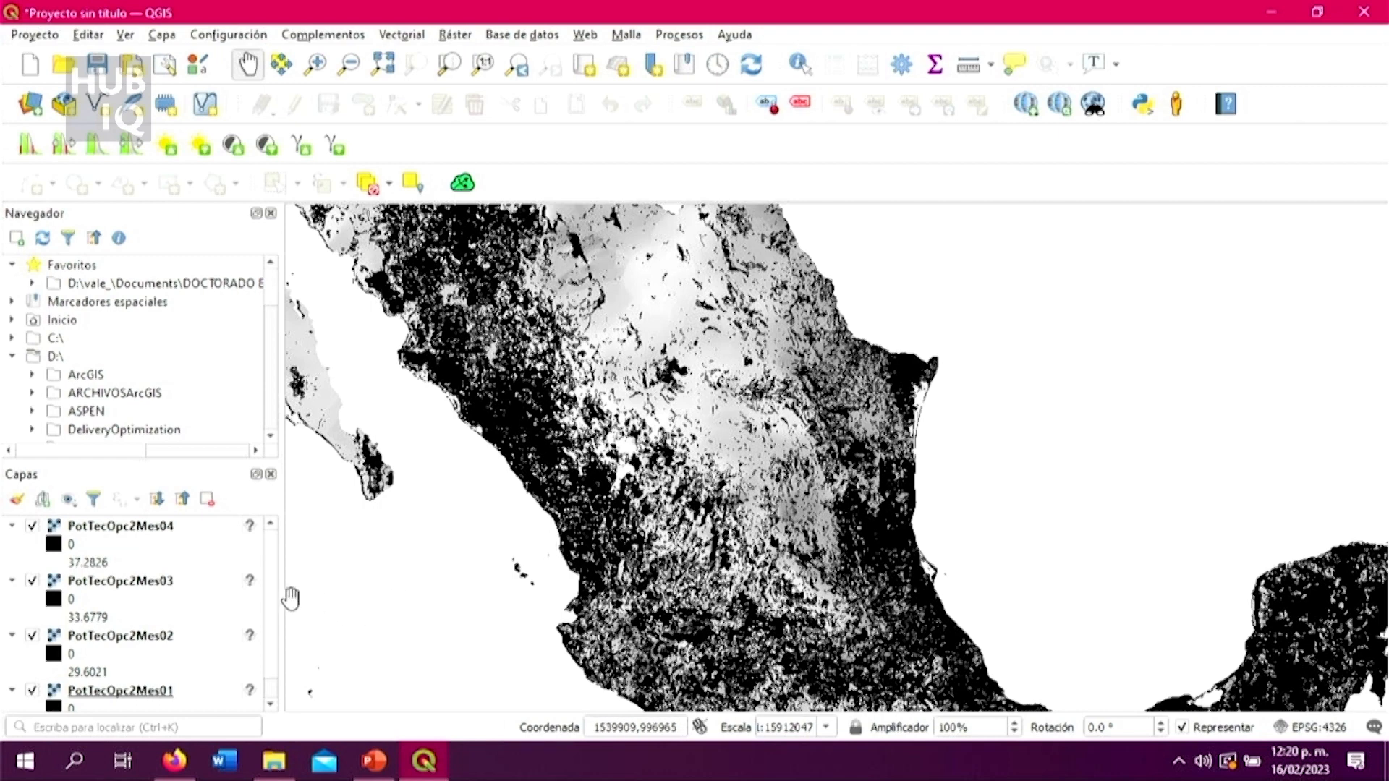
Step: Open the properties of the PotTecOpc2Mes04 layer at its general information and move the dialog clear for reading
left_click(181, 530)
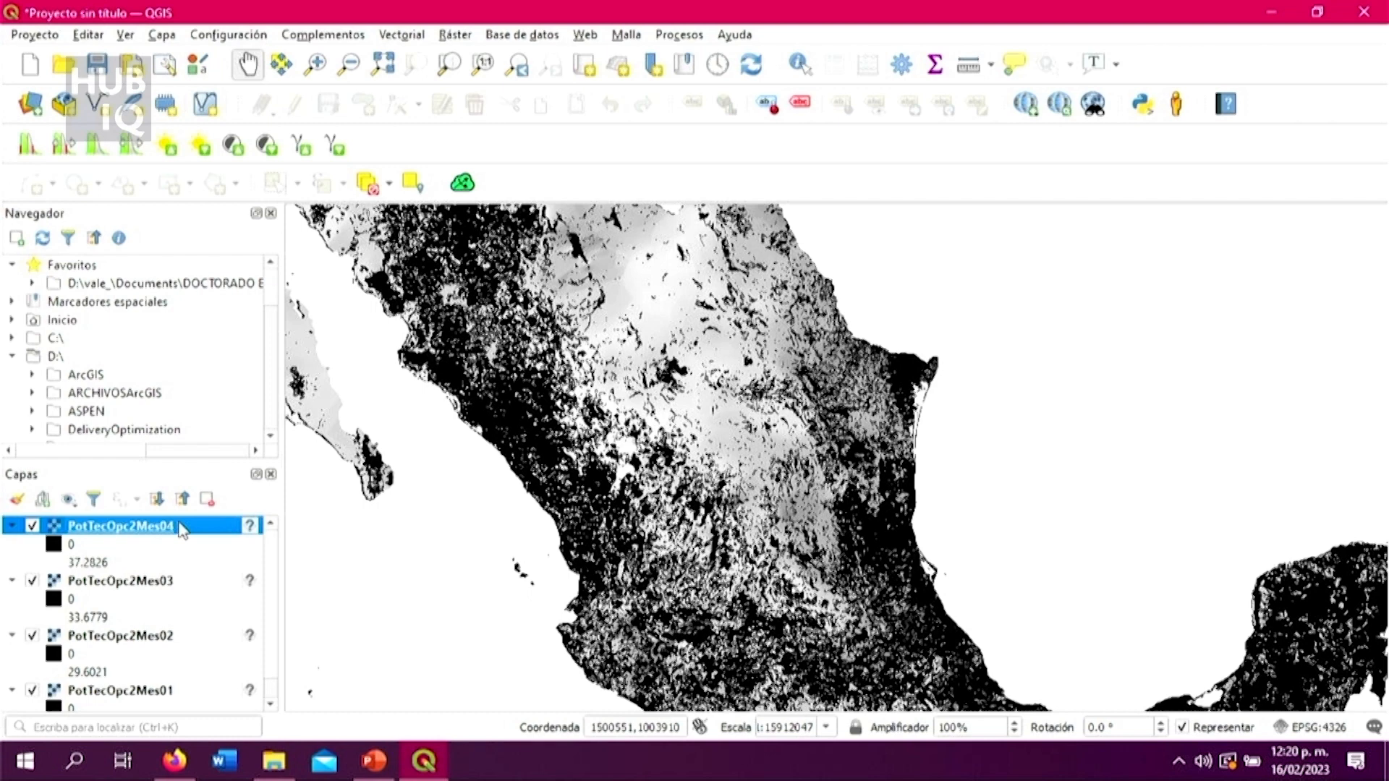
right_click(180, 527)
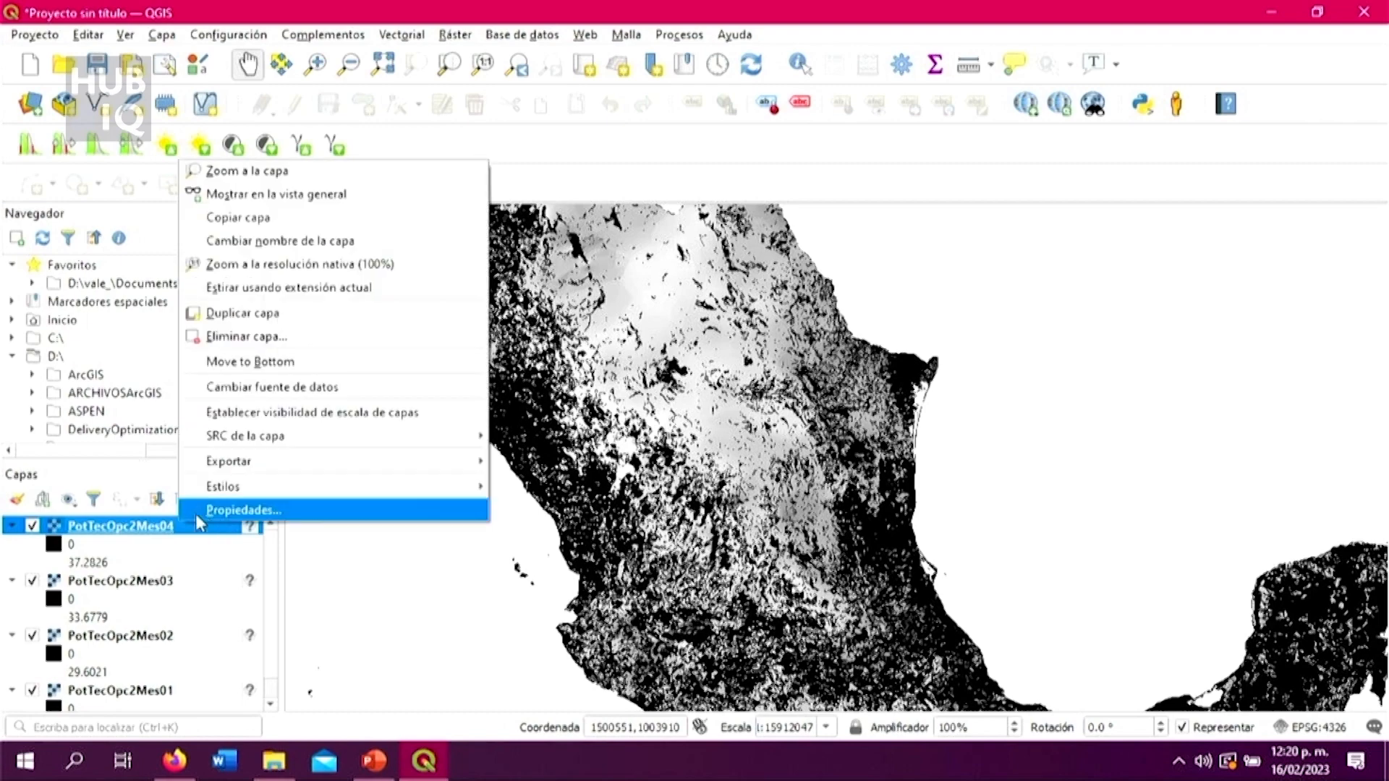
left_click(202, 511)
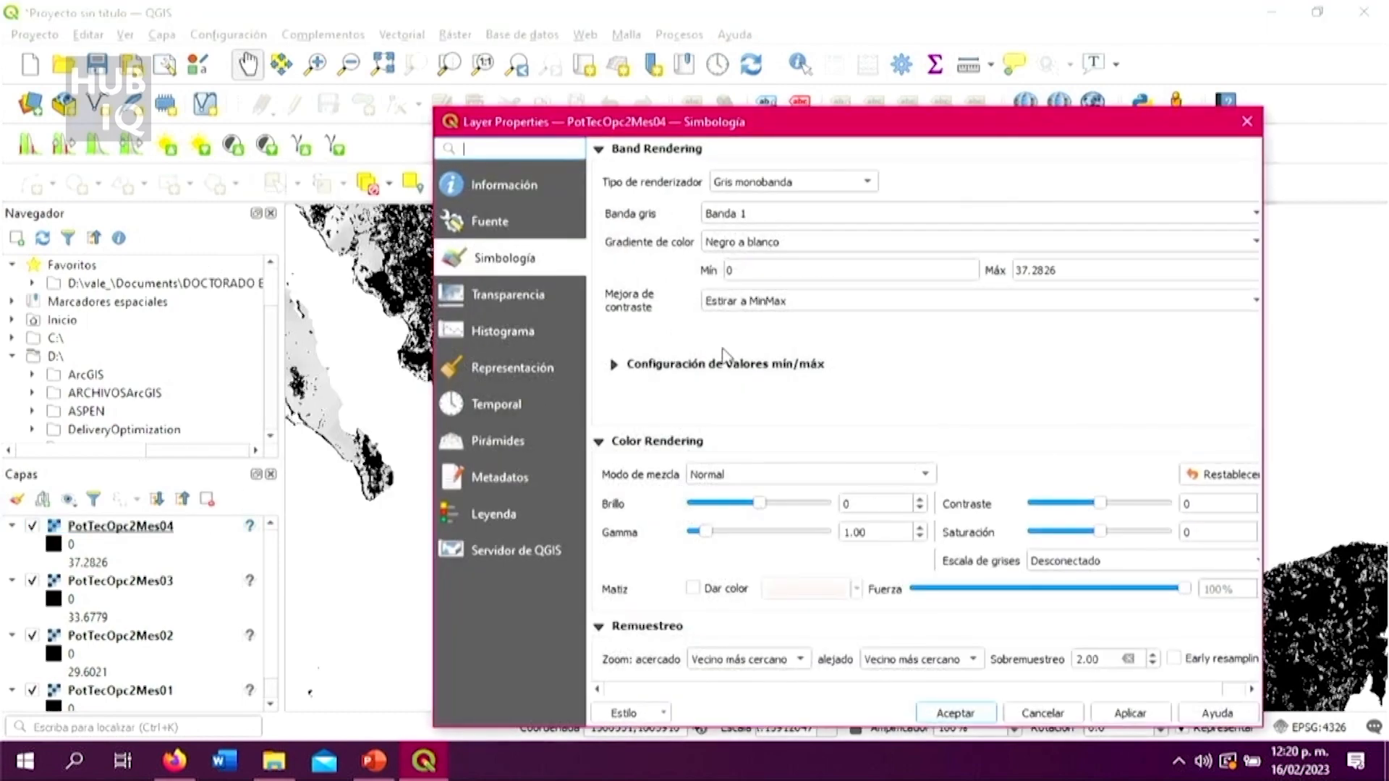
left_click(506, 184)
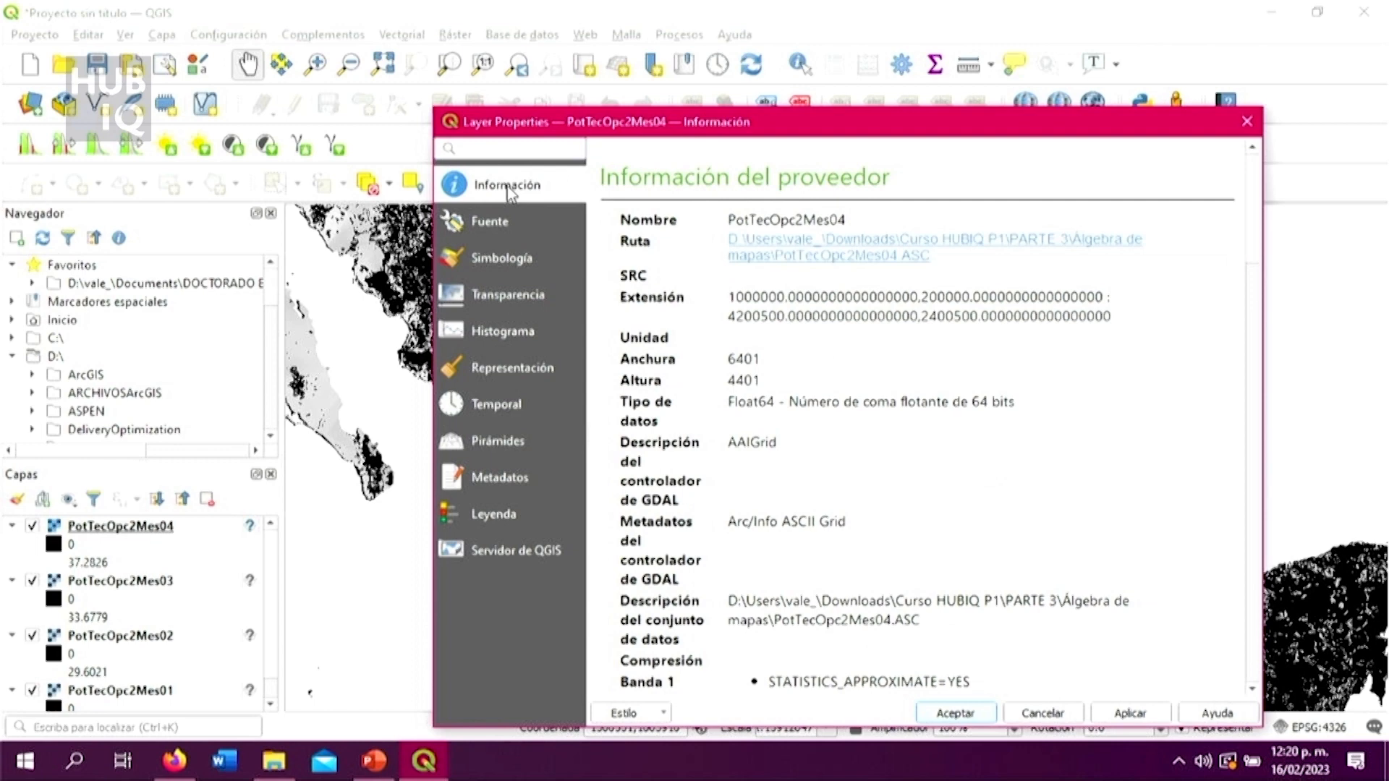
left_click_drag(962, 134, 916, 73)
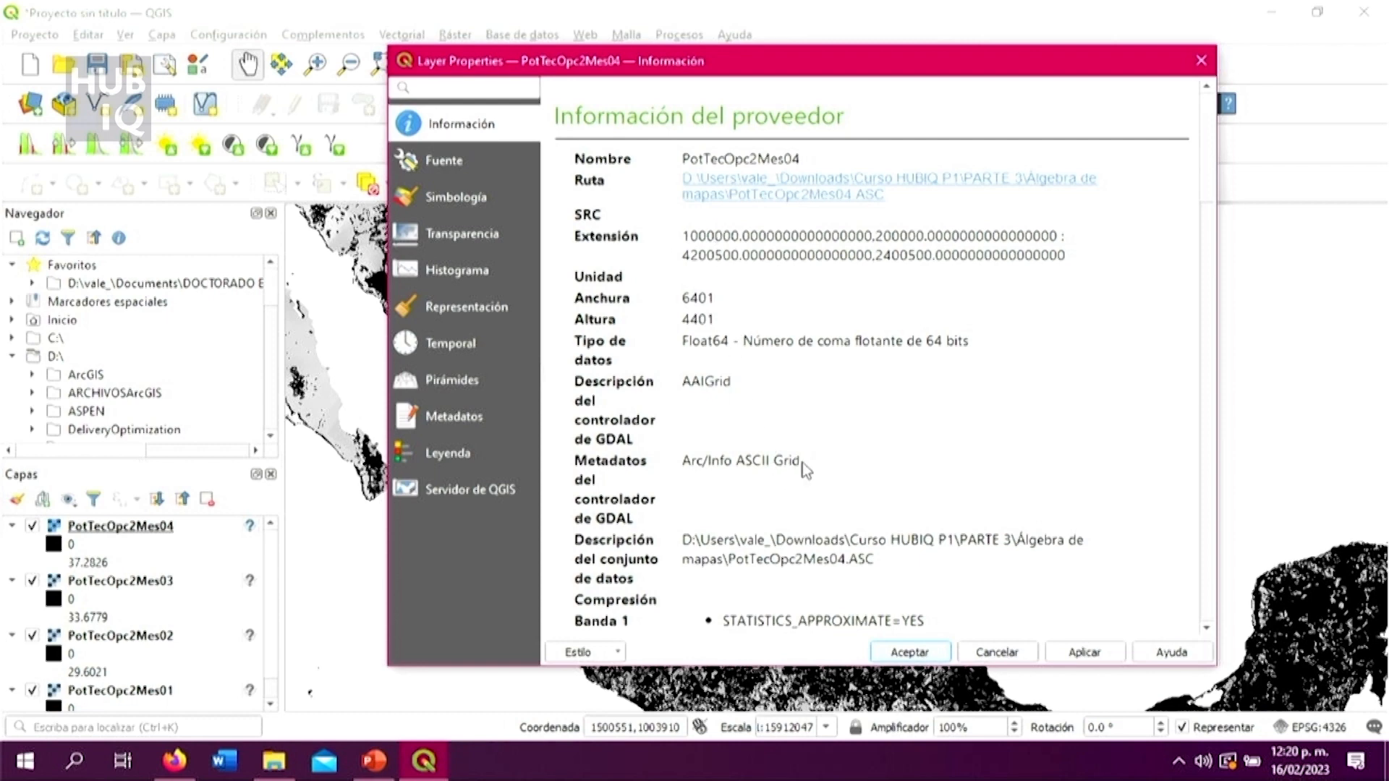
Step: Examine the PotTecOpc2Mes04 provider information, including the coordinate system, extent, data type, band statistics, dimensions and pixel size
scroll(814, 466, "down", 1)
scroll(814, 466, "up", 1)
scroll(895, 302, "down", 1)
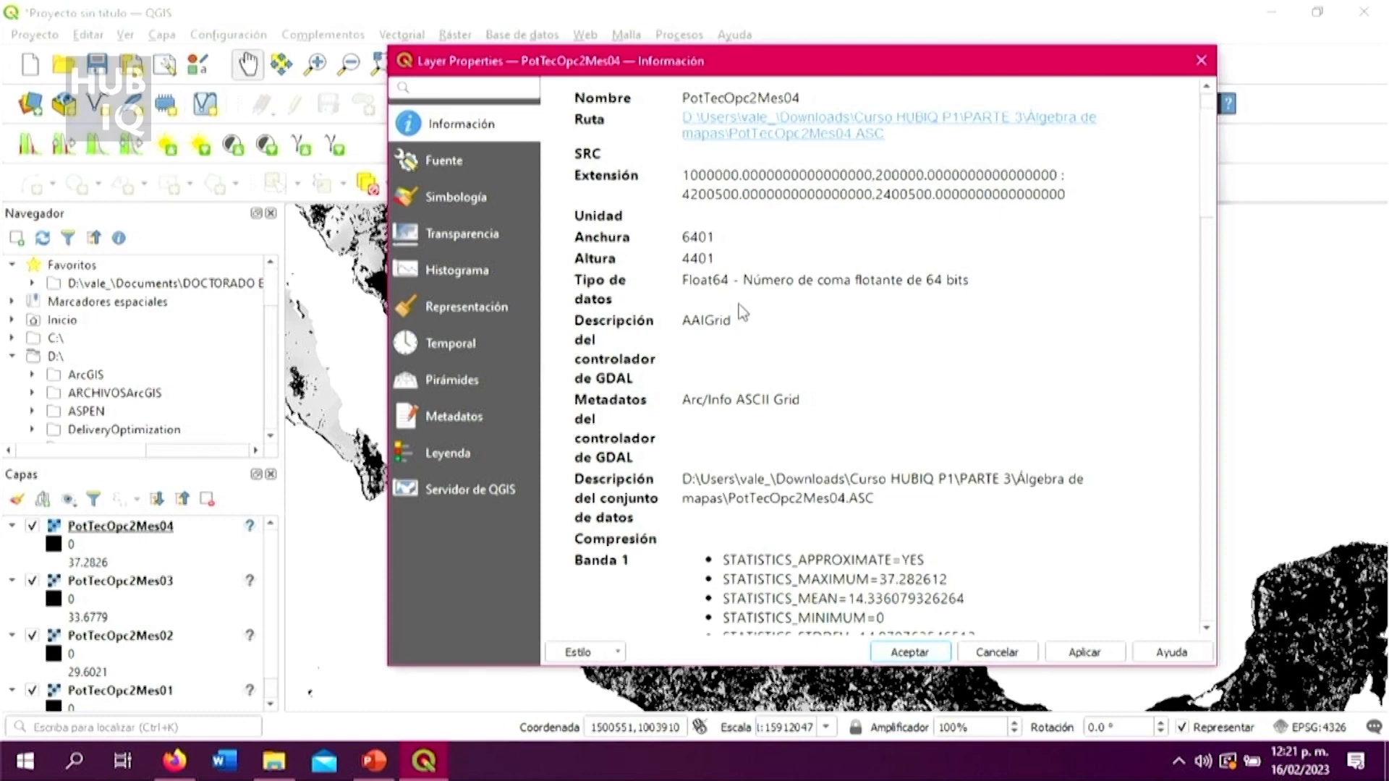
scroll(743, 312, "down", 3)
scroll(743, 312, "down", 2)
scroll(743, 311, "up", 4)
scroll(744, 311, "down", 4)
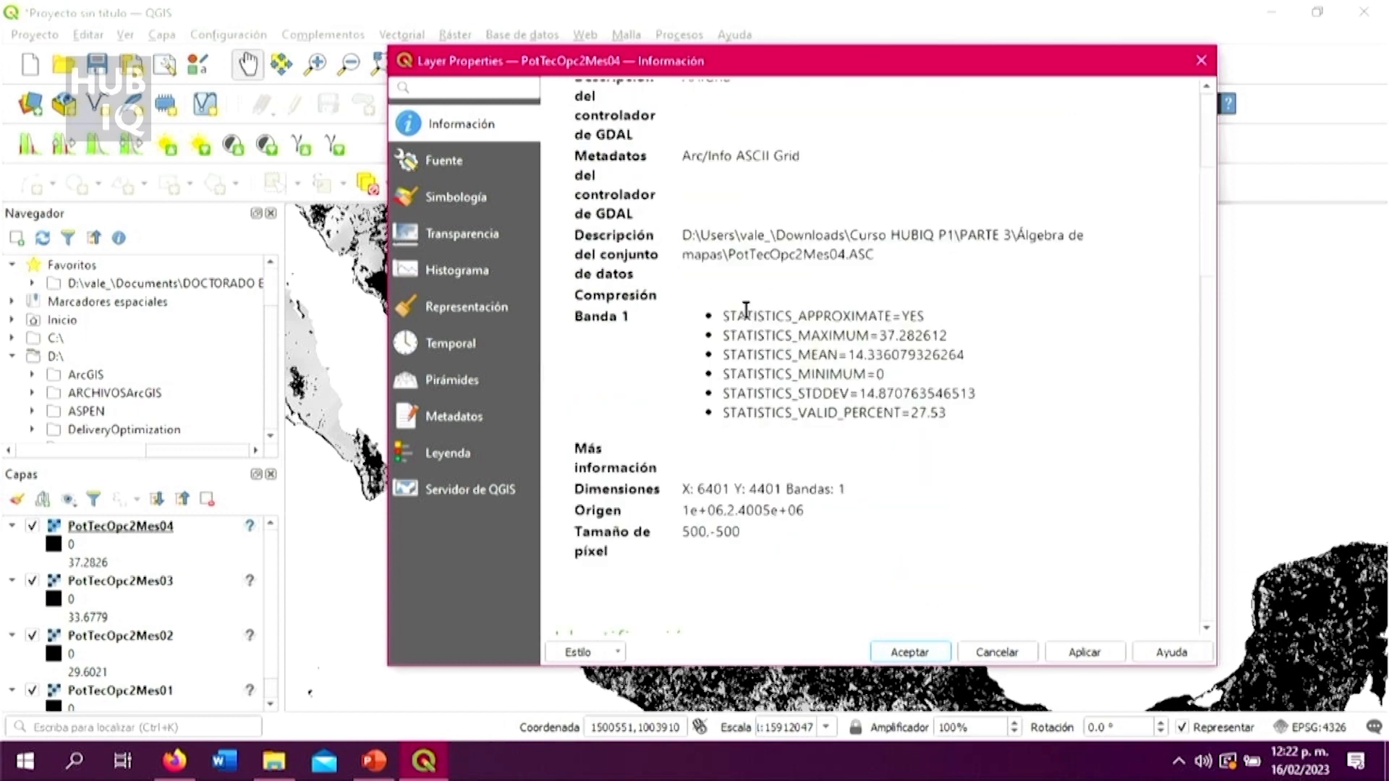
scroll(746, 309, "down", 4)
scroll(745, 310, "up", 2)
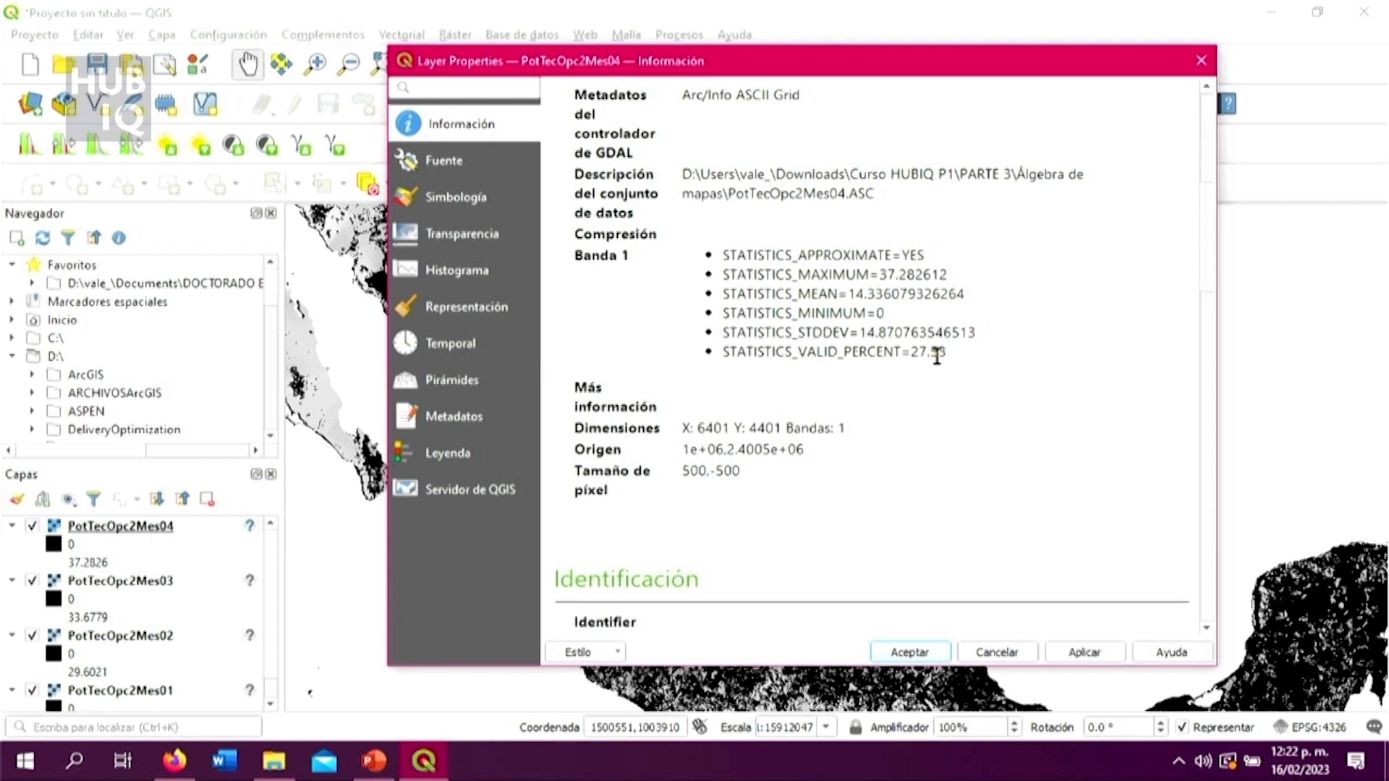
scroll(937, 355, "down", 1)
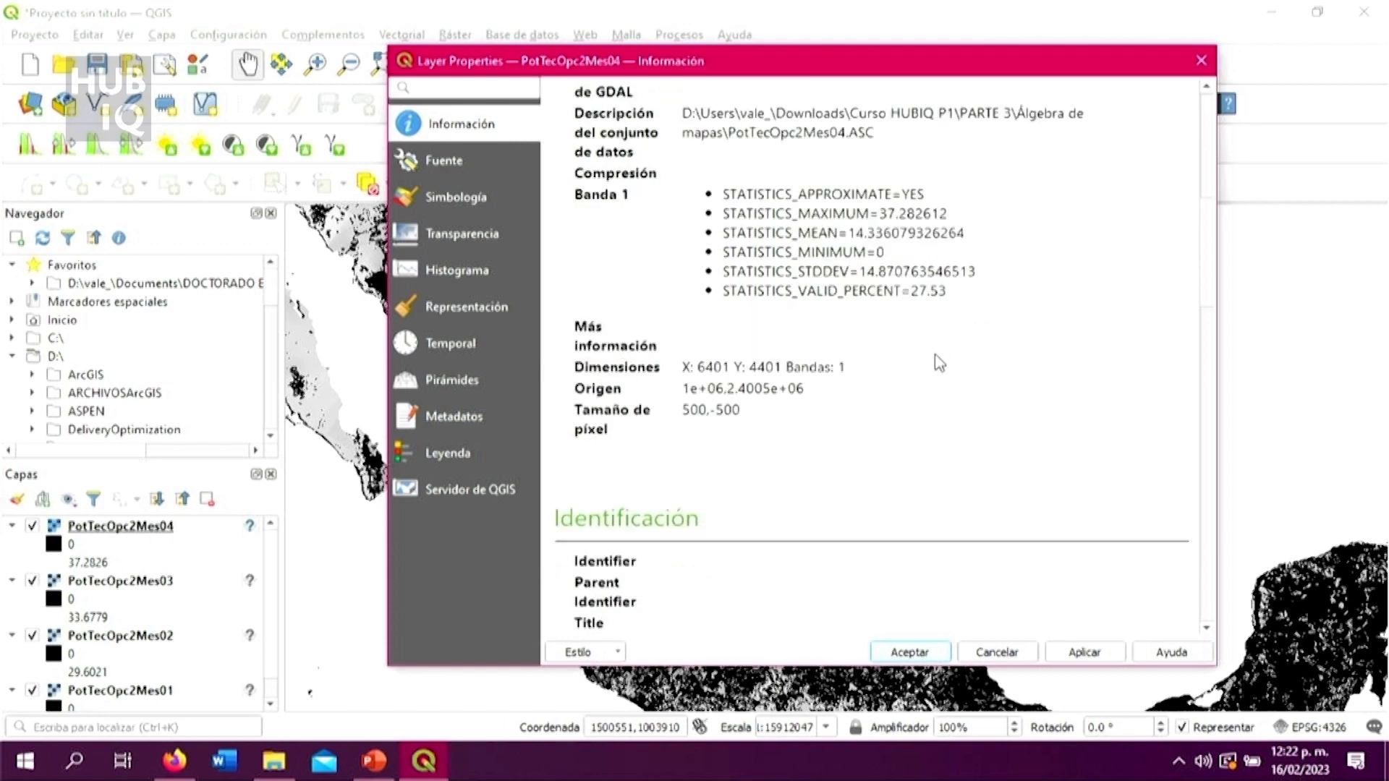
scroll(937, 360, "down", 3)
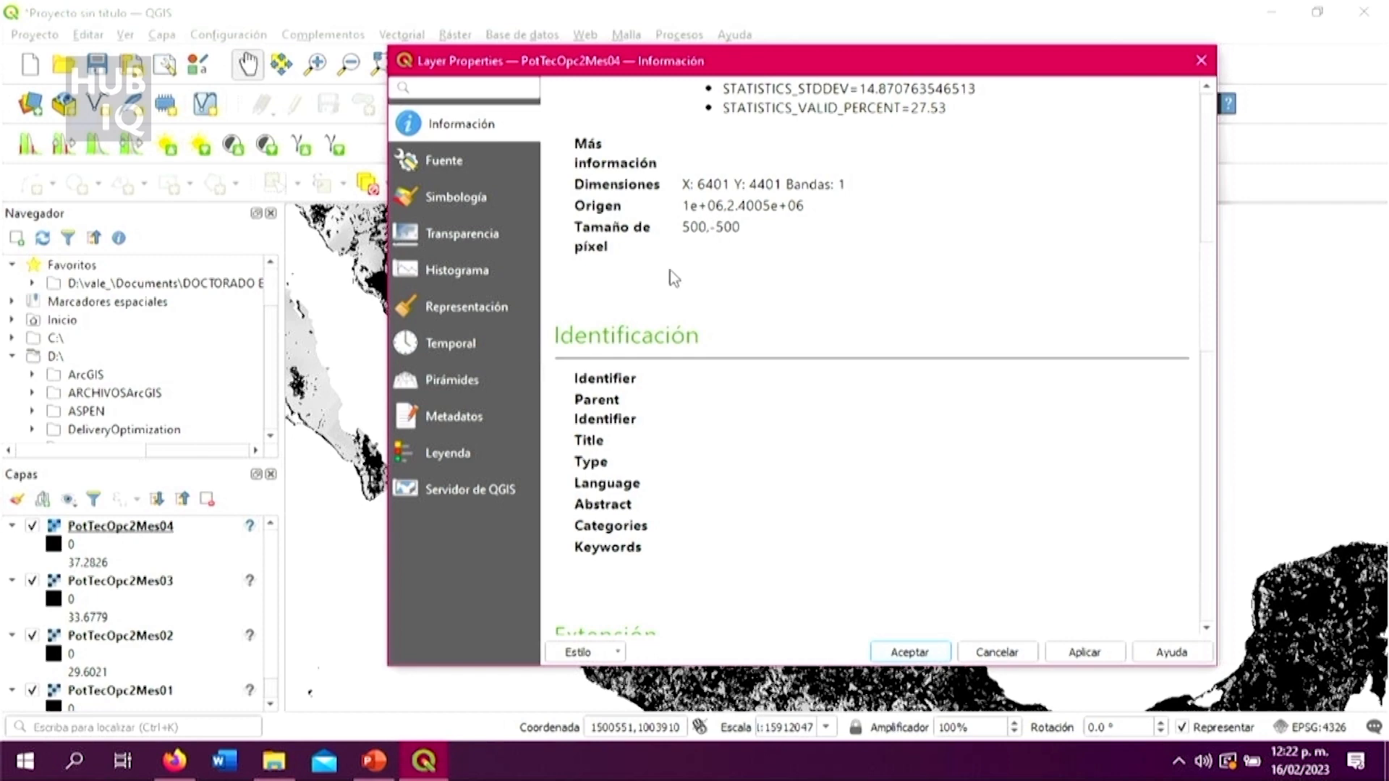
scroll(670, 270, "down", 1)
scroll(671, 278, "up", 2)
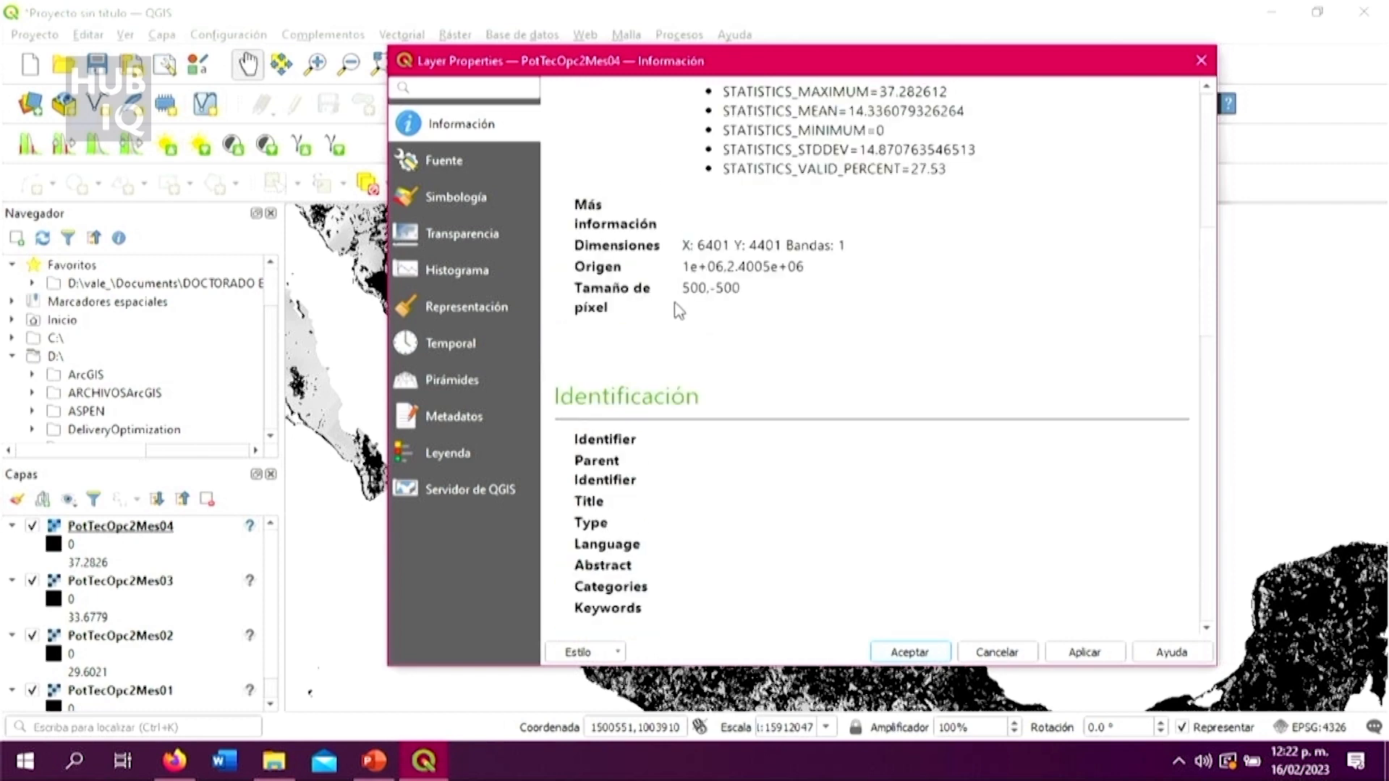
scroll(679, 311, "up", 6)
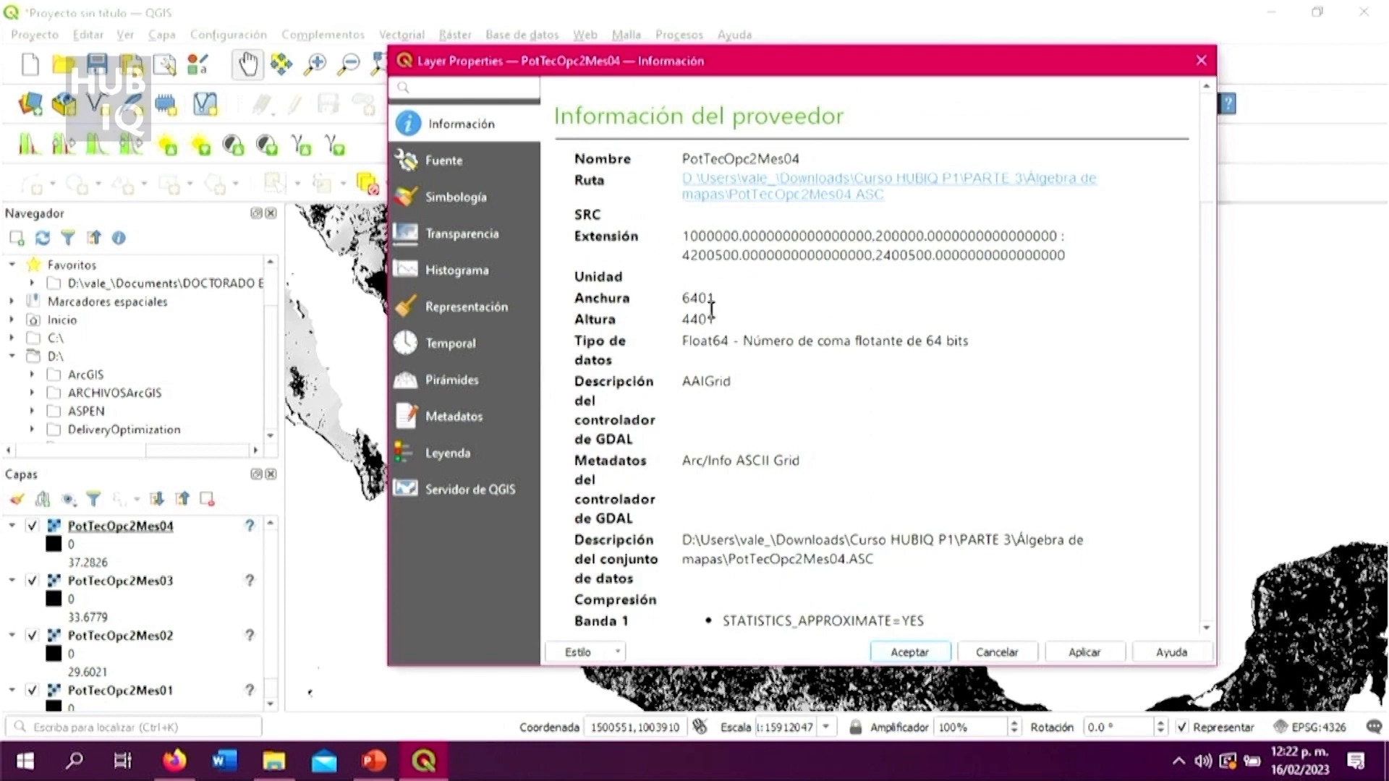
Step: Examine the width, height, band statistics and pixel size of PotTecOpc2Mes04 in its provider information
scroll(712, 313, "down", 3)
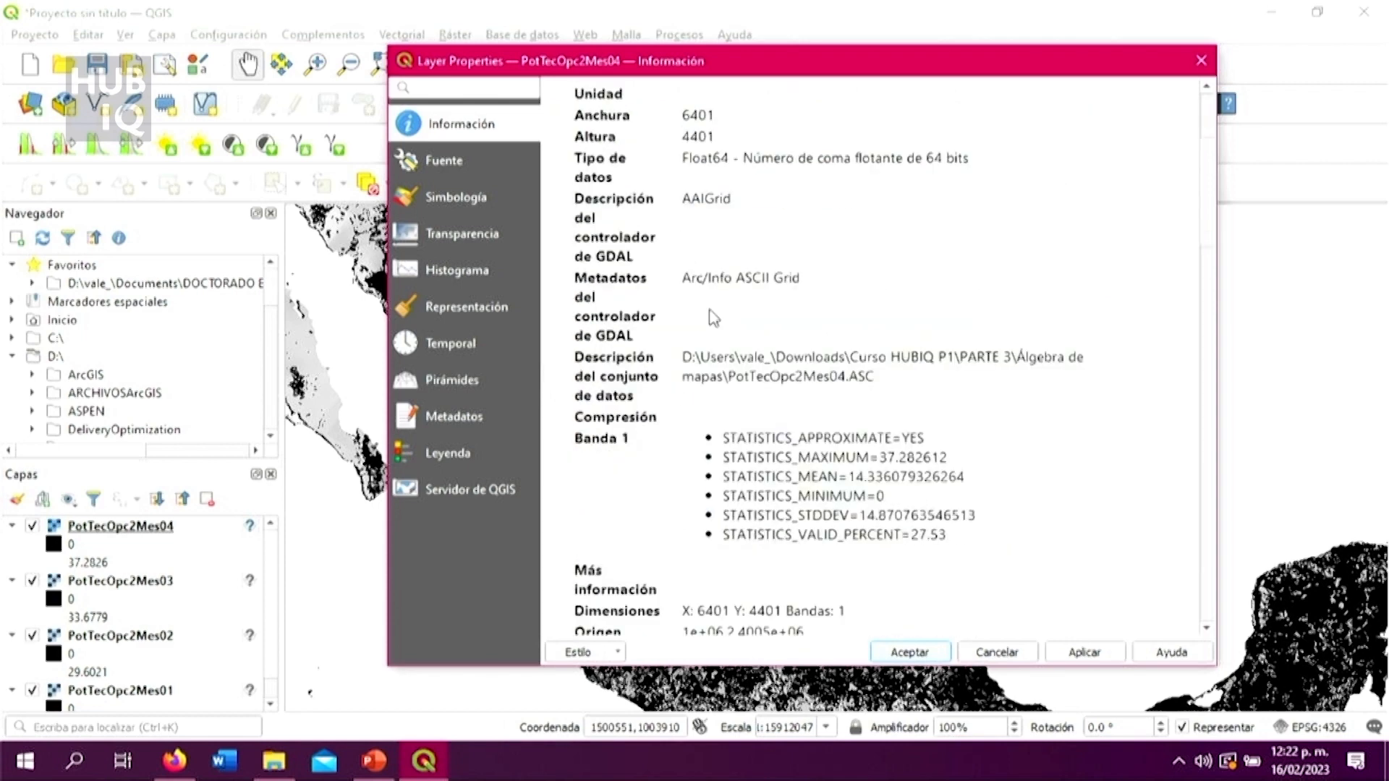
scroll(713, 319, "down", 6)
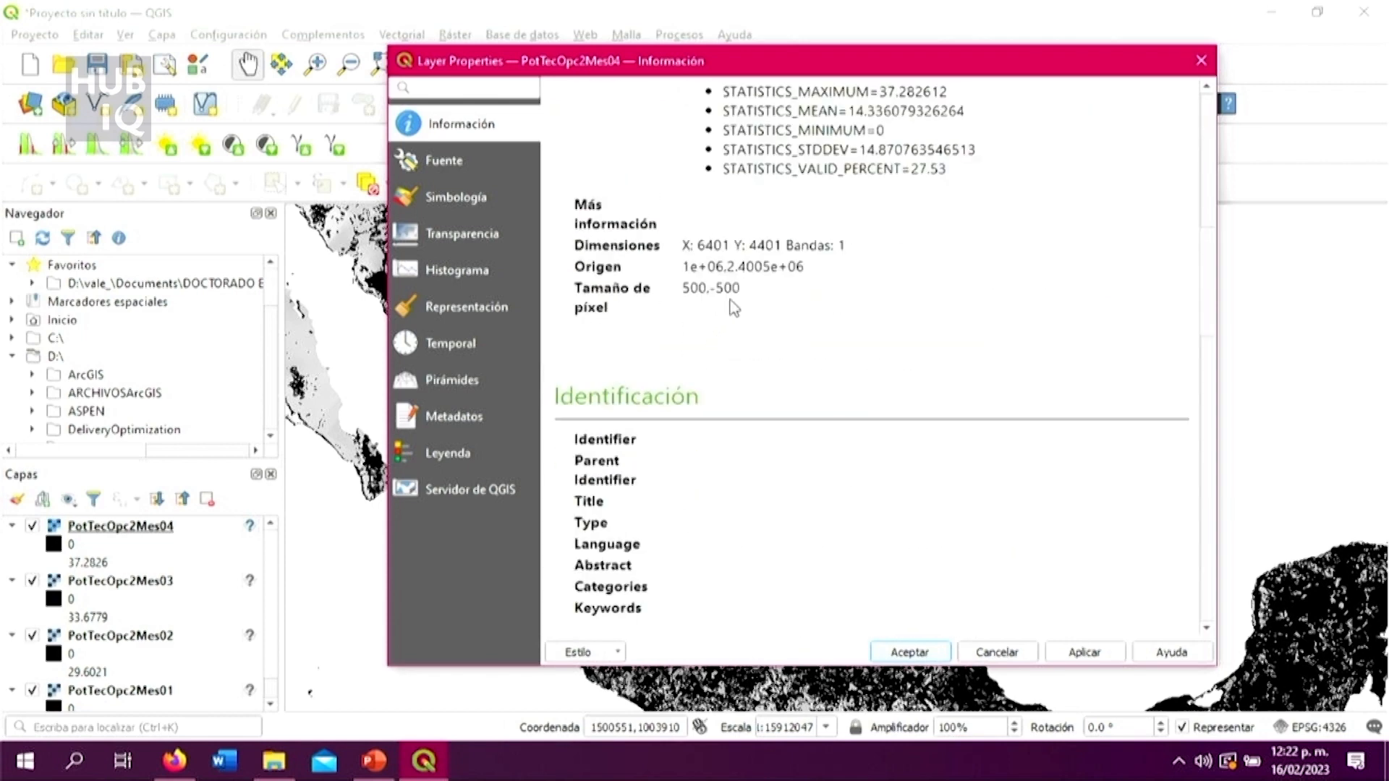
left_click_drag(752, 302, 683, 293)
left_click(718, 316)
scroll(723, 314, "down", 2)
scroll(727, 319, "up", 4)
scroll(730, 326, "down", 3)
scroll(732, 332, "down", 3)
scroll(734, 330, "up", 6)
scroll(735, 329, "up", 5)
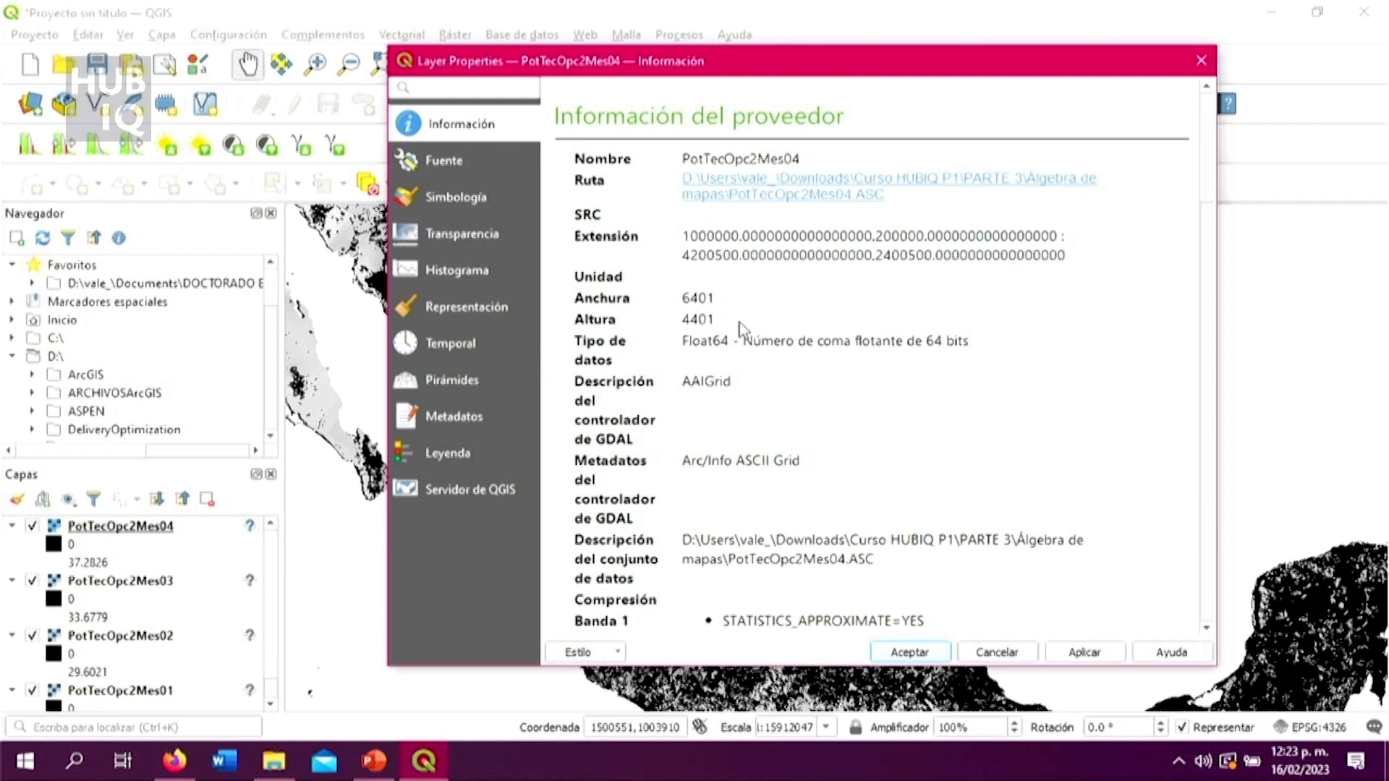
Step: Review all information sections of PotTecOpc2Mes04, from provider details through identification, extent and access to bands and history
scroll(739, 322, "down", 5)
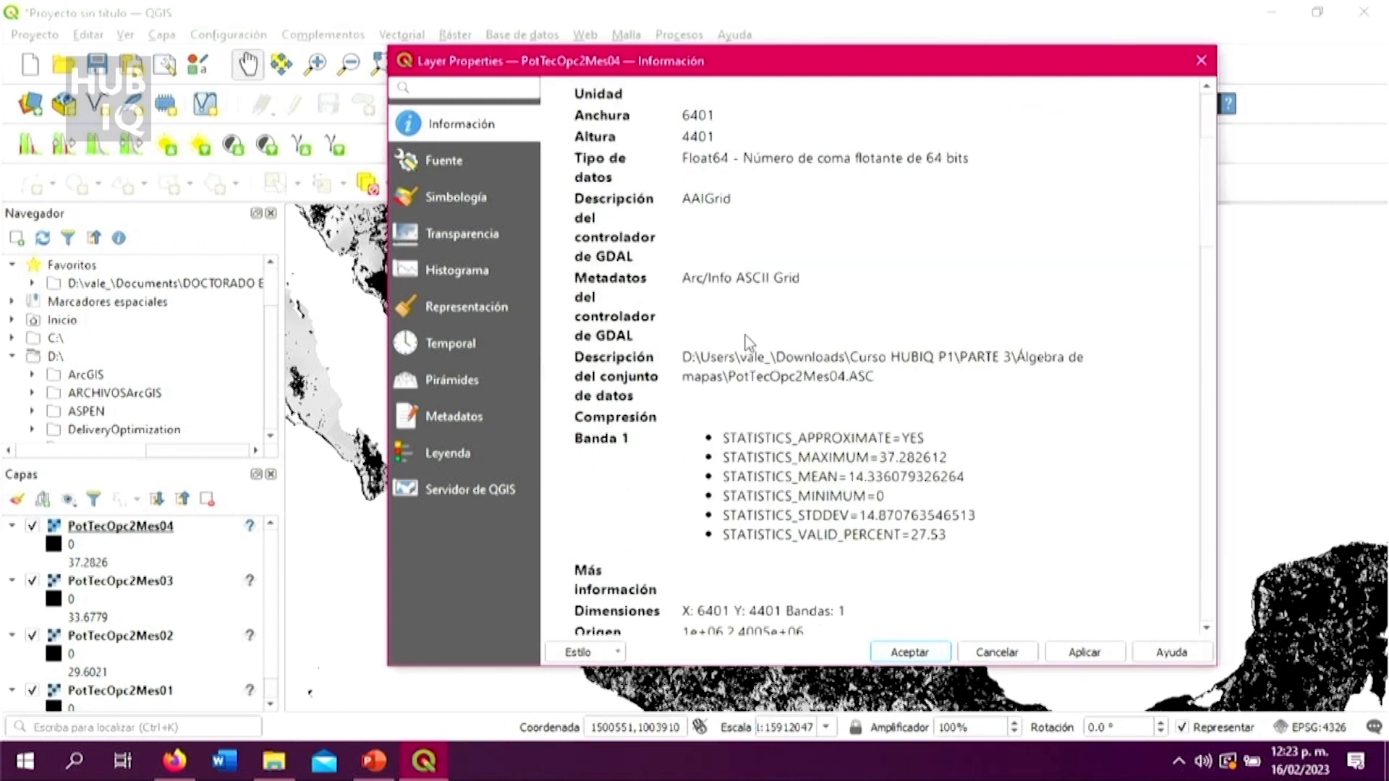
scroll(749, 343, "down", 4)
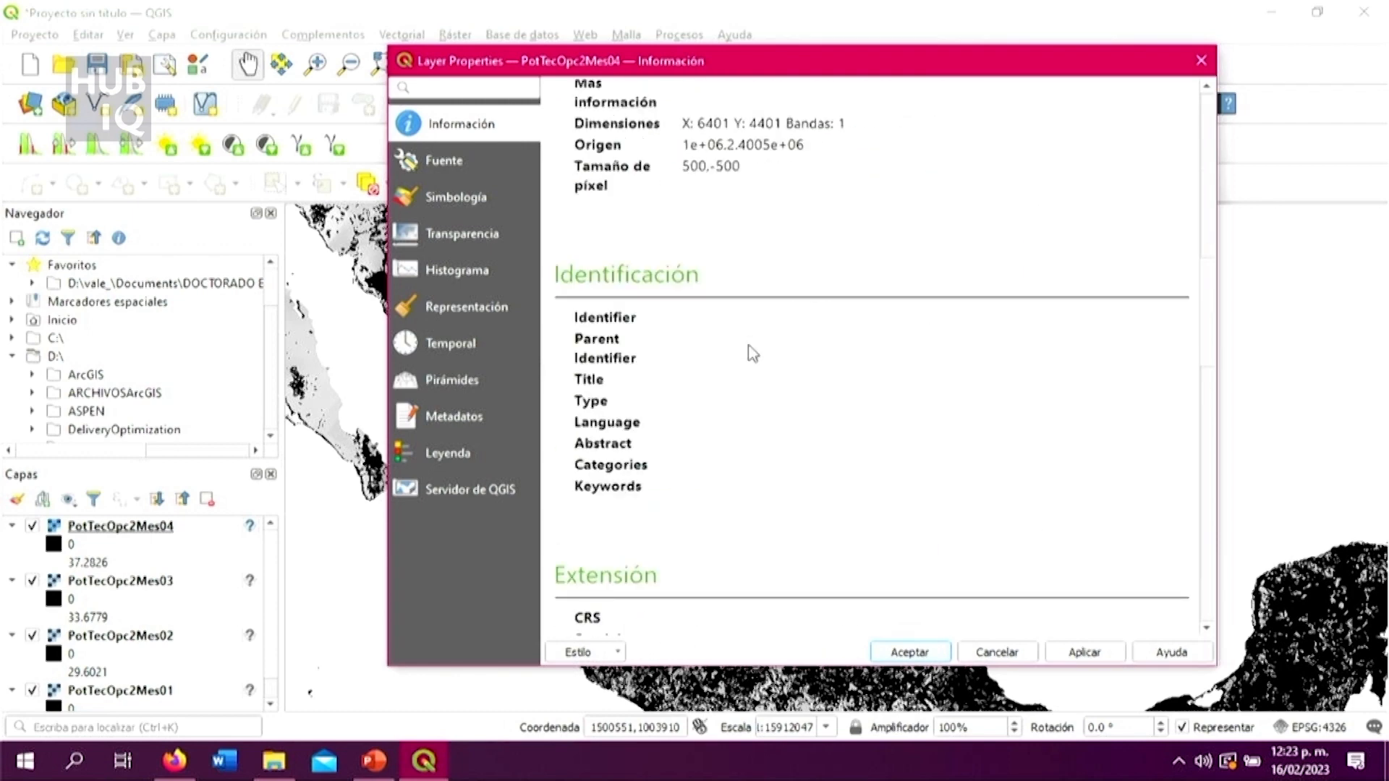
scroll(752, 354, "down", 10)
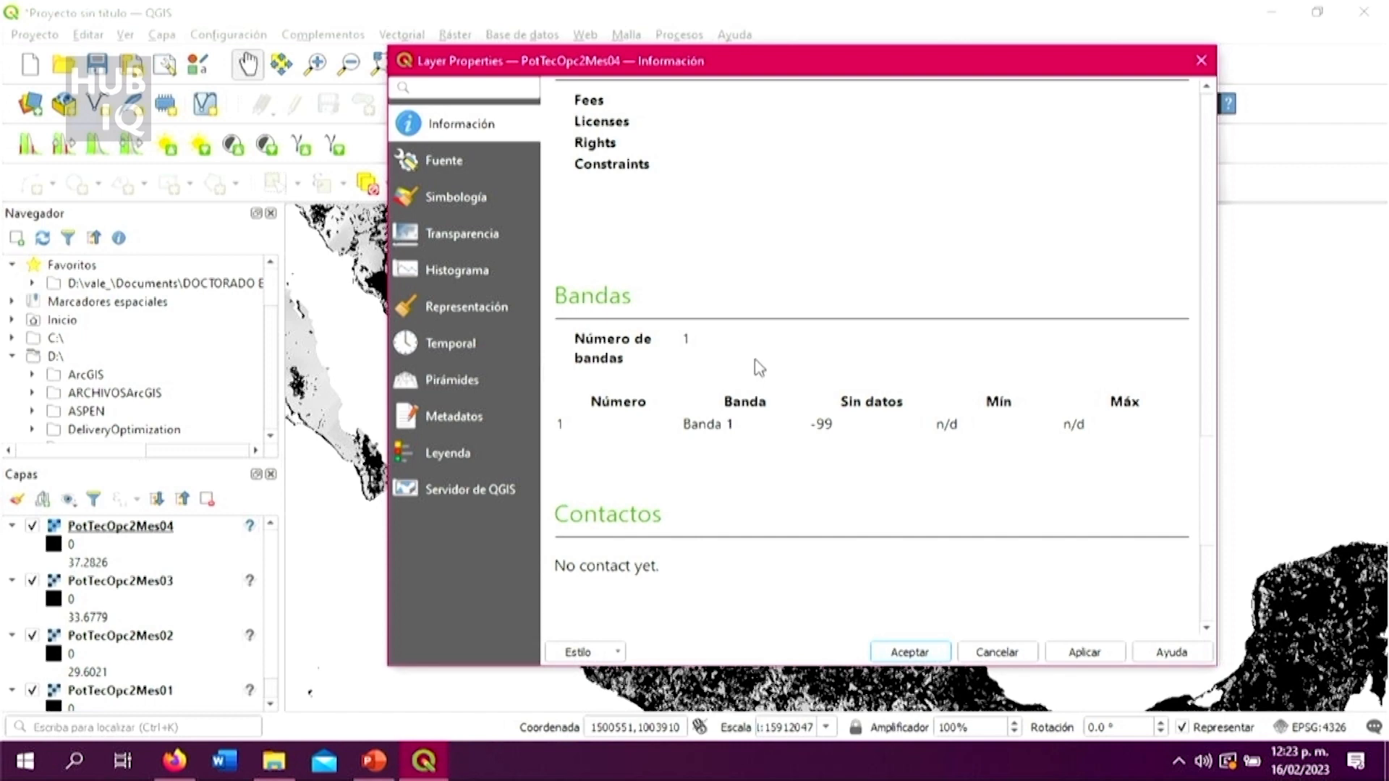
scroll(757, 361, "up", 8)
scroll(763, 368, "up", 8)
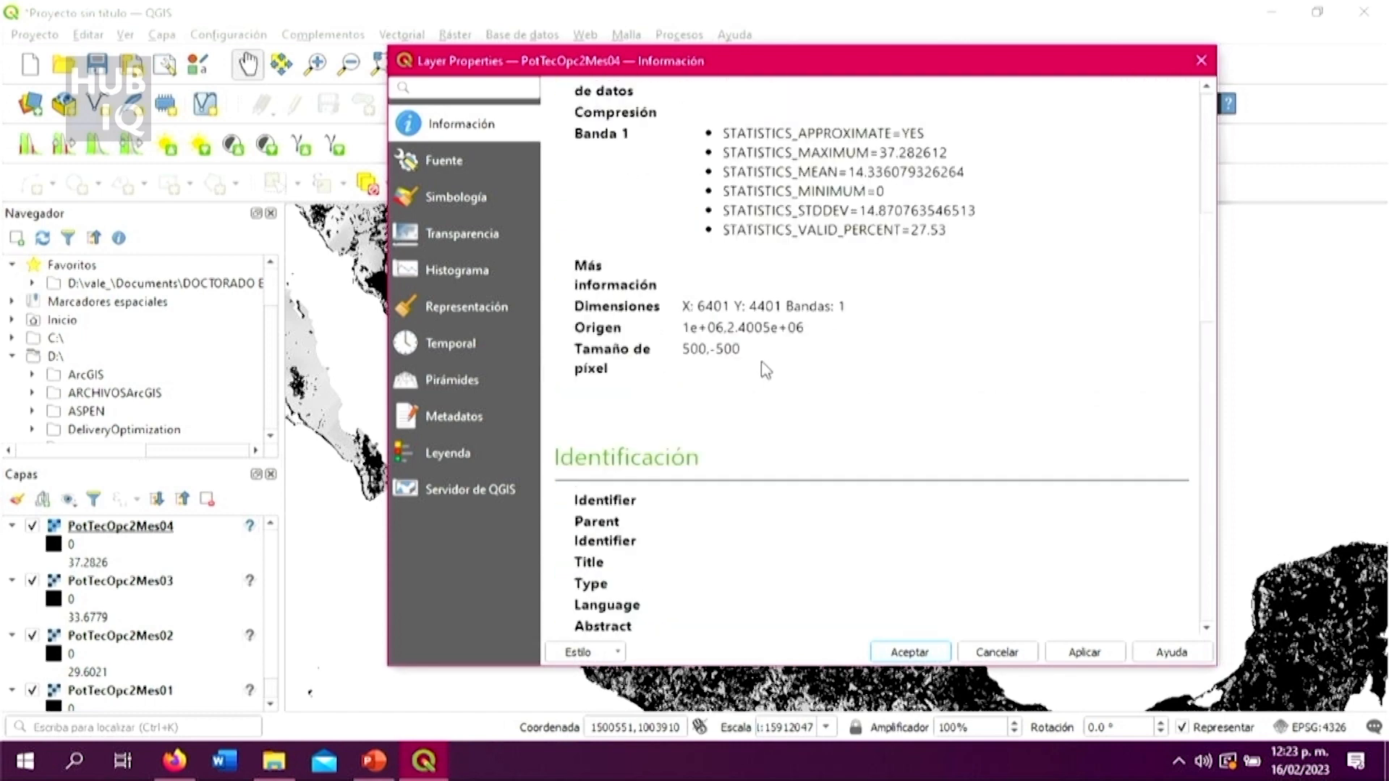
scroll(773, 386, "down", 4)
scroll(772, 386, "down", 8)
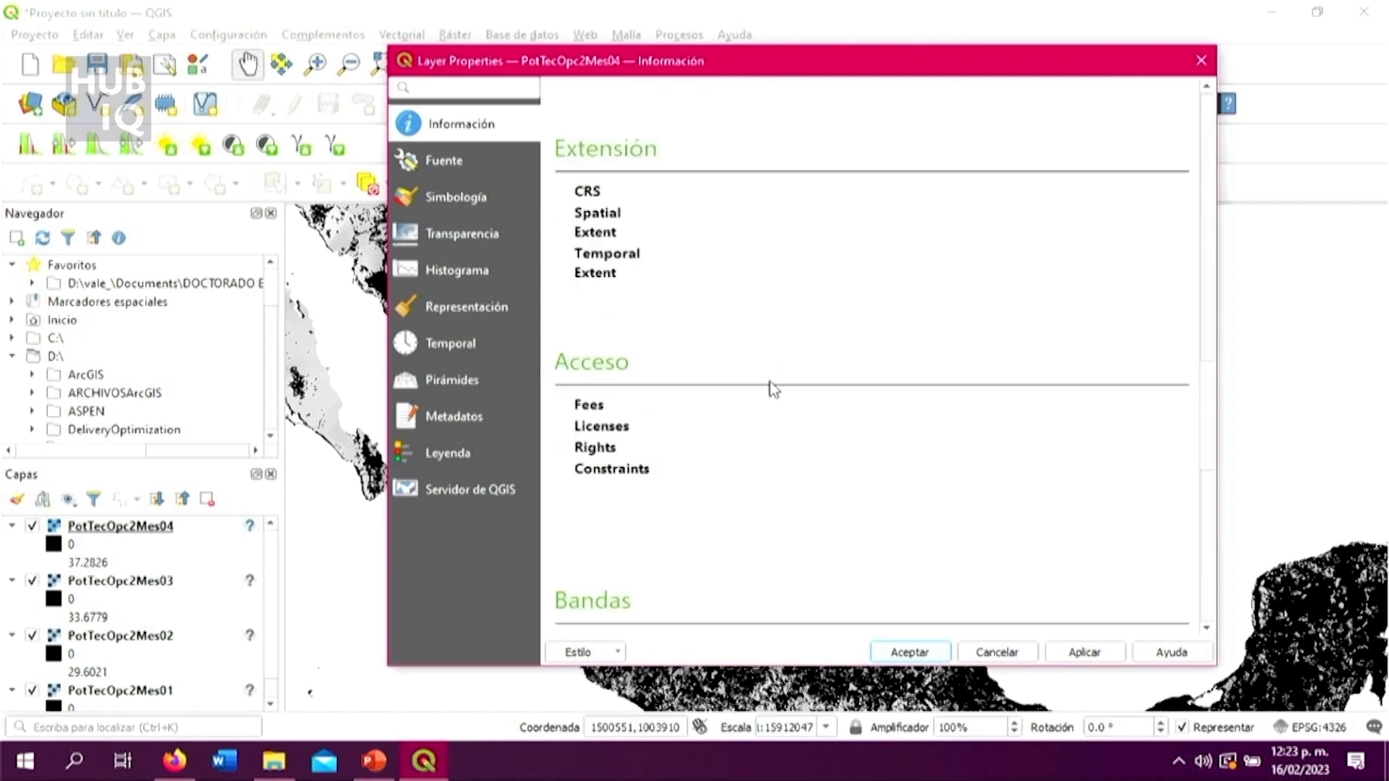
scroll(770, 381, "down", 2)
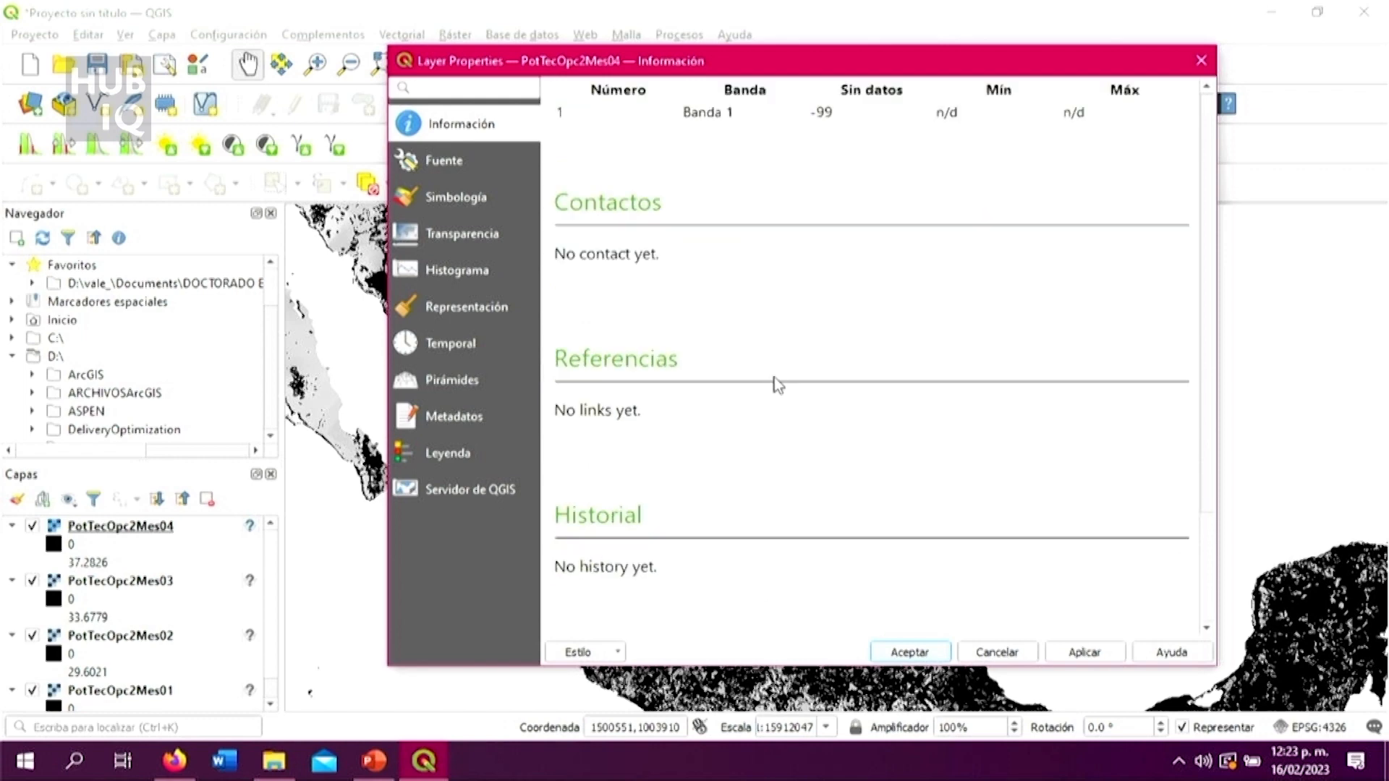
scroll(773, 377, "up", 6)
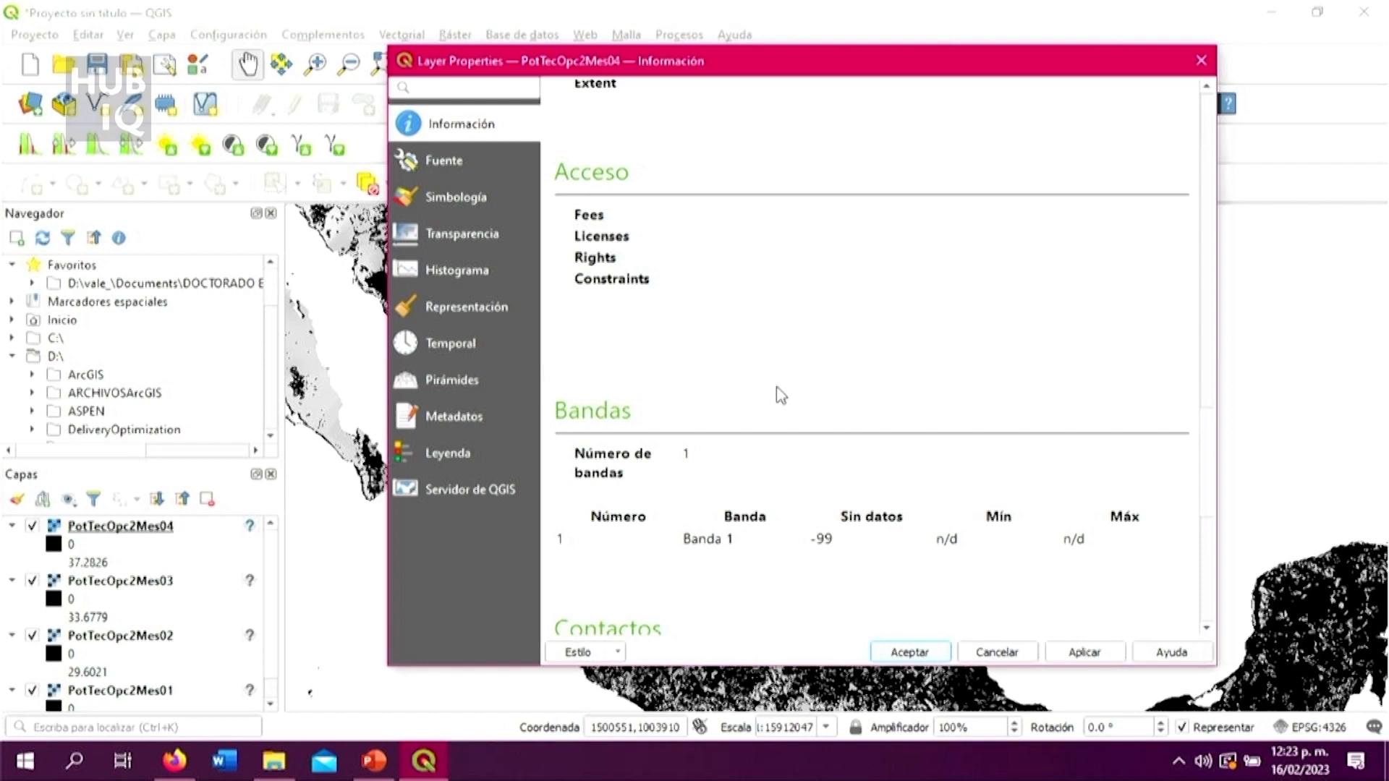
scroll(780, 394, "up", 8)
scroll(780, 383, "up", 2)
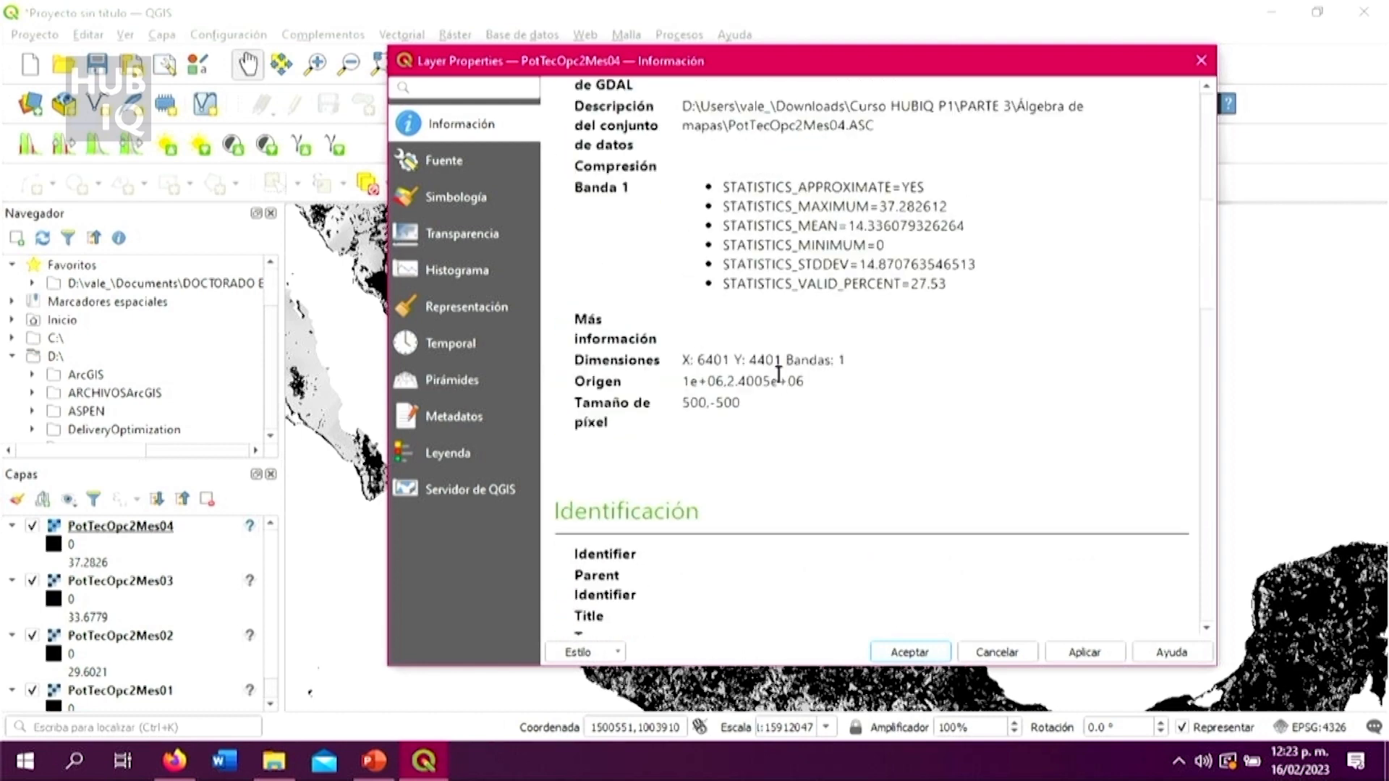
scroll(778, 373, "up", 3)
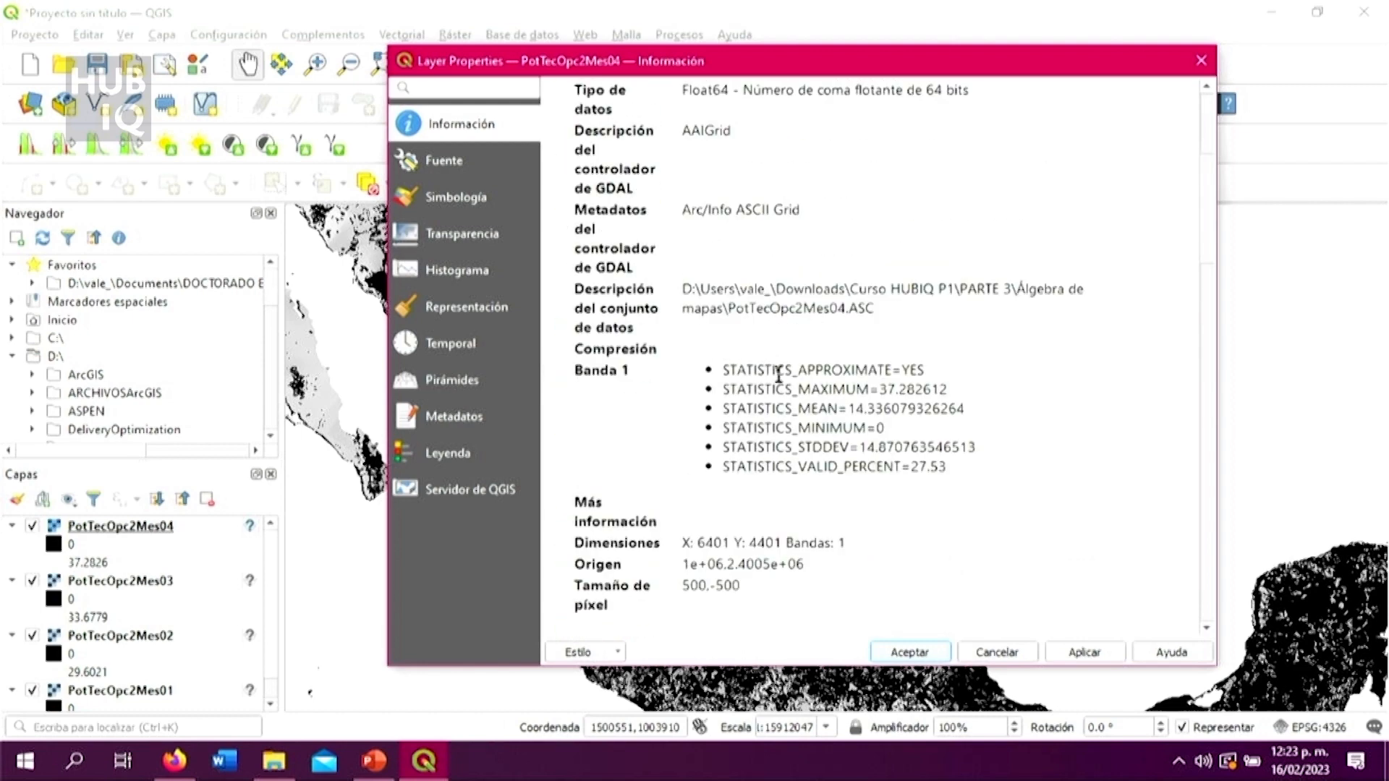
scroll(780, 378, "up", 3)
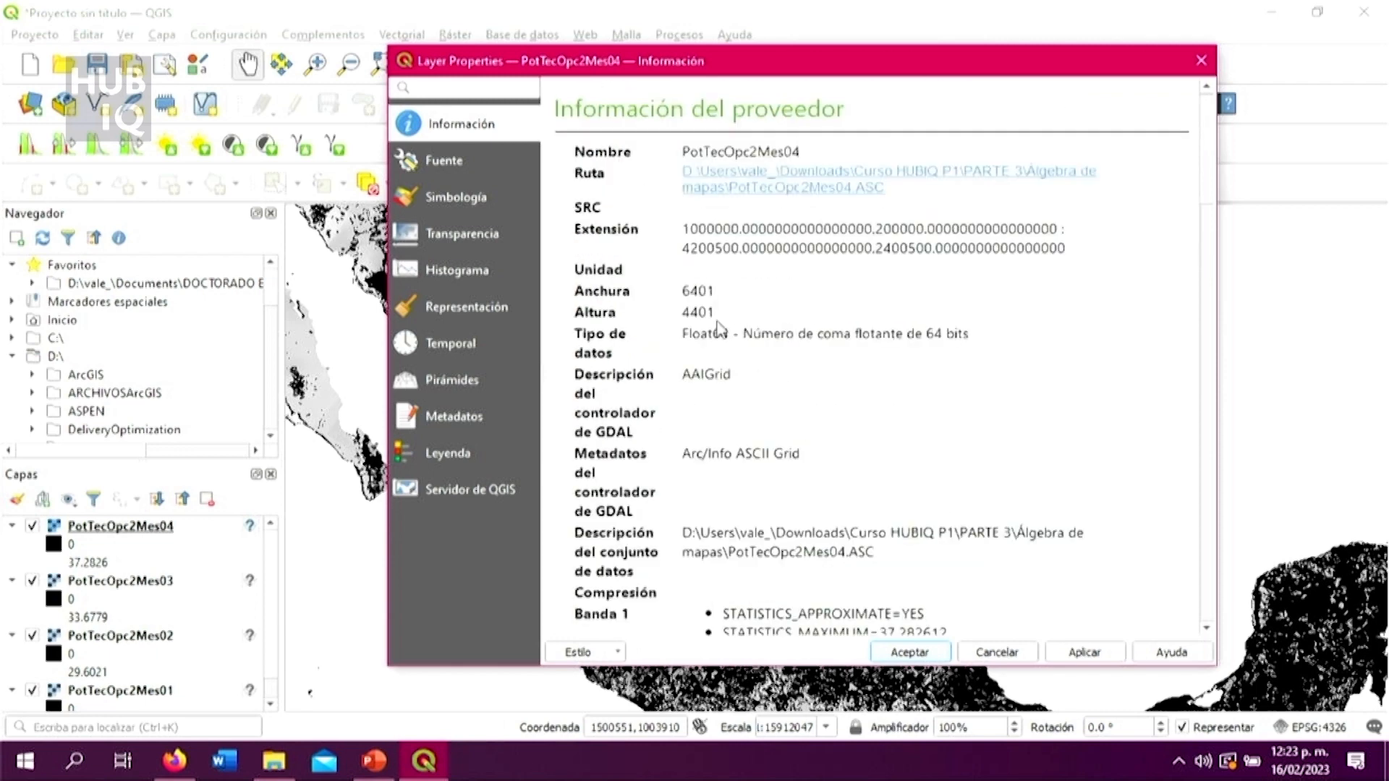
scroll(752, 380, "down", 5)
scroll(752, 380, "down", 10)
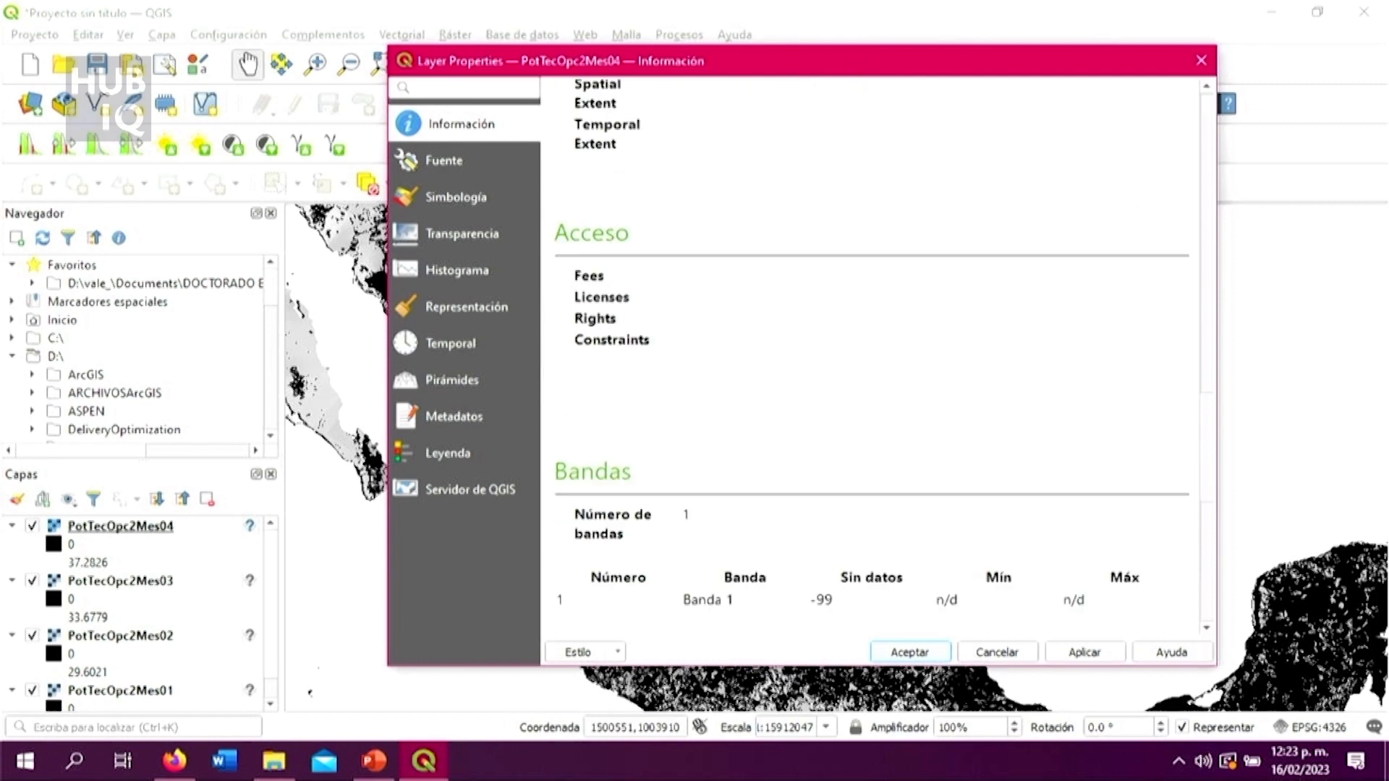
Step: Move the layer properties dialog aside to inspect the raster on the map, and bring it back into view
left_click_drag(850, 62, 412, 96)
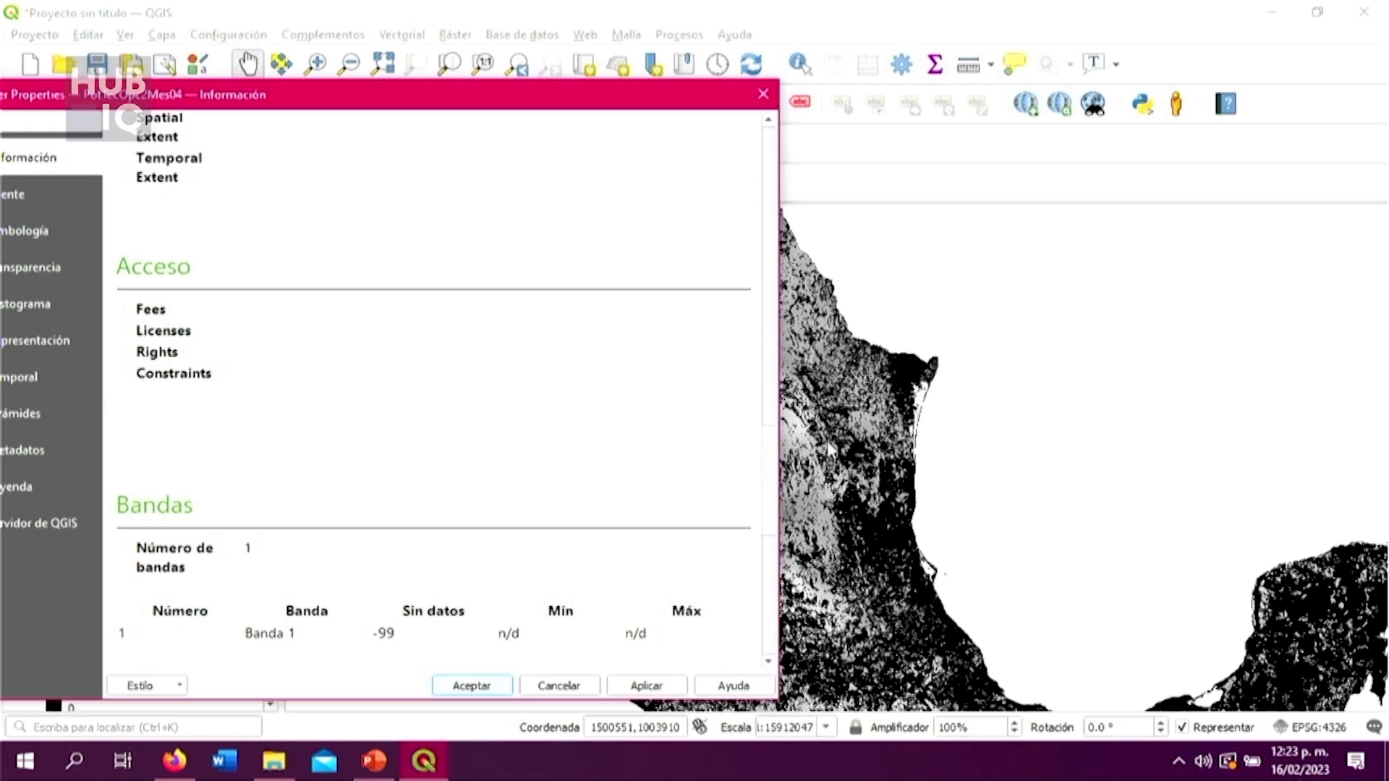
left_click_drag(696, 100, 321, 208)
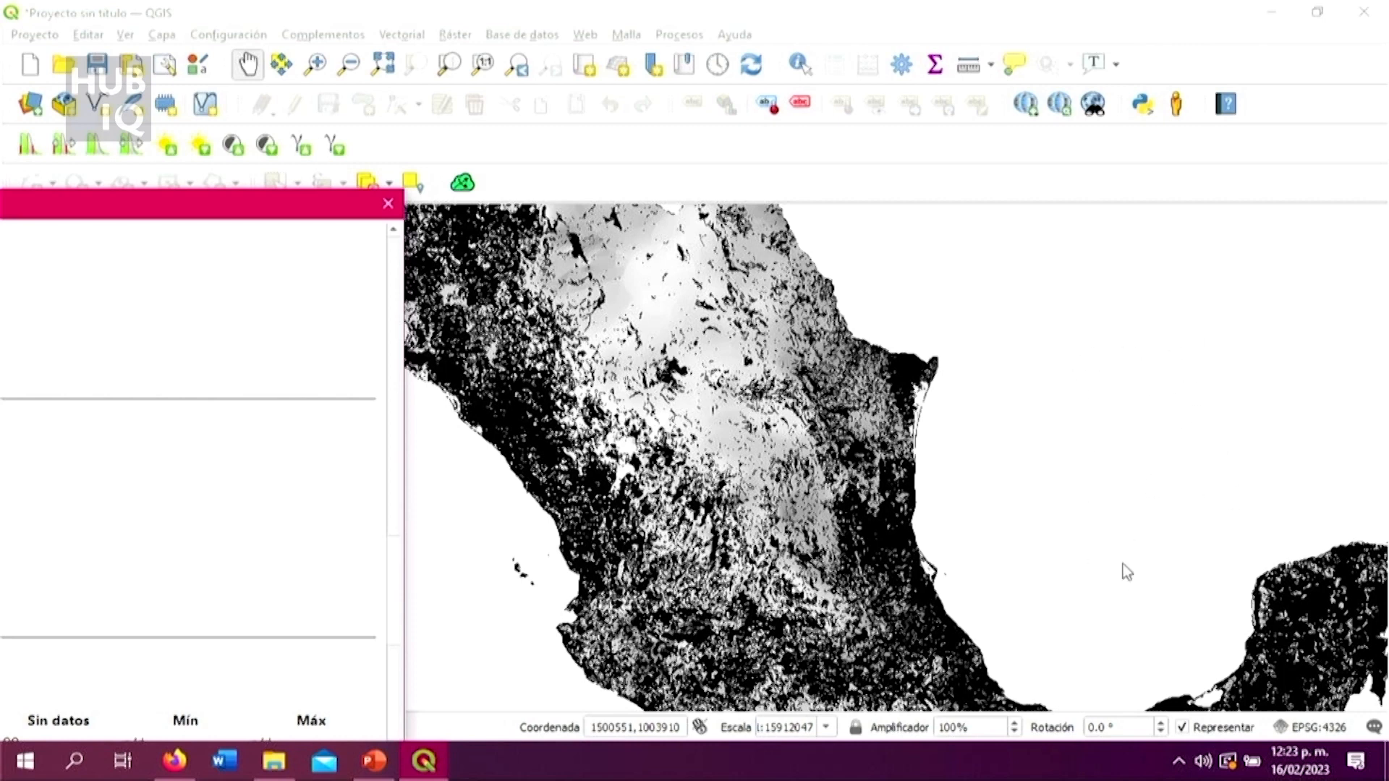
left_click_drag(355, 217, 982, 41)
Step: Highlight the no-data value of band 1 in the bands table and check the sections below it
scroll(940, 445, "down", 5)
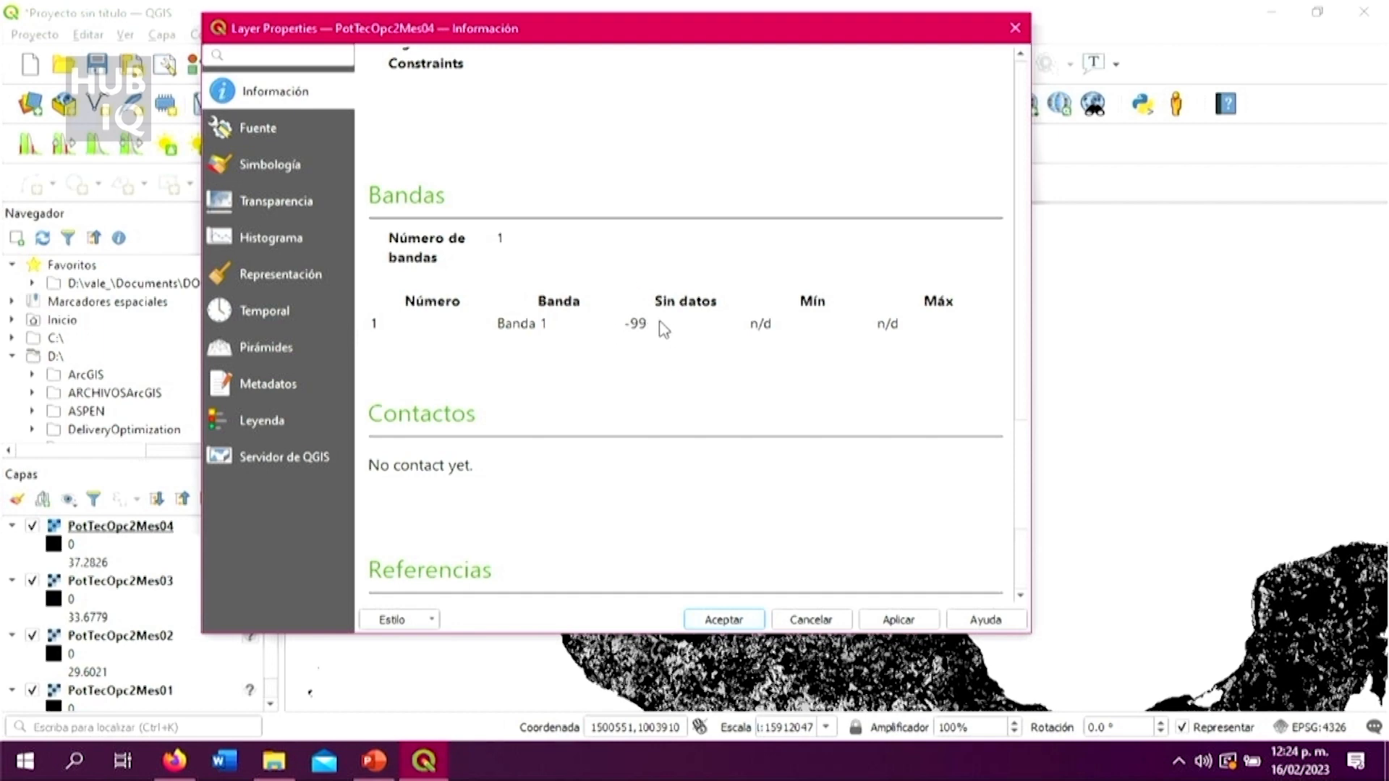
left_click_drag(631, 325, 625, 323)
left_click(690, 335)
left_click_drag(664, 321, 625, 322)
scroll(738, 427, "down", 4)
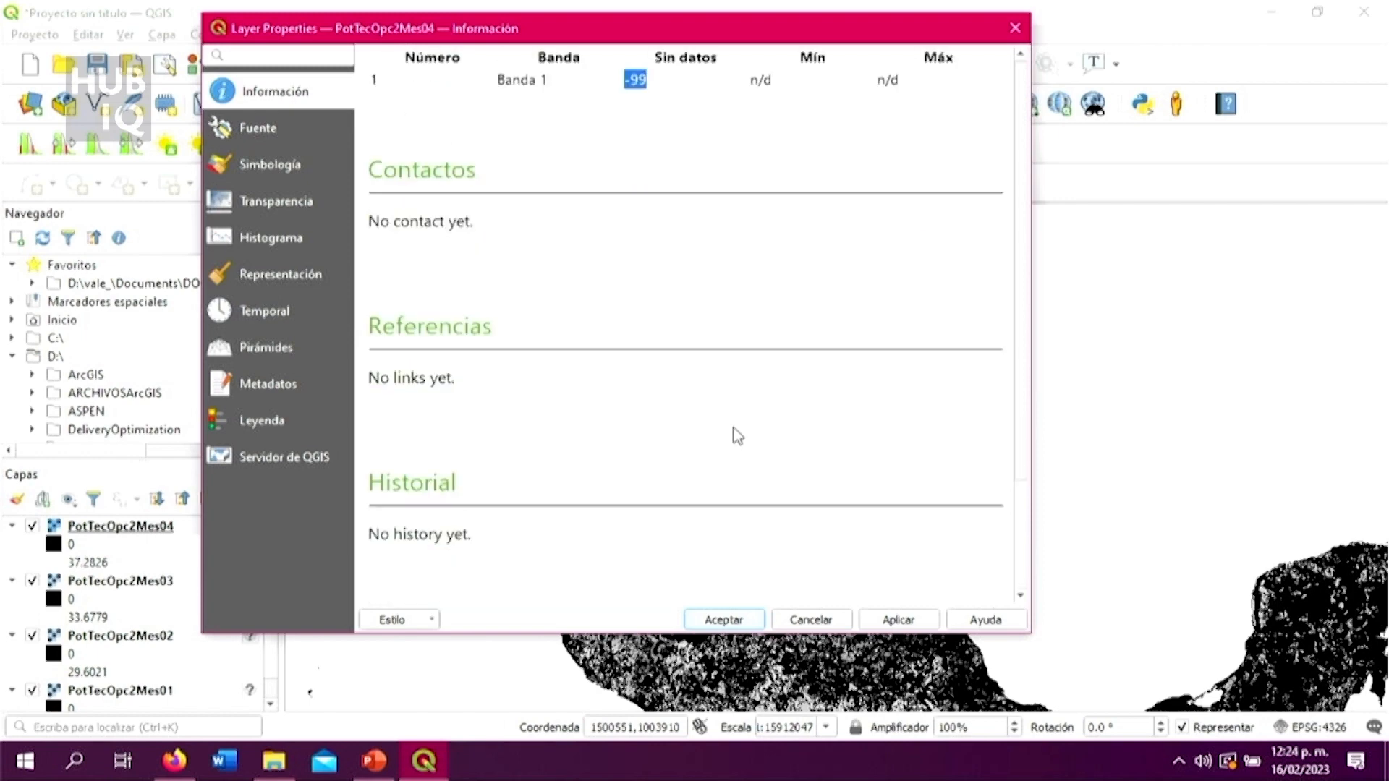
scroll(738, 436, "up", 2)
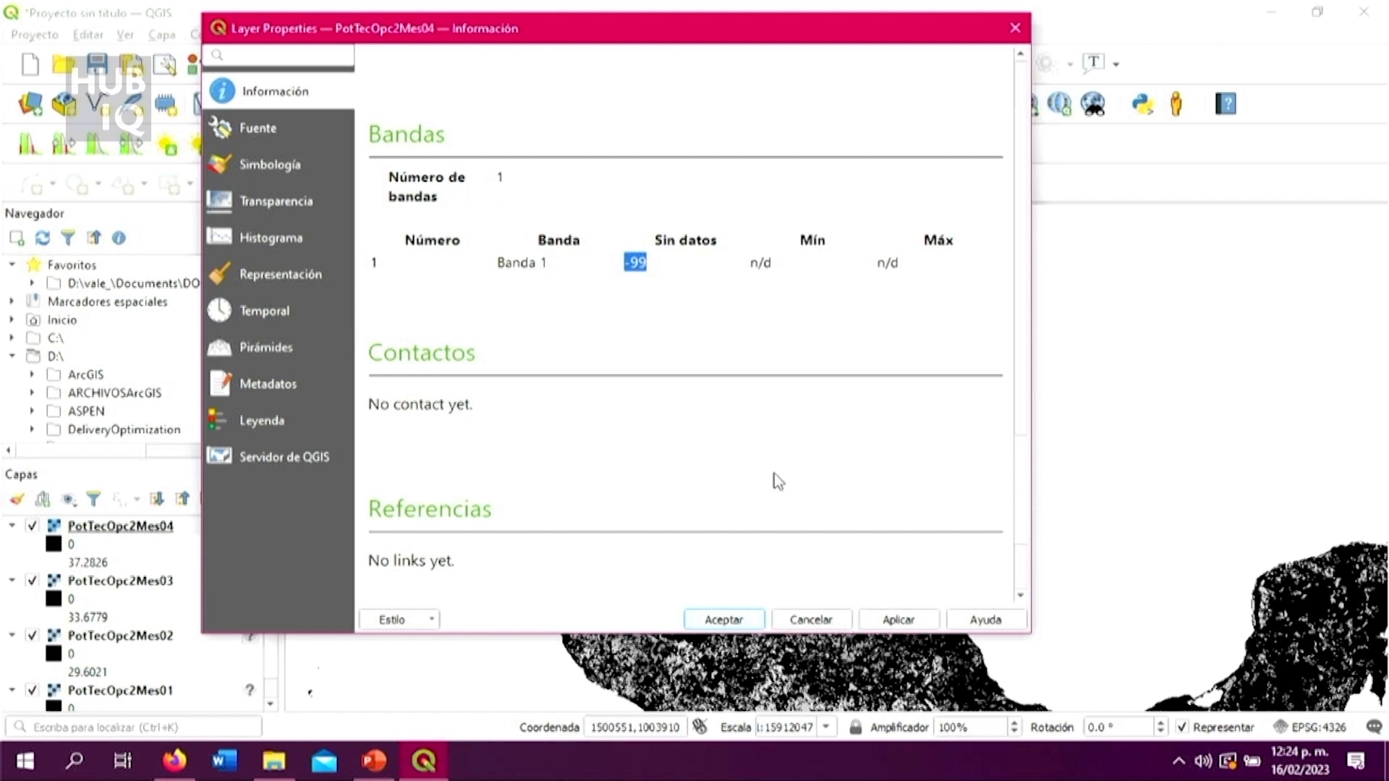
Step: Recheck the provider information of PotTecOpc2Mes04 and its assigned coordinate reference system in the source settings
scroll(778, 481, "up", 15)
scroll(793, 486, "up", 5)
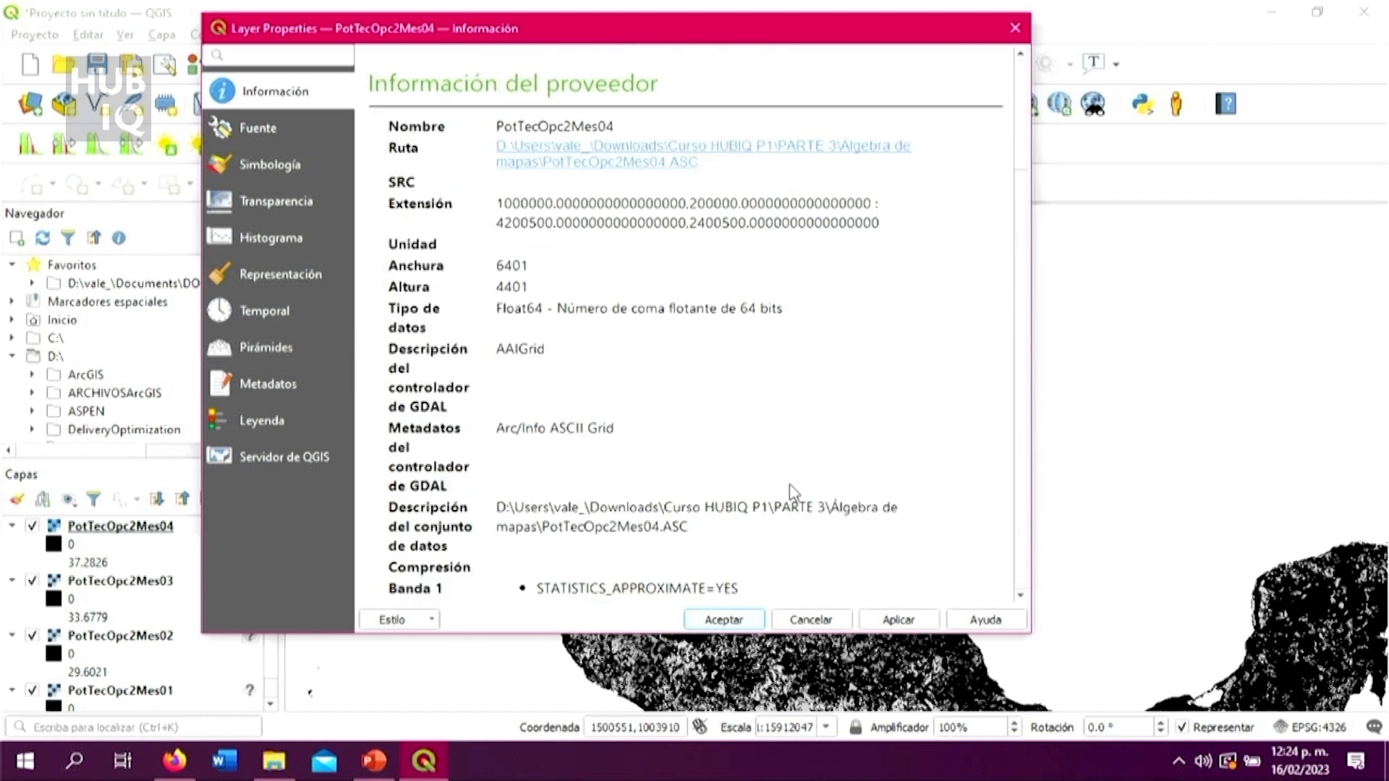
scroll(790, 481, "down", 3)
scroll(788, 486, "up", 2)
scroll(788, 488, "up", 1)
left_click(283, 126)
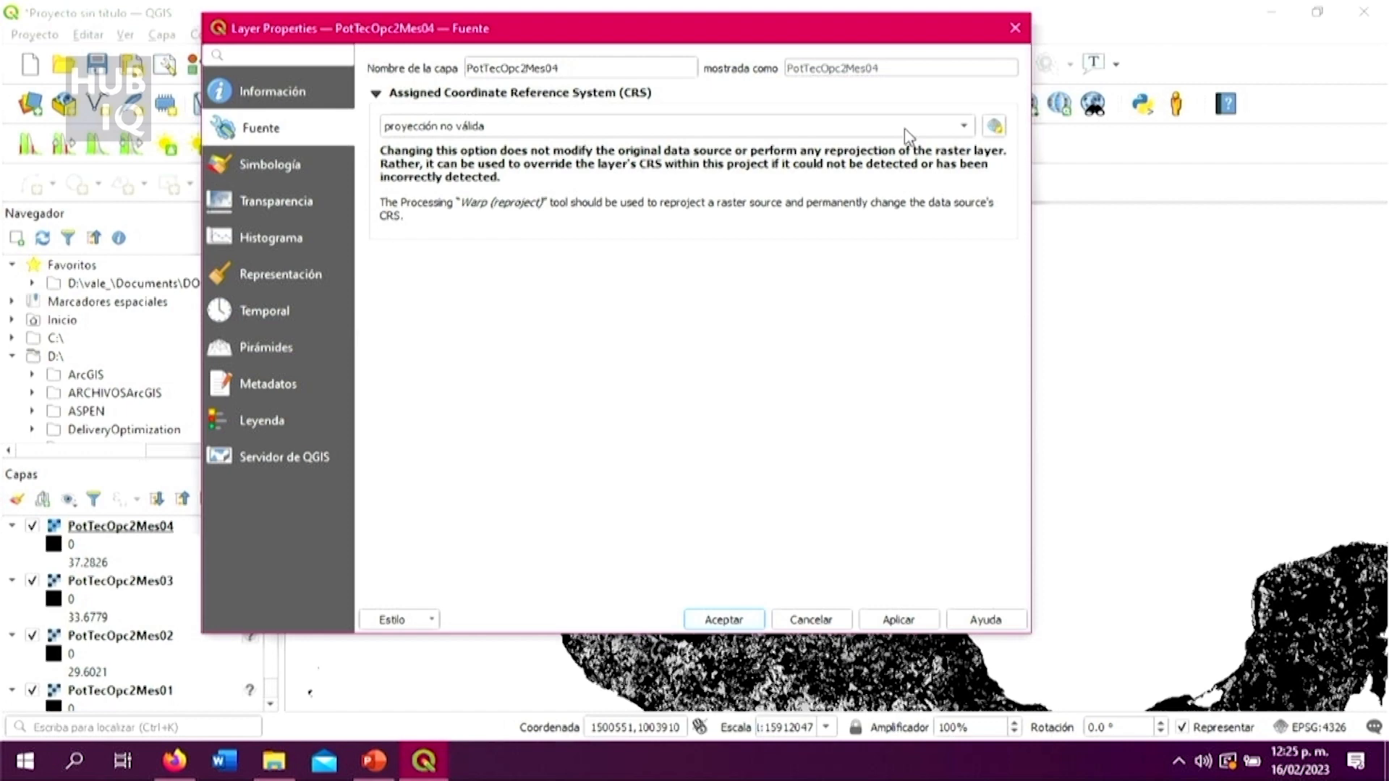
left_click(318, 93)
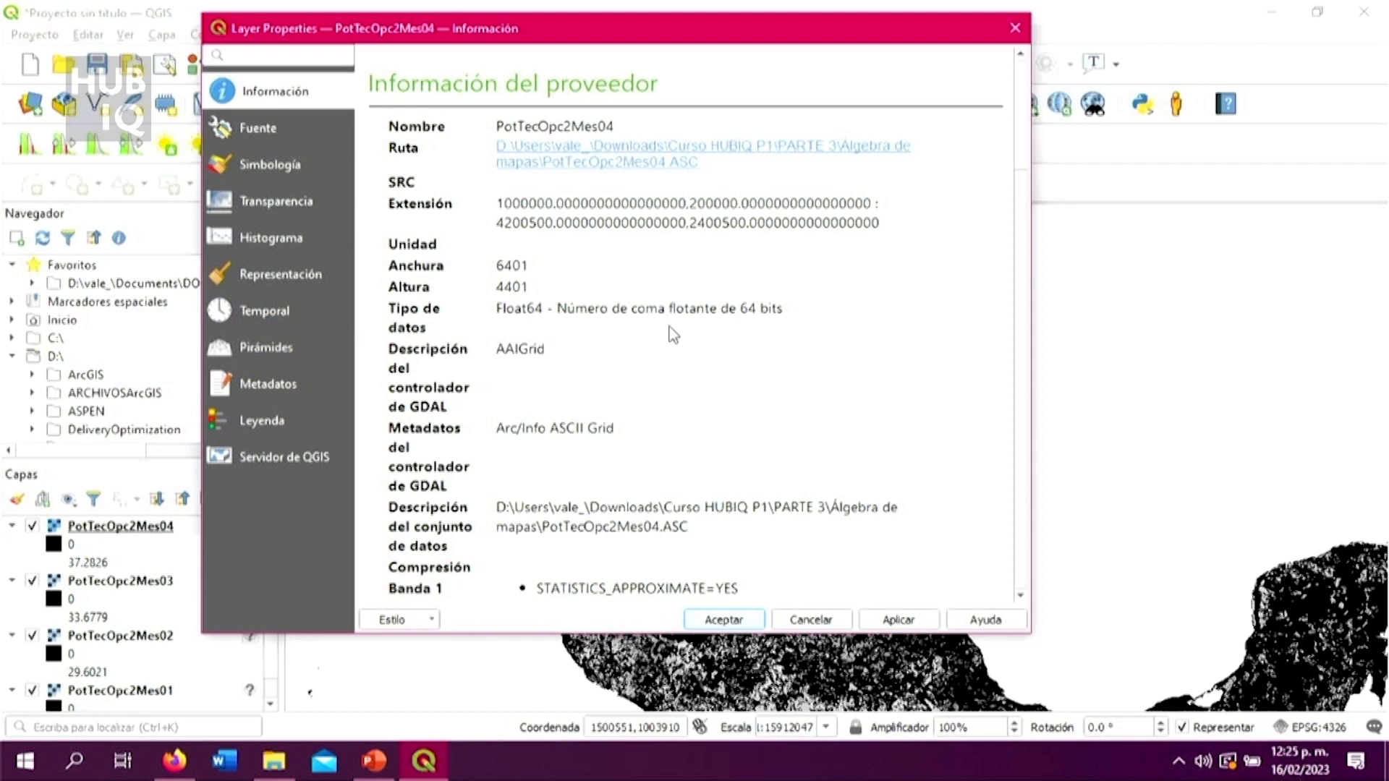
scroll(672, 333, "down", 10)
scroll(691, 383, "down", 20)
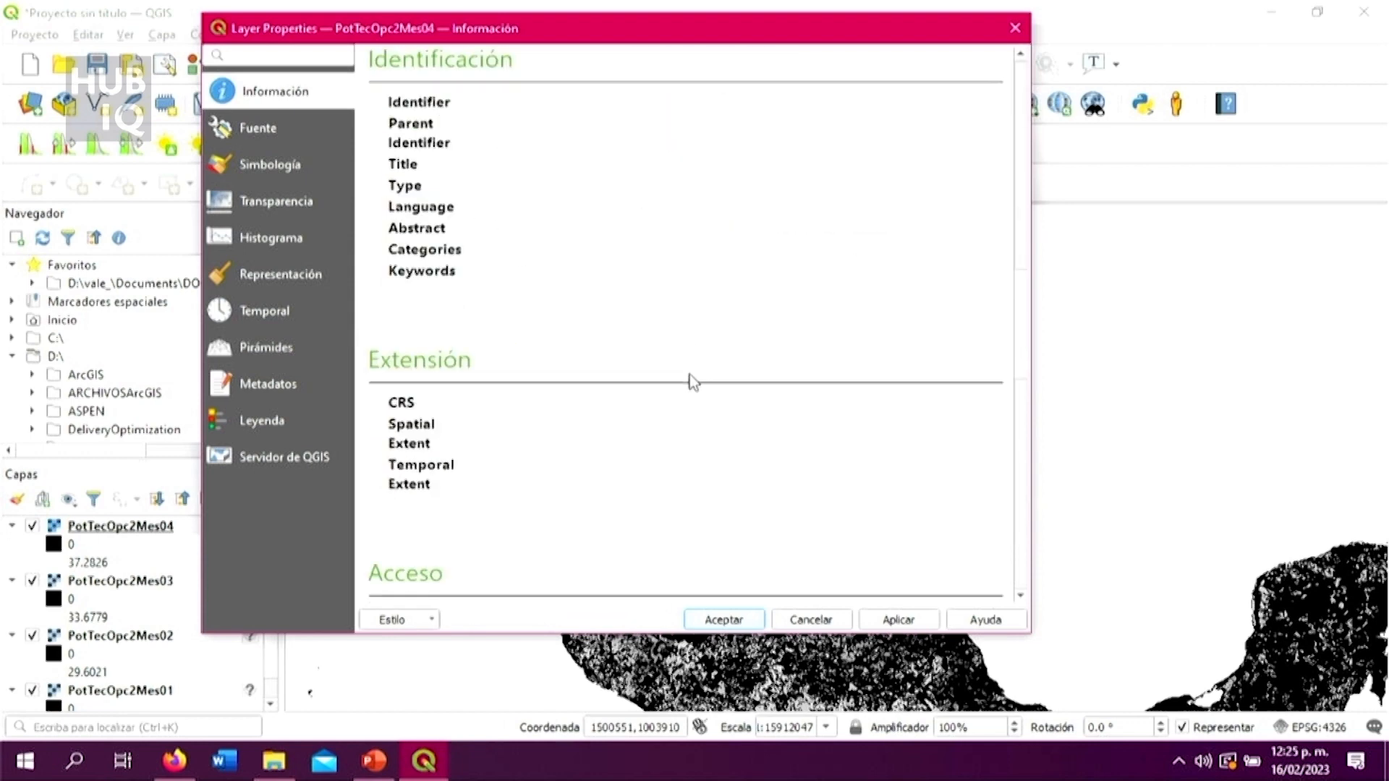
scroll(702, 427, "up", 20)
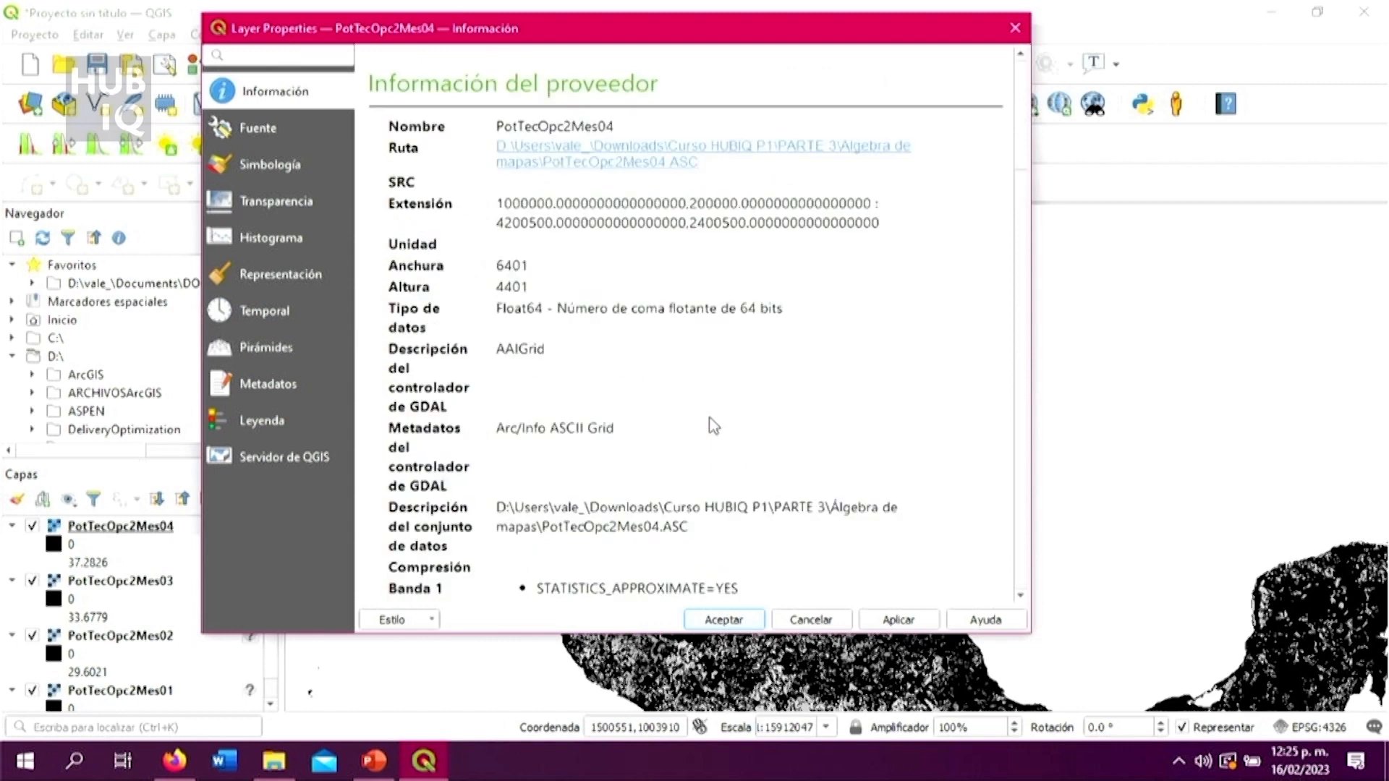
Step: Assign the project CRS EPSG:4326 - WGS 84 to the PotTecOpc2Mes04 layer and accept its properties
left_click(258, 128)
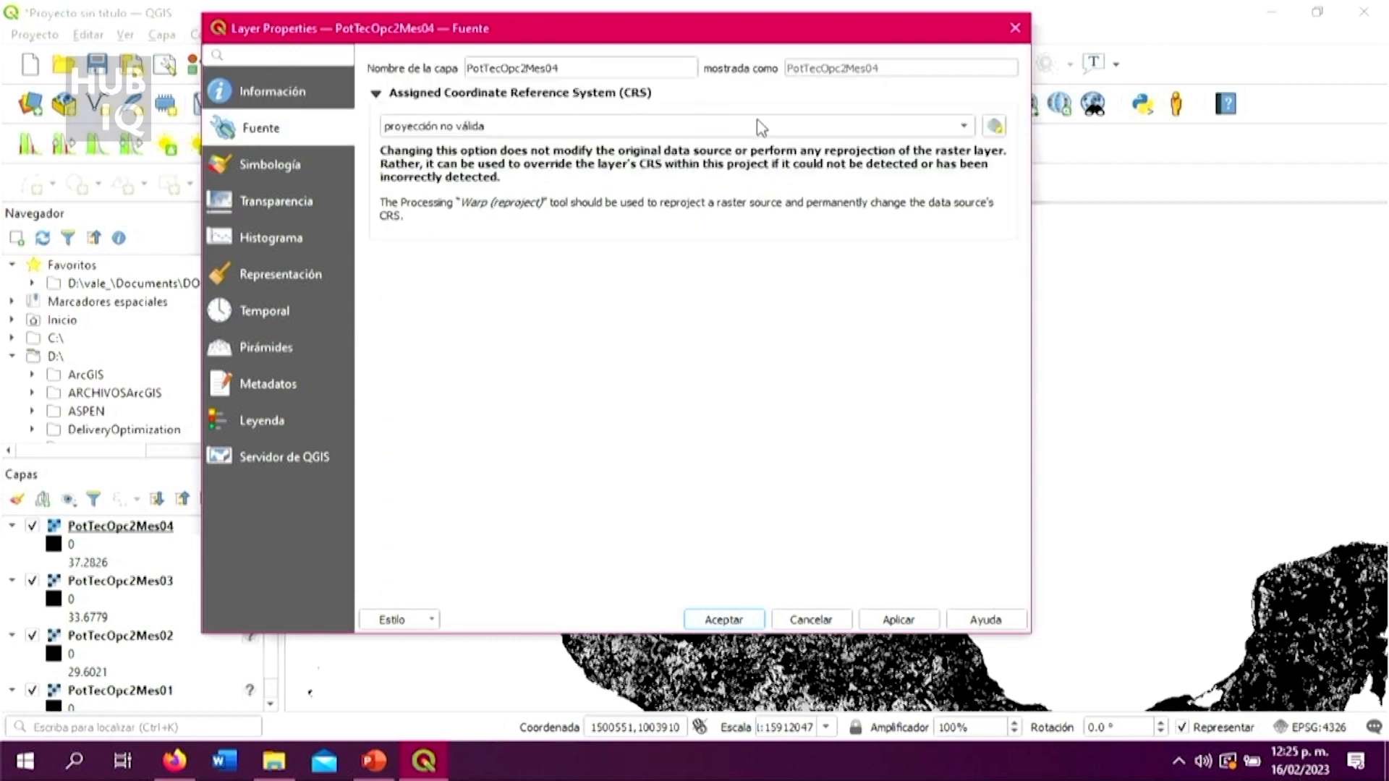
left_click(952, 126)
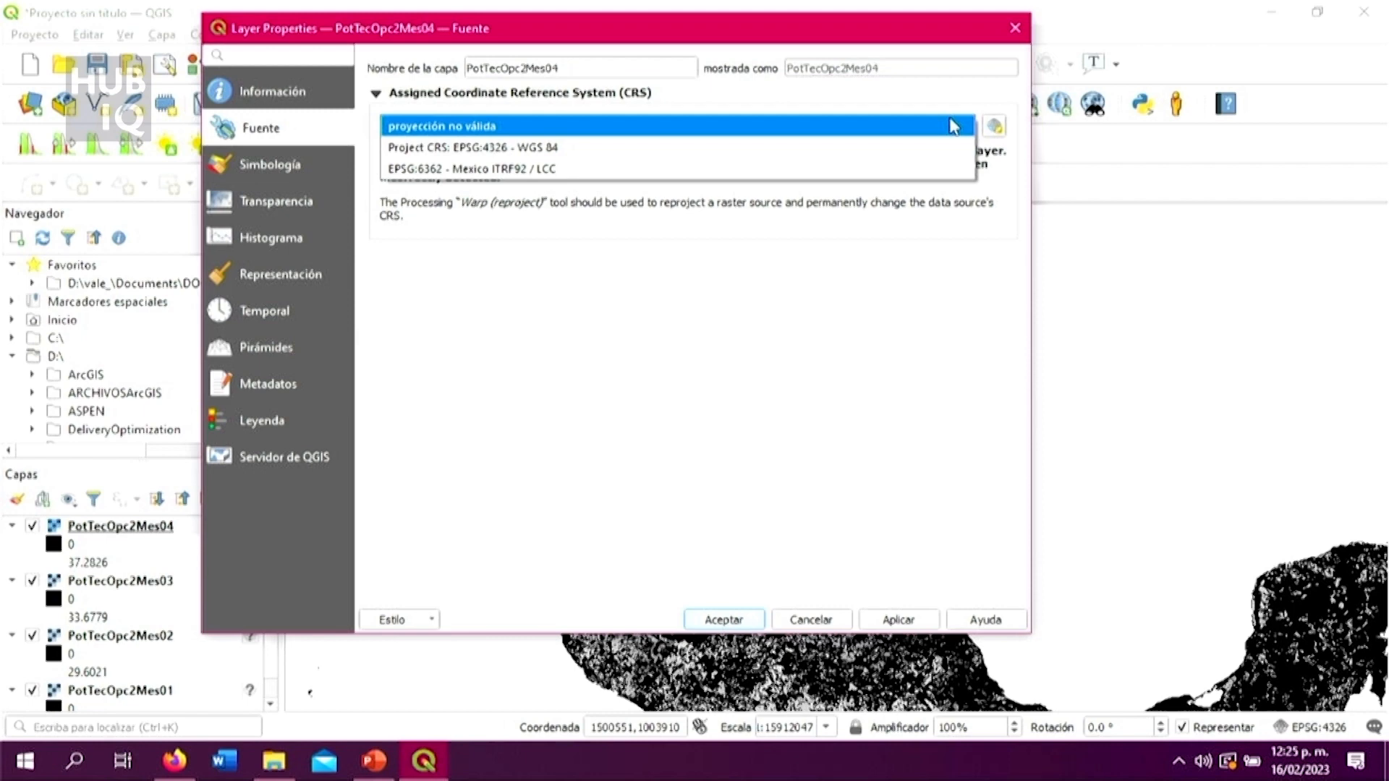
left_click(904, 147)
left_click(897, 620)
left_click(724, 620)
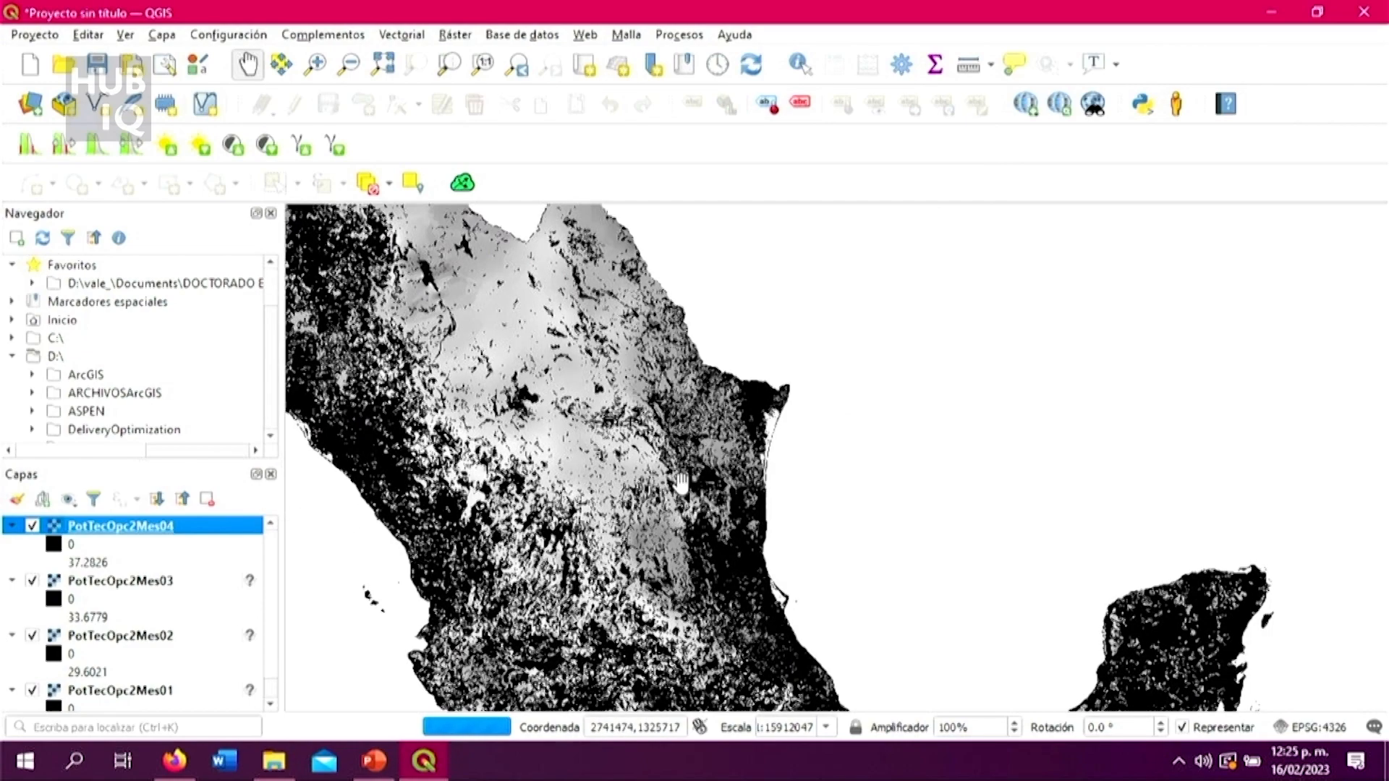
left_click_drag(783, 504, 815, 509)
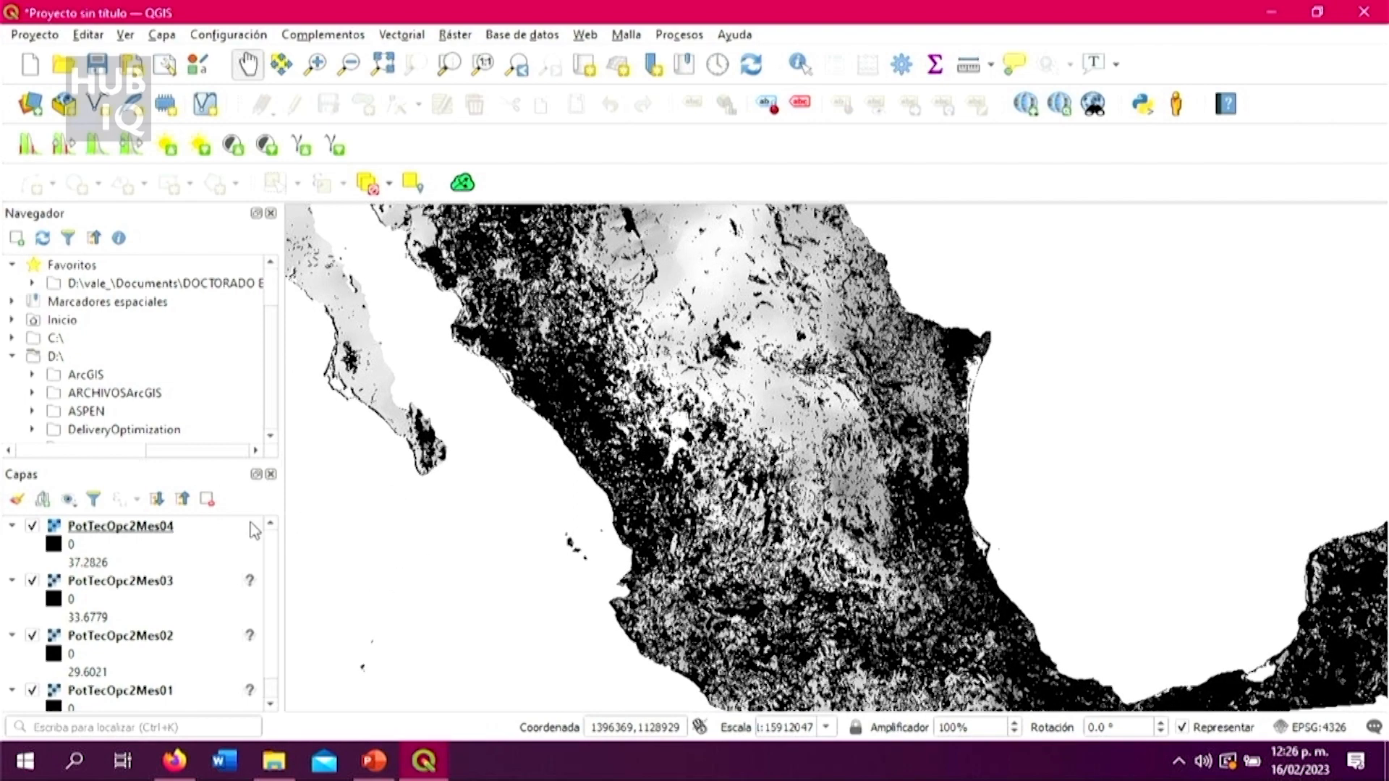
scroll(809, 471, "down", 1)
scroll(819, 503, "up", 1)
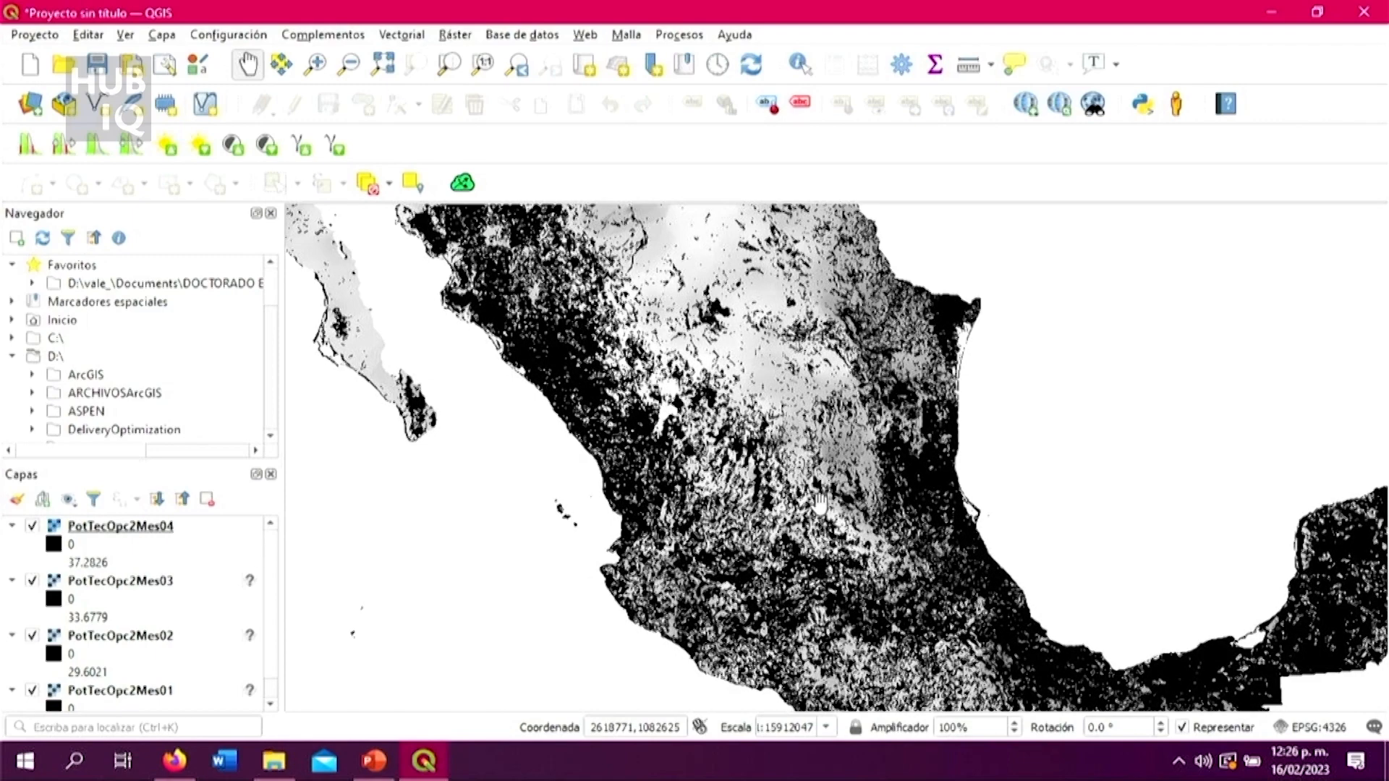
scroll(819, 503, "up", 1)
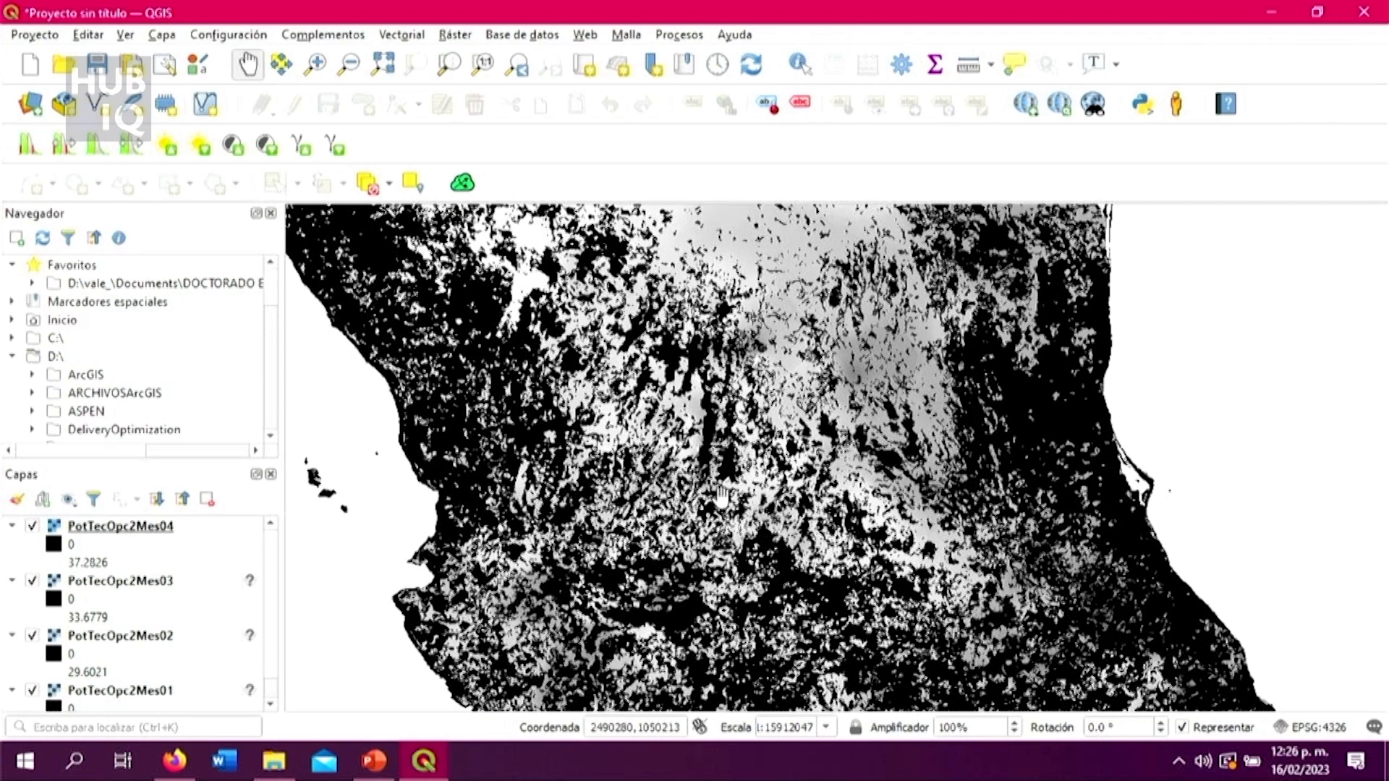
Step: Assign the project CRS EPSG:4326 - WGS 84 to the PotTecOpc2Mes03 layer through its source properties and accept them
left_click(209, 584)
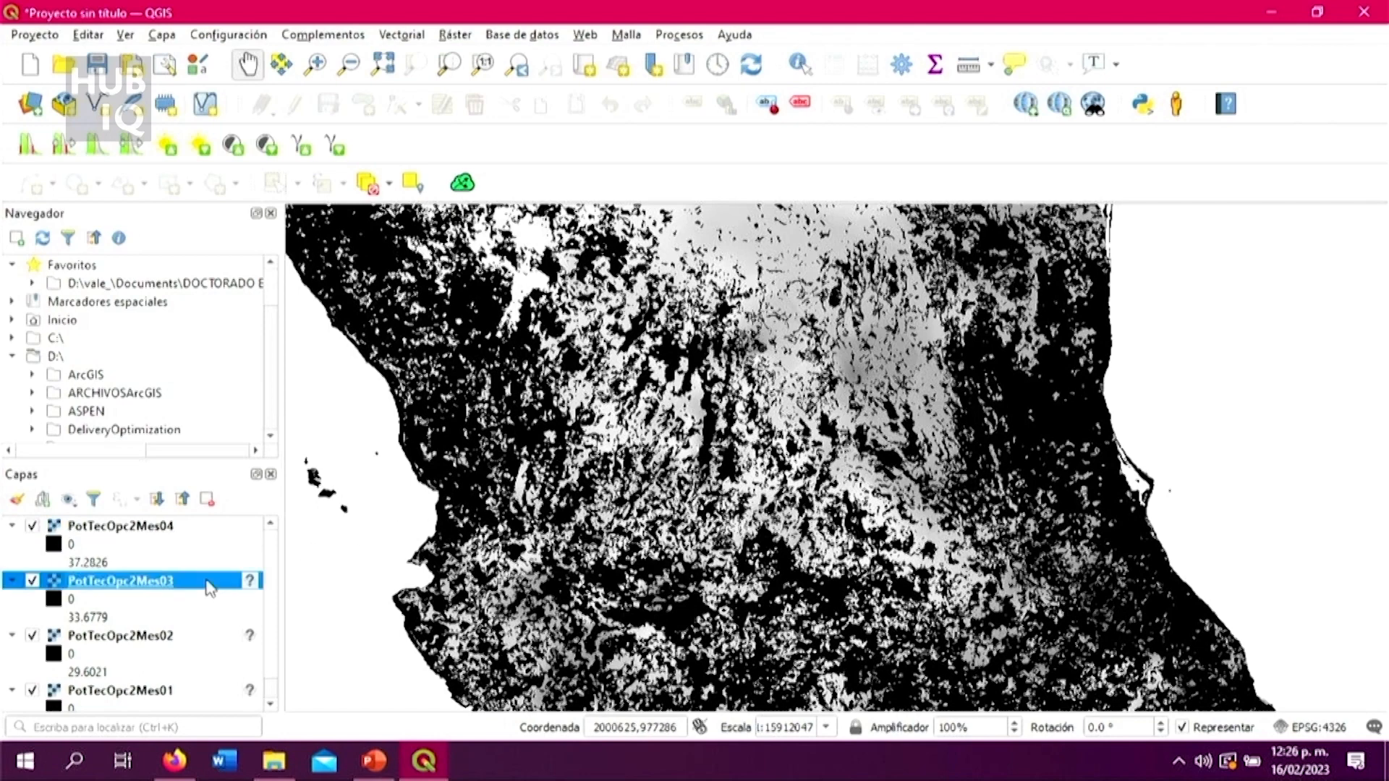
right_click(210, 586)
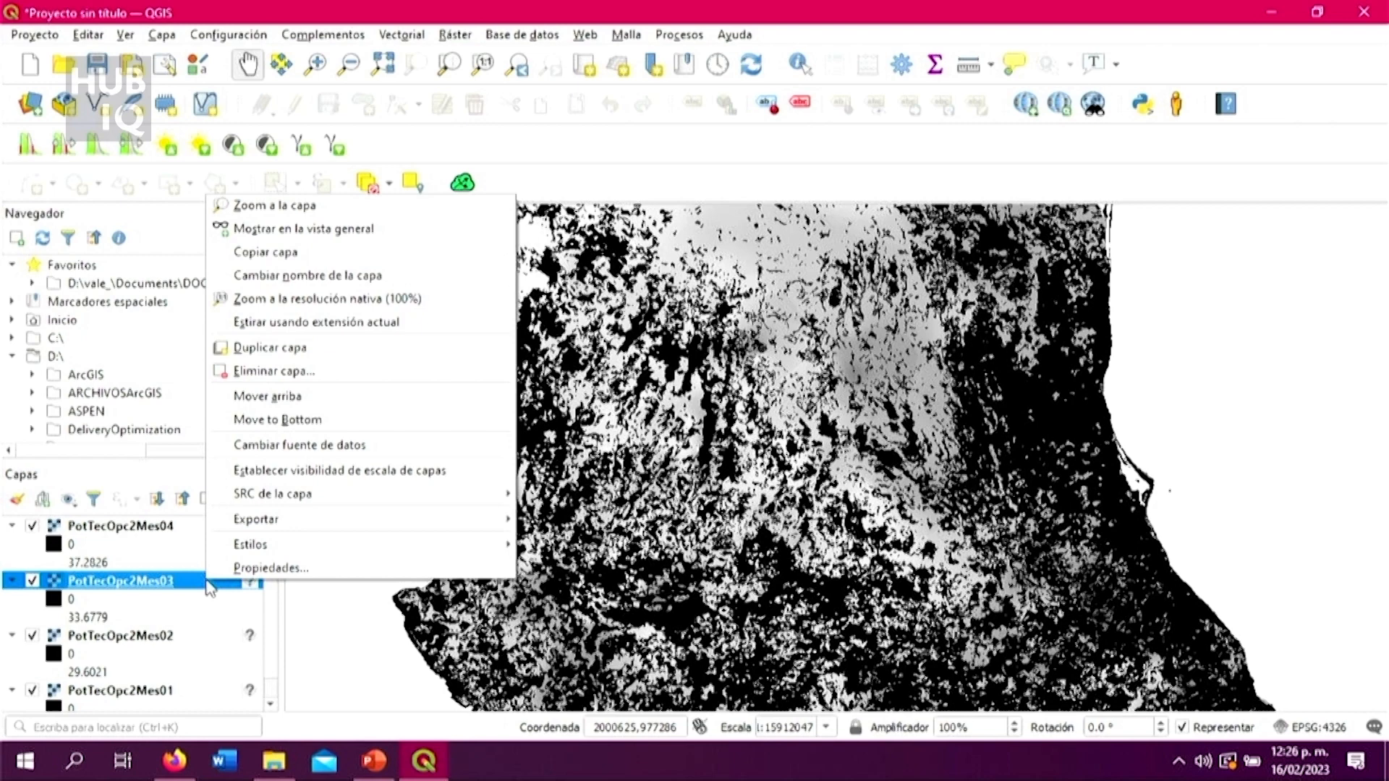
left_click(293, 567)
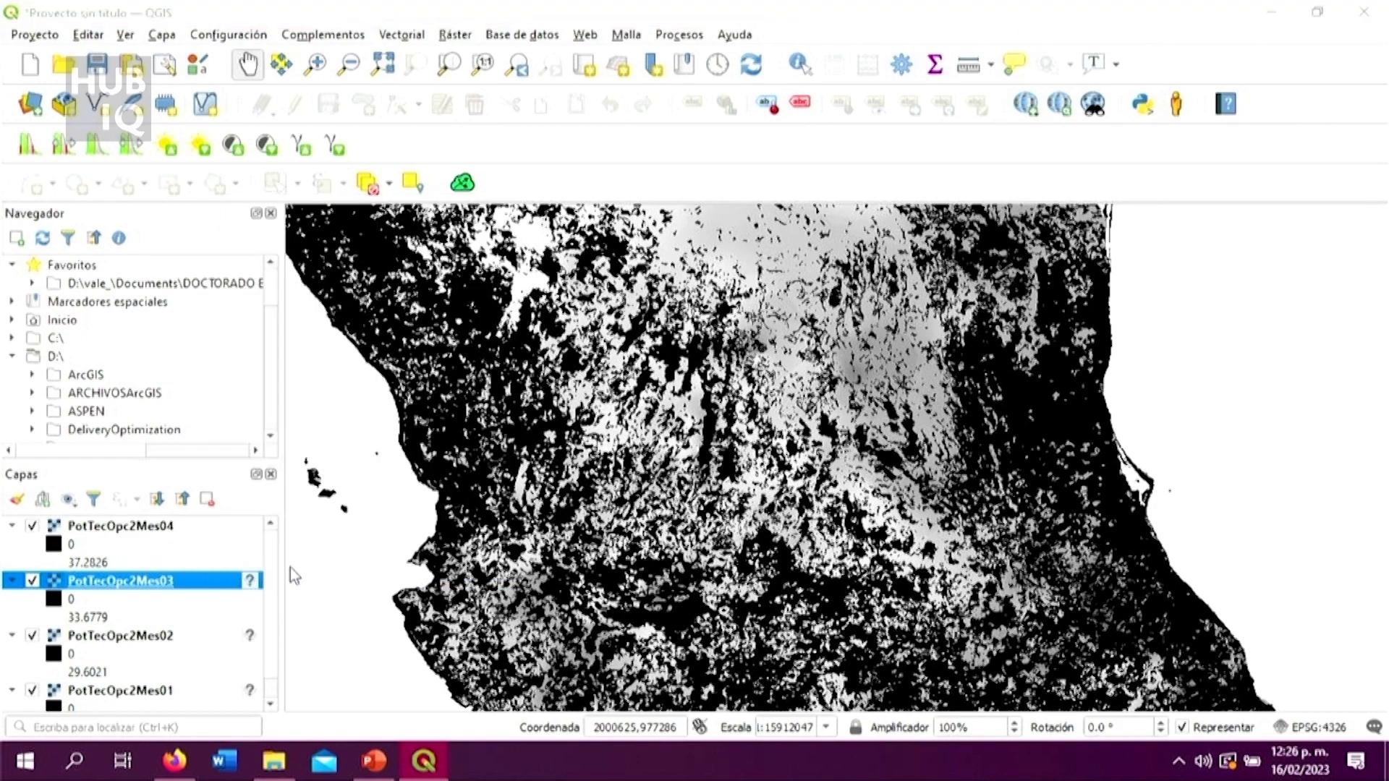
left_click(580, 125)
left_click(574, 145)
left_click(893, 622)
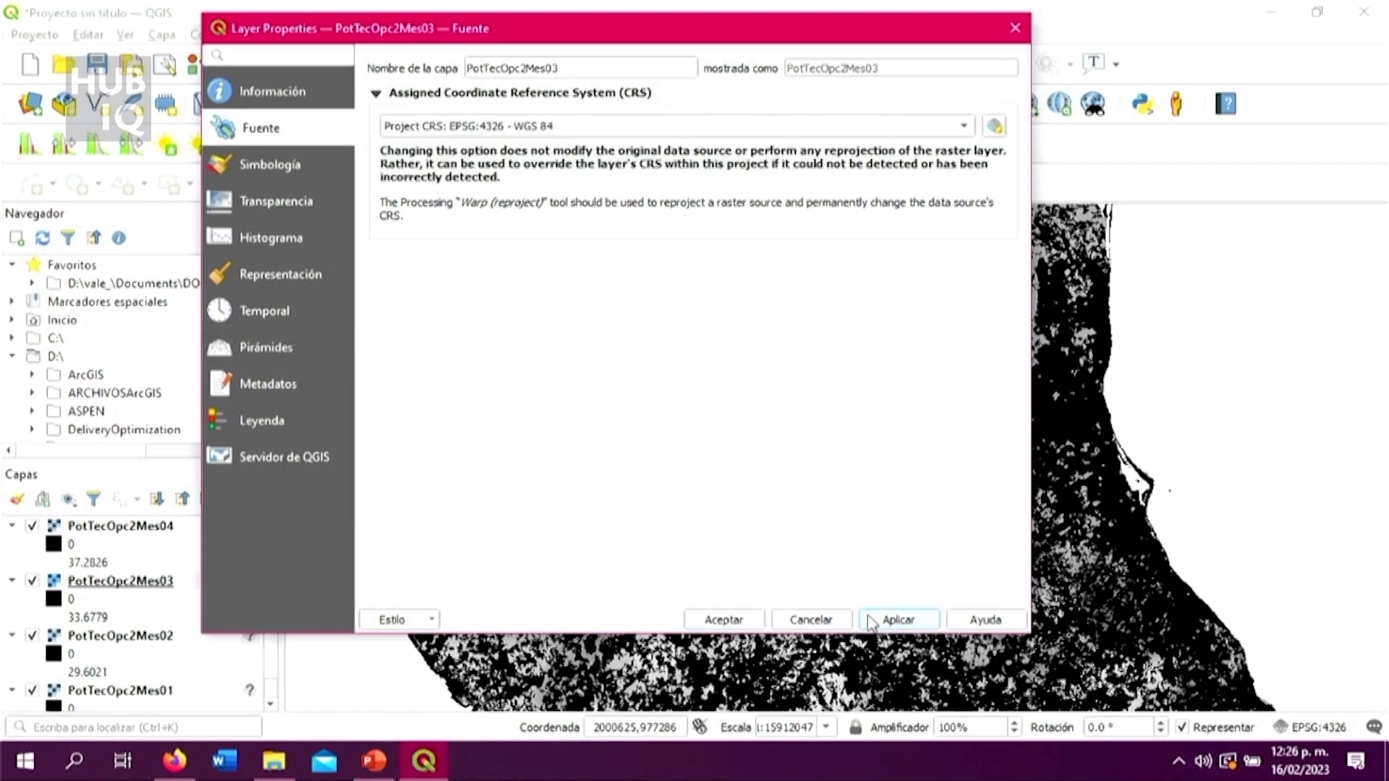
left_click(724, 619)
scroll(170, 611, "down", 1)
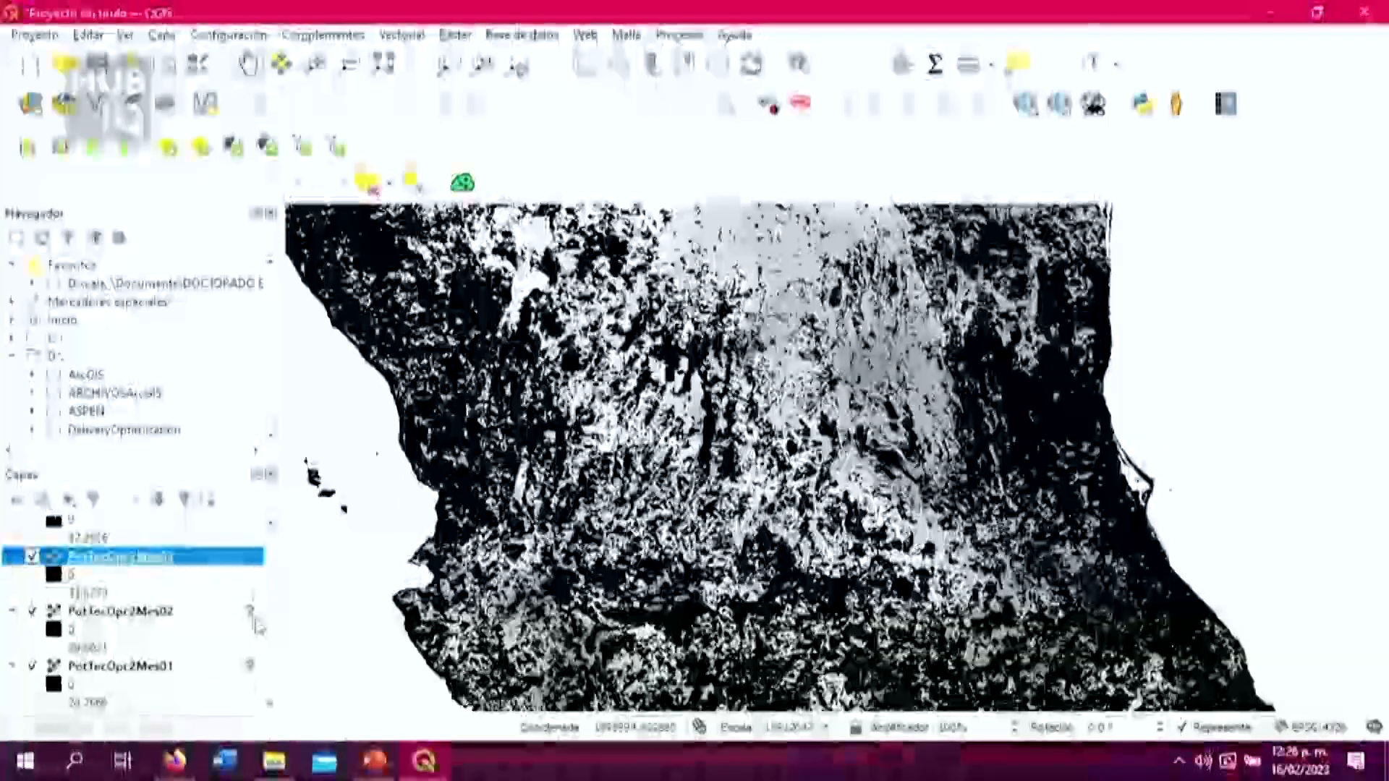
Step: Assign the project CRS EPSG:4326 - WGS 84 to the PotTecOpc2Mes02 layer and accept its properties
left_click(170, 611)
right_click(170, 611)
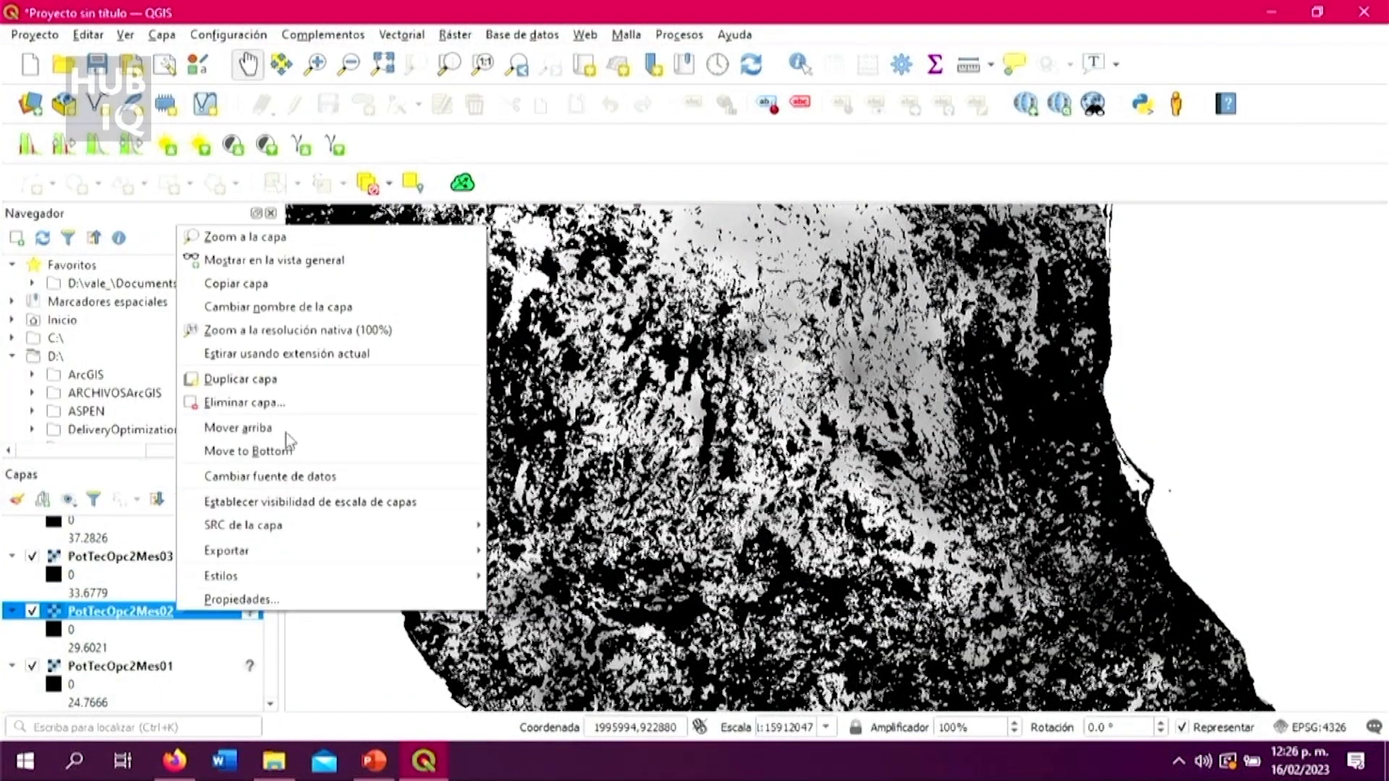
left_click(310, 600)
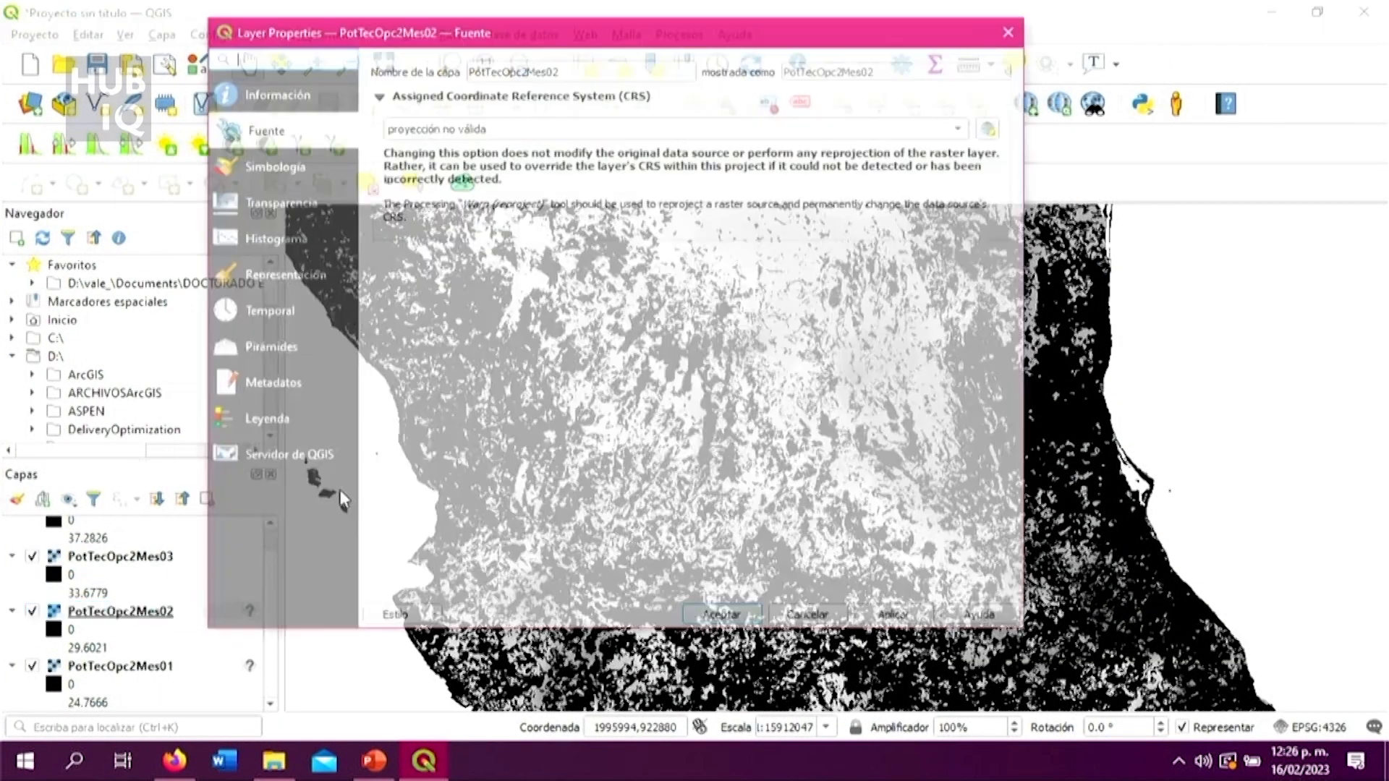
left_click(650, 125)
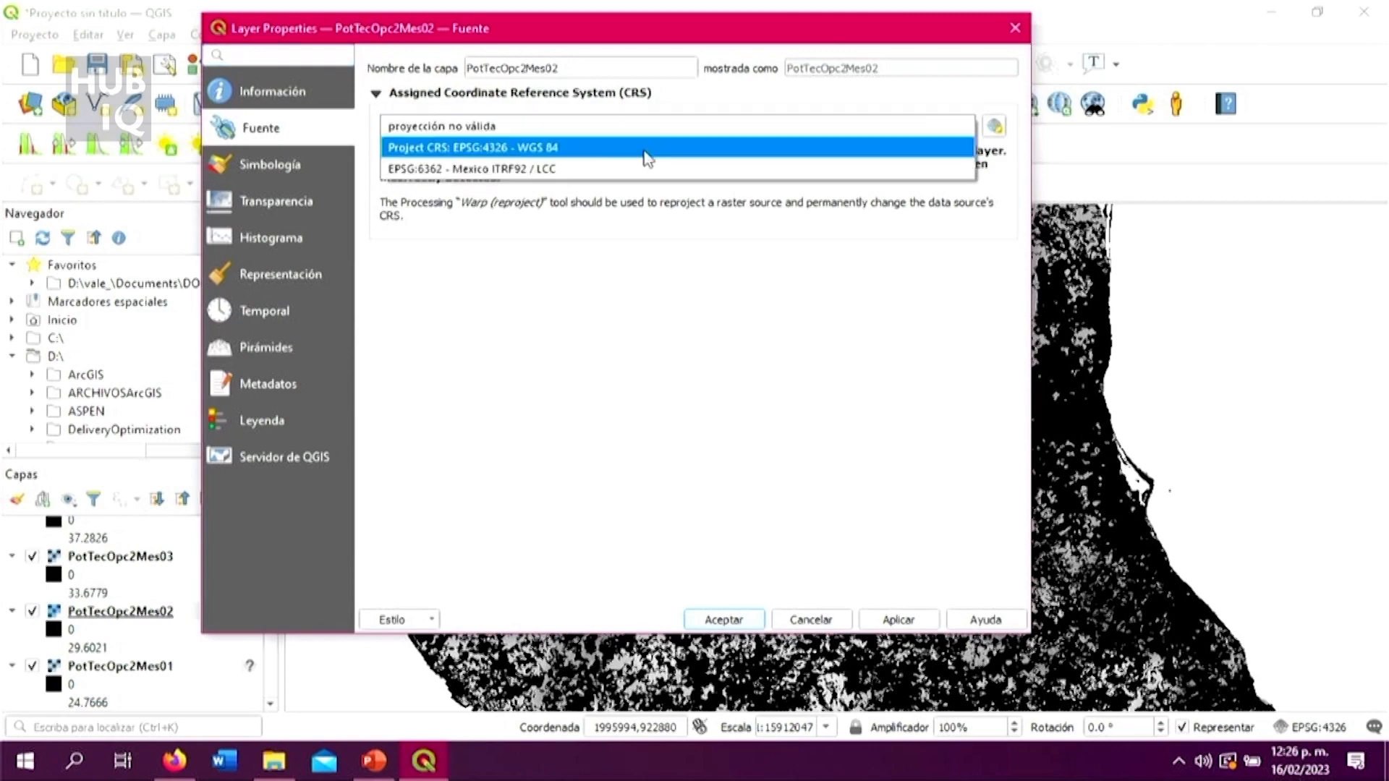
left_click(646, 148)
left_click(908, 623)
left_click(723, 620)
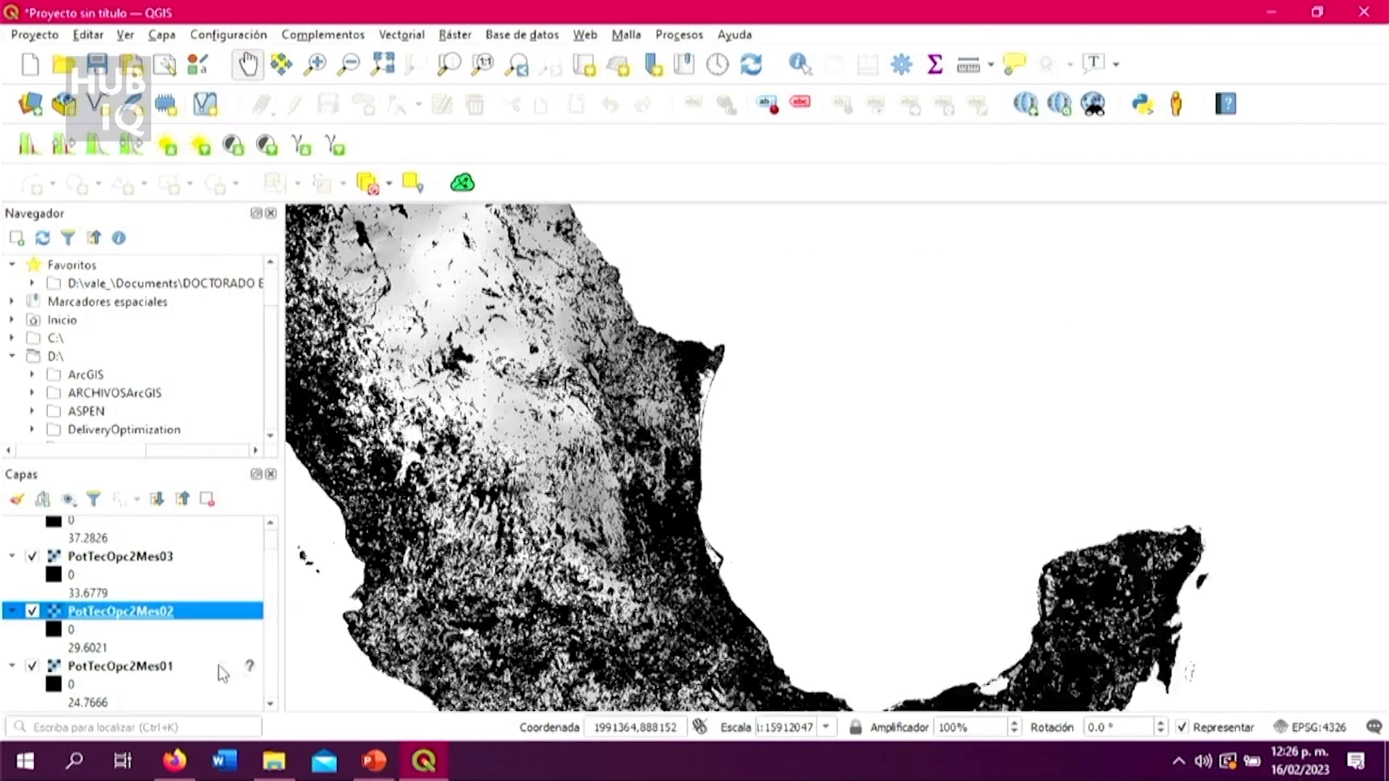
Step: Assign the project CRS EPSG:4326 - WGS 84 to the PotTecOpc2Mes01 layer and accept its properties
left_click(222, 666)
right_click(223, 664)
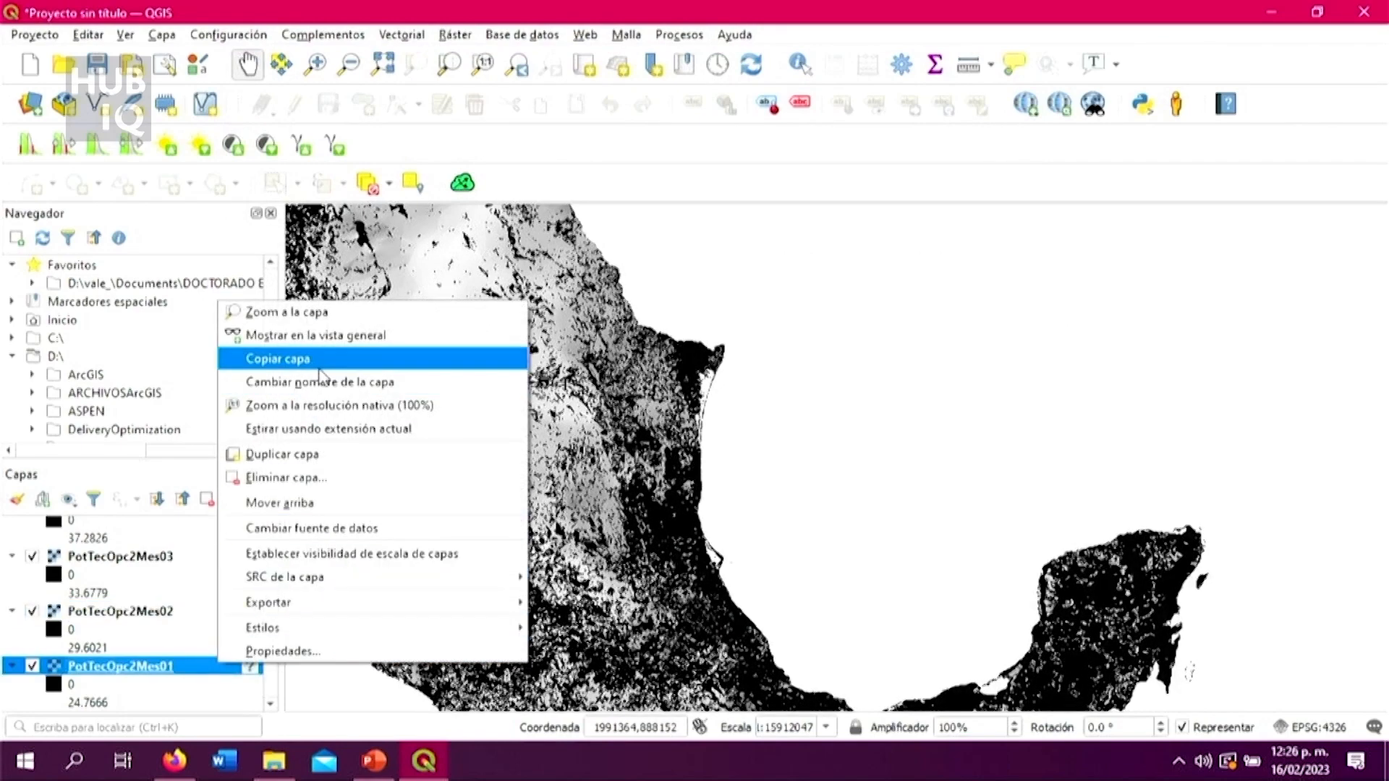
left_click(323, 651)
left_click(504, 135)
left_click(504, 148)
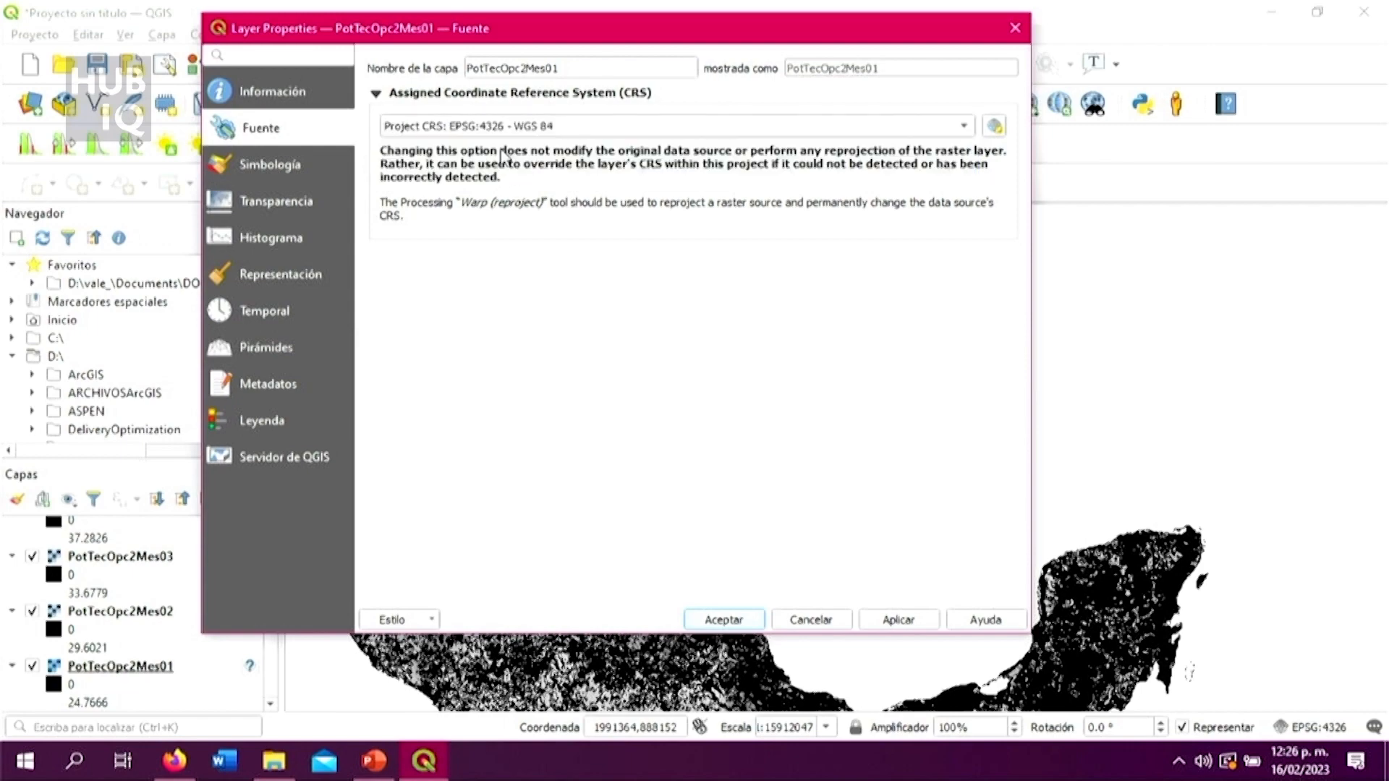
left_click(899, 619)
left_click(727, 620)
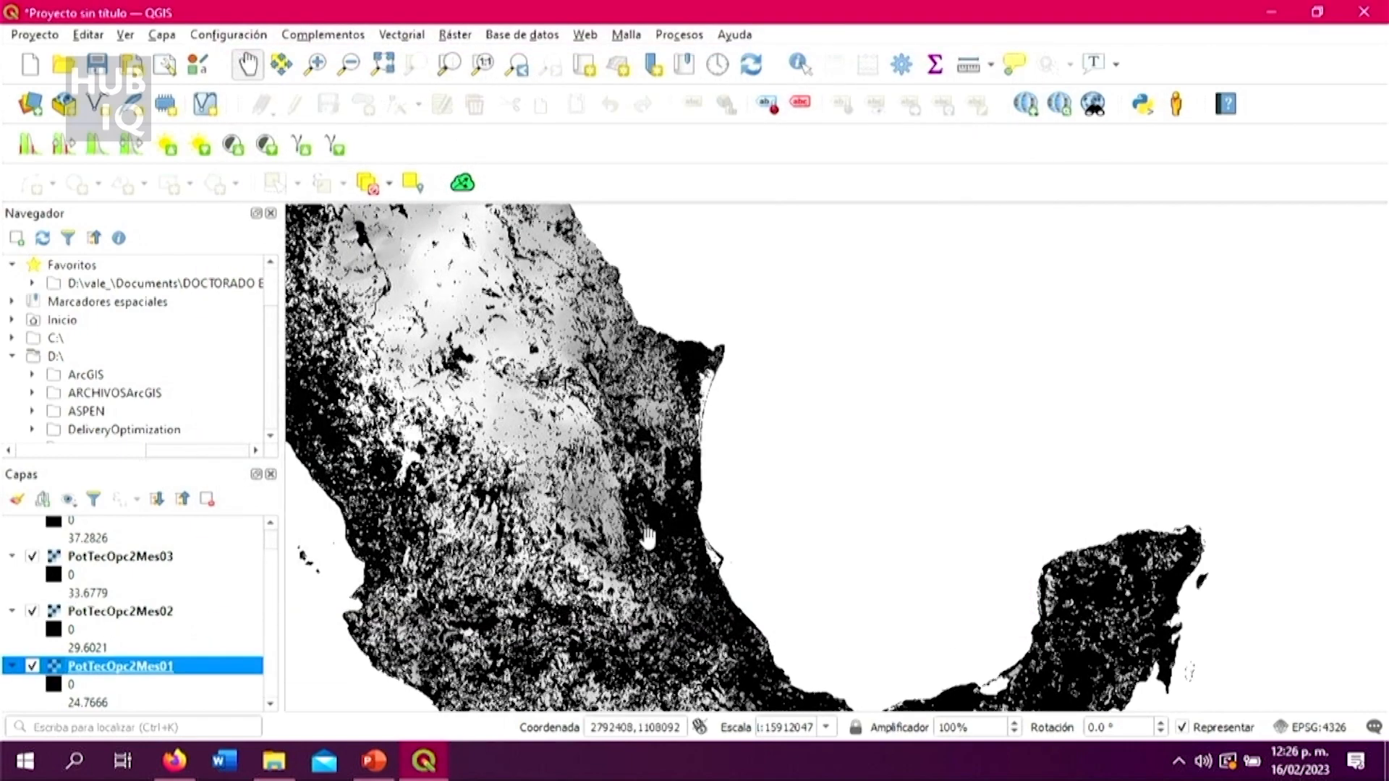
Step: Examine the grayscale raster of Mexico at country-wide and closer scales
left_click_drag(630, 518, 927, 500)
scroll(928, 500, "down", 3)
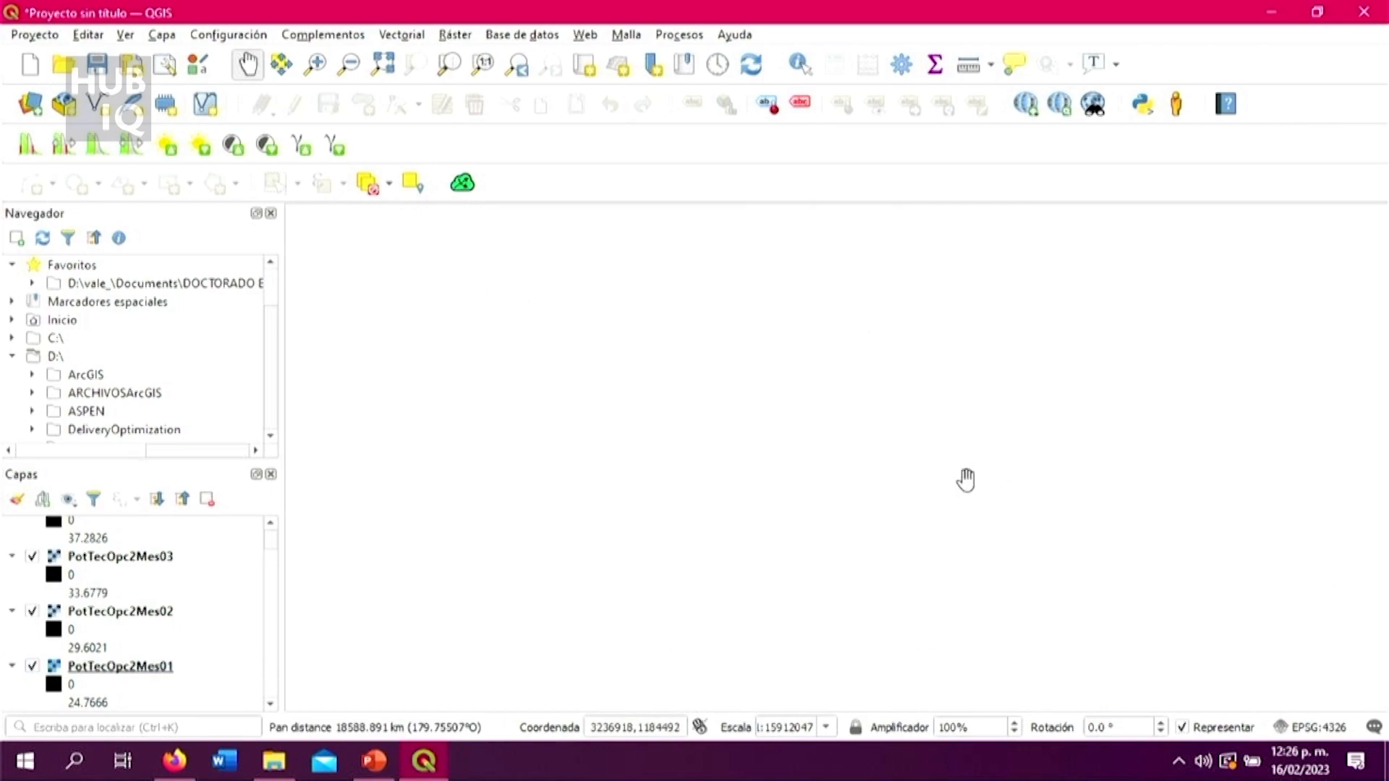
scroll(860, 506, "up", 1)
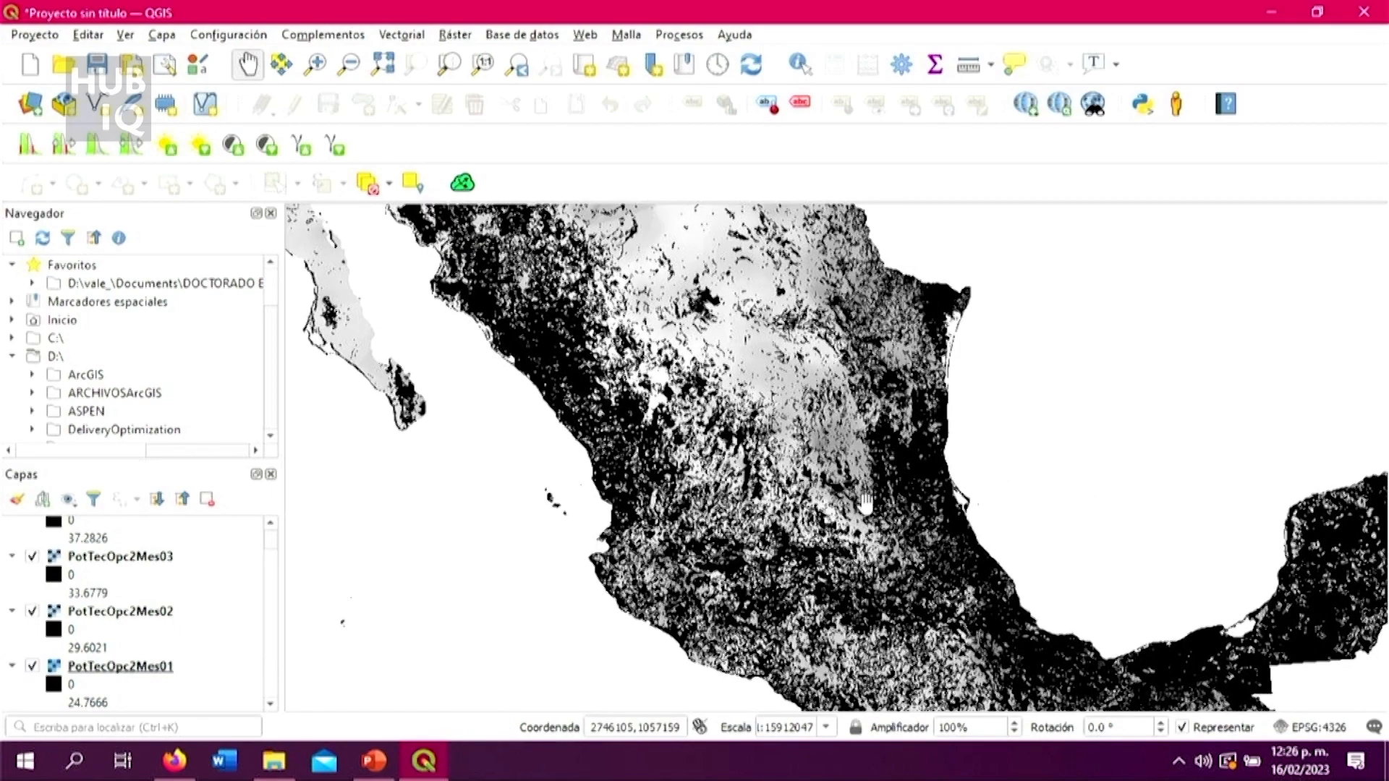
scroll(866, 502, "down", 2)
scroll(866, 501, "up", 2)
scroll(876, 499, "up", 1)
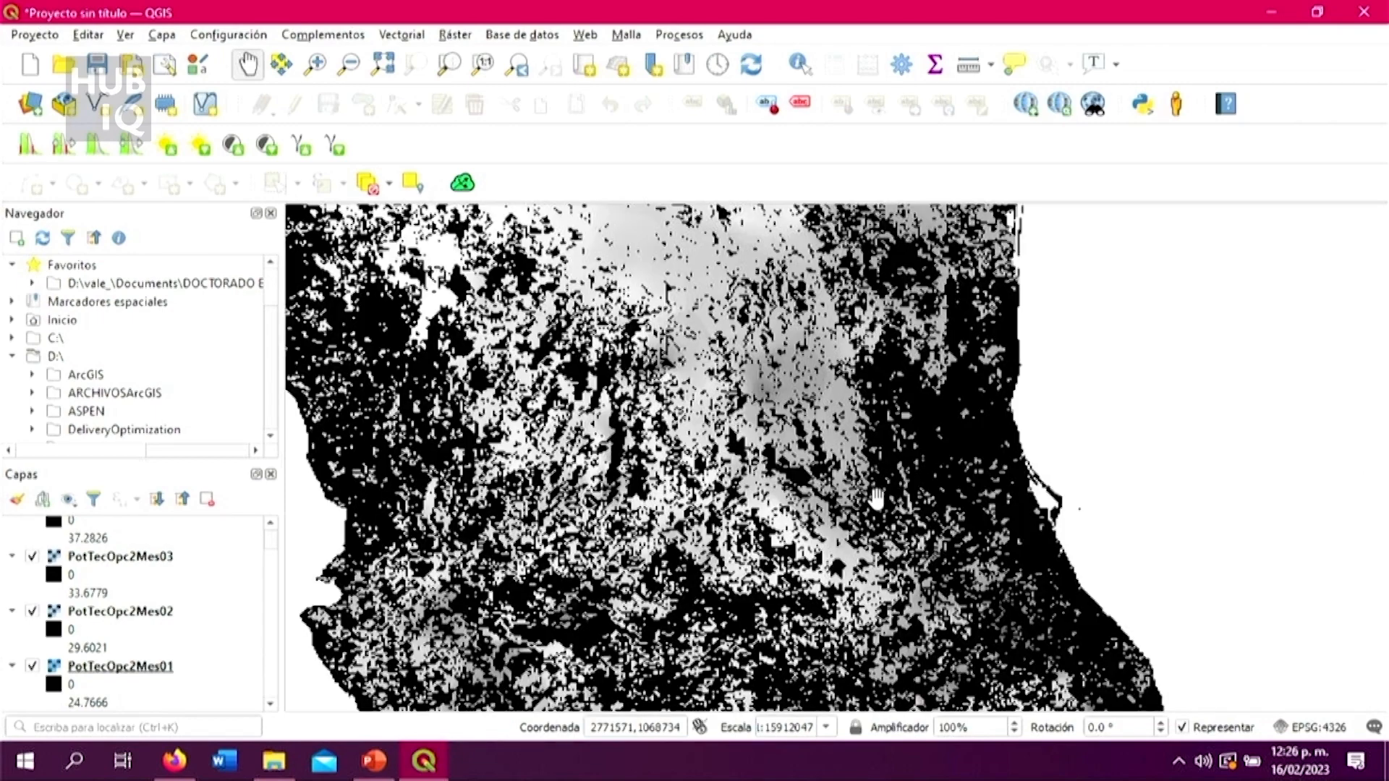
scroll(879, 498, "down", 2)
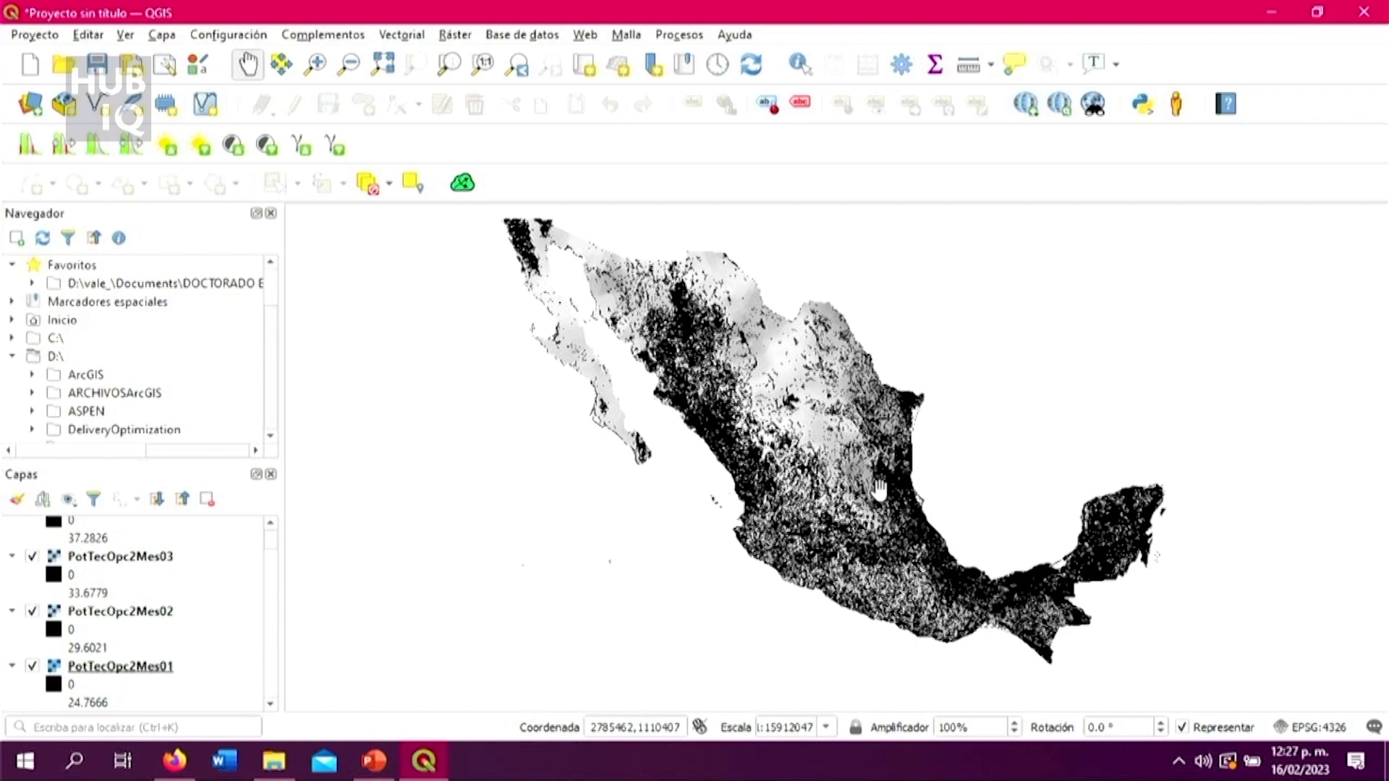
scroll(878, 489, "up", 1)
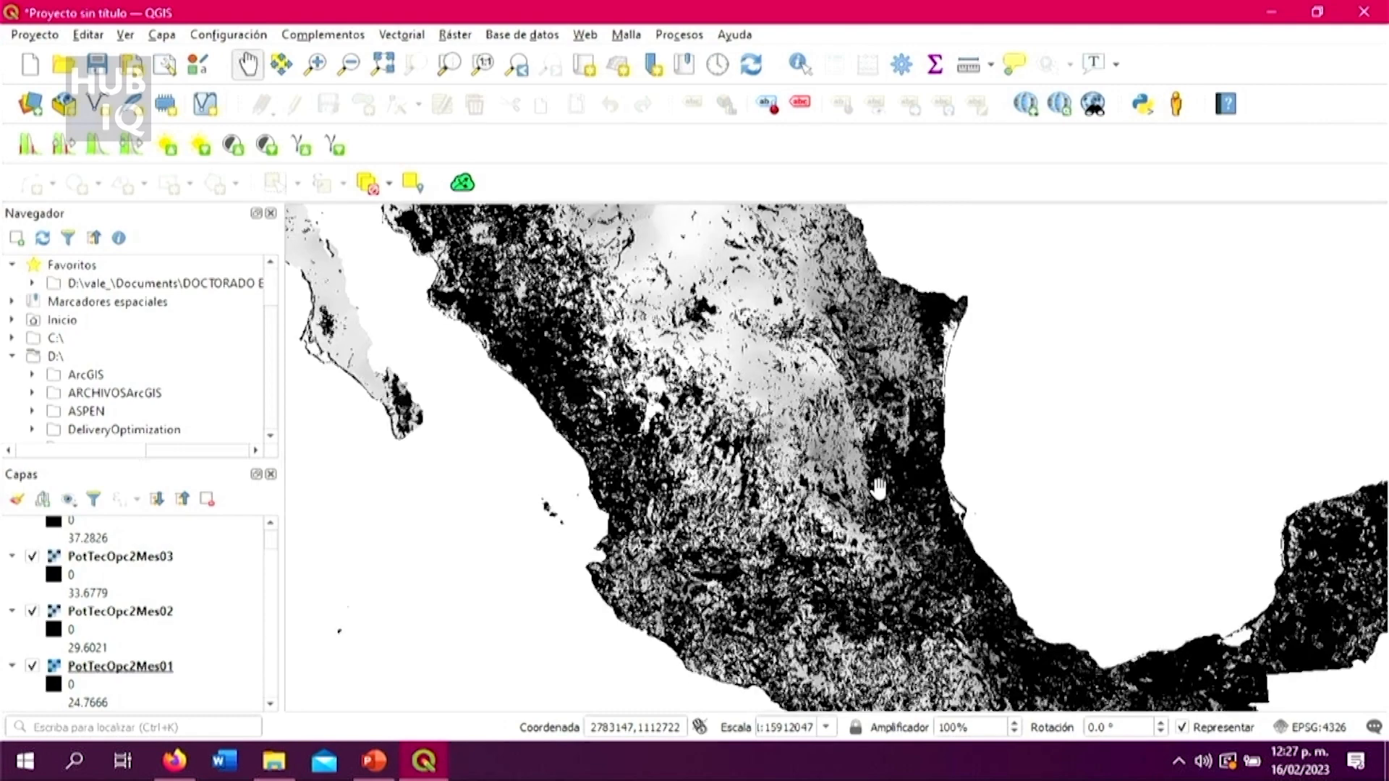
scroll(879, 488, "down", 1)
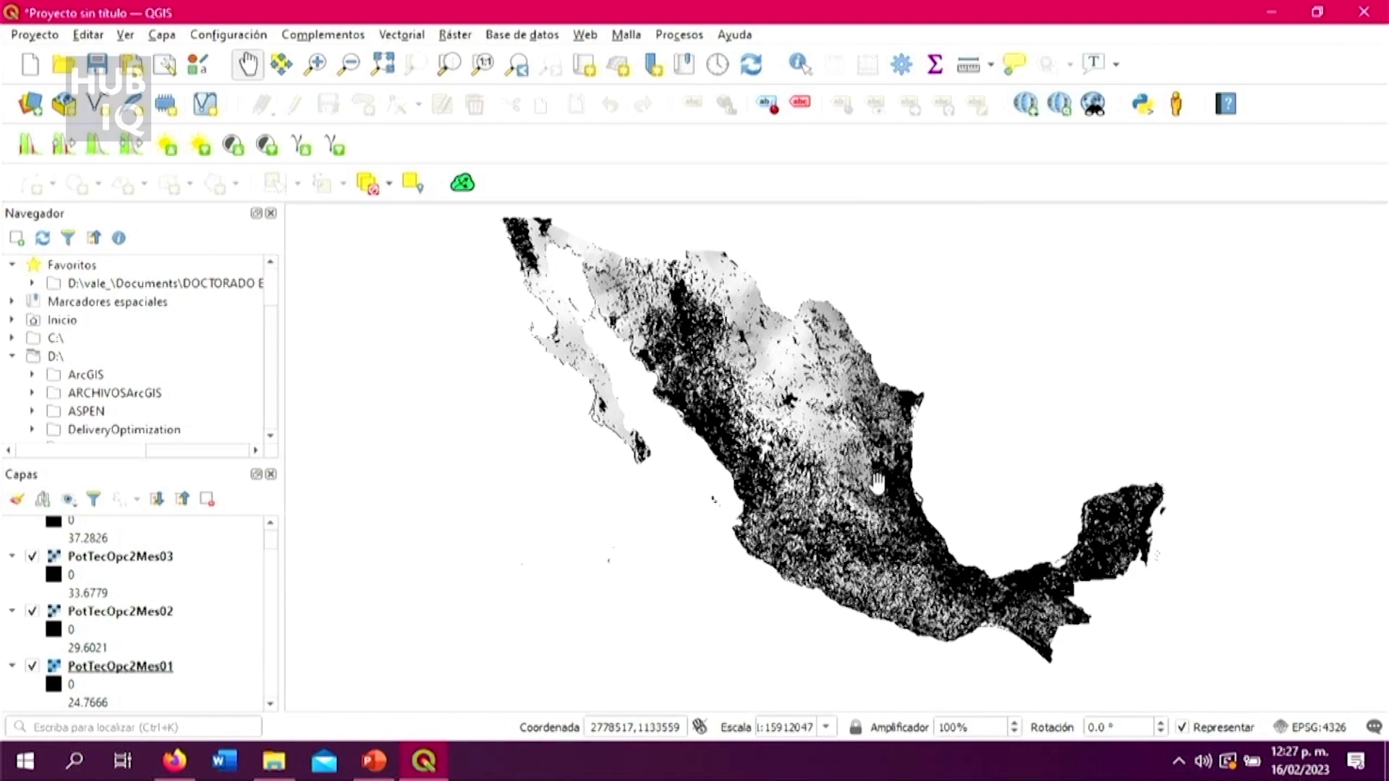
scroll(242, 576, "up", 1)
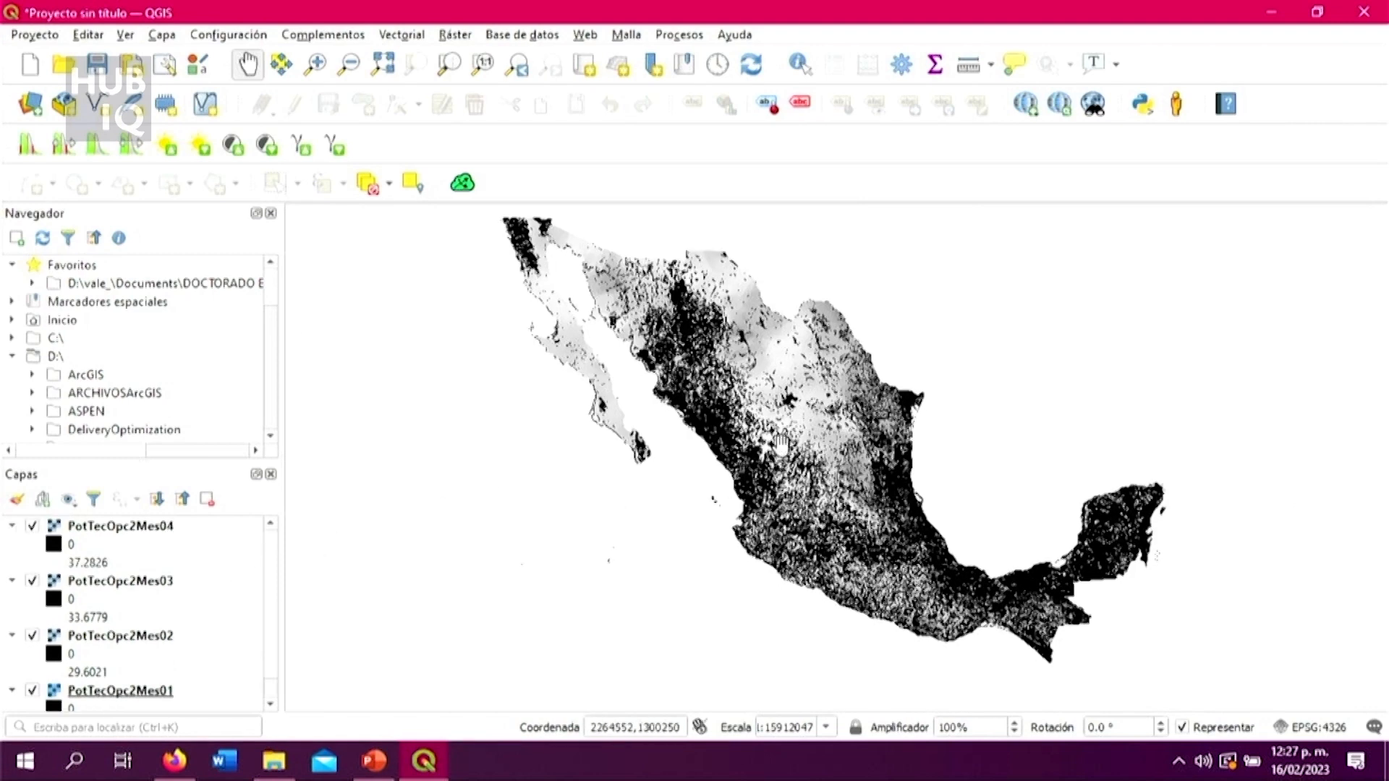
scroll(795, 439, "up", 1)
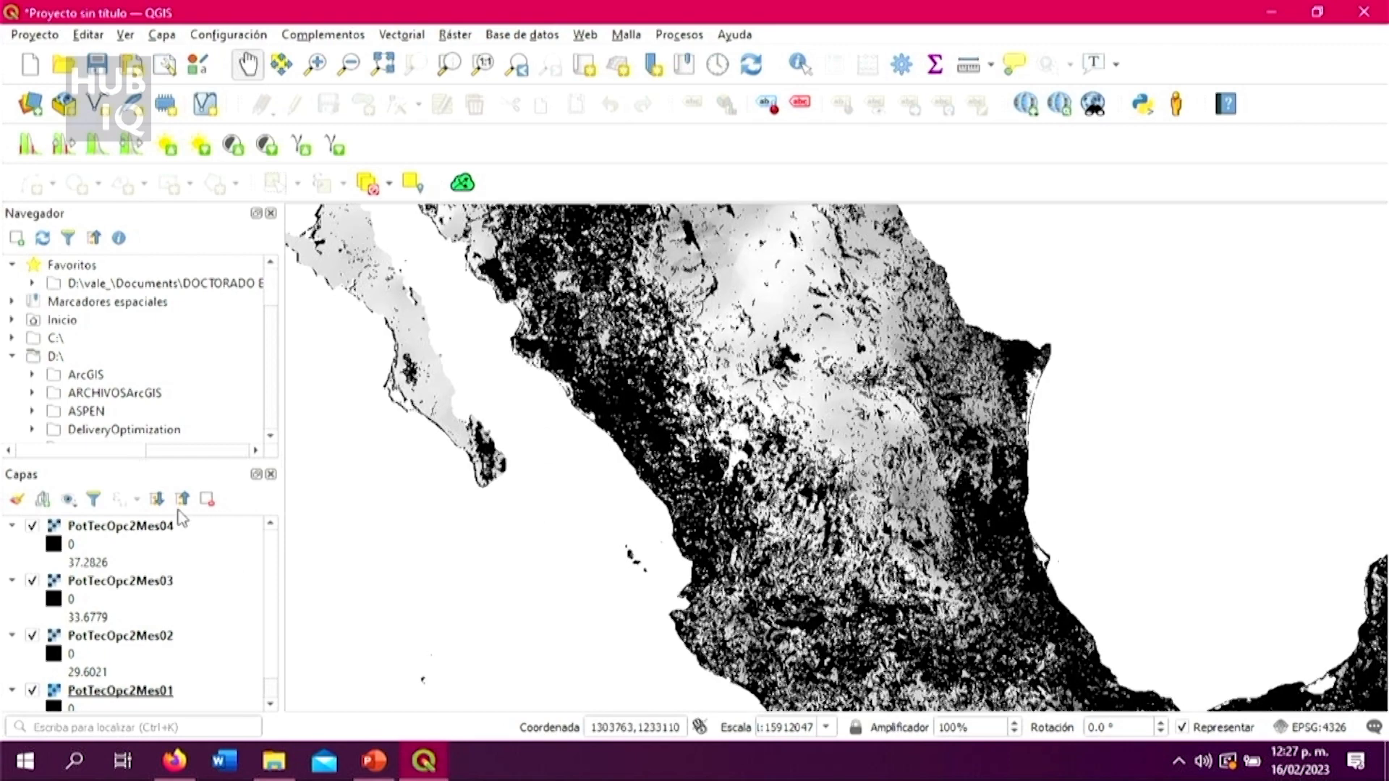
Step: Set the renderer type in the PotTecOpc2Mes04 symbology to single-band pseudocolor (Pseudocolor monobanda)
left_click(162, 528)
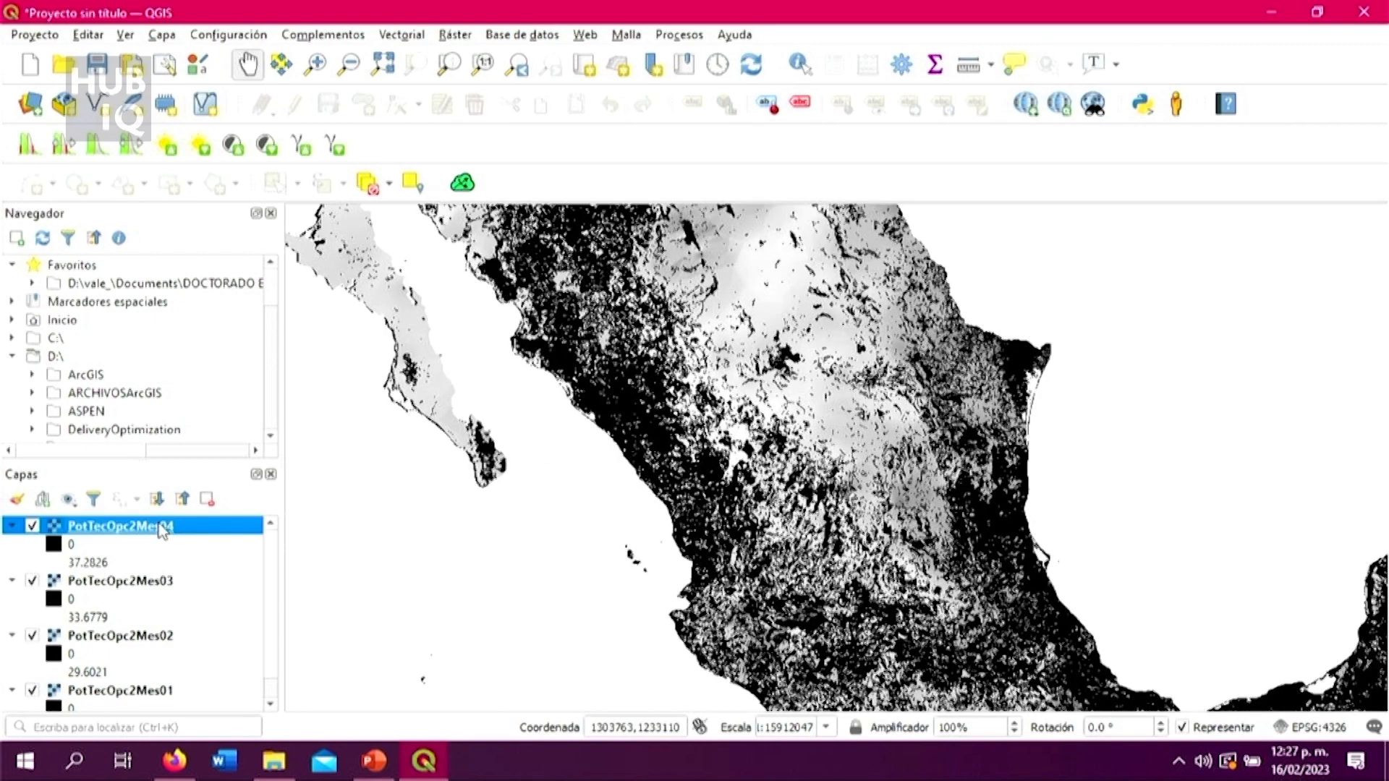
right_click(160, 528)
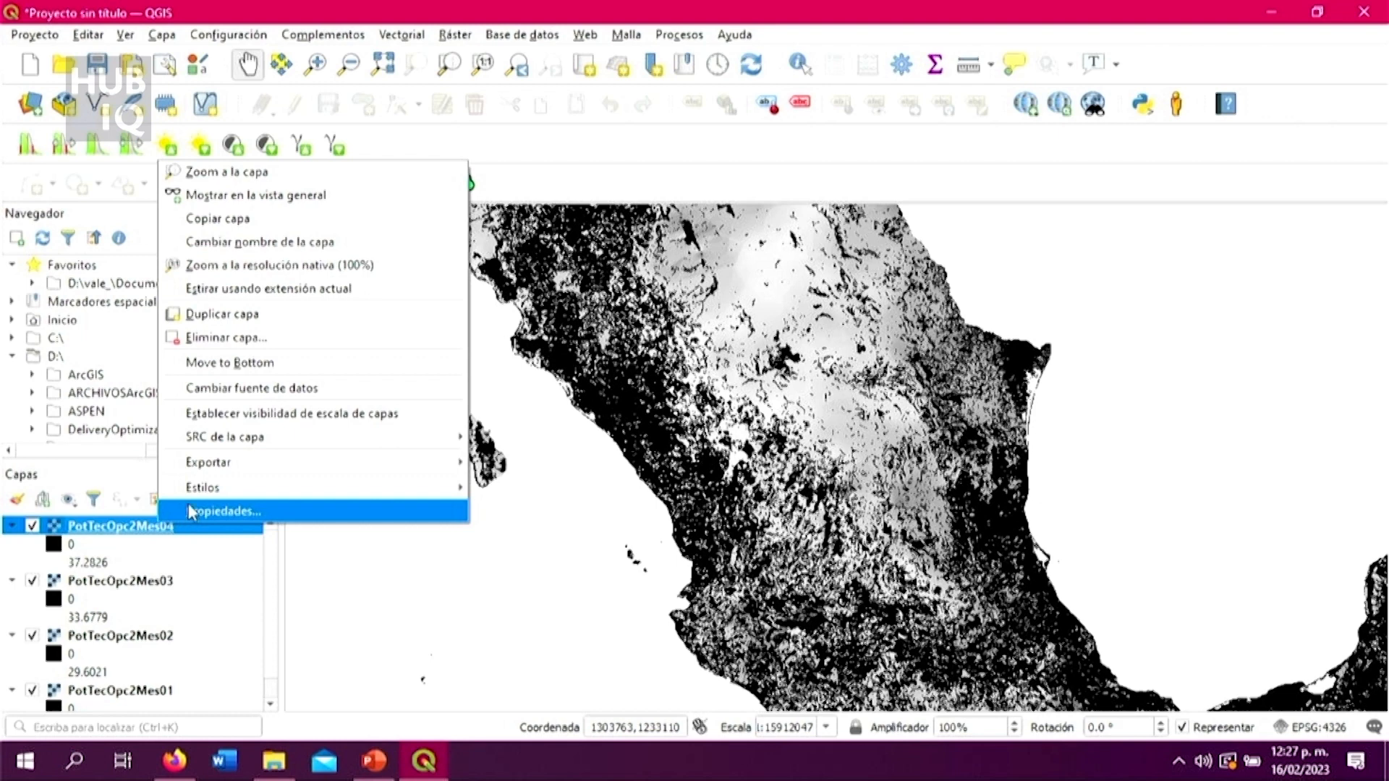
mouse_move(194, 496)
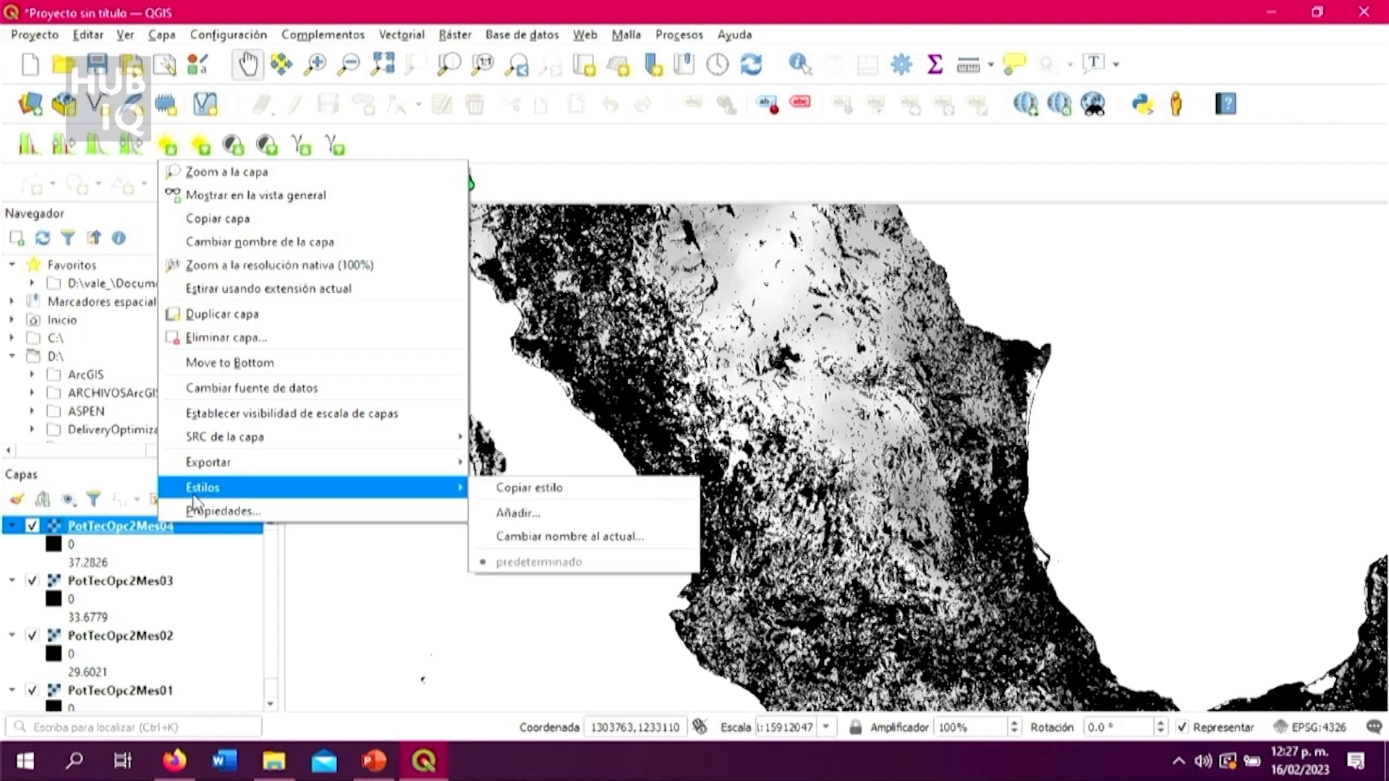
left_click(196, 508)
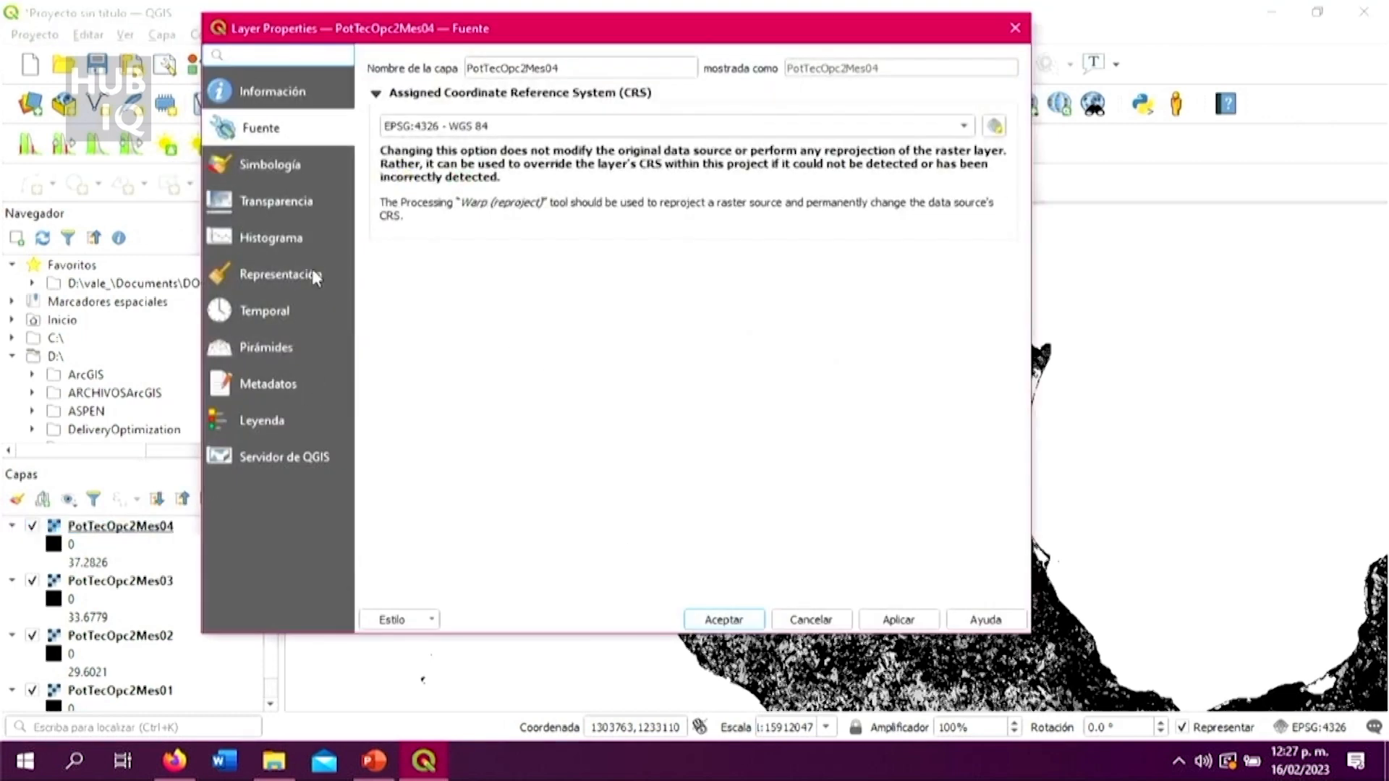
left_click(305, 168)
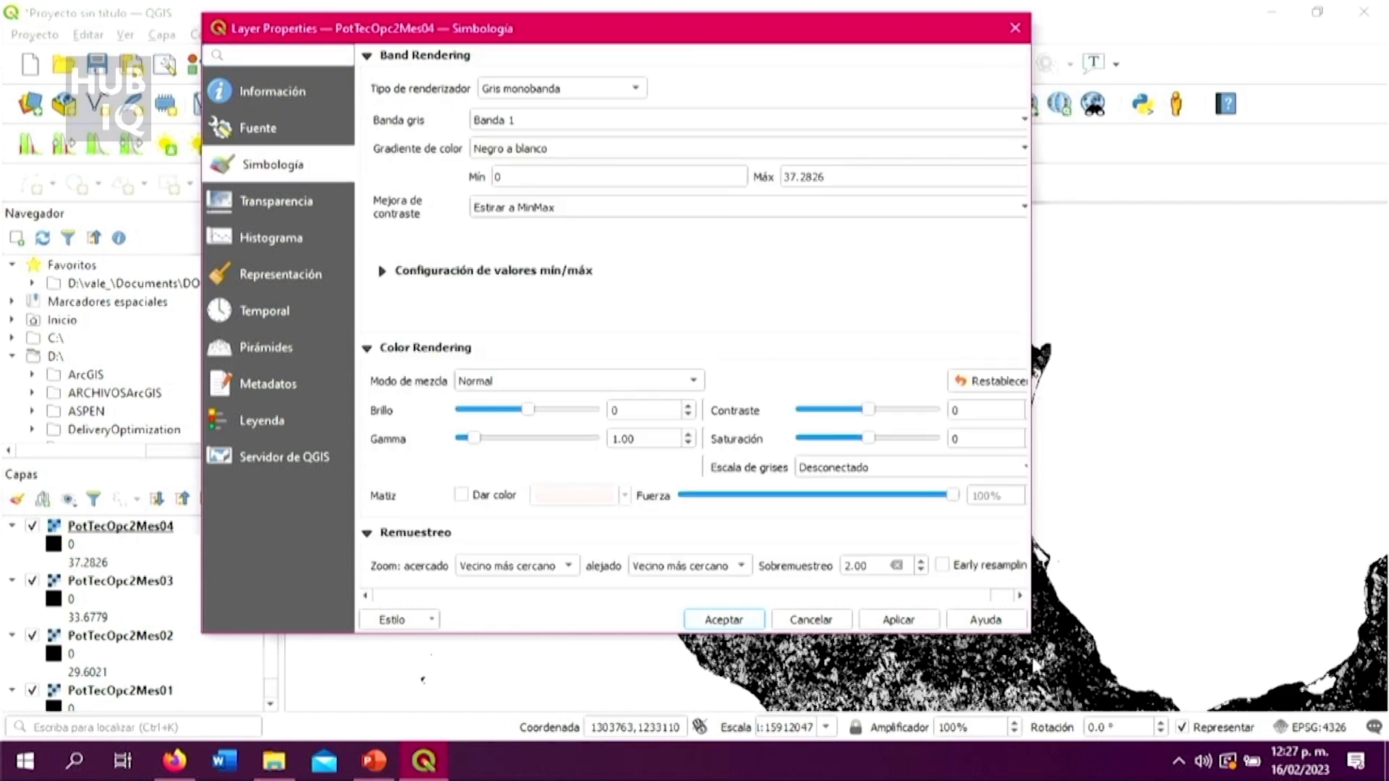
left_click(588, 88)
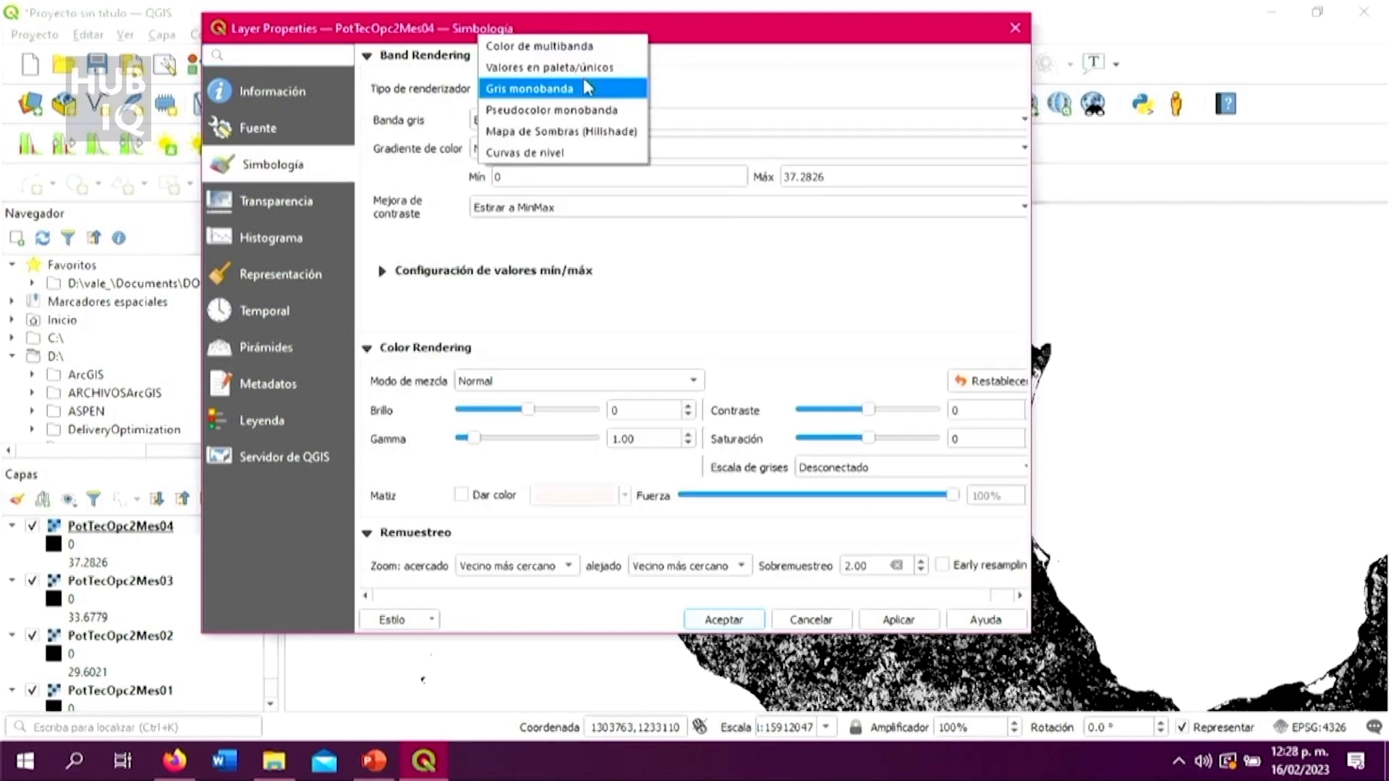
left_click(589, 110)
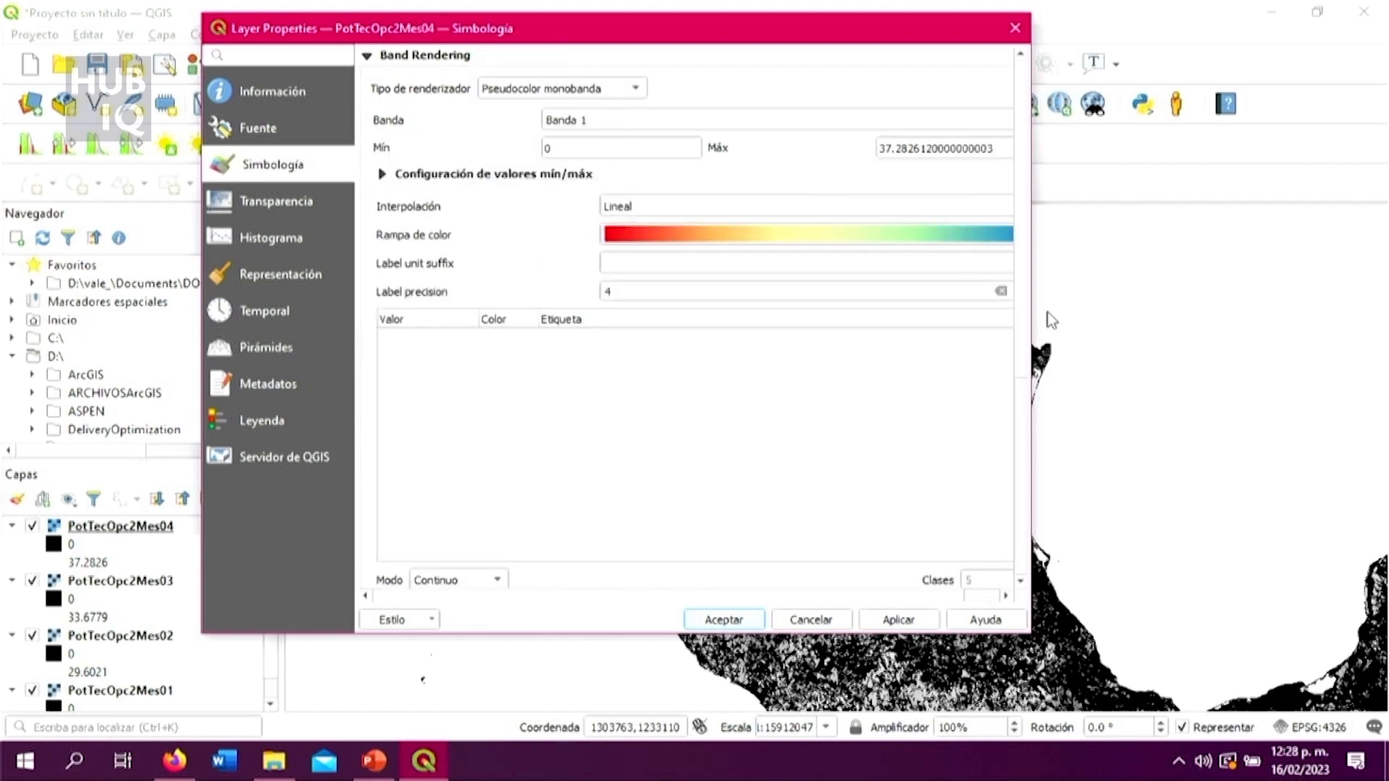
Step: Color PotTecOpc2Mes04 with the RdYlGn color ramp, check its class colors, and accept the symbology
left_click_drag(1030, 314, 1228, 317)
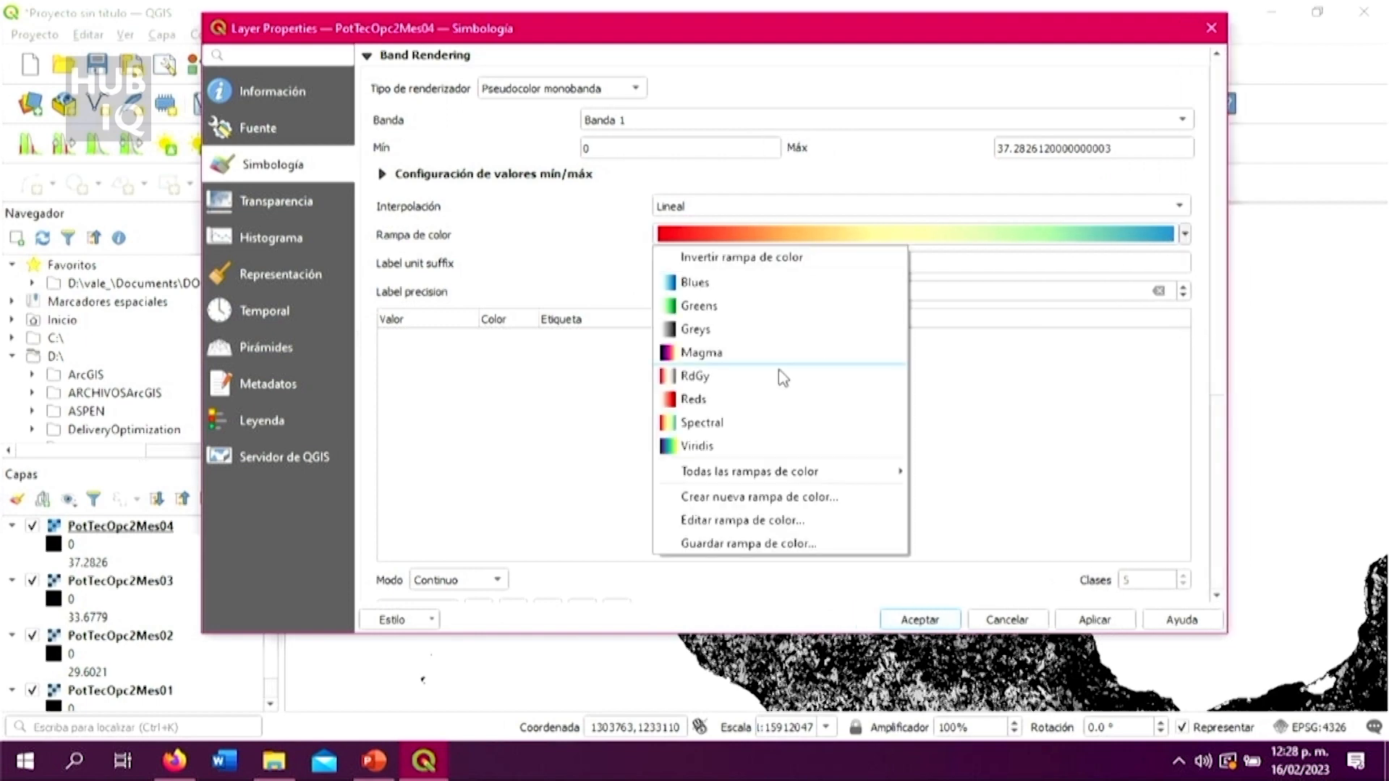
mouse_move(831, 470)
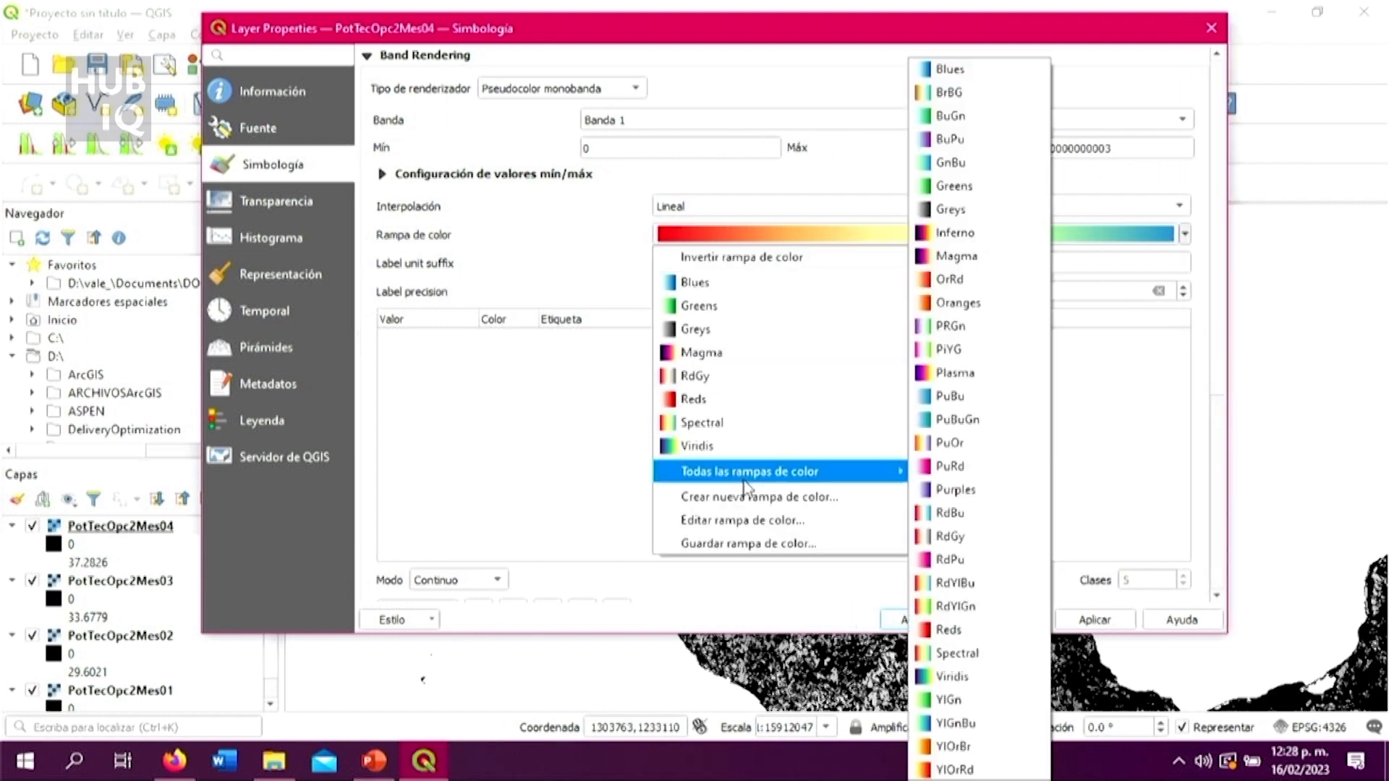
left_click(959, 606)
scroll(856, 454, "down", 3)
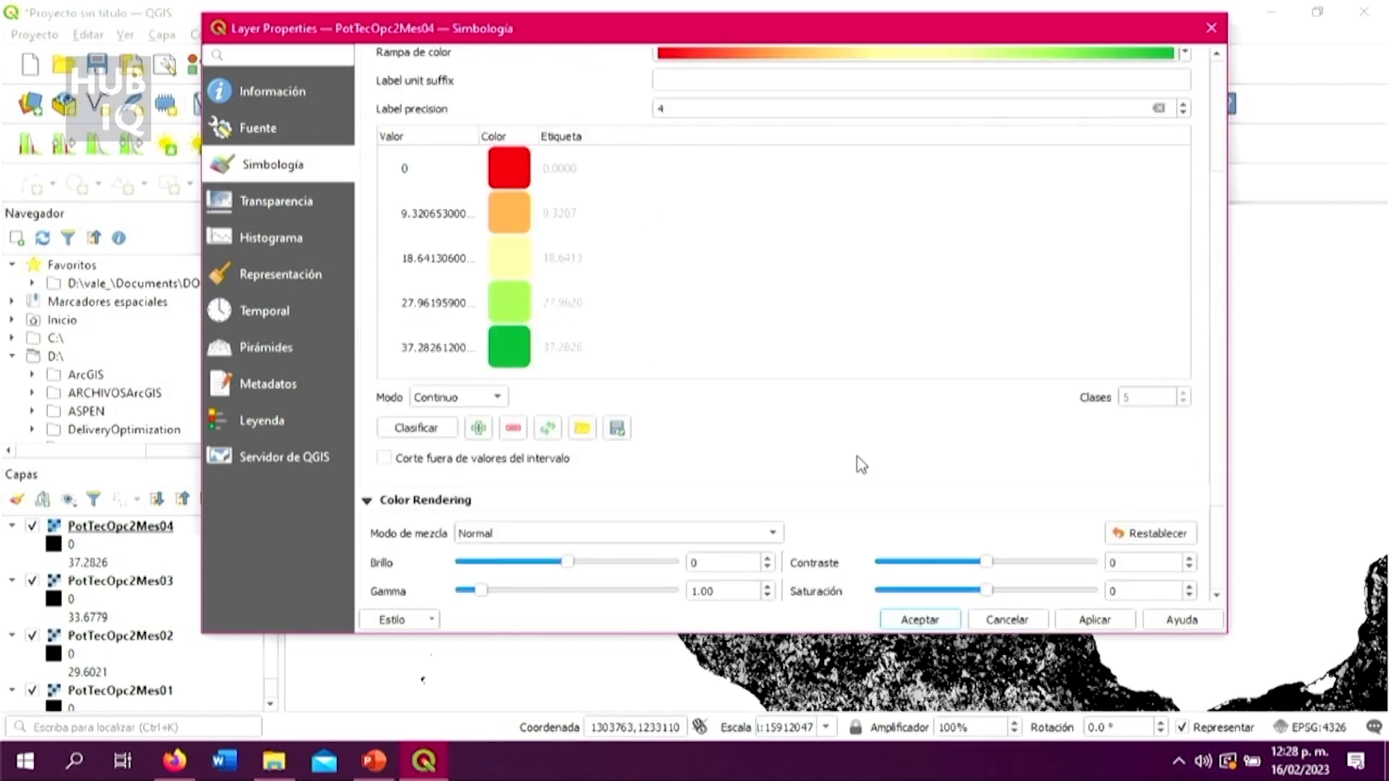
scroll(859, 463, "up", 3)
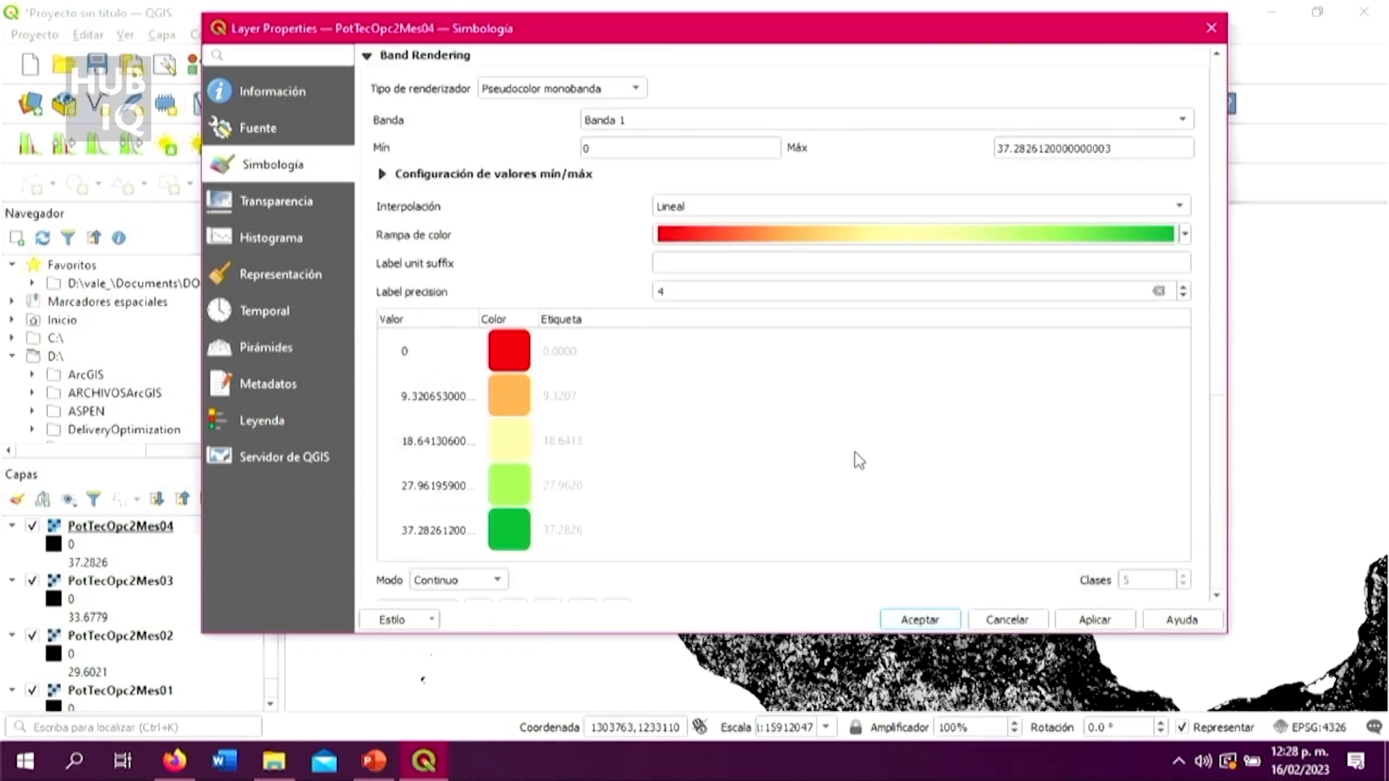
scroll(673, 398, "down", 3)
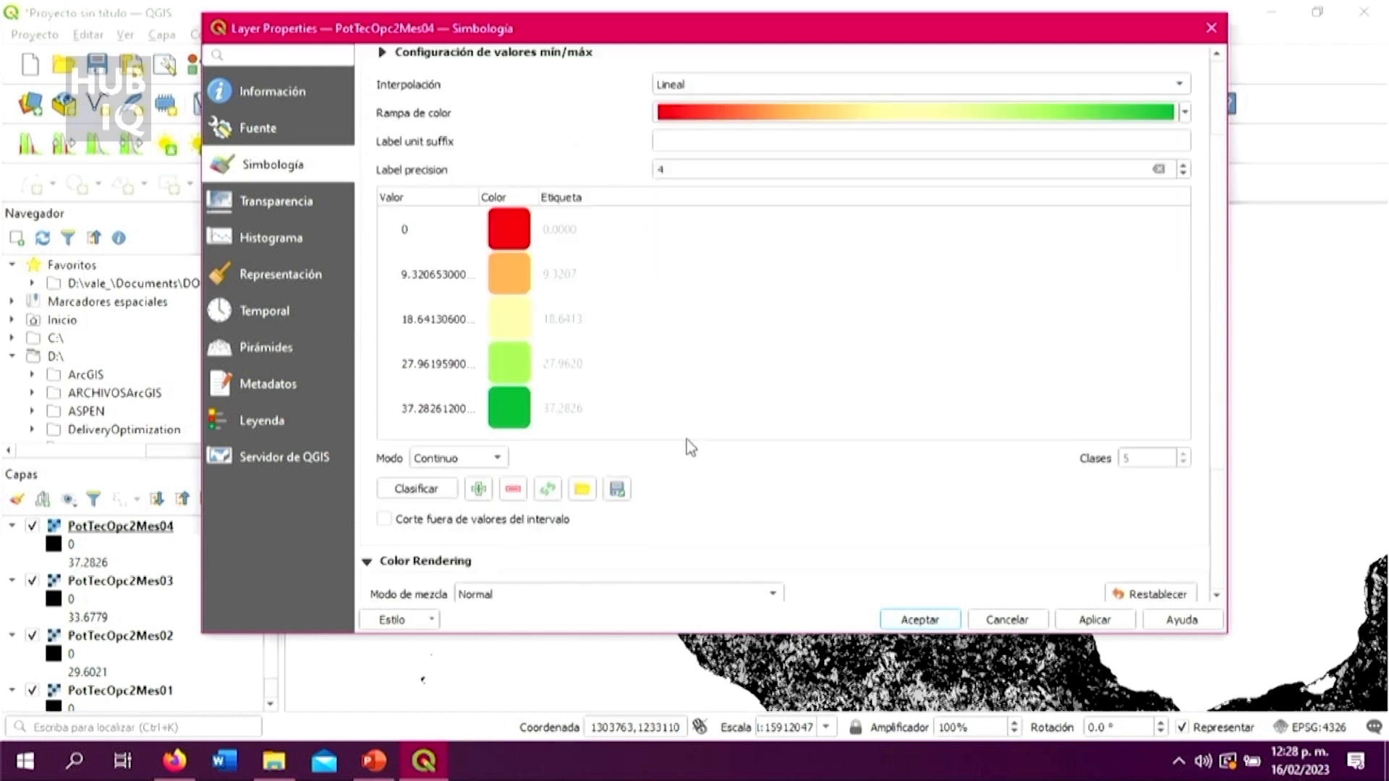
left_click(1092, 620)
left_click_drag(962, 28, 492, 215)
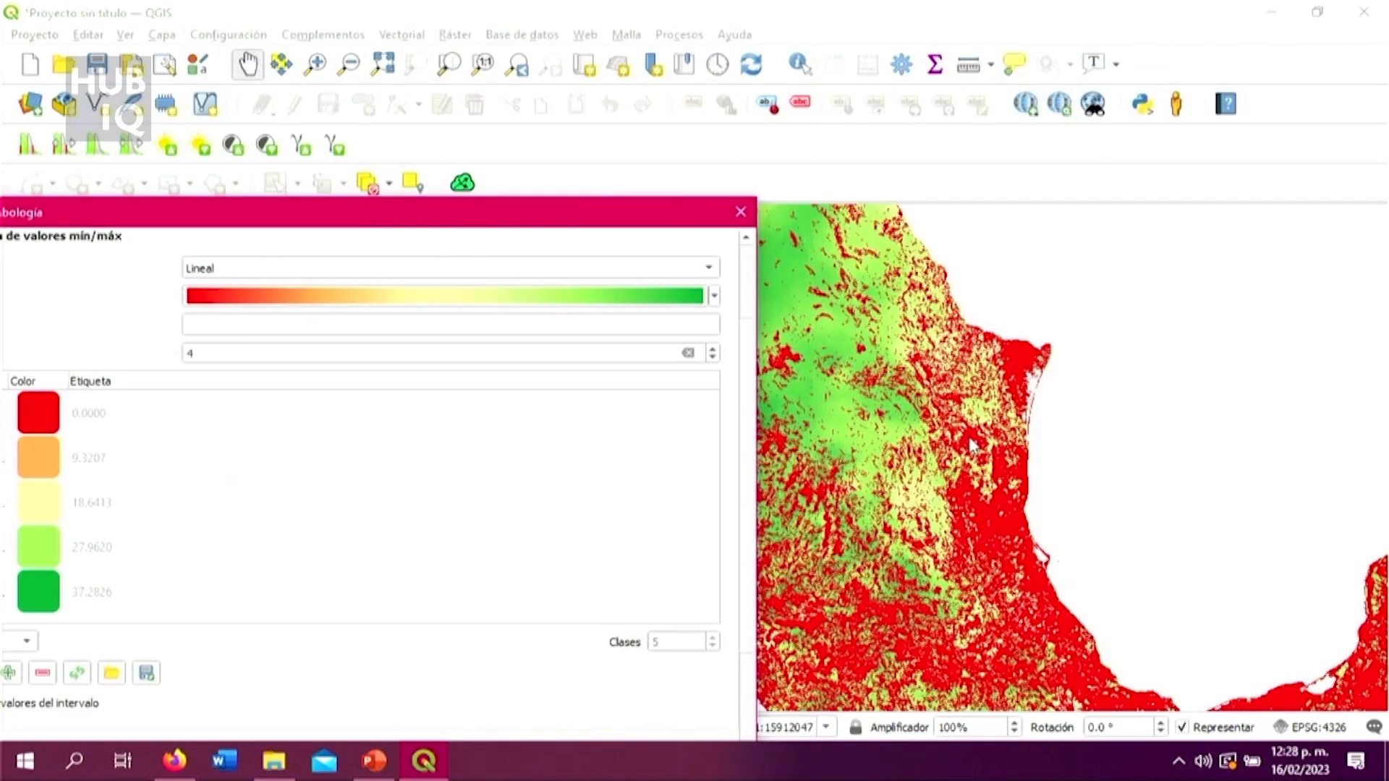
left_click_drag(661, 203, 994, 6)
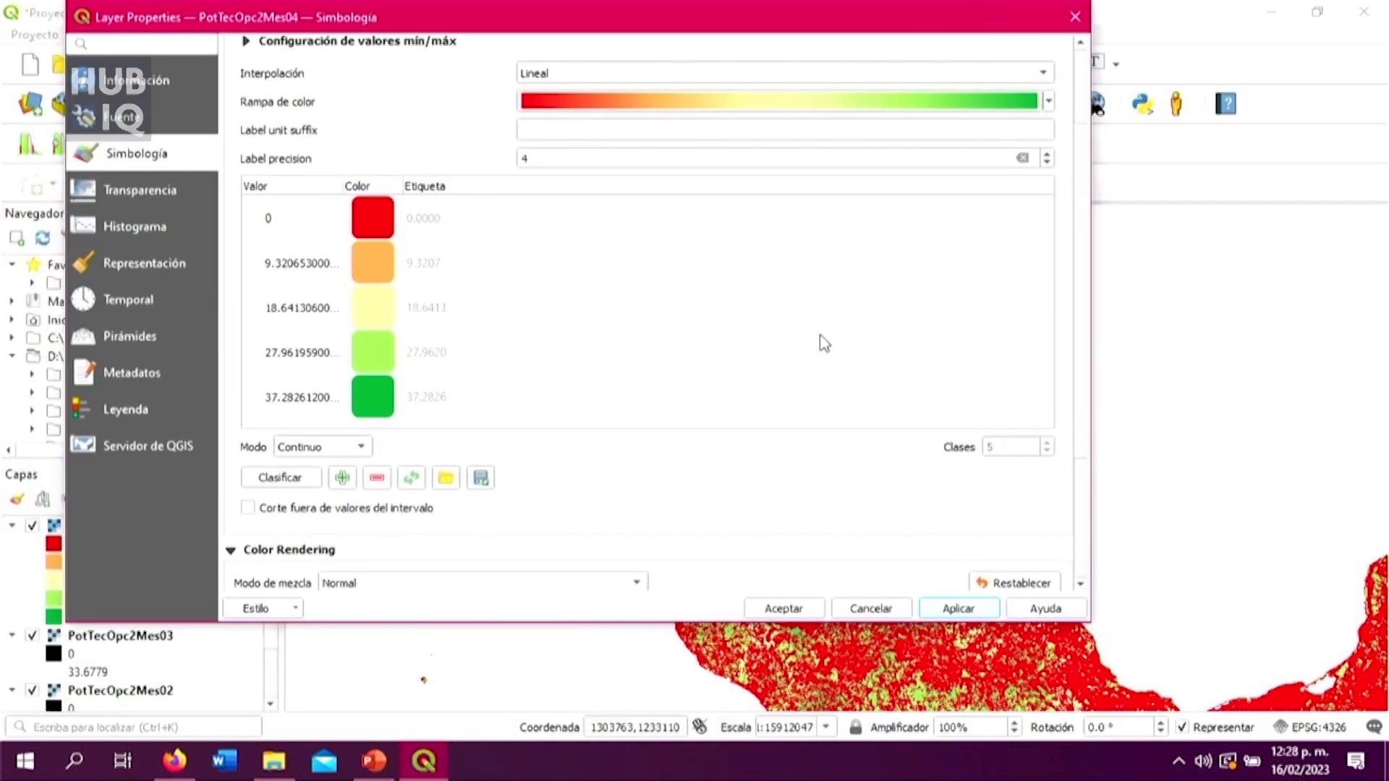
left_click(787, 608)
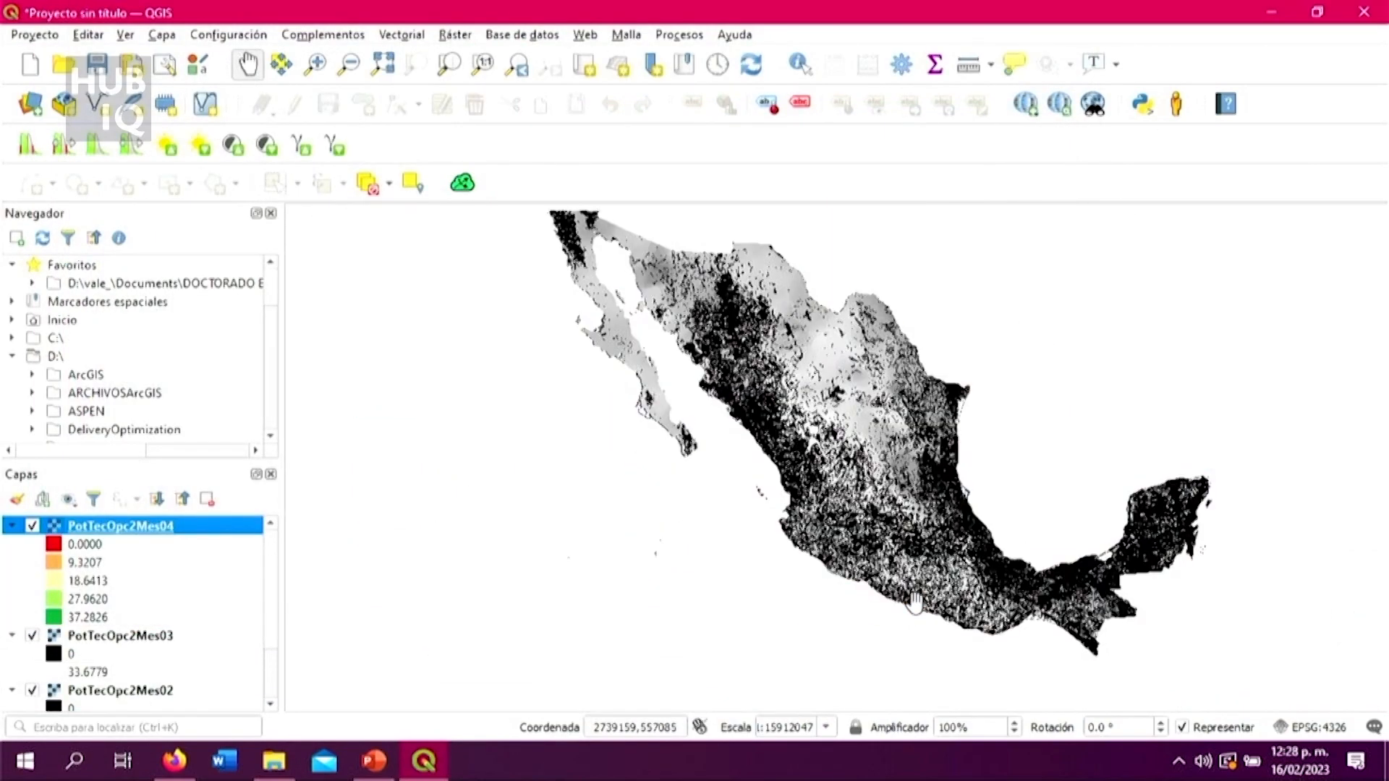
Step: Examine the red-to-green PotTecOpc2Mes04 raster over central and western Mexico at different scales
scroll(915, 600, "up", 1)
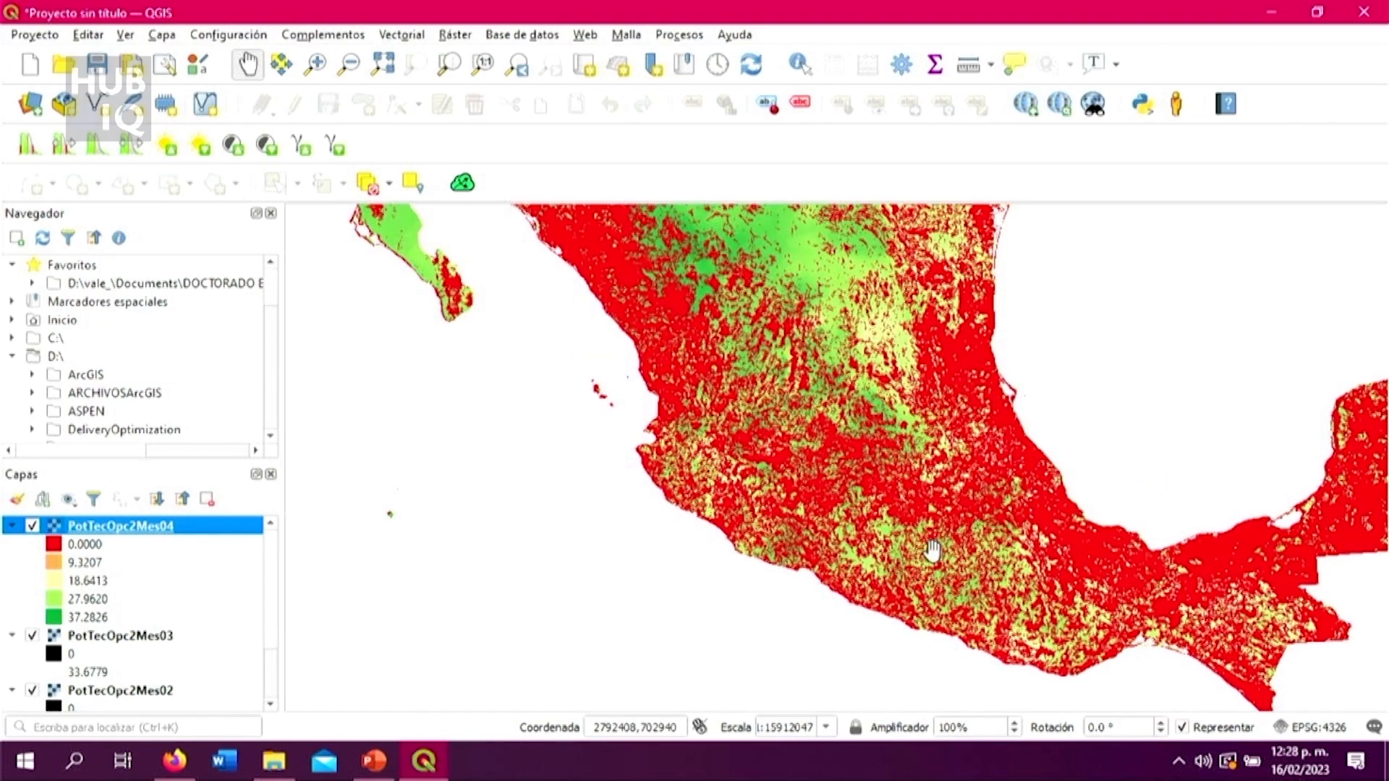
scroll(928, 551, "down", 1)
scroll(825, 440, "up", 2)
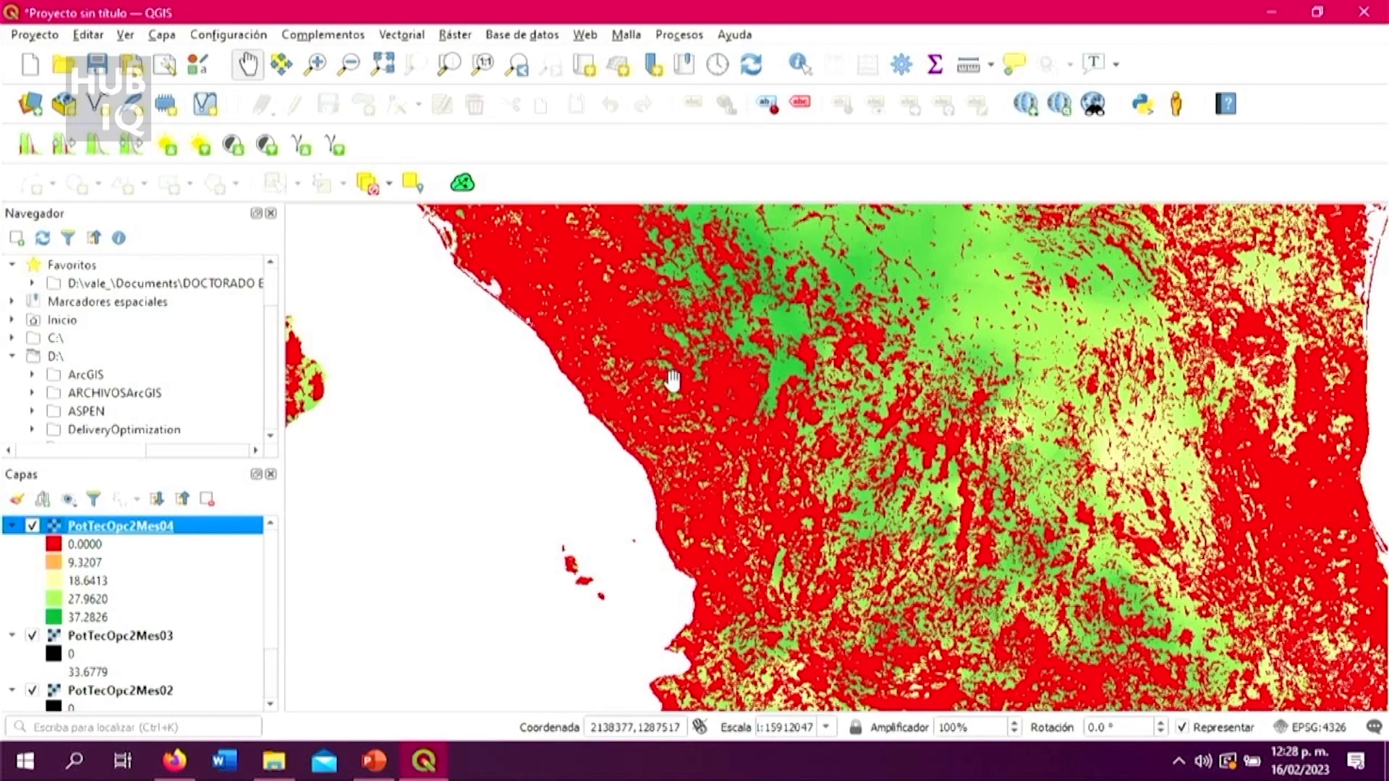
scroll(763, 464, "down", 1)
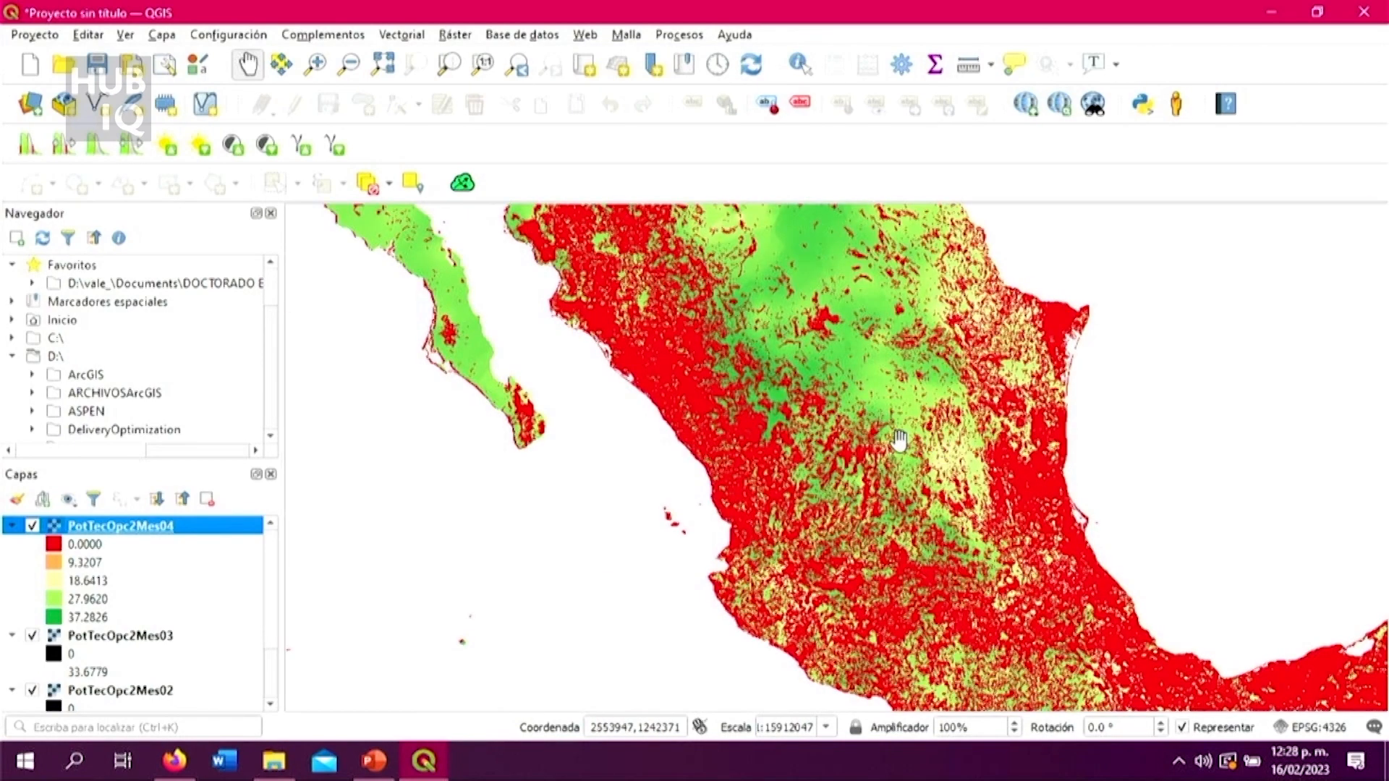
scroll(884, 433, "up", 1)
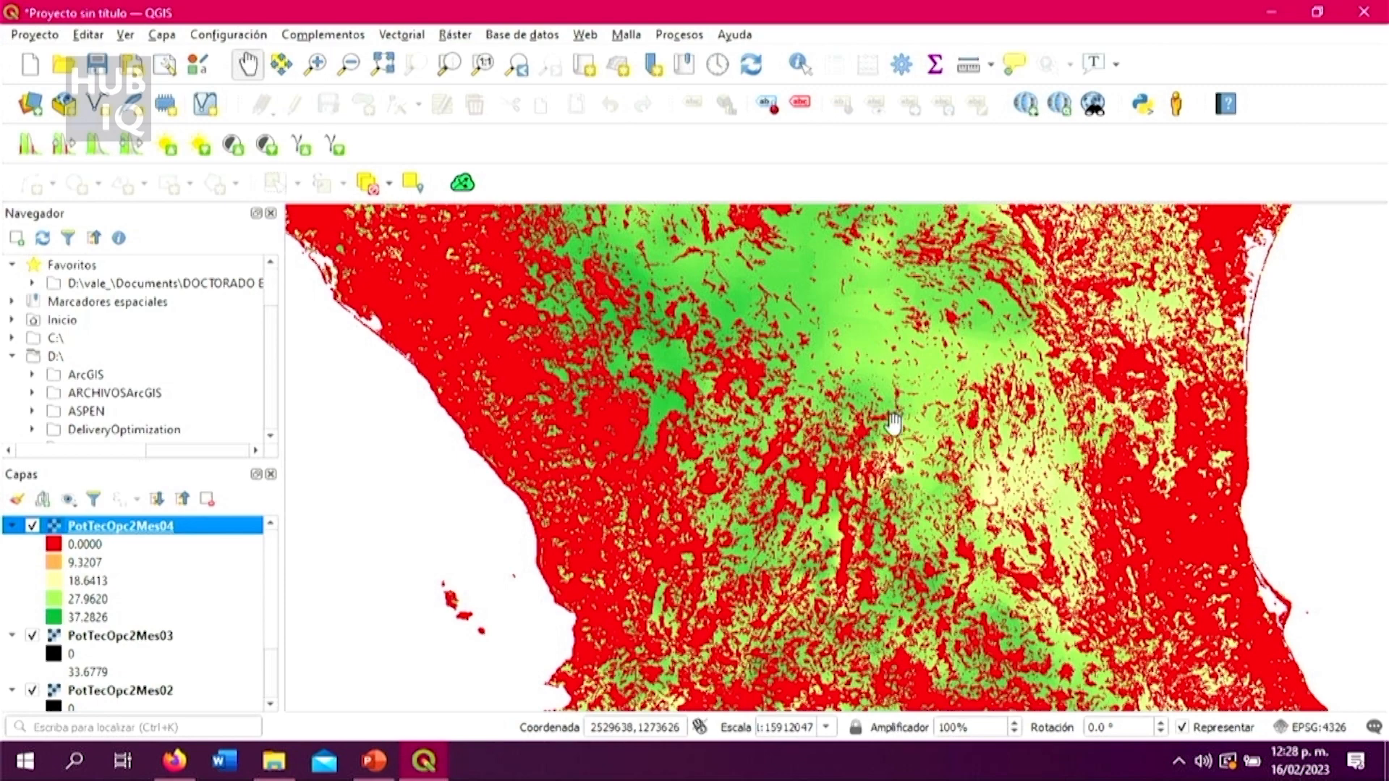
scroll(897, 434, "down", 1)
scroll(899, 437, "down", 1)
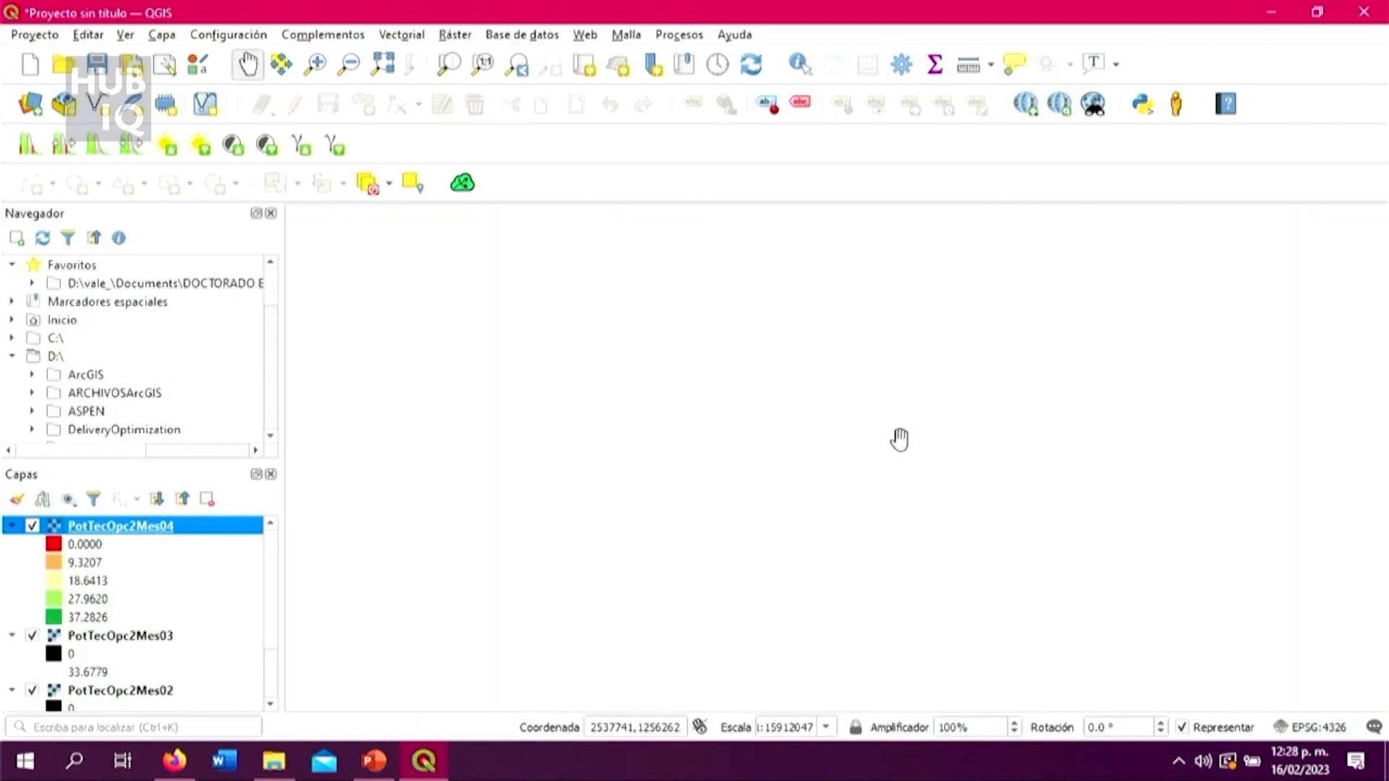
Step: Inspect how the PotTecOpc2Mes04 color classes are distributed, both country-wide and up close over central and northern Mexico
scroll(898, 437, "up", 1)
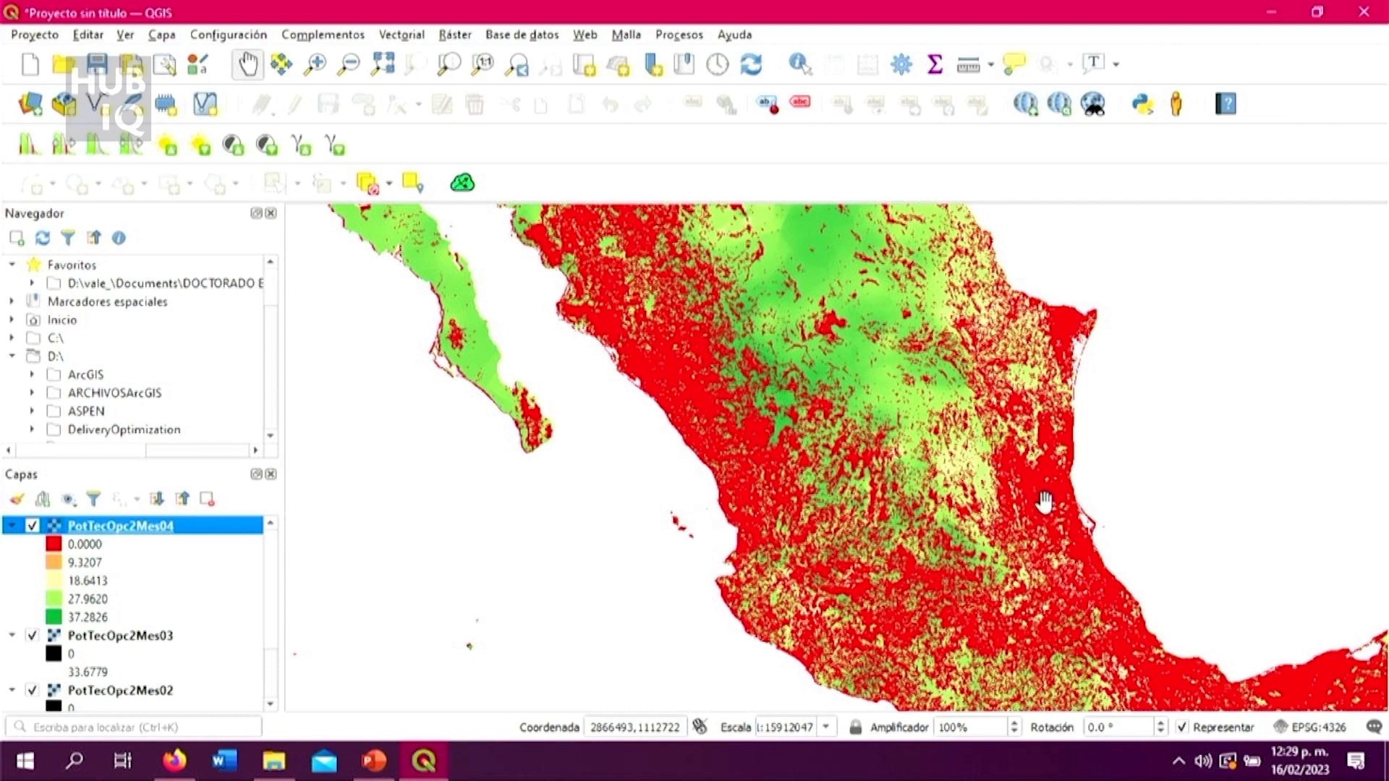
scroll(1045, 501, "down", 1)
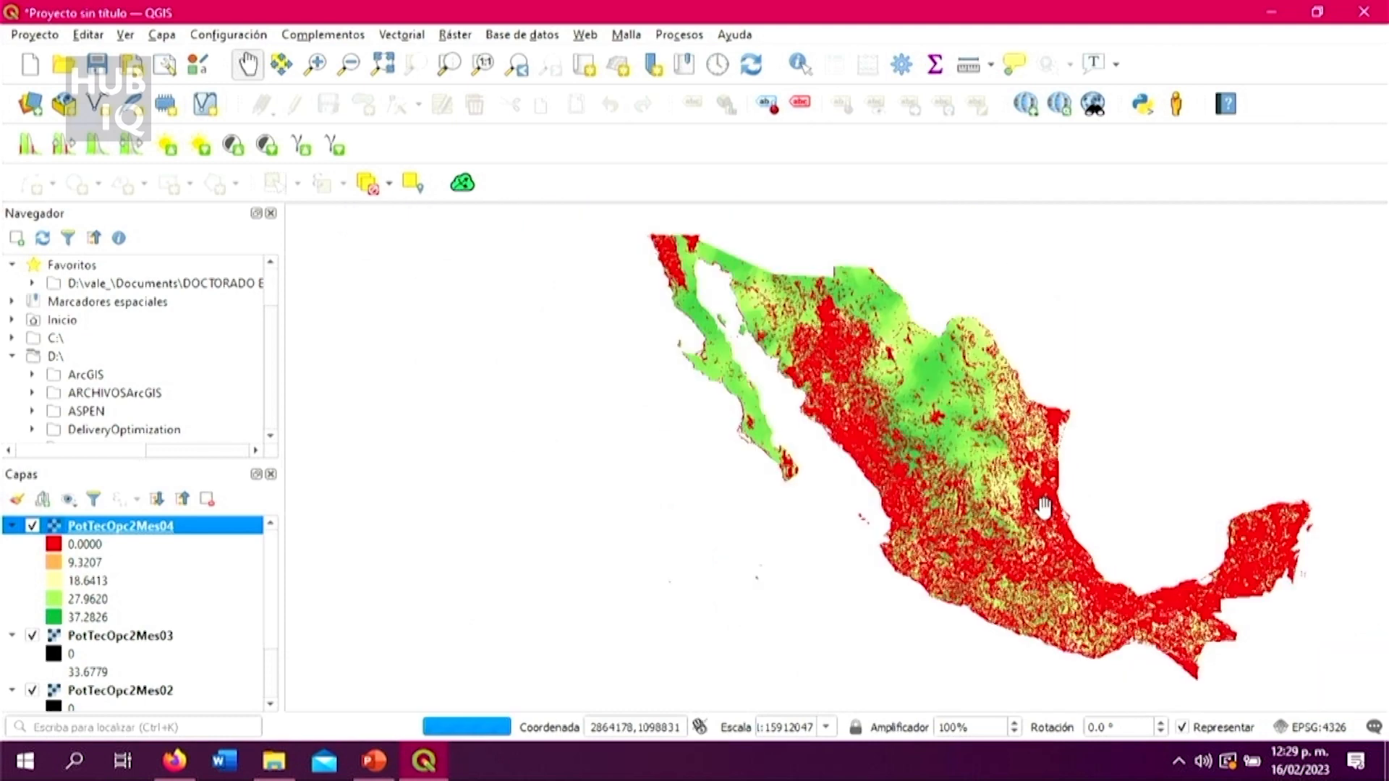
scroll(1043, 506, "up", 1)
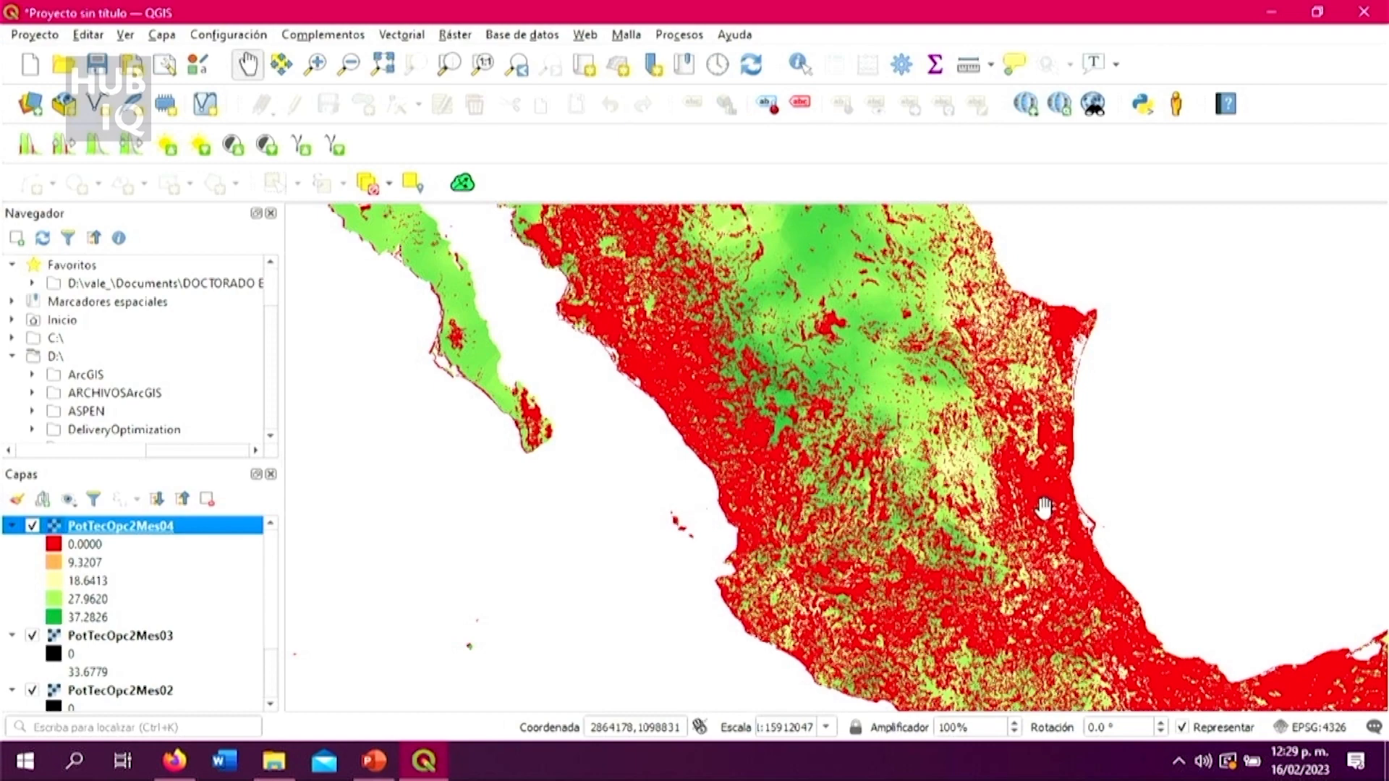
scroll(1043, 507, "up", 1)
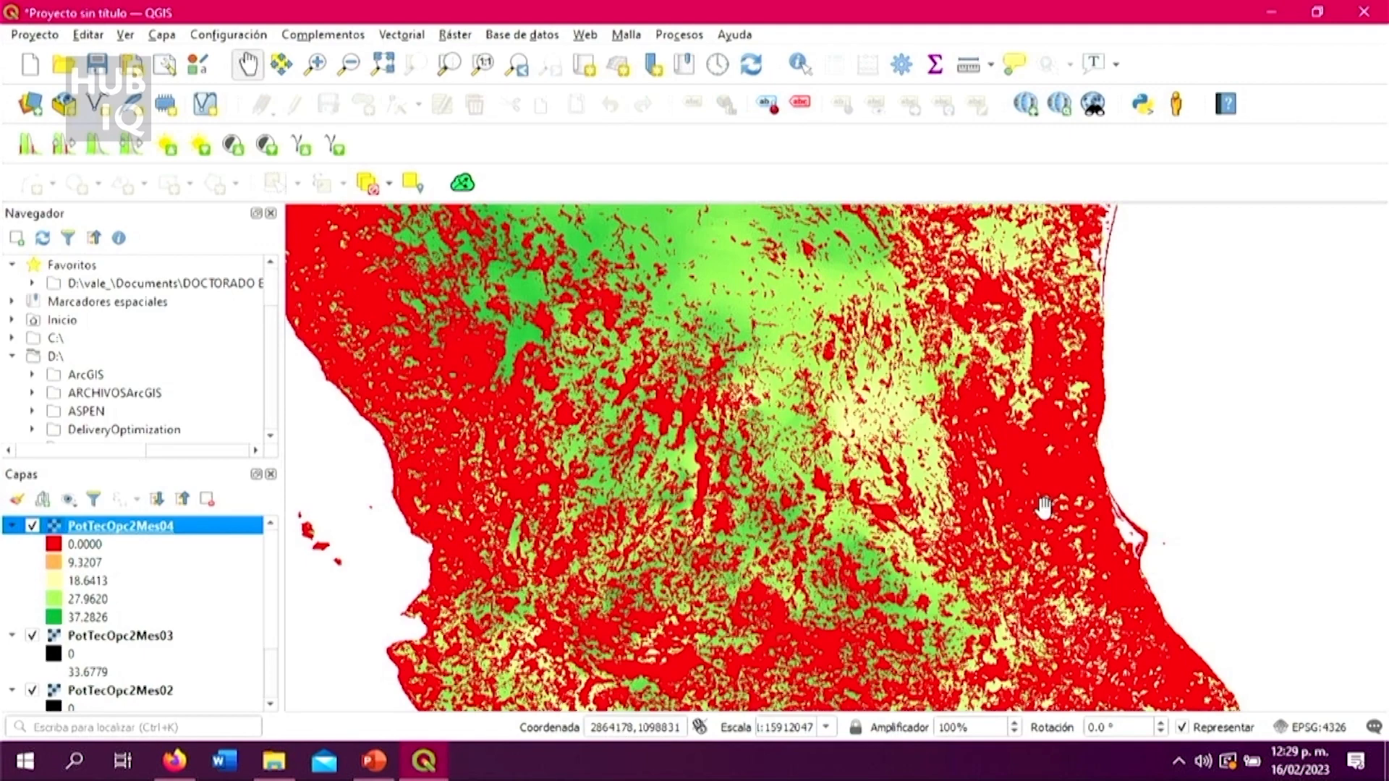
scroll(1044, 508, "down", 2)
scroll(1043, 557, "up", 1)
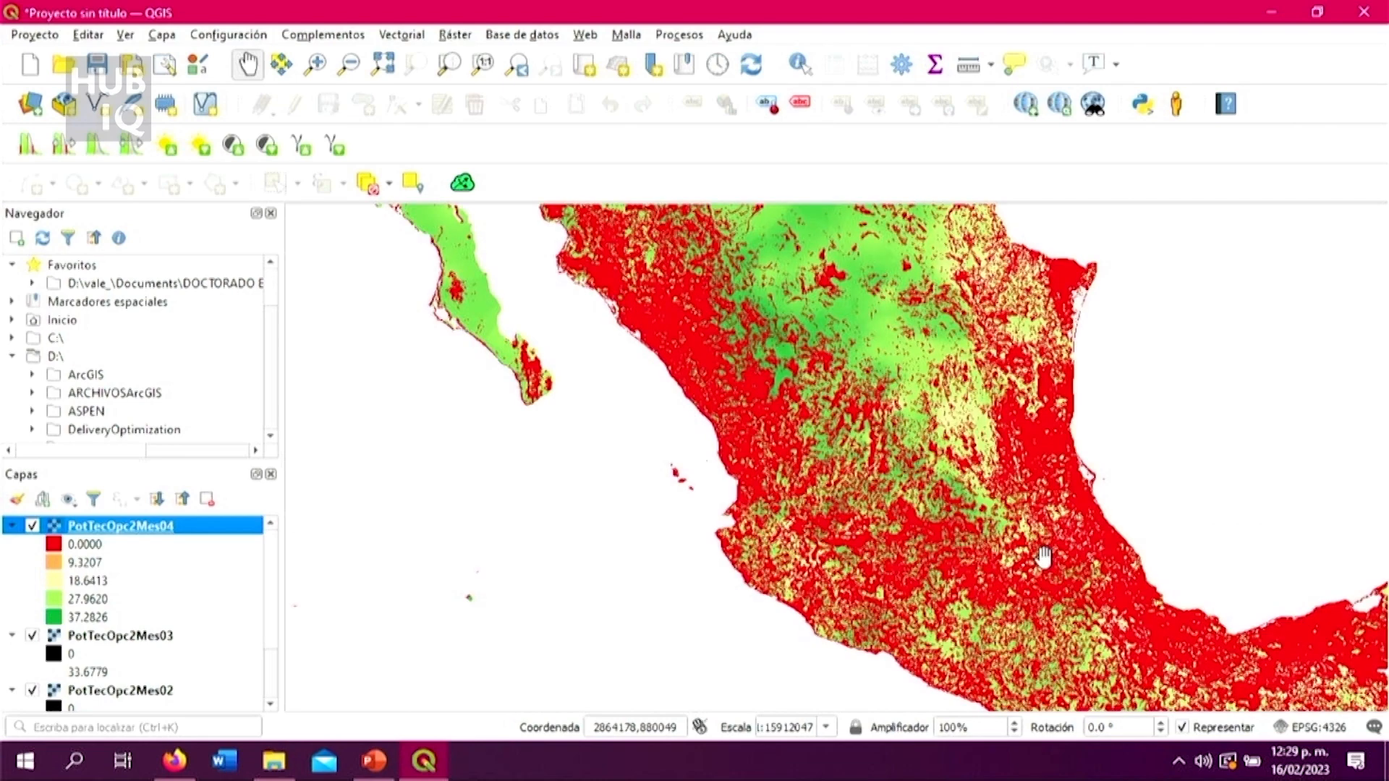
scroll(1044, 557, "up", 1)
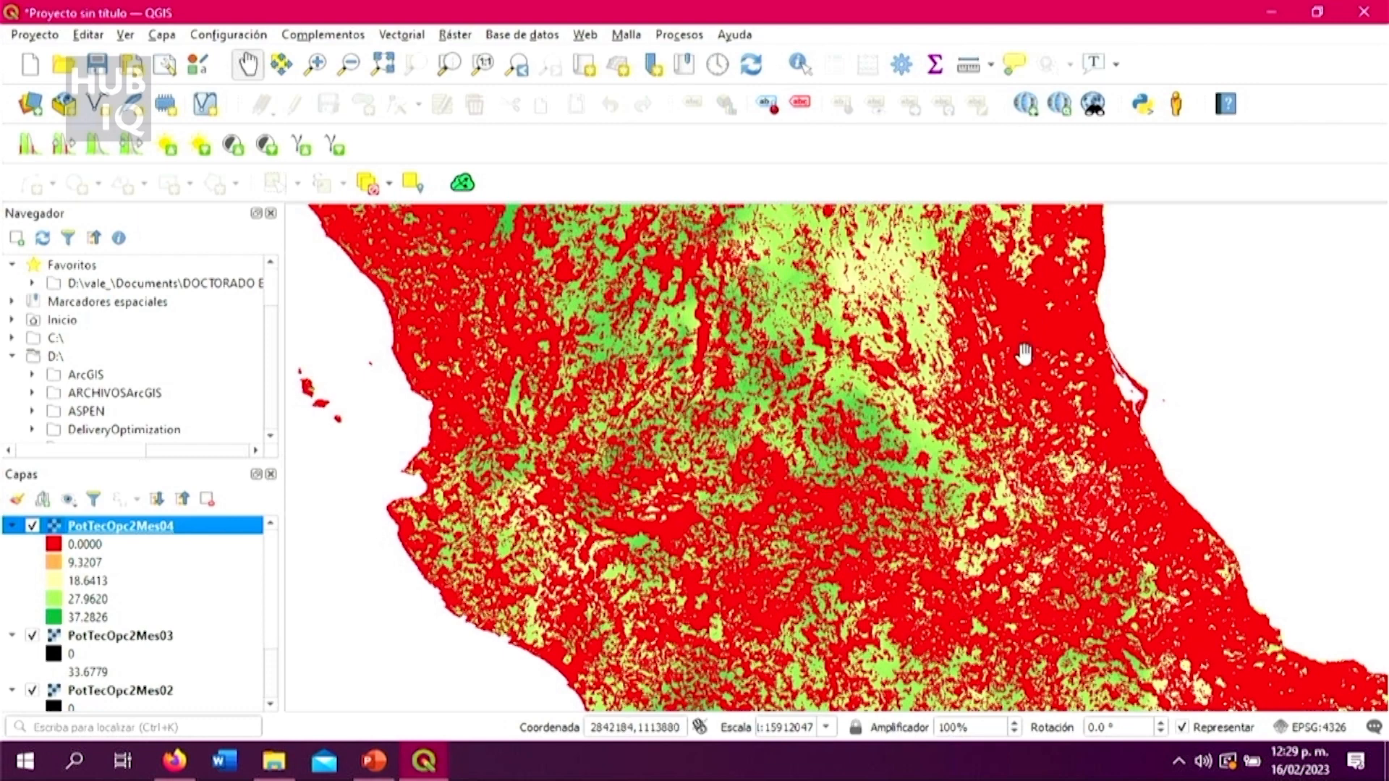
scroll(812, 472, "up", 1)
scroll(812, 472, "down", 1)
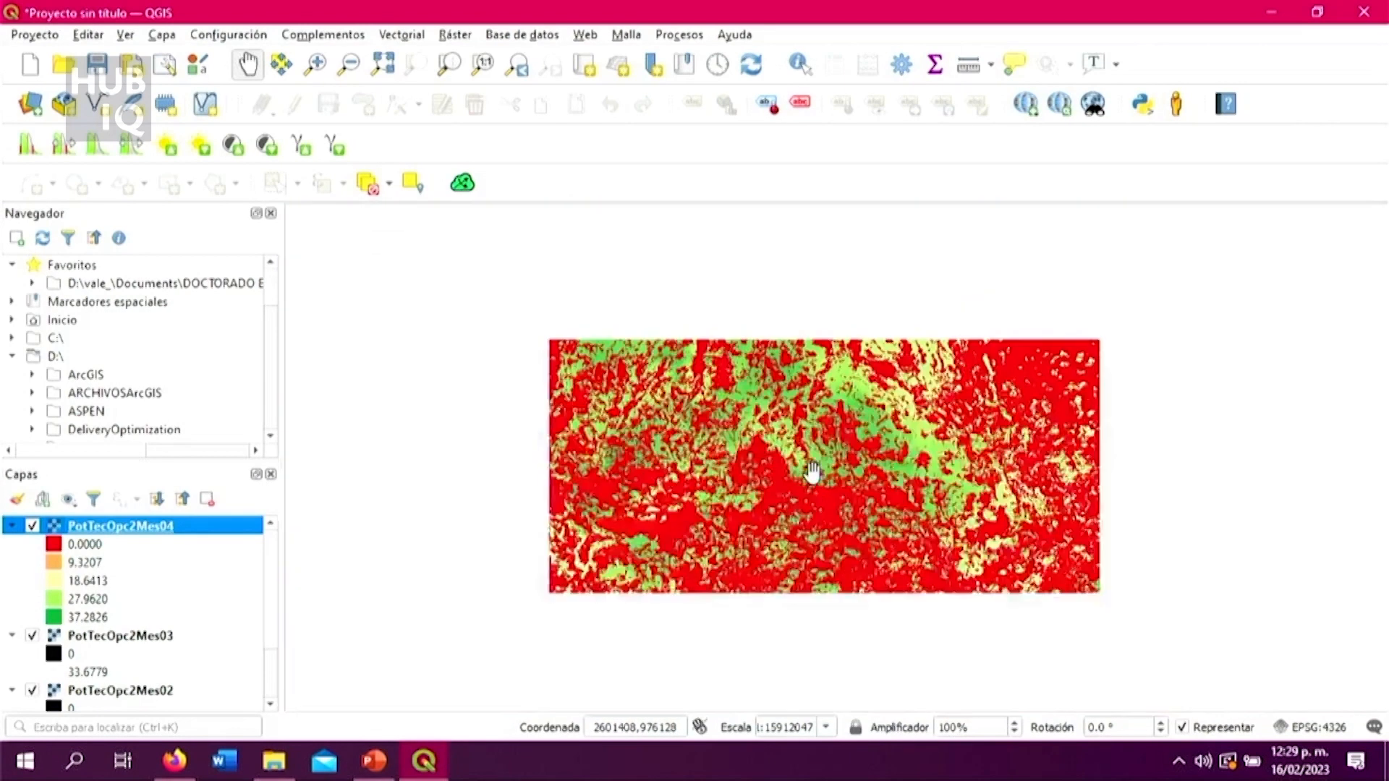
scroll(821, 457, "up", 1)
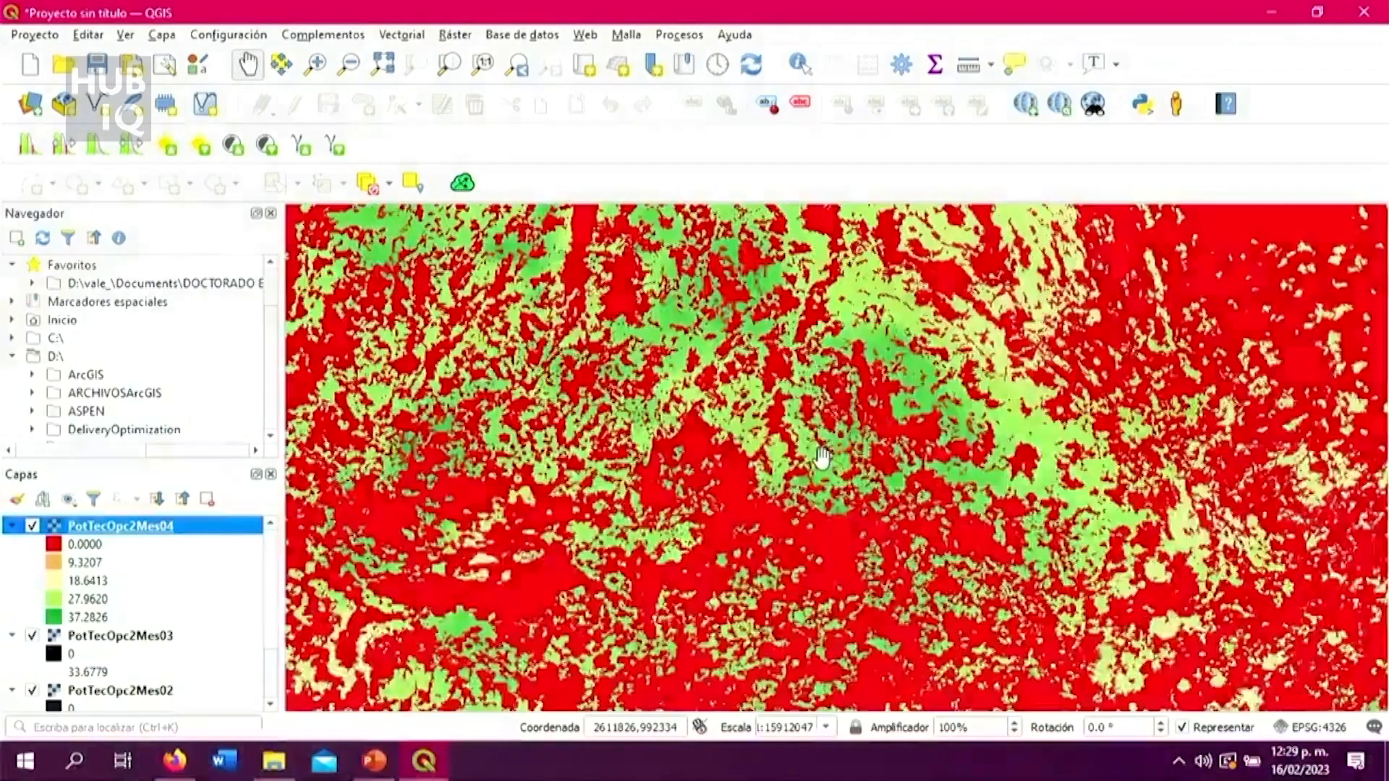
scroll(823, 460, "down", 2)
scroll(824, 463, "up", 1)
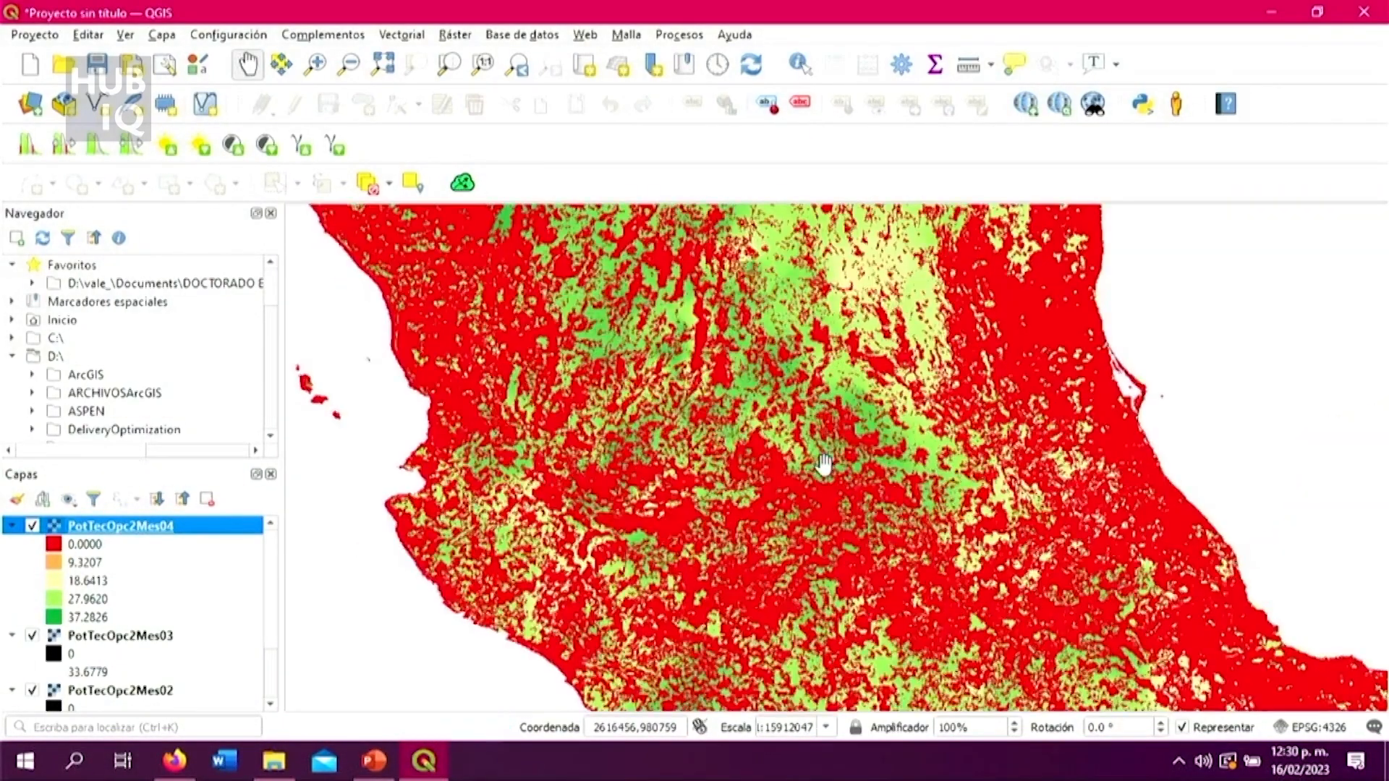
scroll(824, 463, "up", 1)
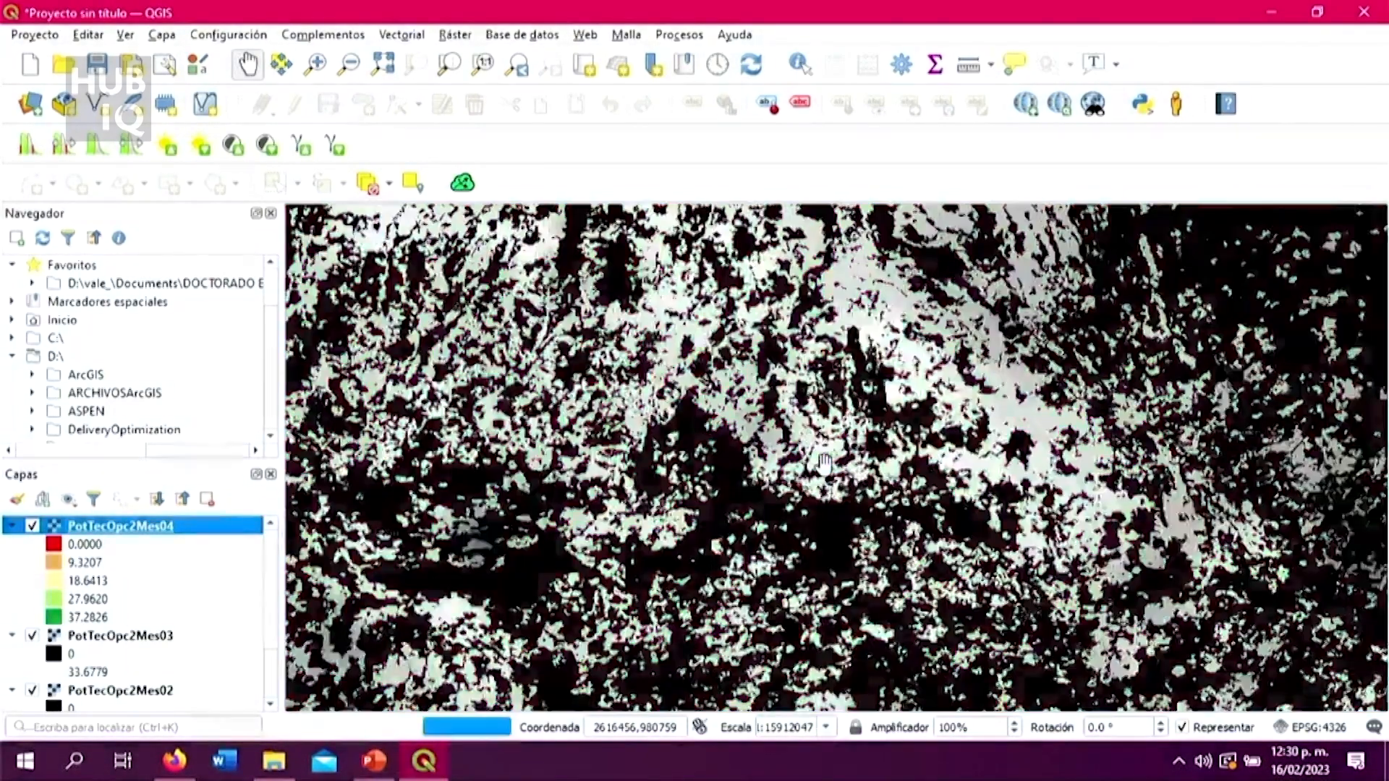
scroll(825, 463, "down", 1)
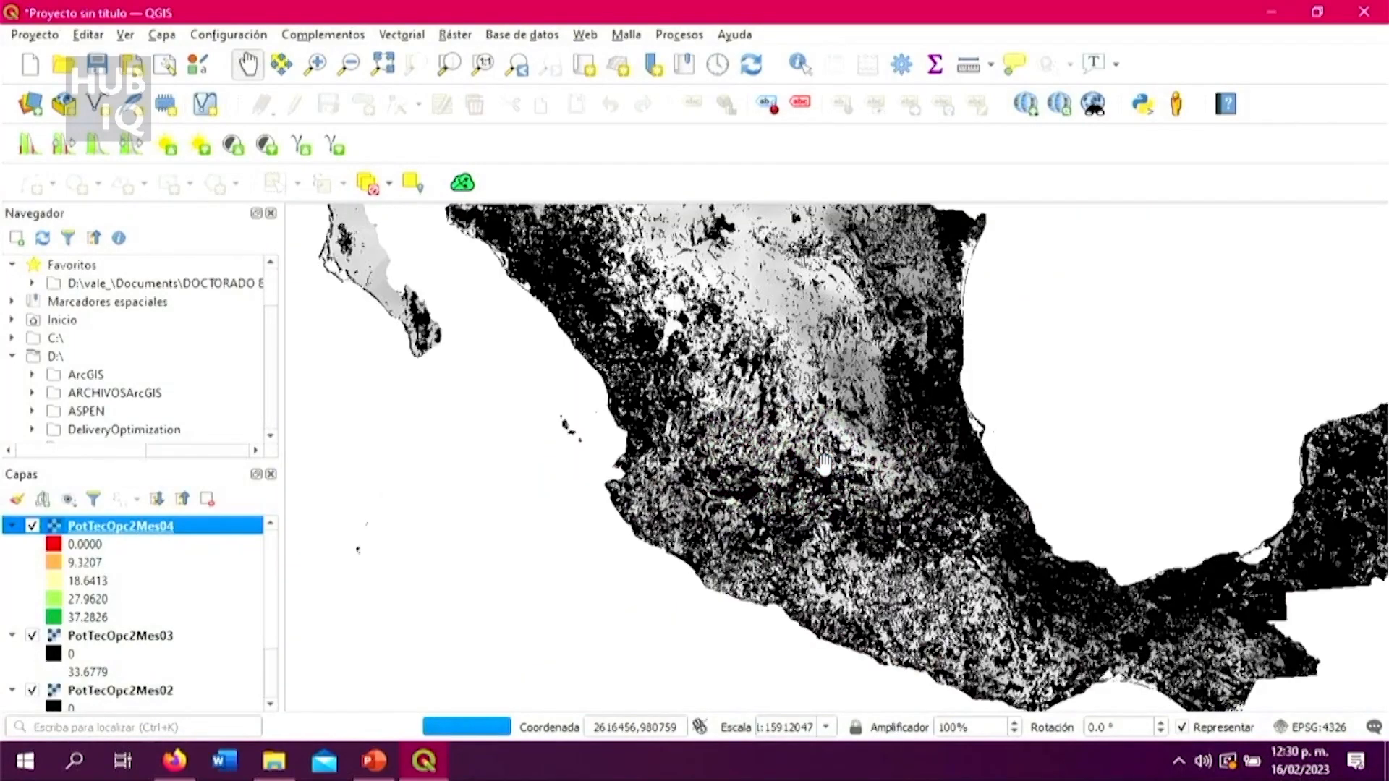
scroll(904, 437, "up", 1)
scroll(906, 443, "down", 1)
left_click_drag(870, 395, 904, 485)
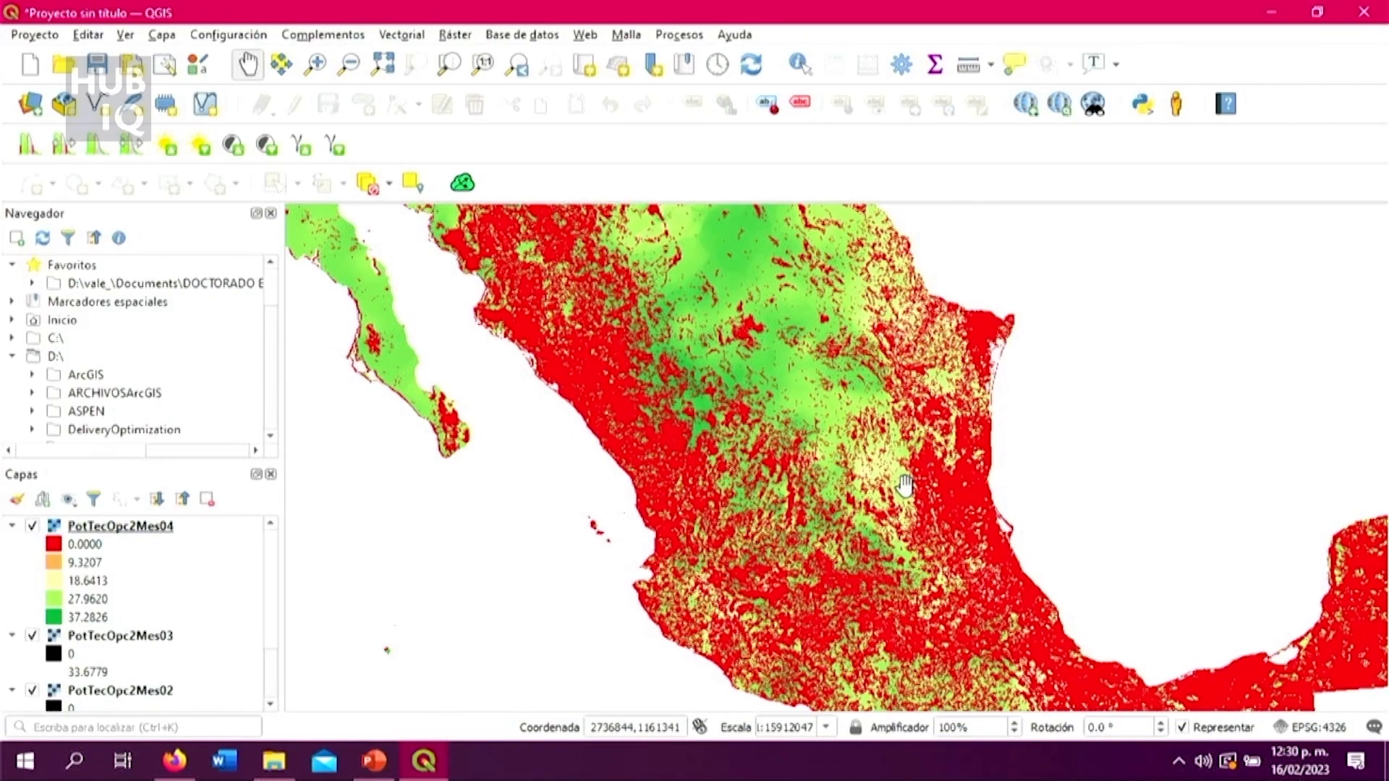
scroll(888, 510, "down", 1)
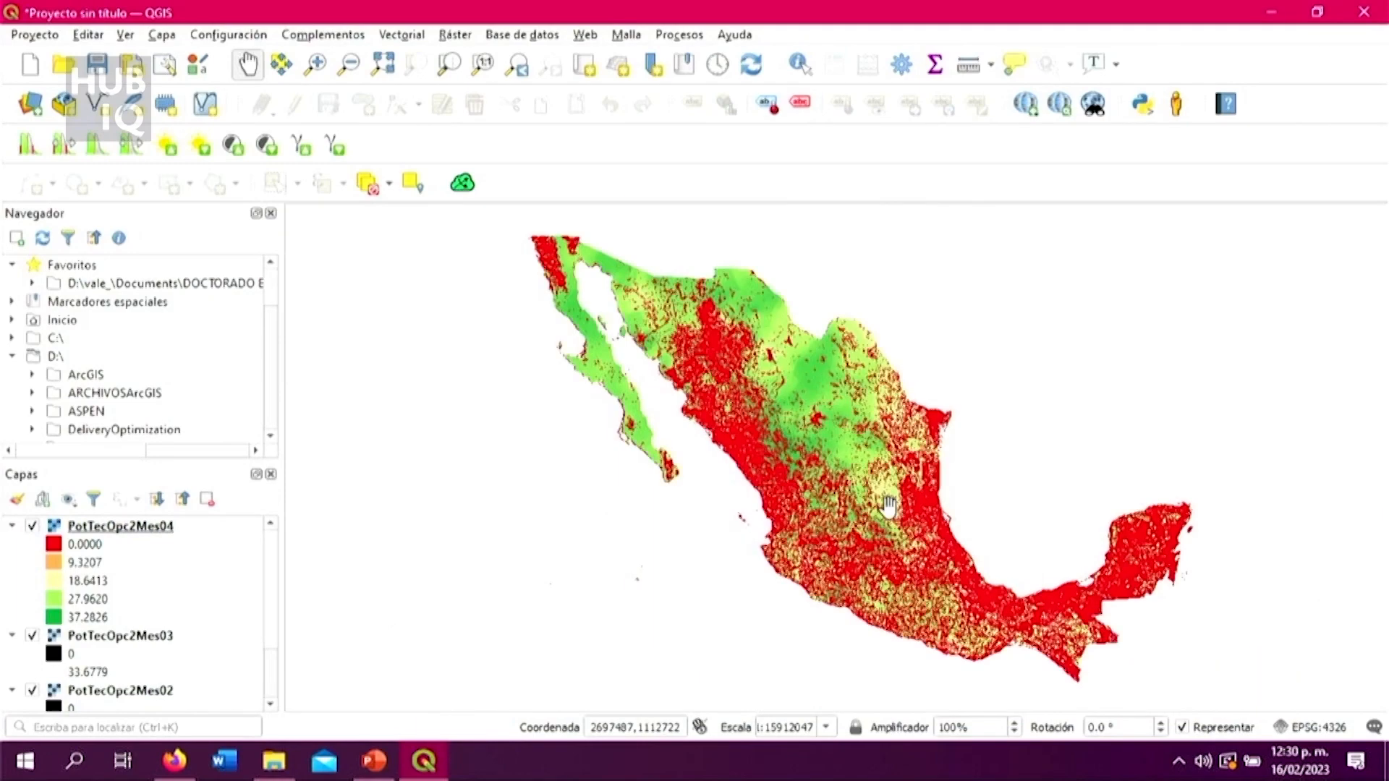
scroll(888, 510, "up", 1)
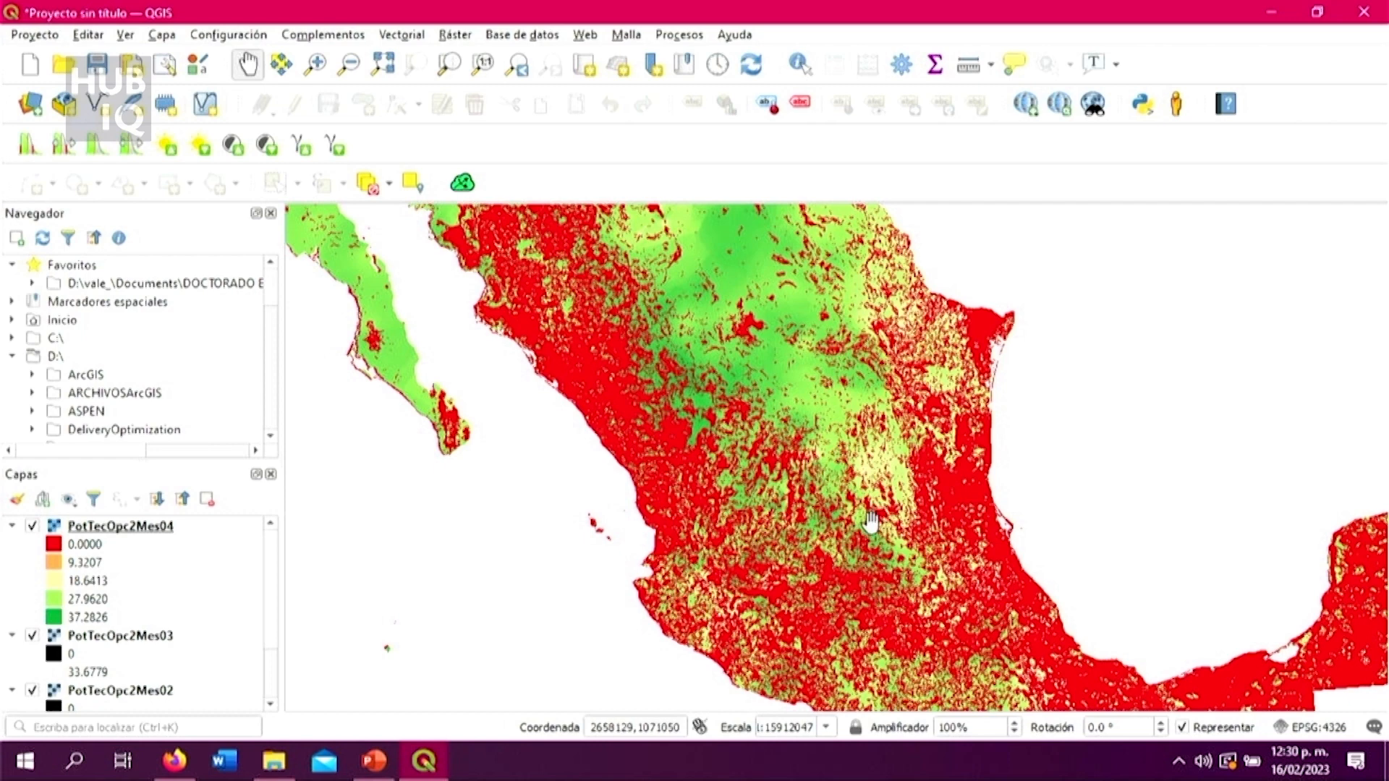
scroll(871, 520, "down", 3)
scroll(864, 506, "up", 5)
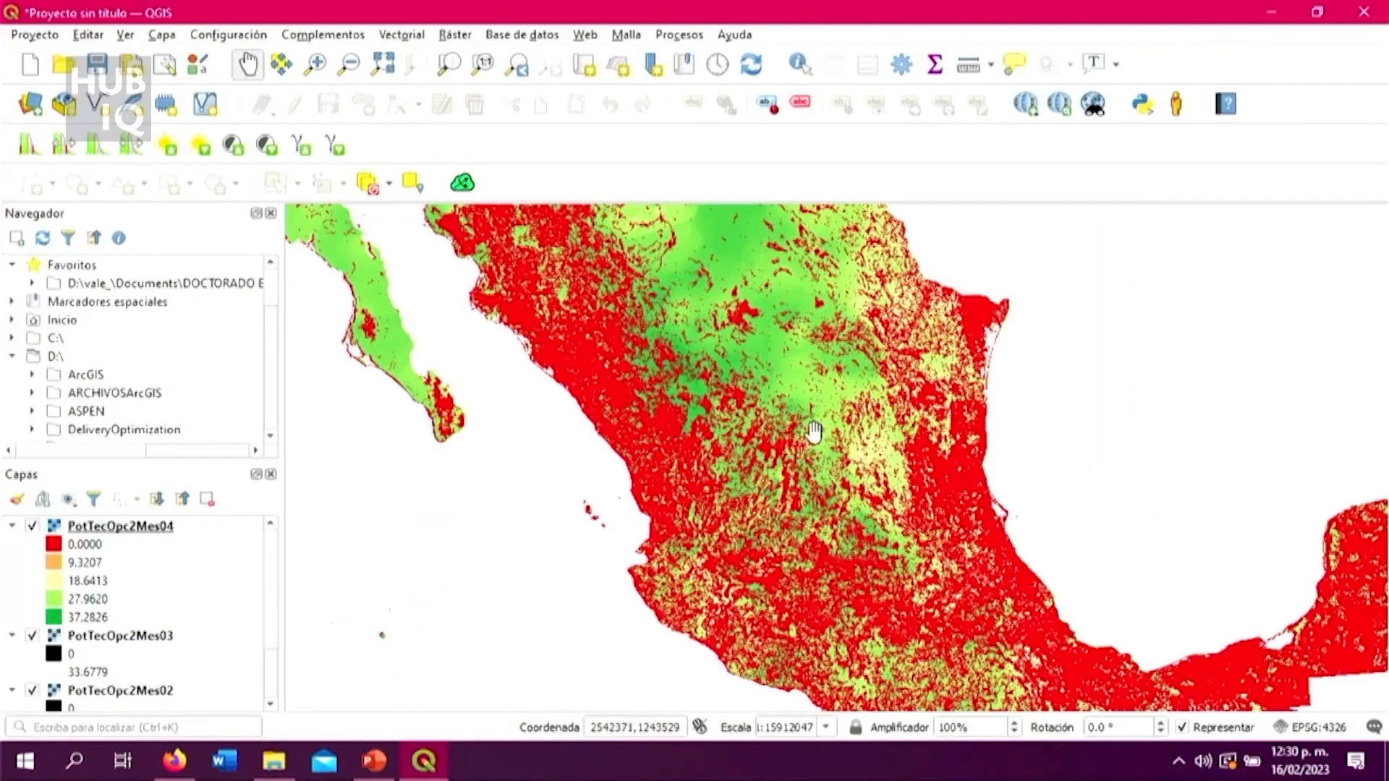
scroll(843, 366, "down", 2)
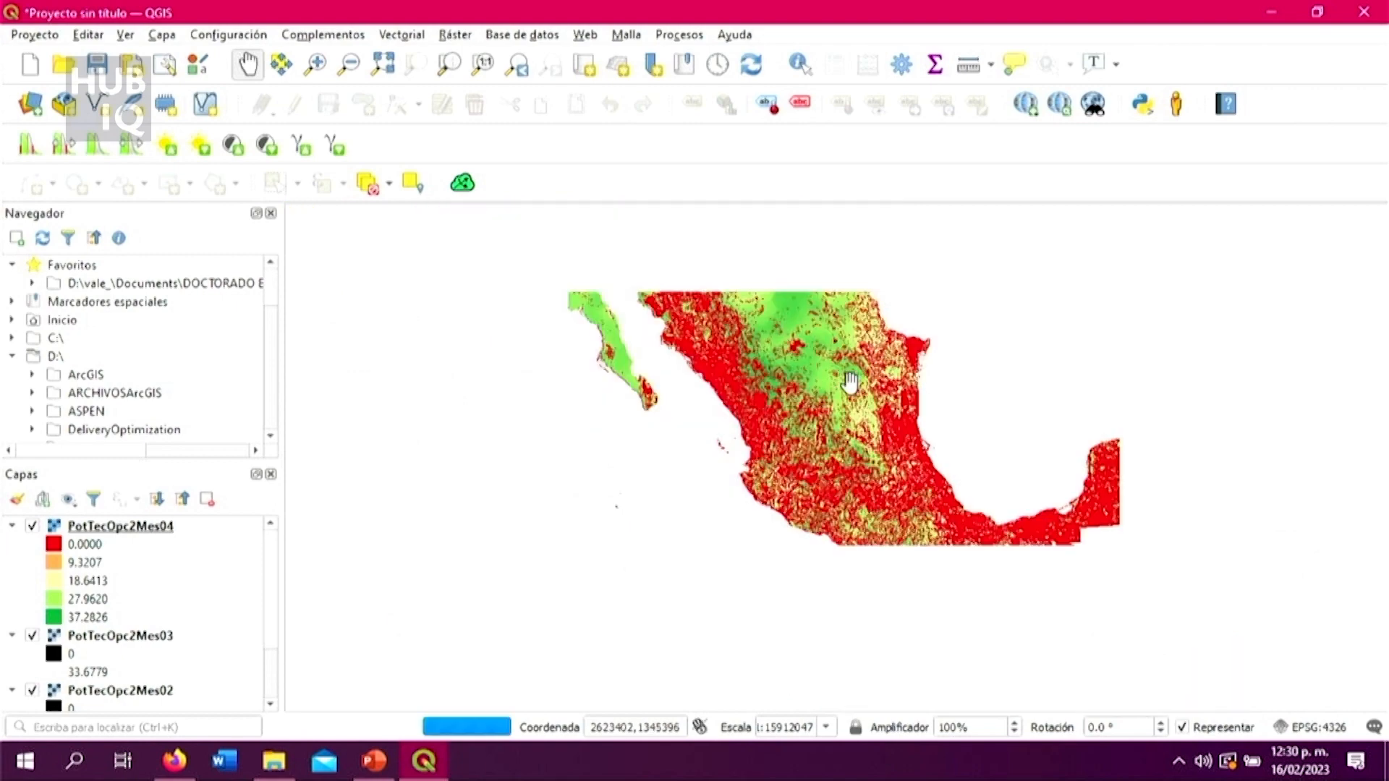
scroll(849, 405, "up", 2)
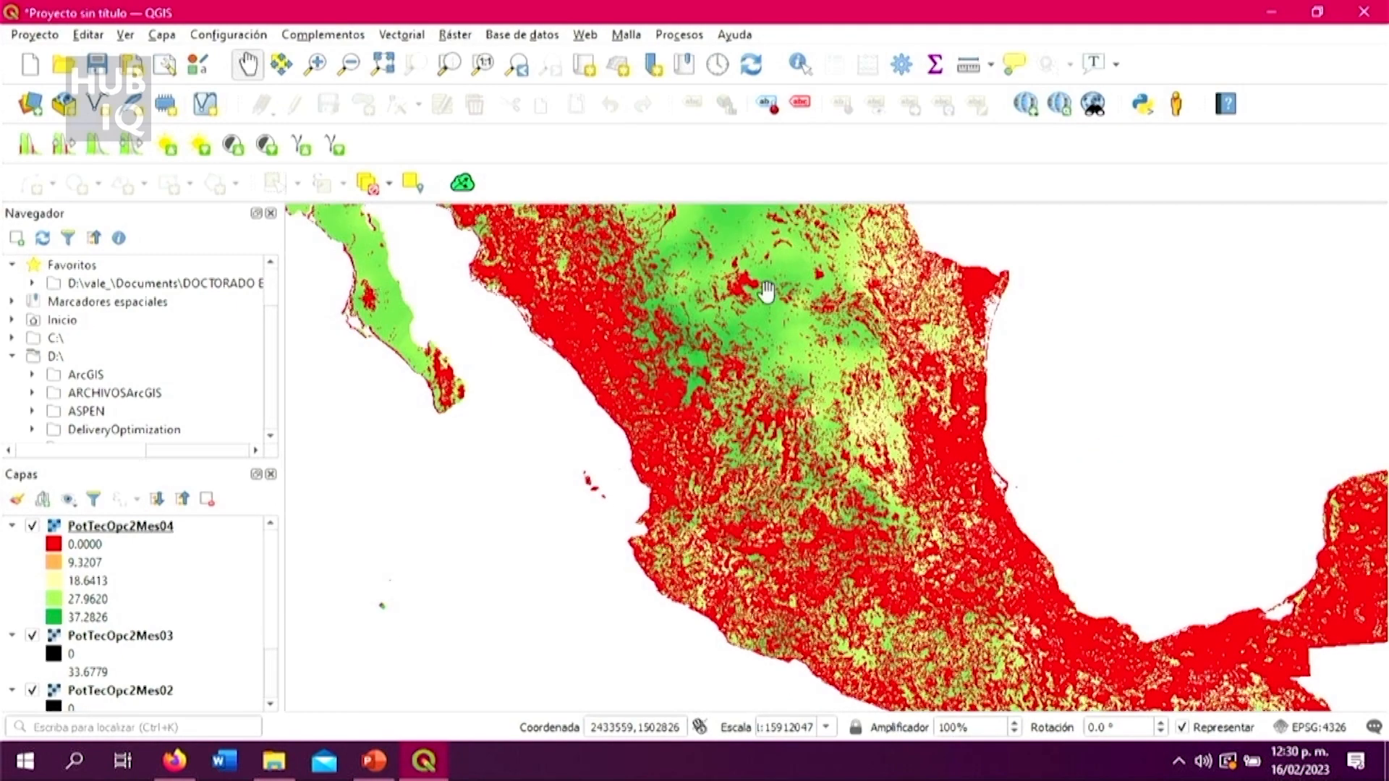
Step: Review the layer information of PotTecOpc2Mes04, including its band statistics, dimensions, origin and pixel size
left_click(192, 534)
right_click(194, 536)
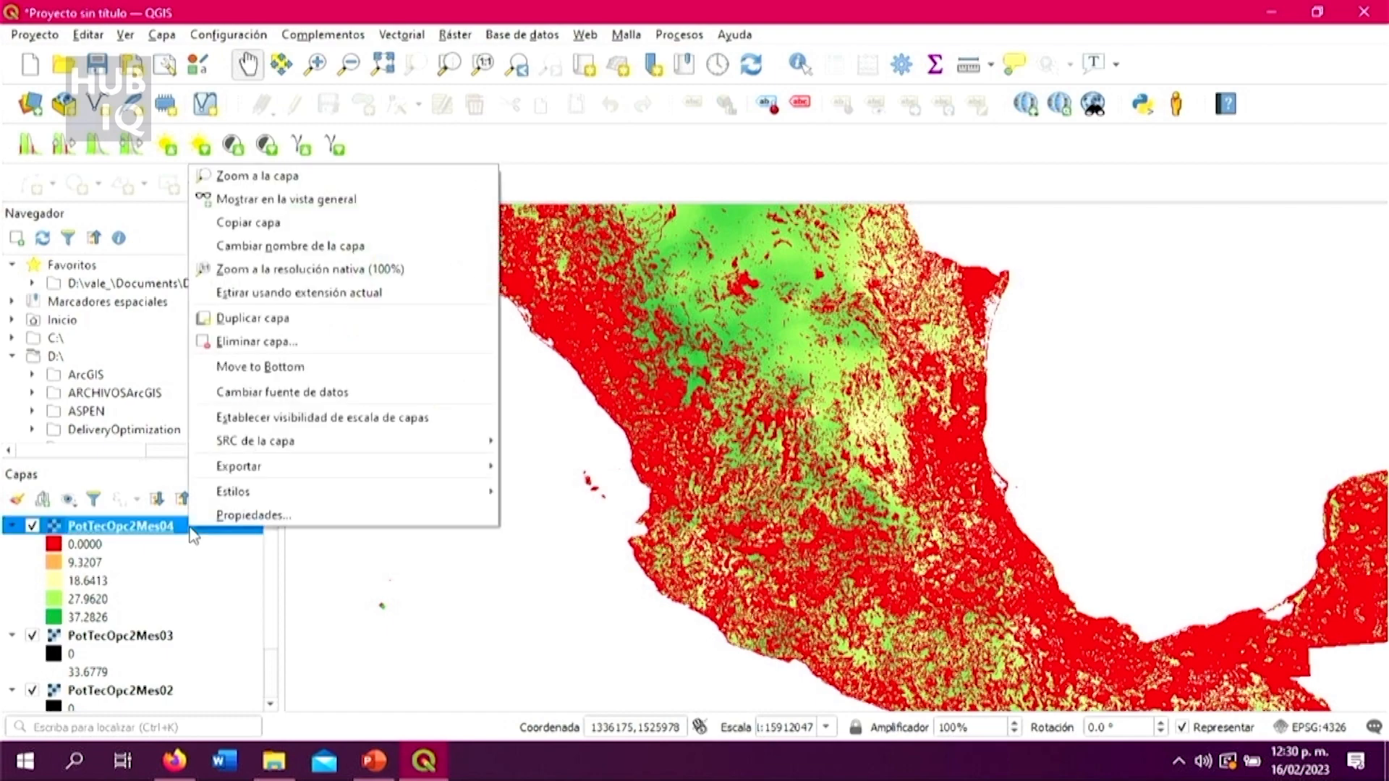
left_click(246, 514)
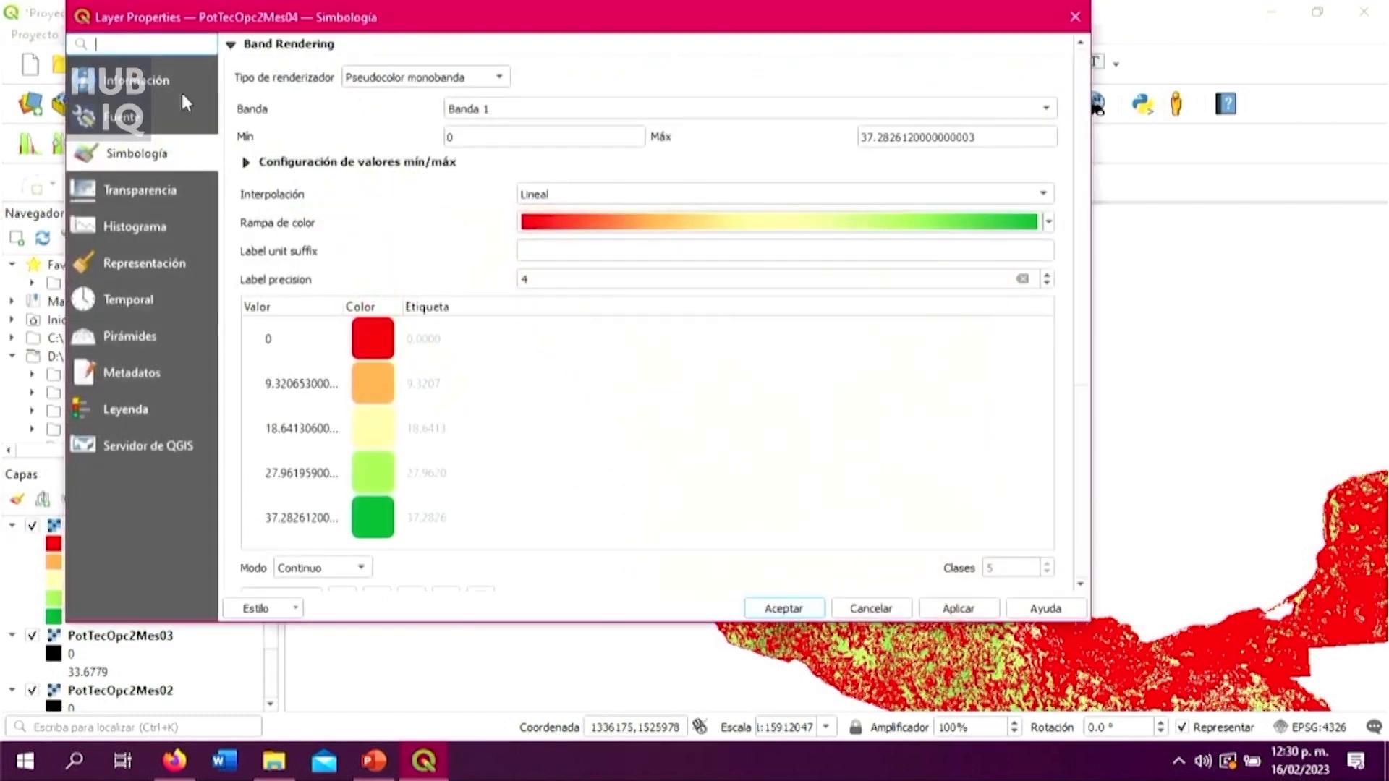
left_click(155, 91)
scroll(633, 392, "down", 8)
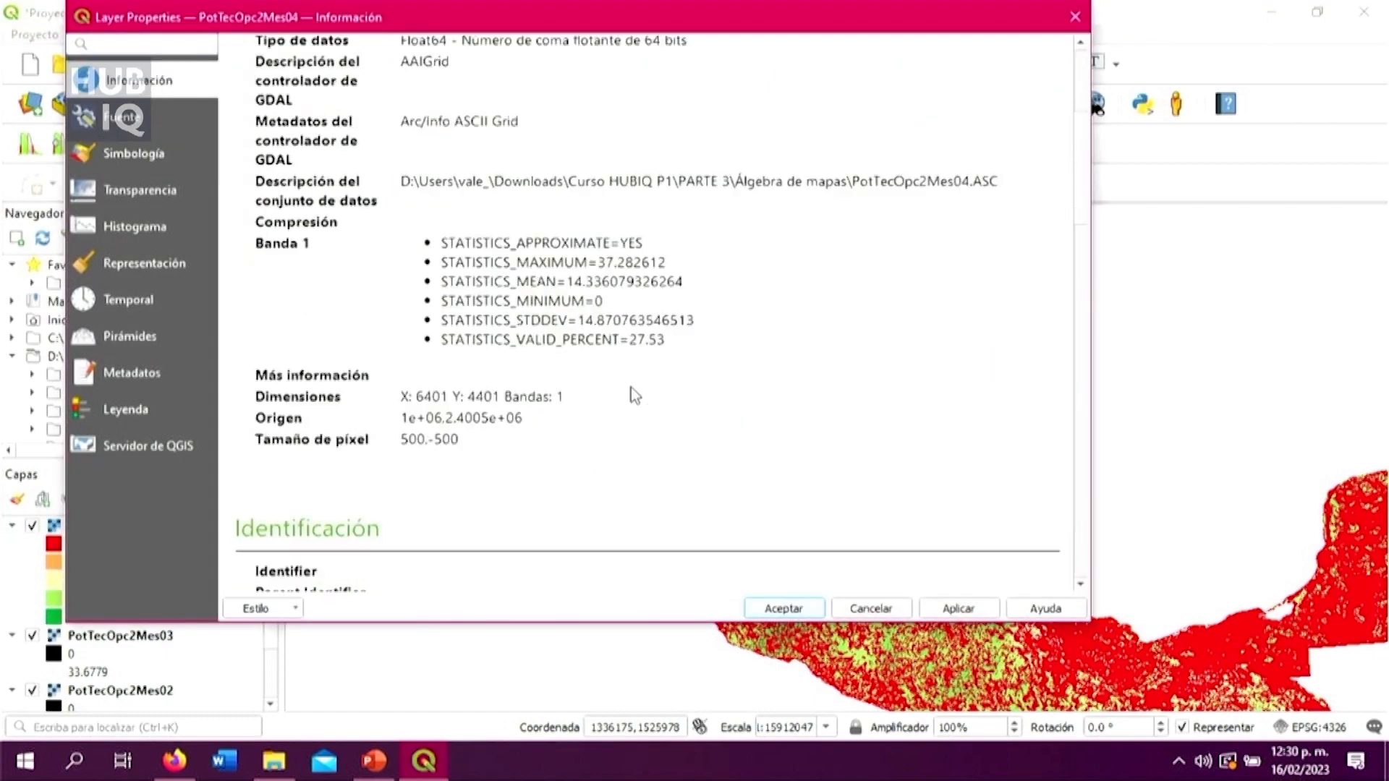
scroll(633, 392, "up", 3)
scroll(634, 395, "up", 1)
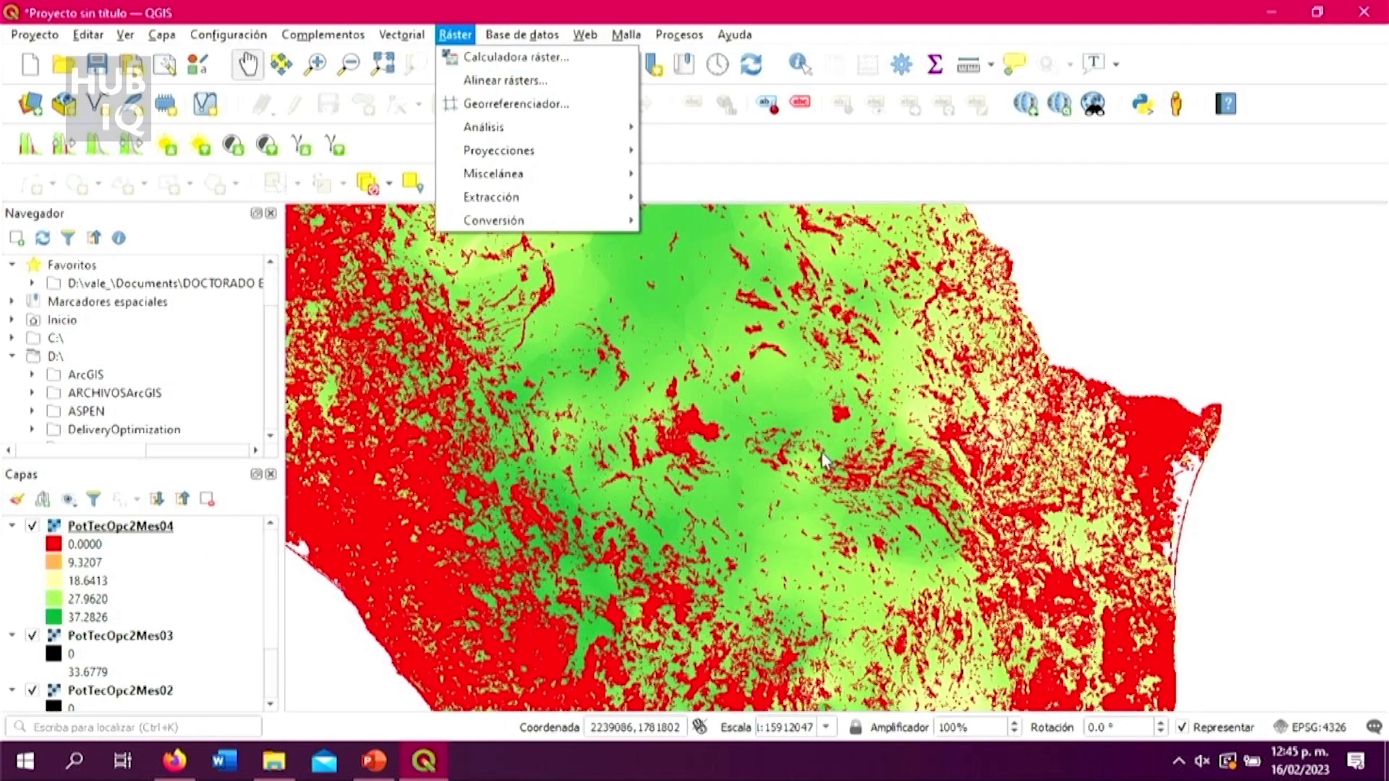
Step: Look over the raster bands, output settings and operators in the Raster Calculator, and close it without calculating
left_click(253, 526)
scroll(722, 504, "down", 2)
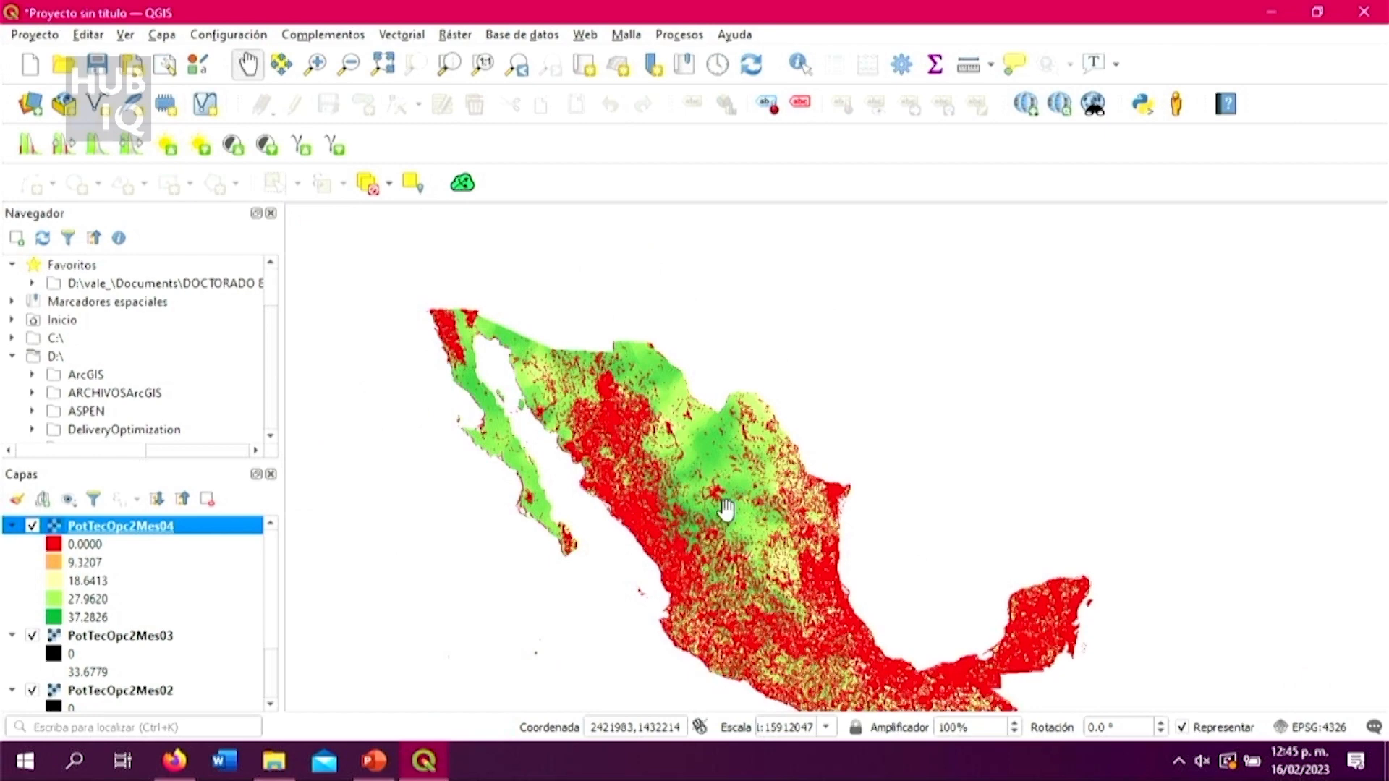
scroll(725, 528, "up", 1)
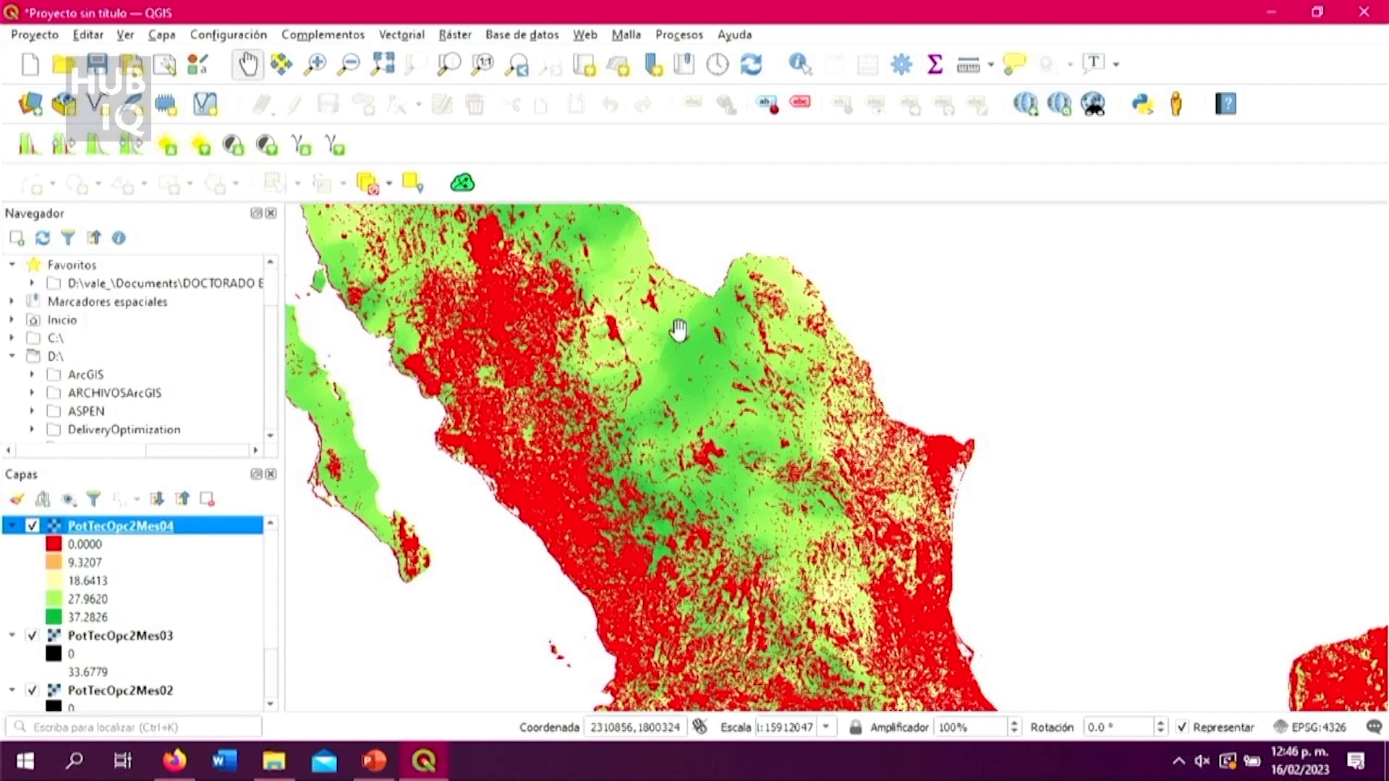
left_click(456, 37)
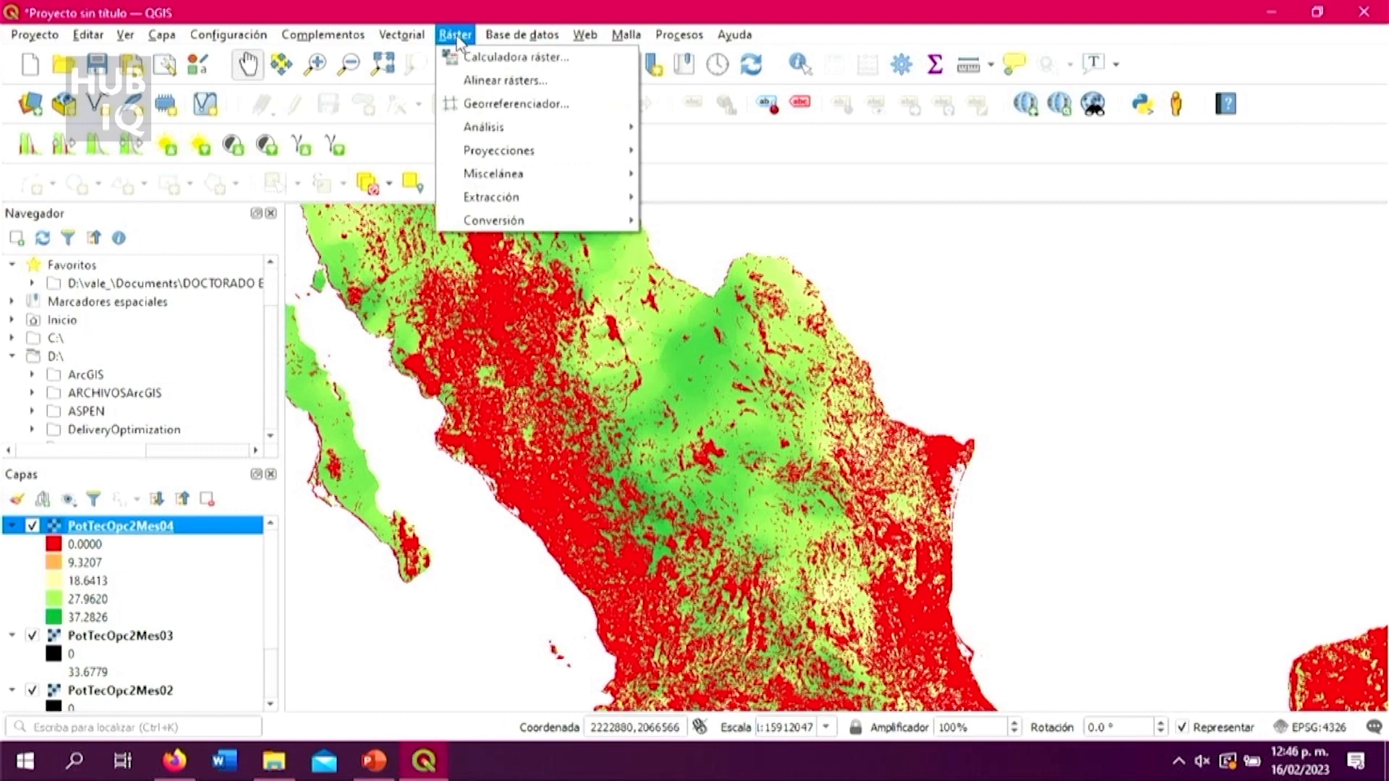
left_click(470, 59)
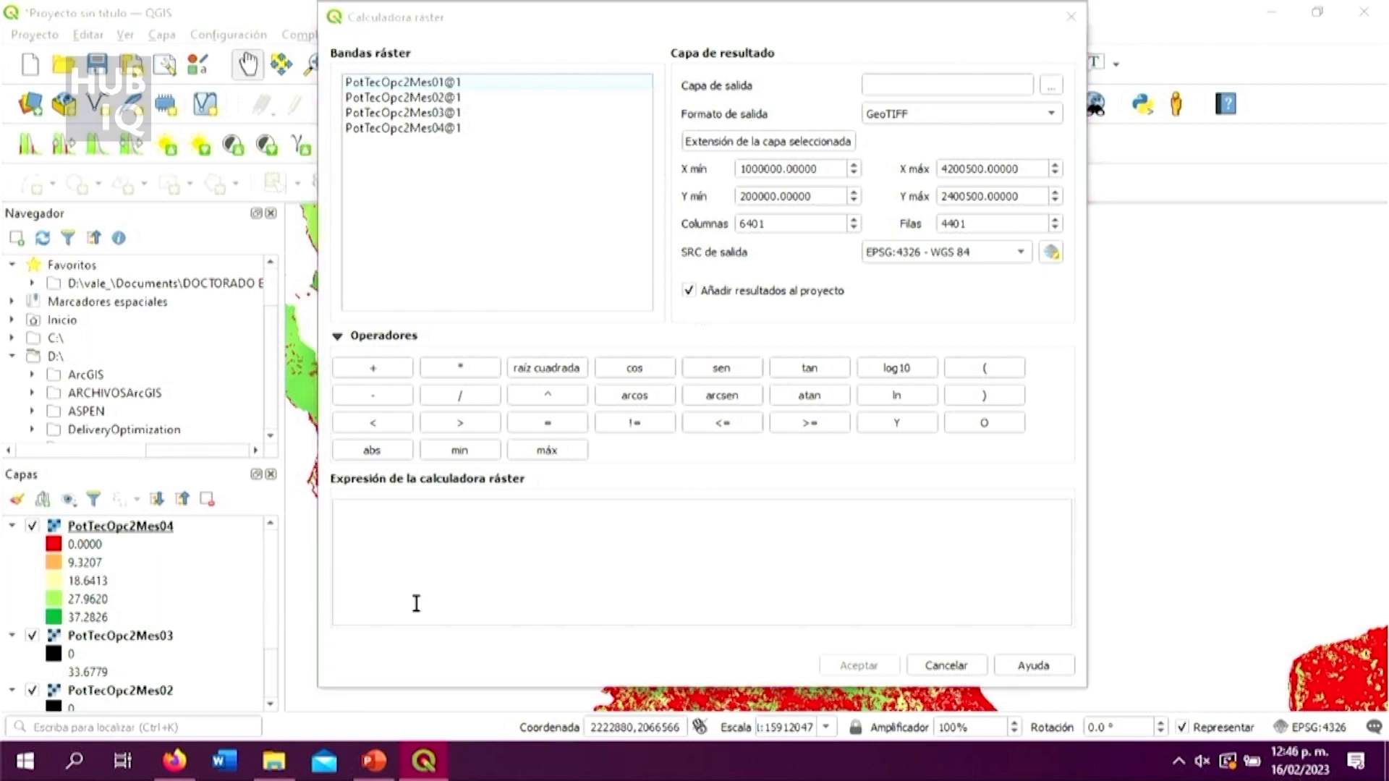
left_click(941, 665)
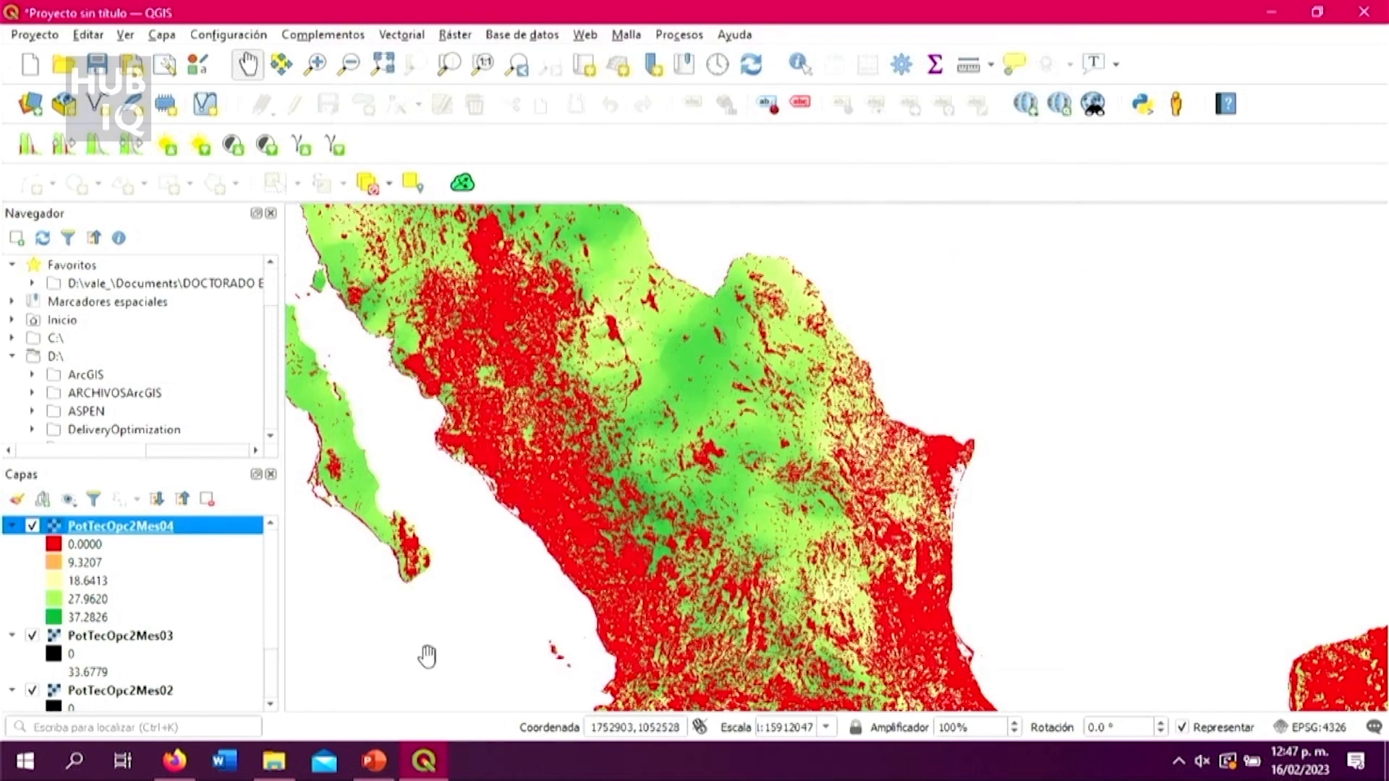
Step: Open the Raster Calculator and start the expression with the sum "PotTecOpc2Mes01@1"+"PotTecOpc2Mes02@1"
scroll(267, 620, "down", 2)
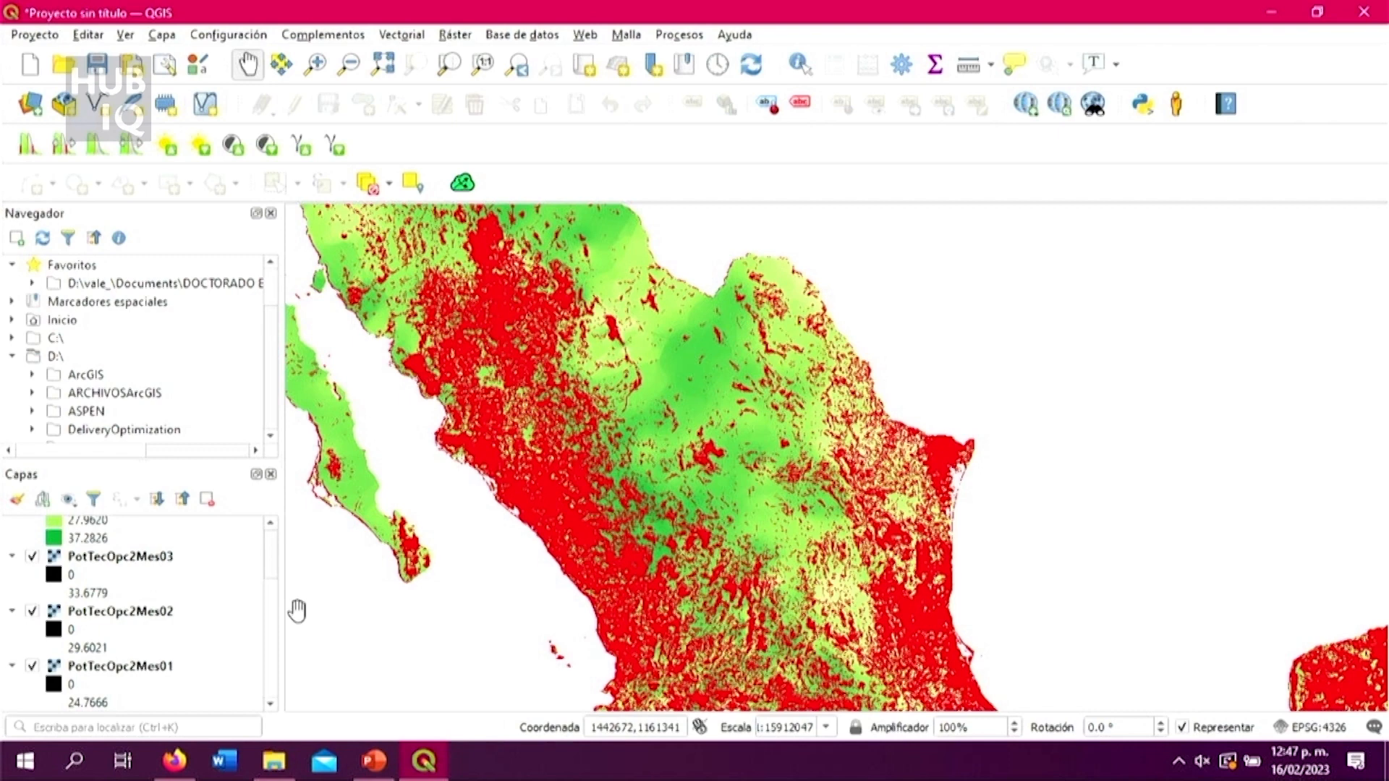
left_click(422, 35)
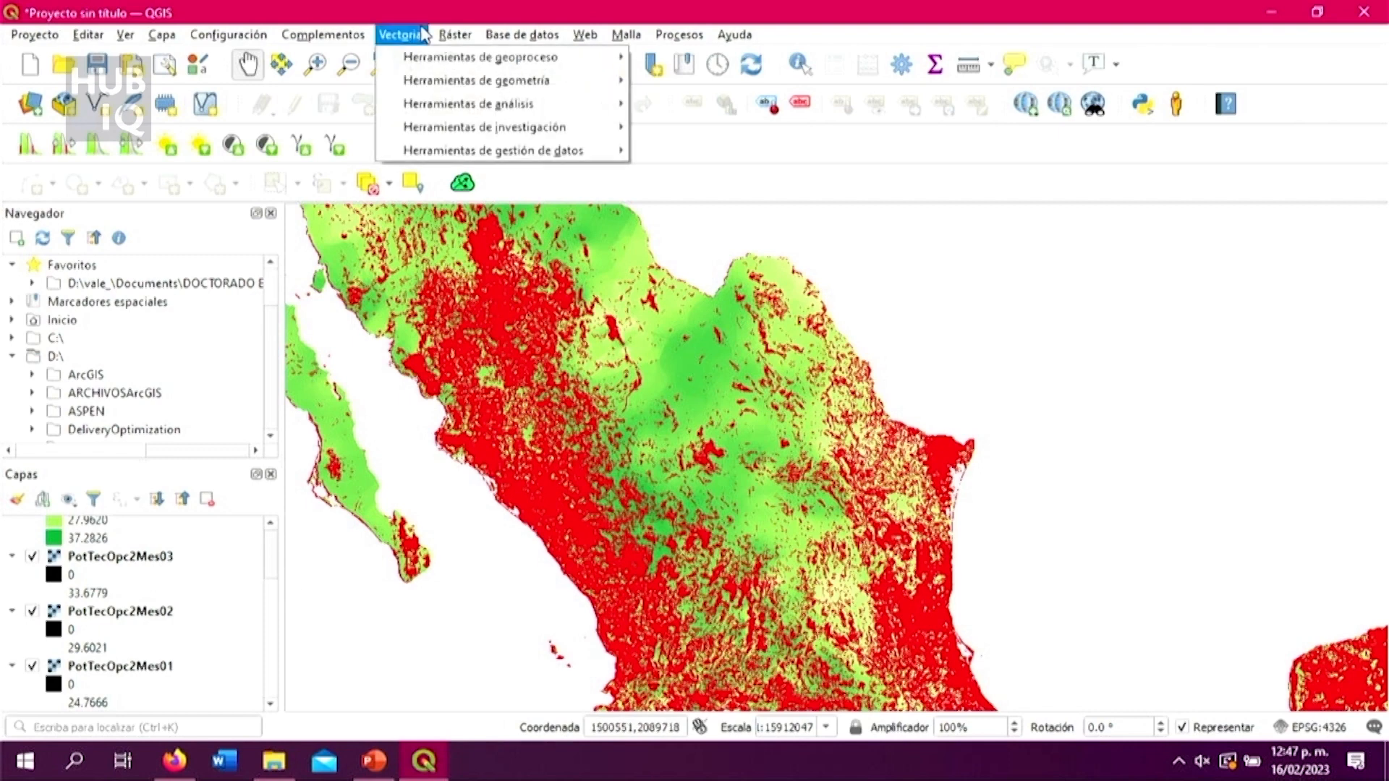
mouse_move(453, 40)
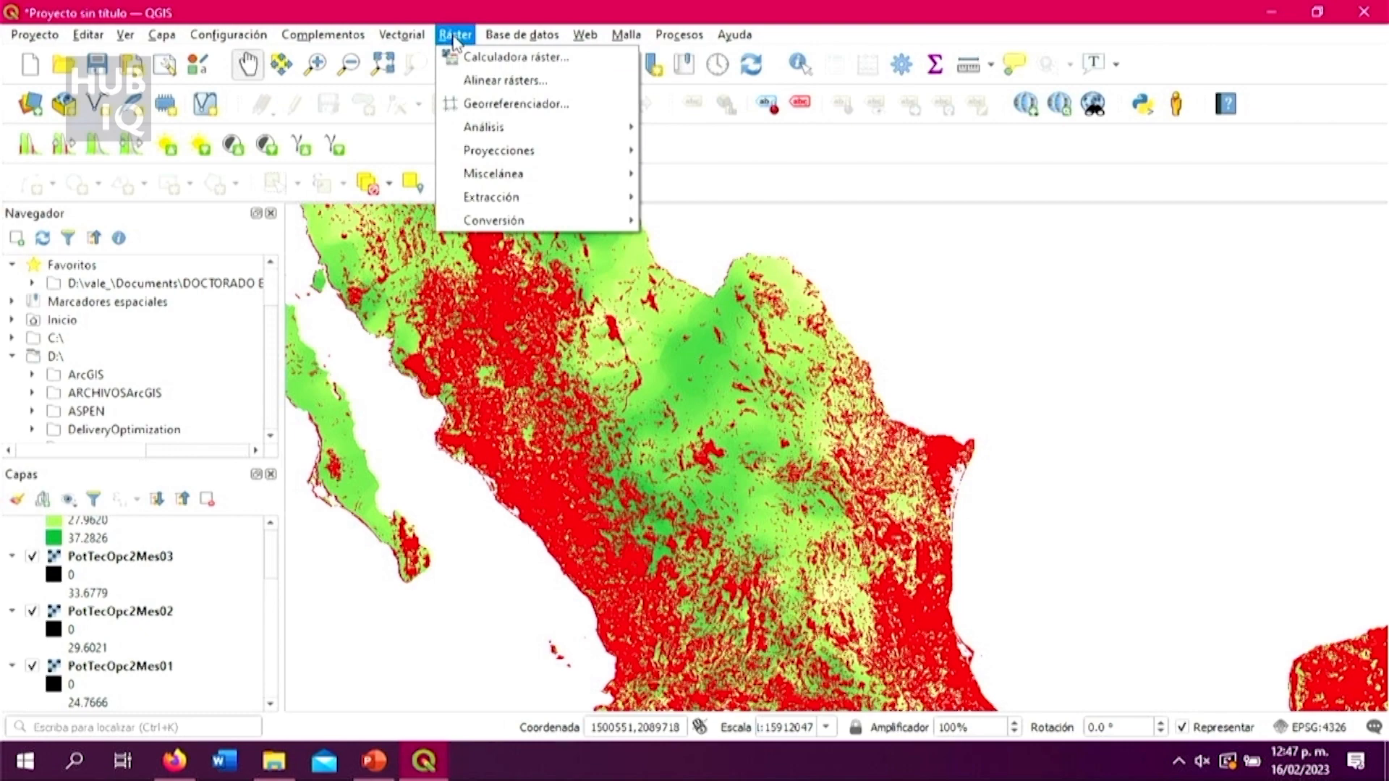
left_click(468, 57)
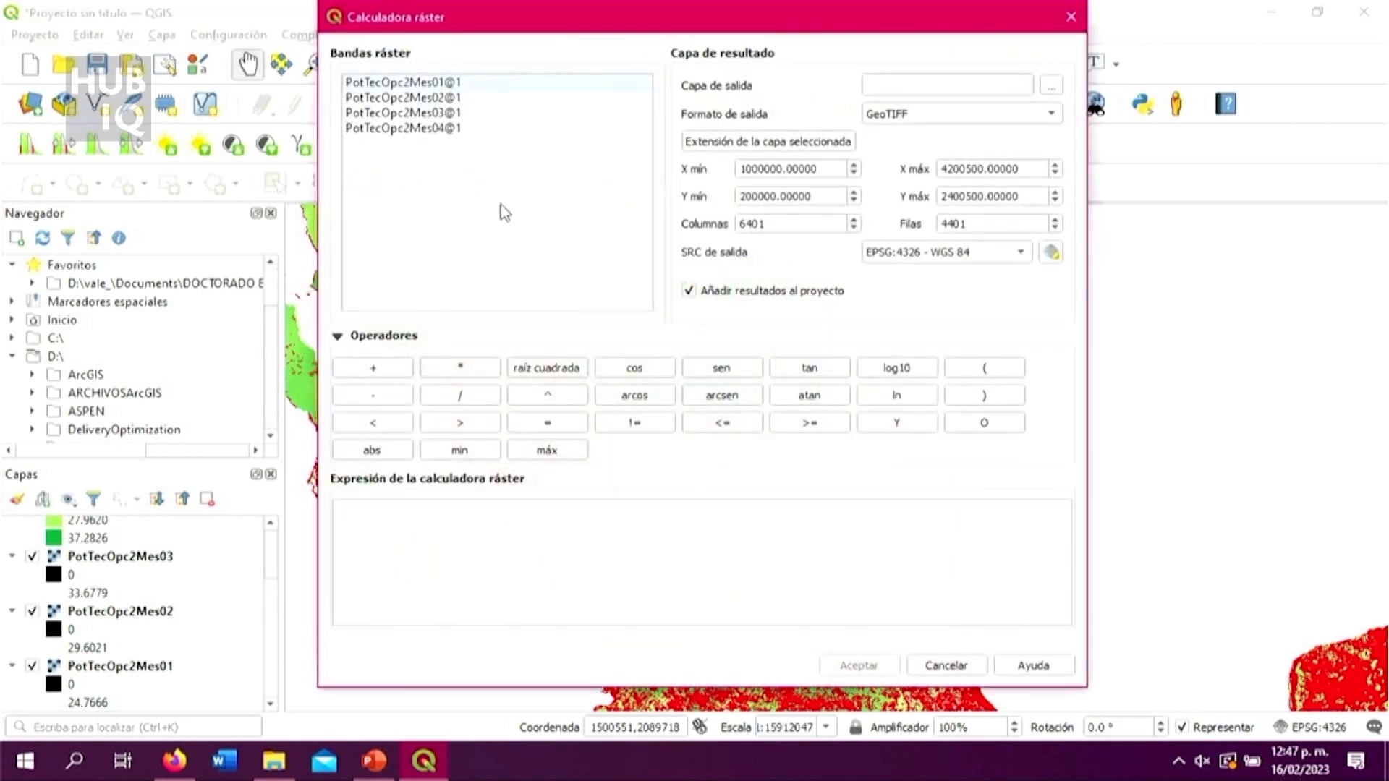
double_click(473, 85)
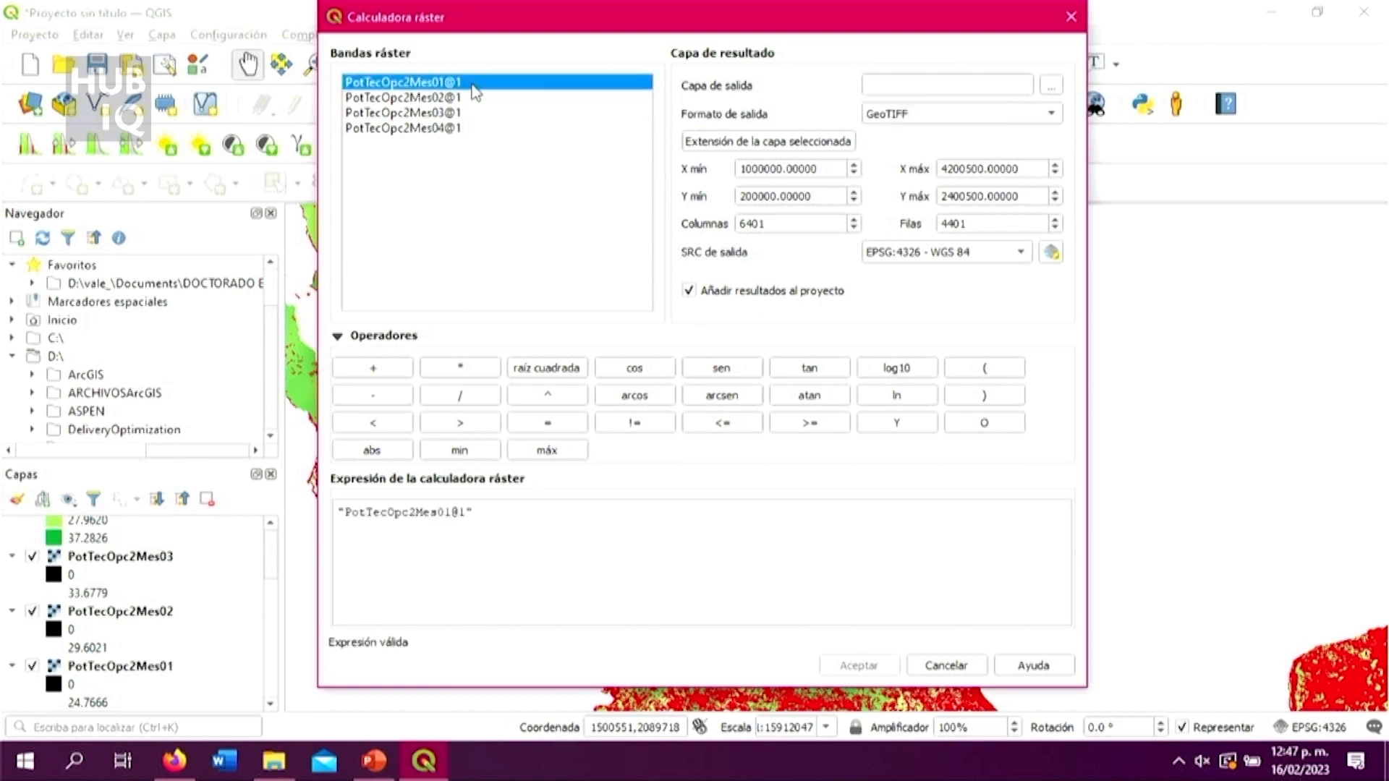
left_click(556, 513)
type("+")
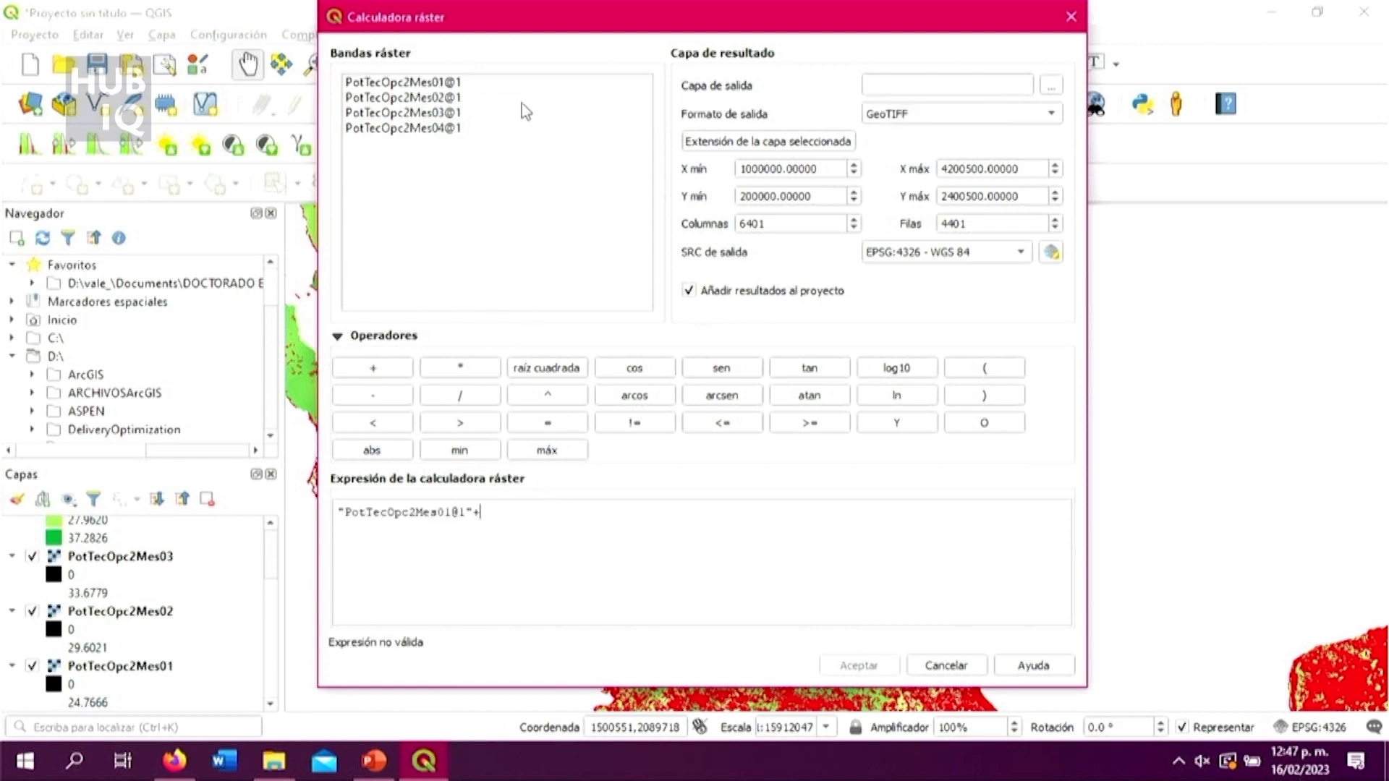
double_click(489, 98)
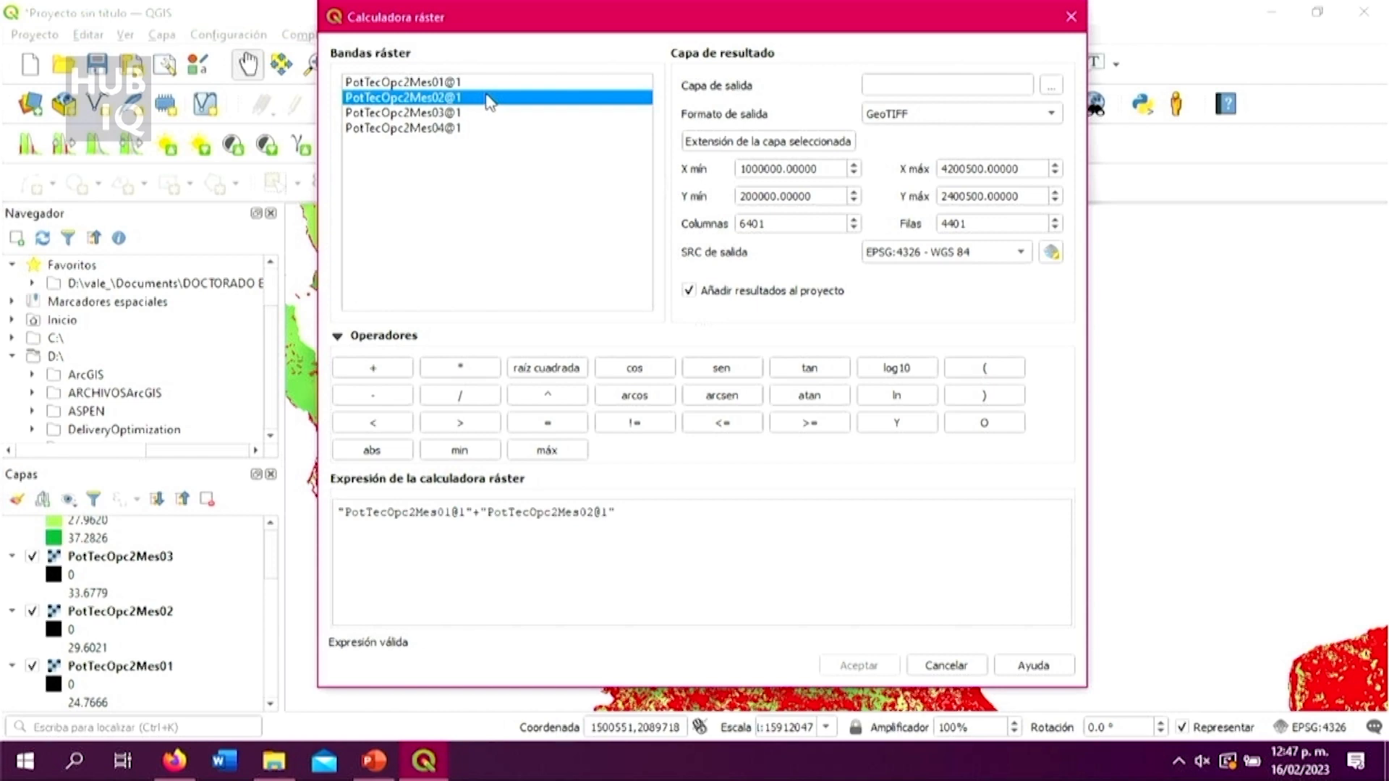
Step: Extend the sum in the calculator expression with the bands "PotTecOpc2Mes03@1" and "PotTecOpc2Mes04@1", each joined by a plus sign
left_click(634, 519)
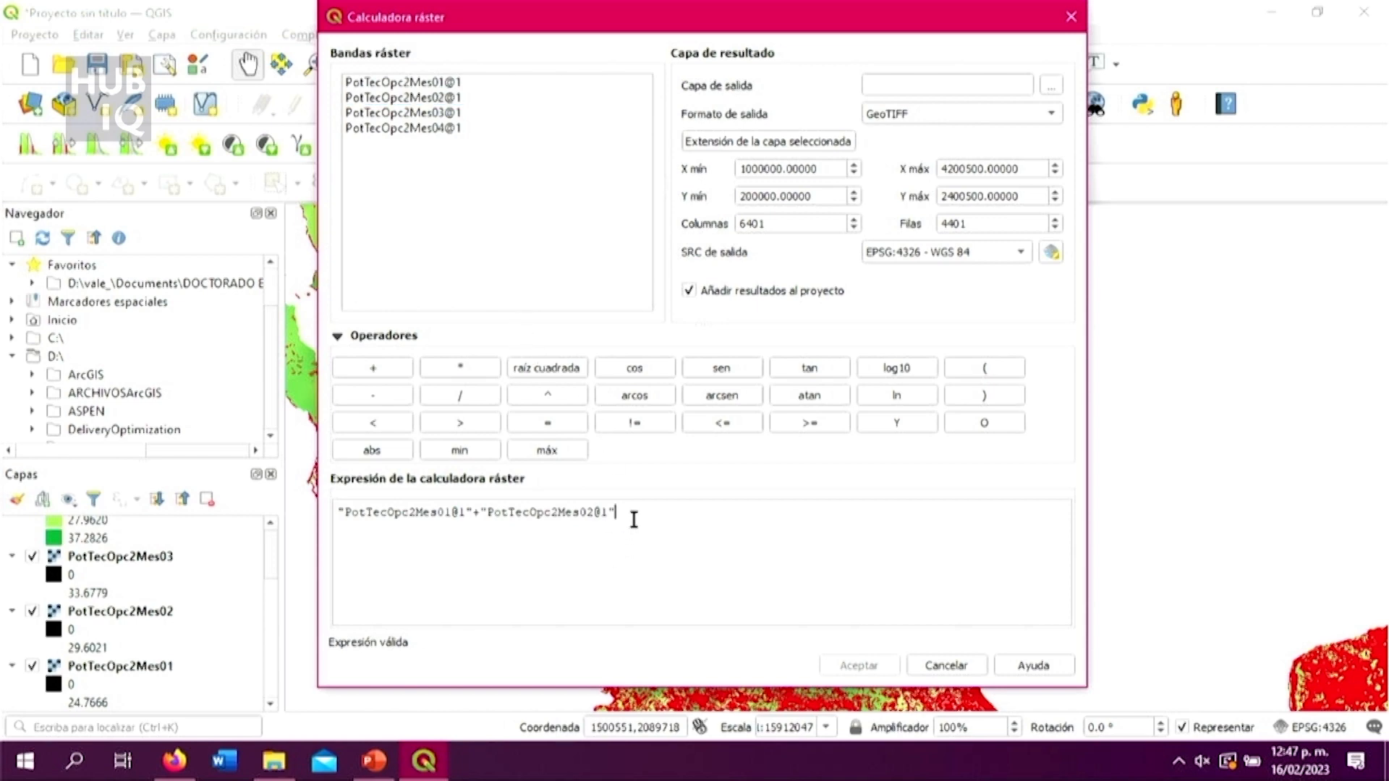
type("+")
double_click(419, 116)
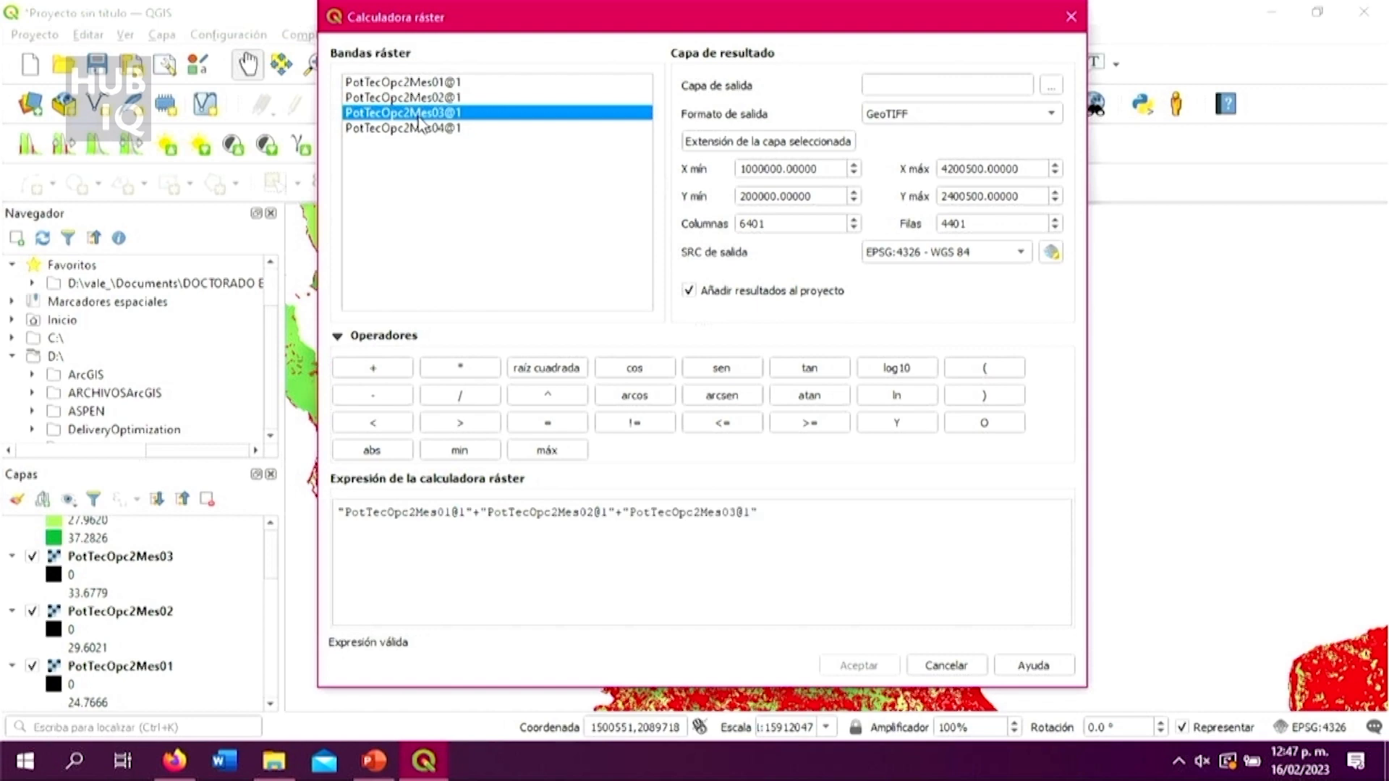
left_click(976, 545)
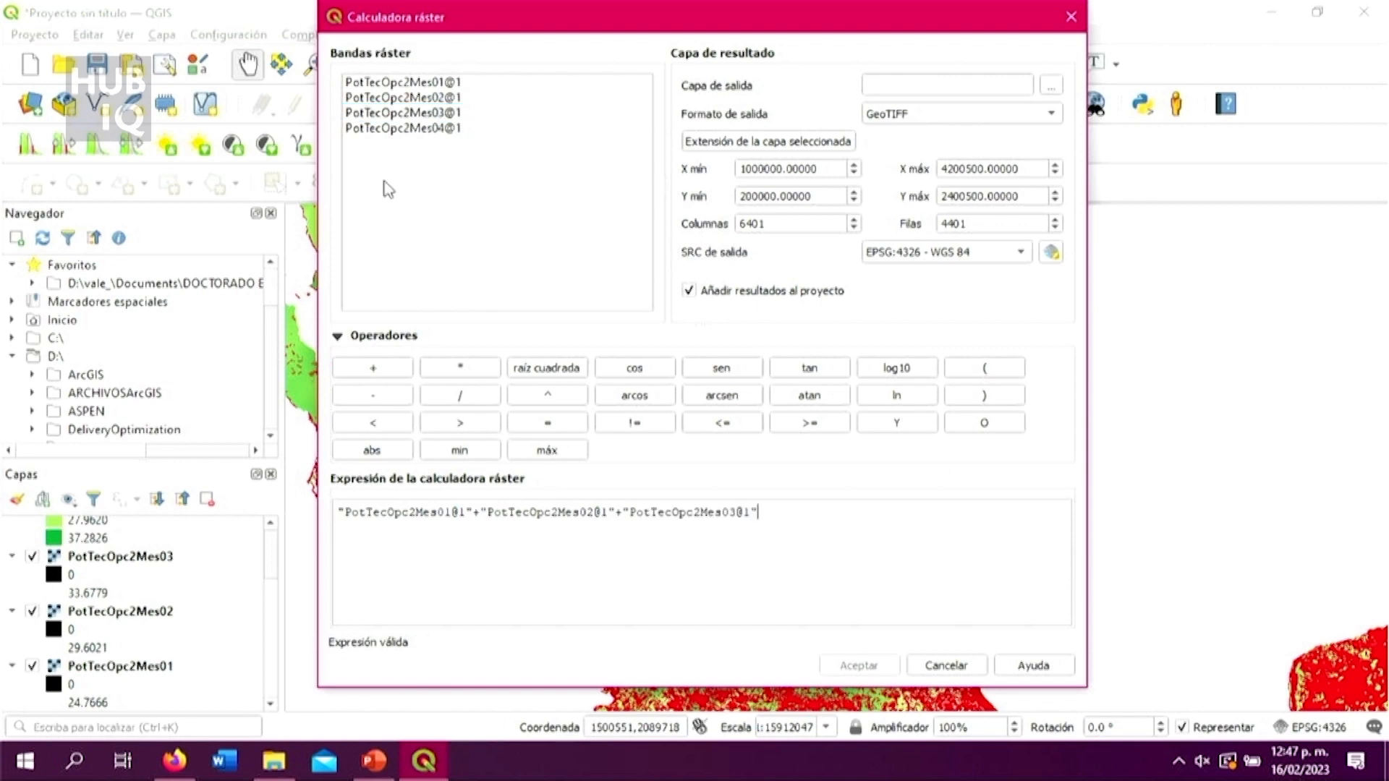
double_click(401, 128)
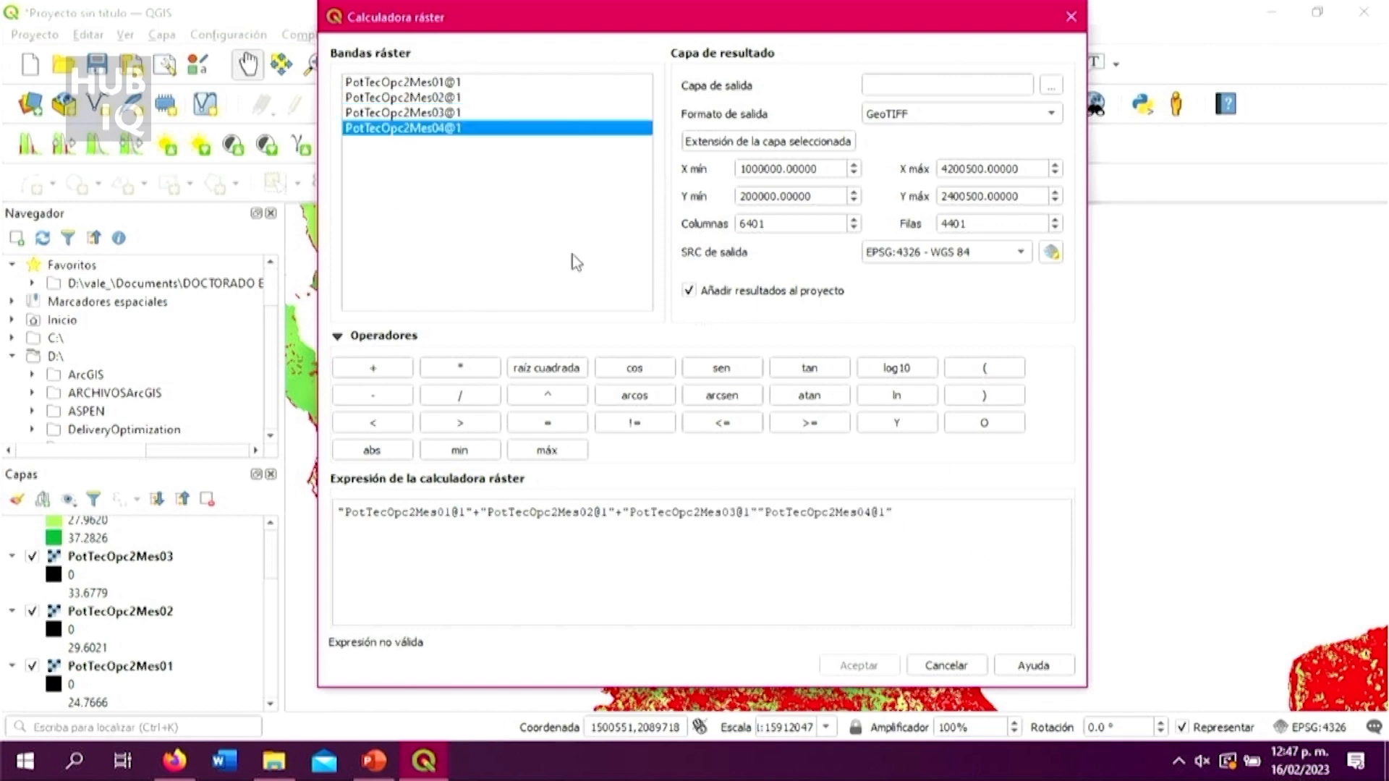
left_click(761, 513)
type("+")
left_click(952, 515)
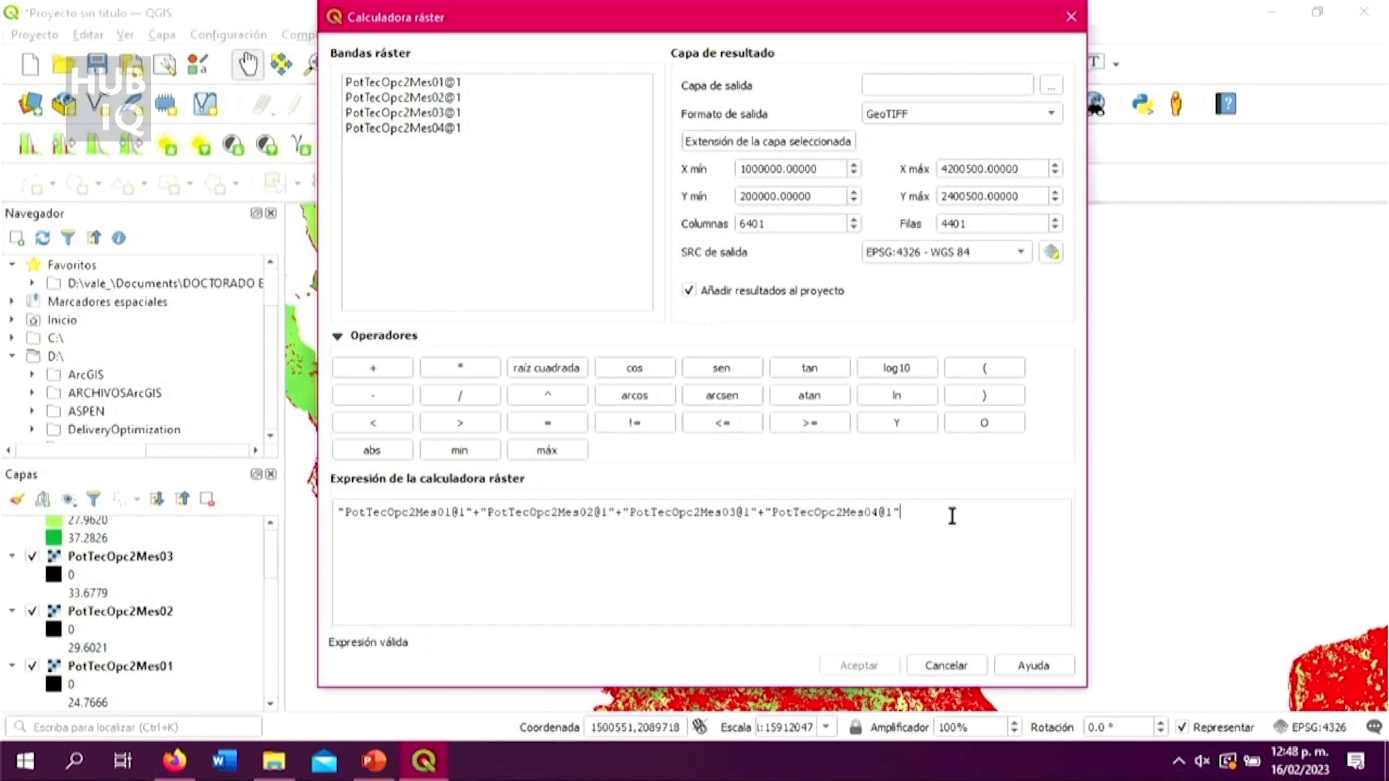
Step: Enclose the sum of the four monthly bands in parentheses and divide it by 4 to get the average
type(")")
left_click(337, 512)
type("(")
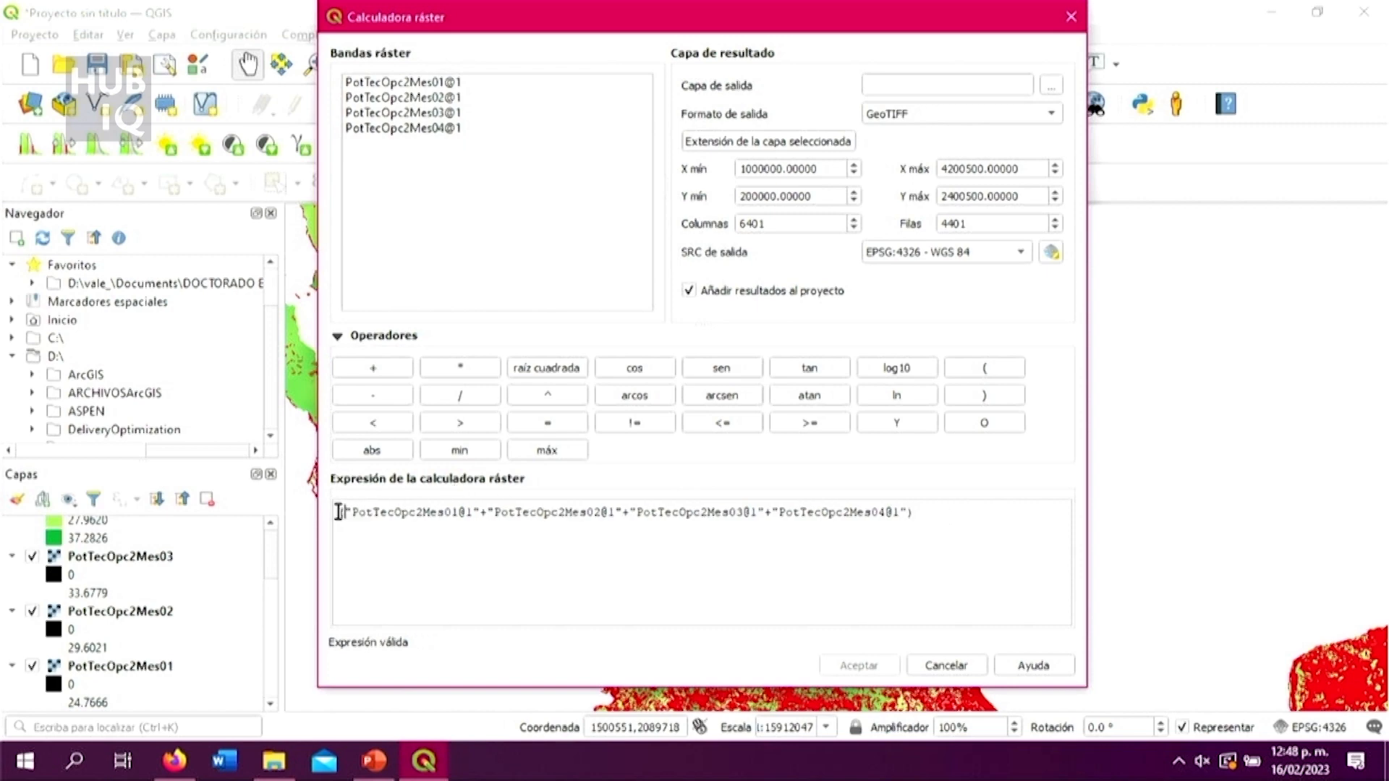
left_click(942, 515)
type("/4")
Step: Set the output layer to a file named P4MESES in the Álgebra de mapas folder under Curso HUBIQ P1, PARTE 3
left_click(1051, 88)
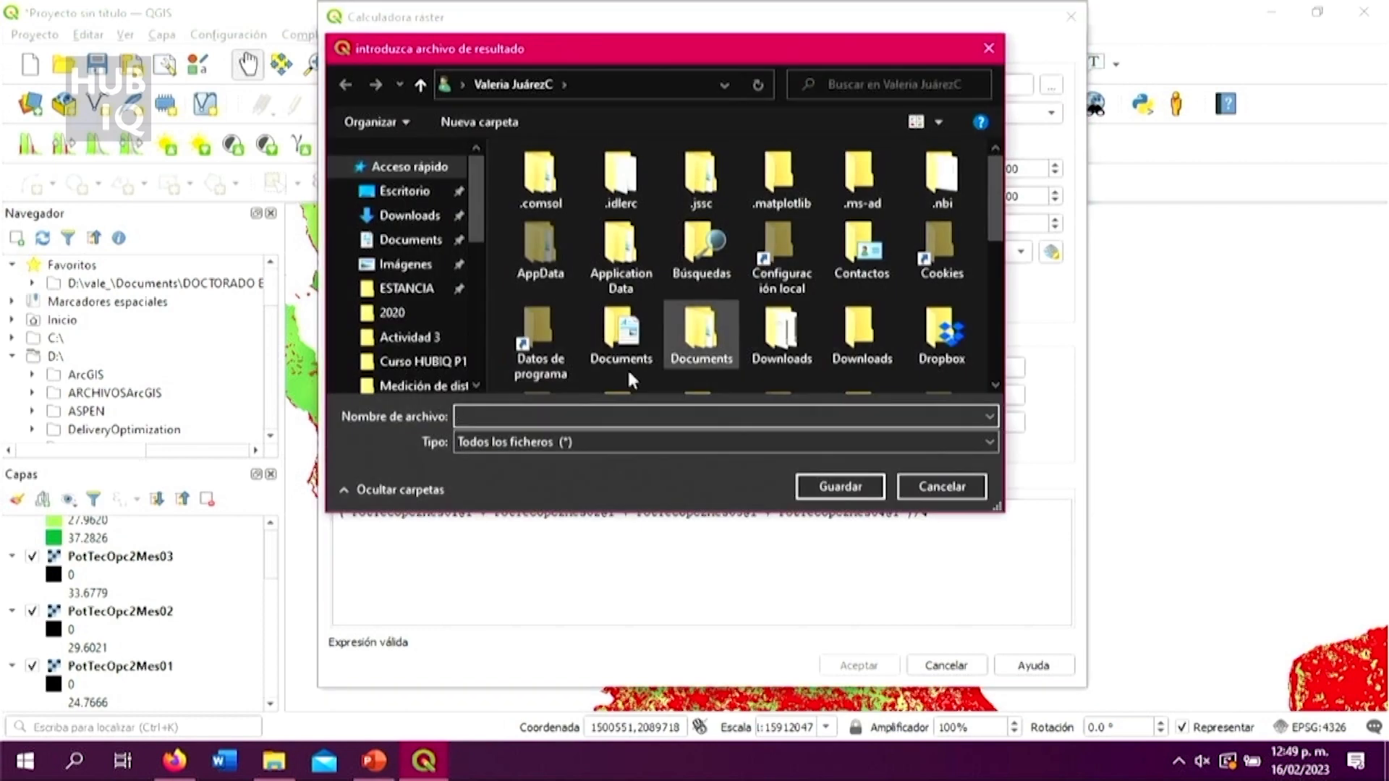
left_click(430, 213)
double_click(545, 212)
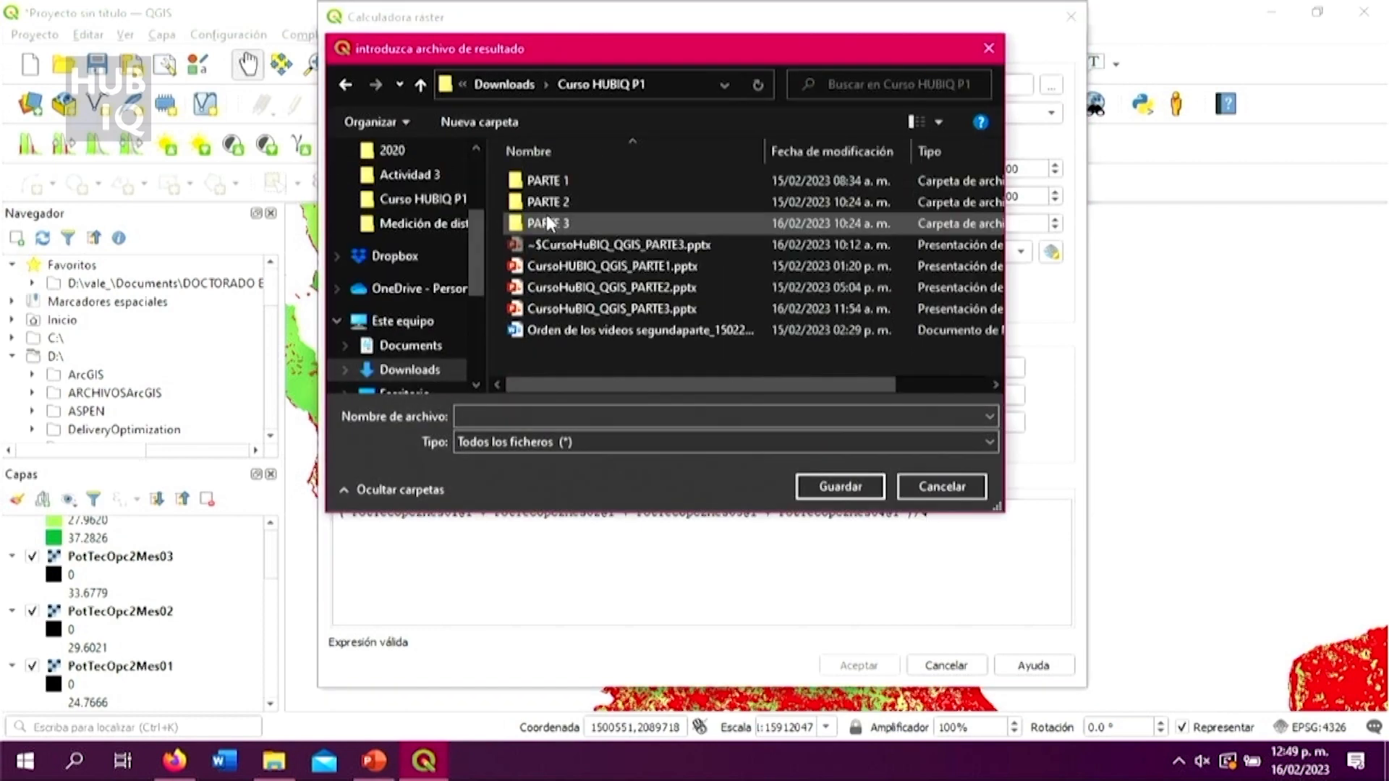
double_click(549, 220)
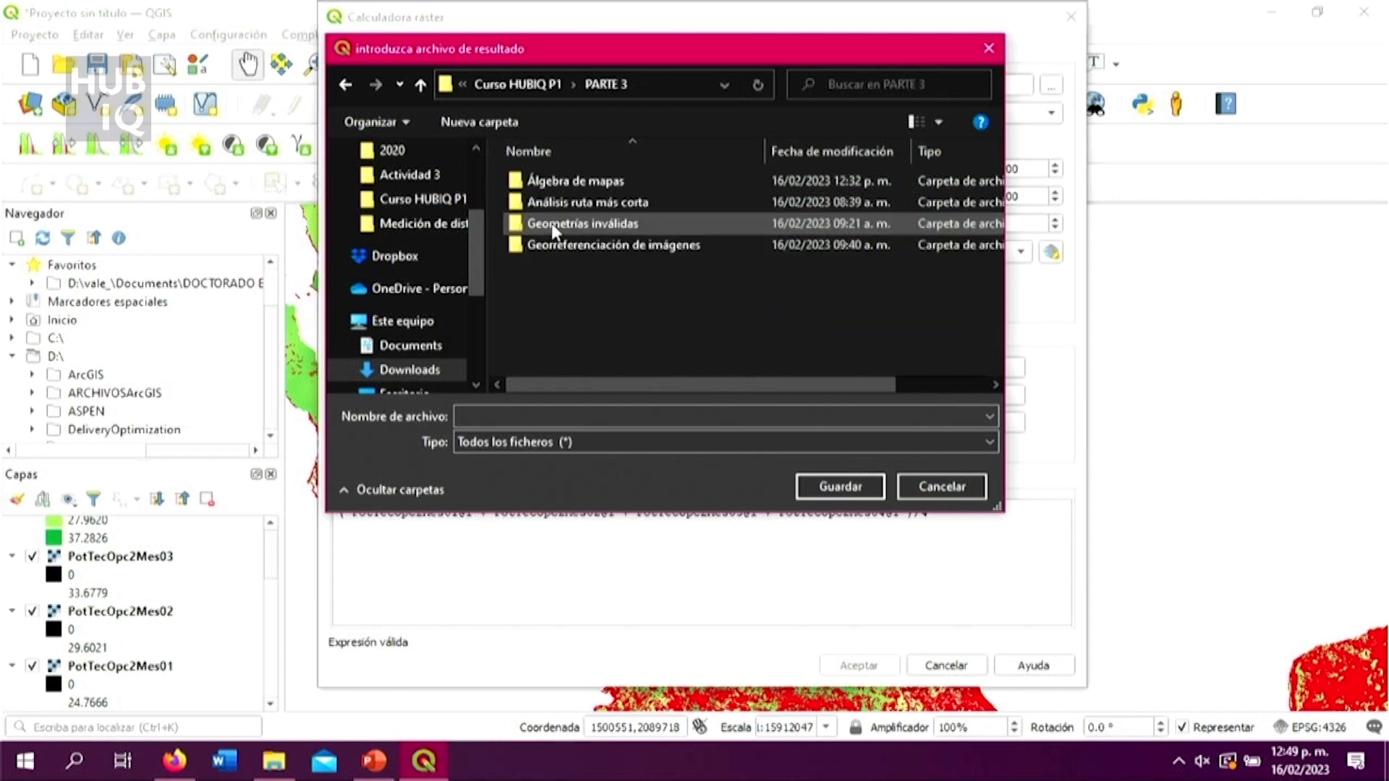
double_click(563, 185)
left_click(607, 414)
type("P")
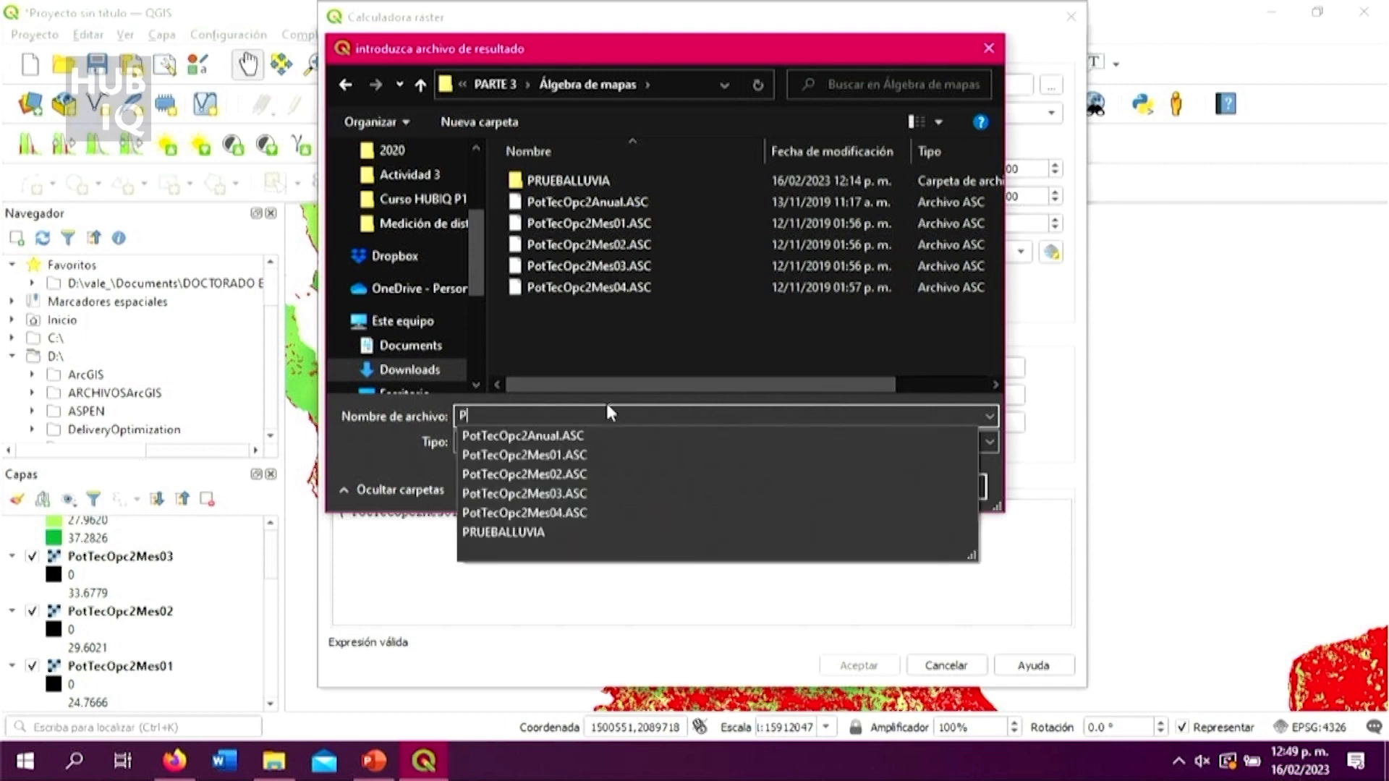
type("4MESES")
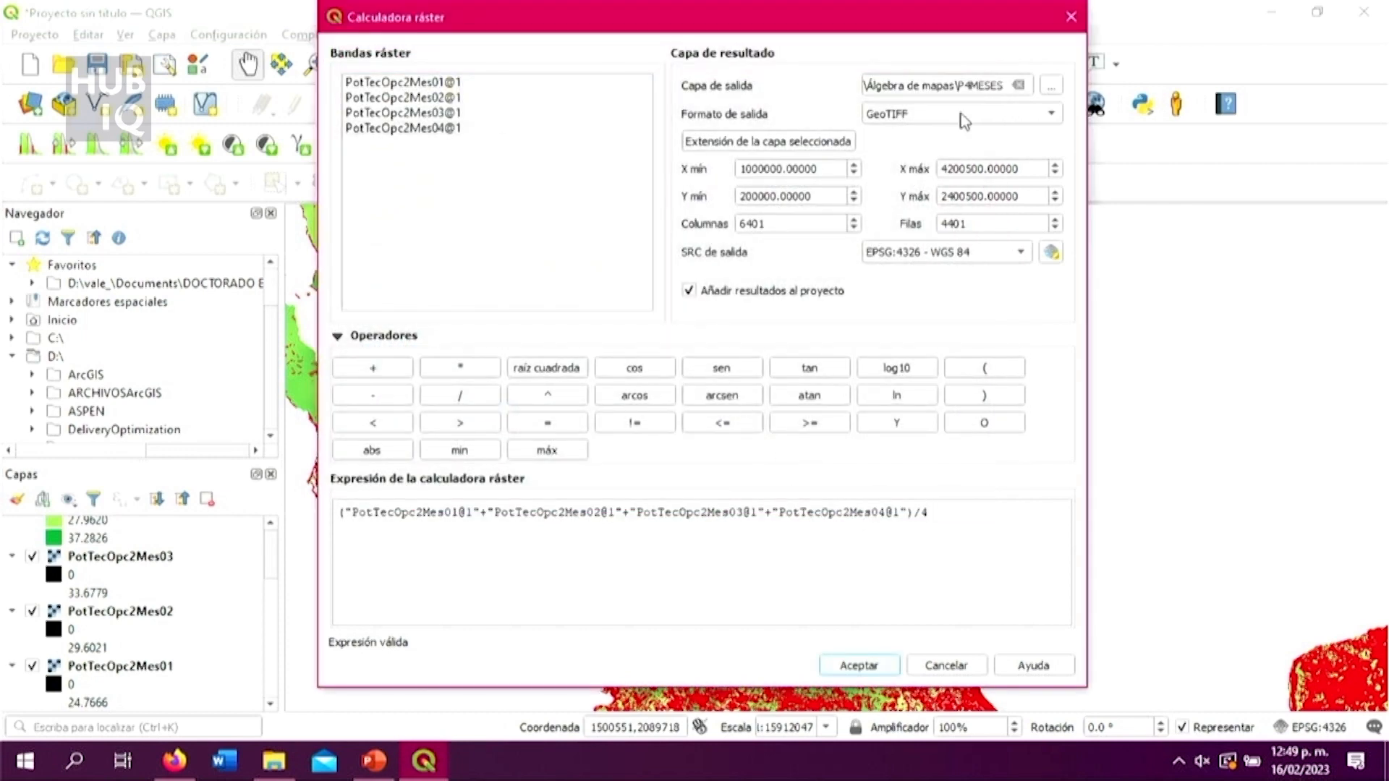
Step: Look through the available raster output formats and set the result's format to GeoPackage
left_click(965, 120)
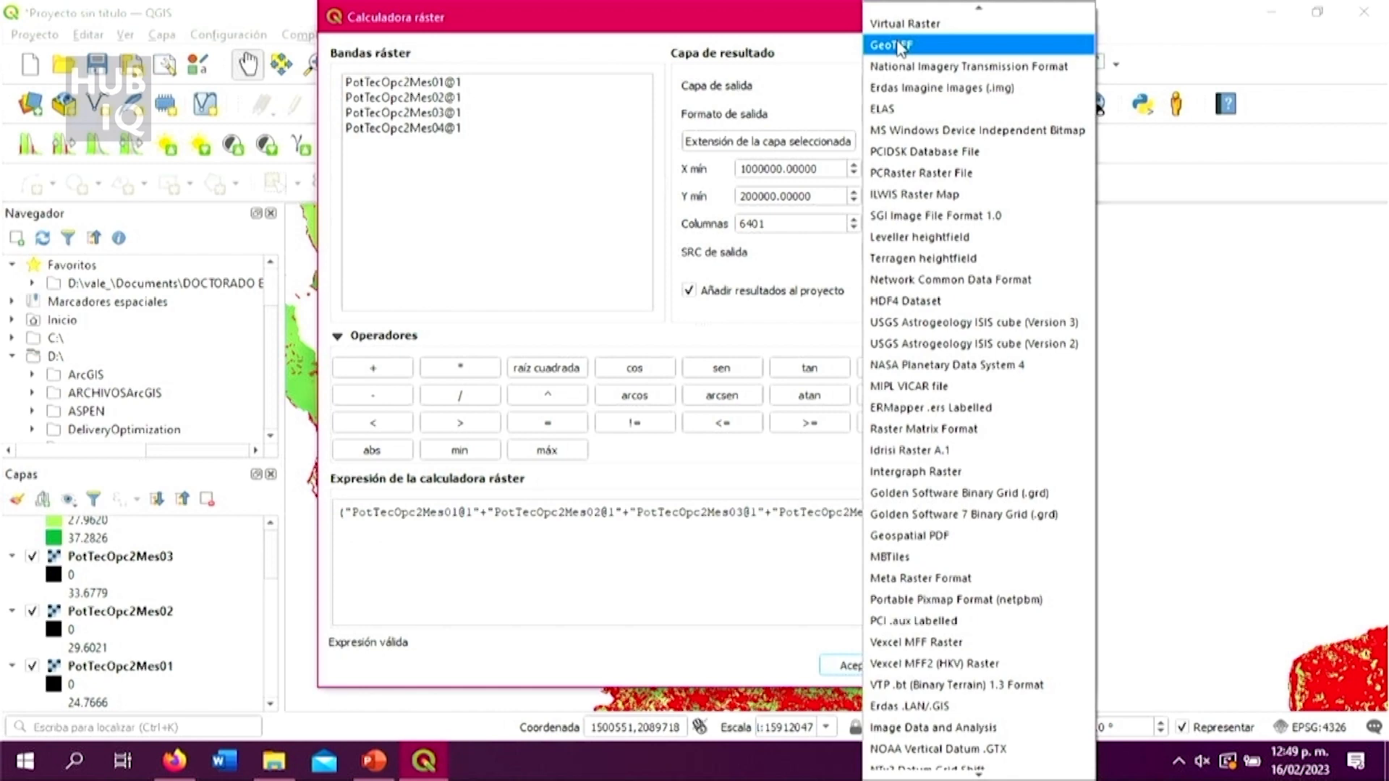
scroll(940, 217, "down", 5)
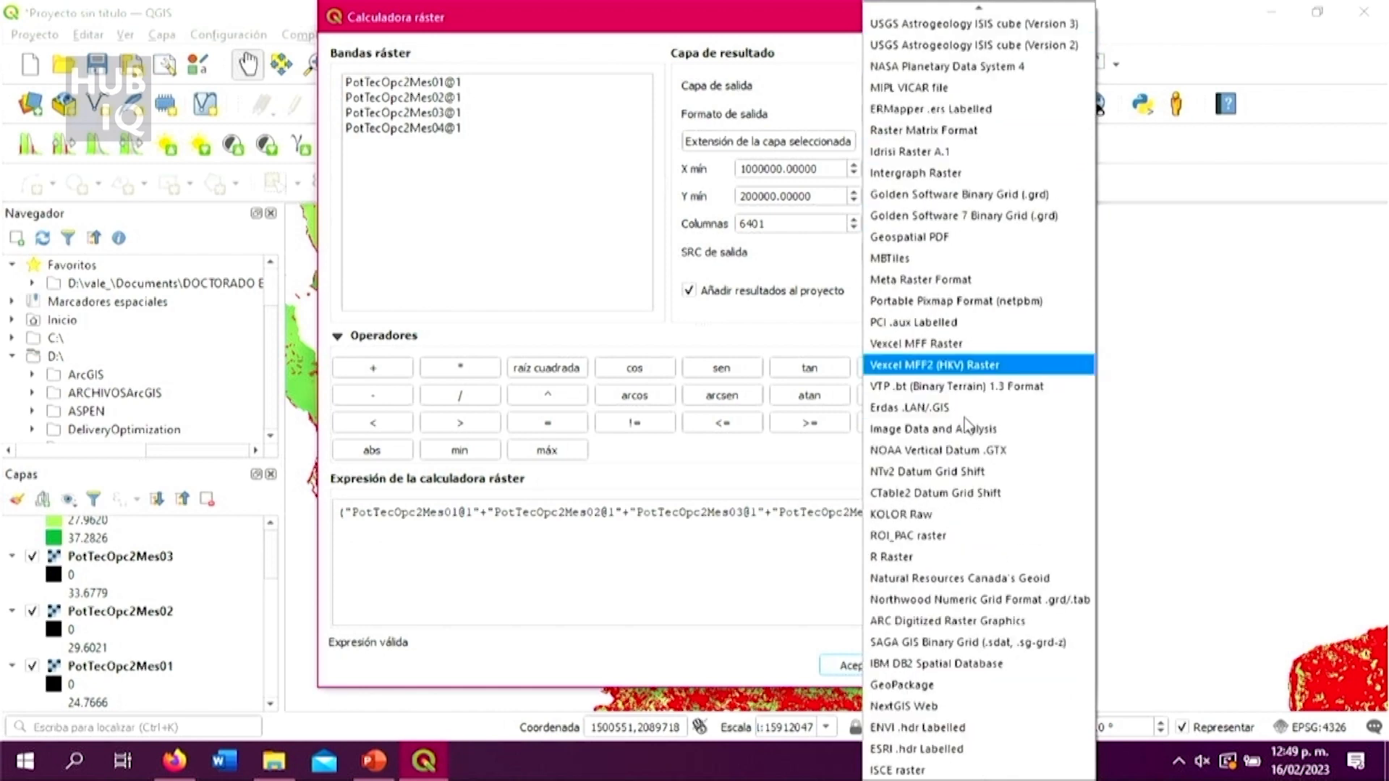
scroll(965, 424, "up", 5)
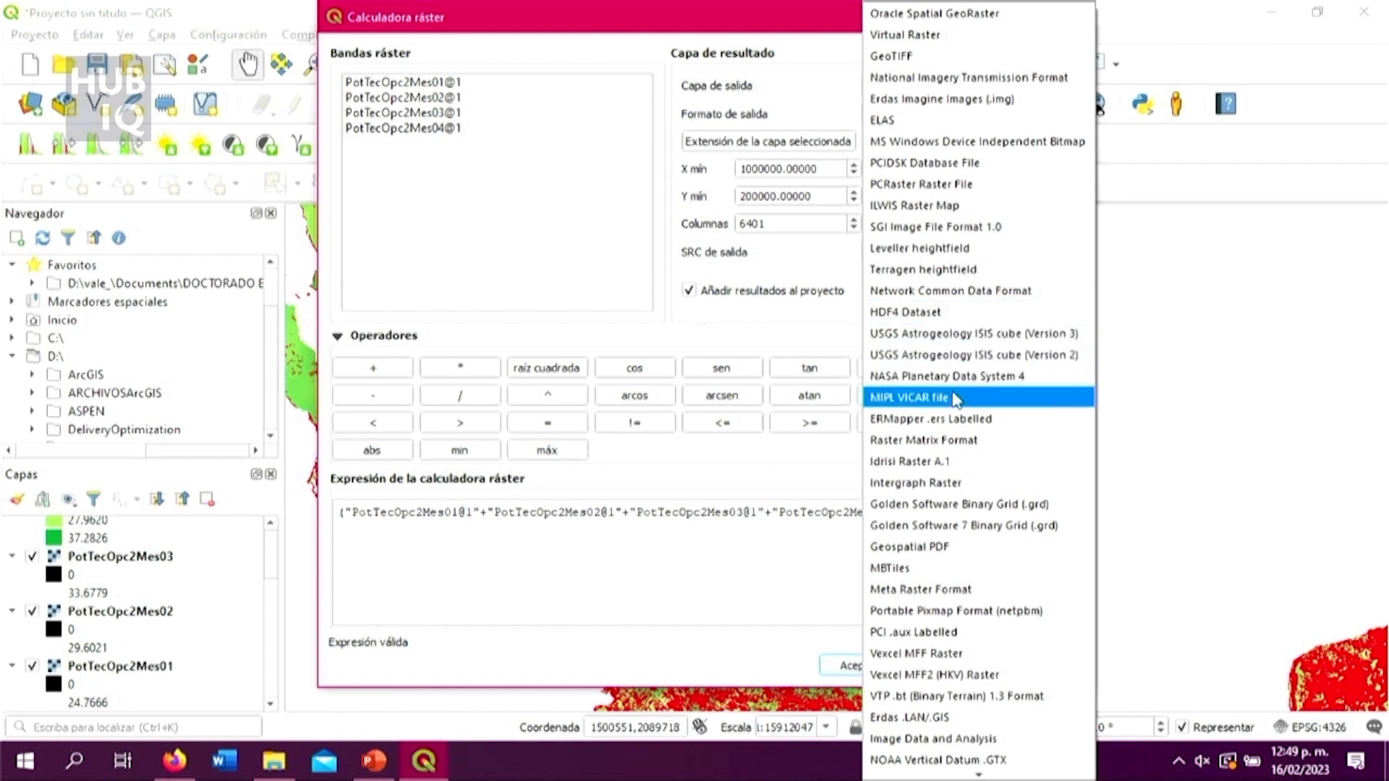
scroll(956, 400, "down", 5)
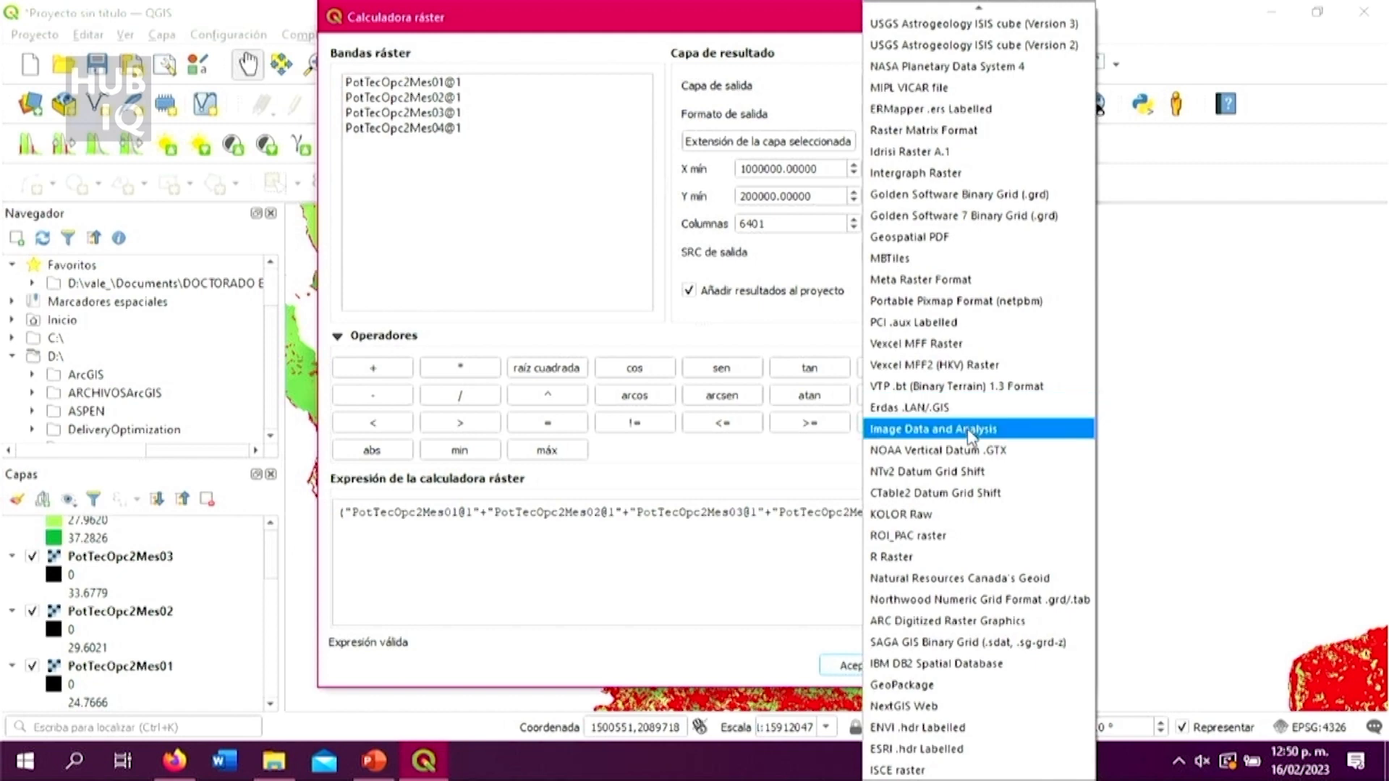
left_click(945, 685)
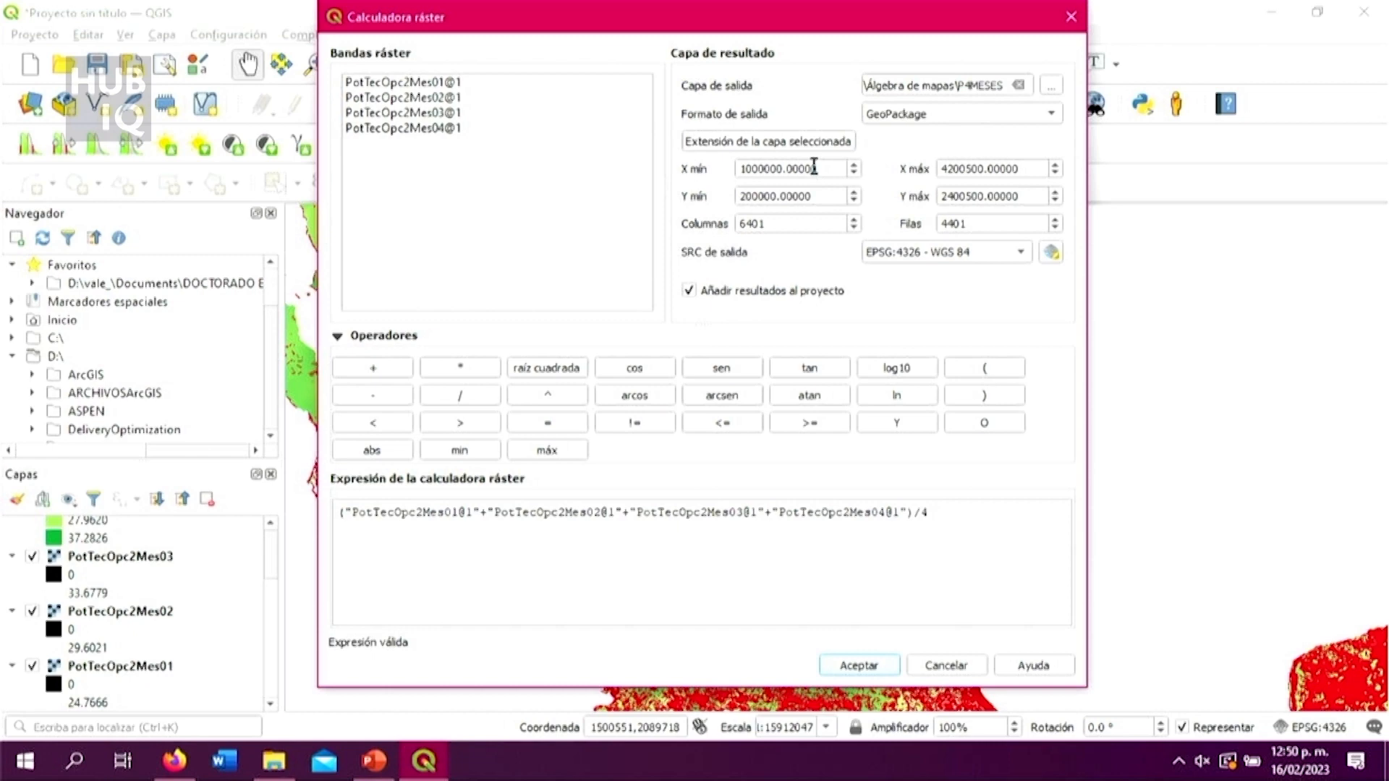
Step: Choose EPSG:4326 - WGS 84 as the output CRS and run the raster calculation
left_click(977, 253)
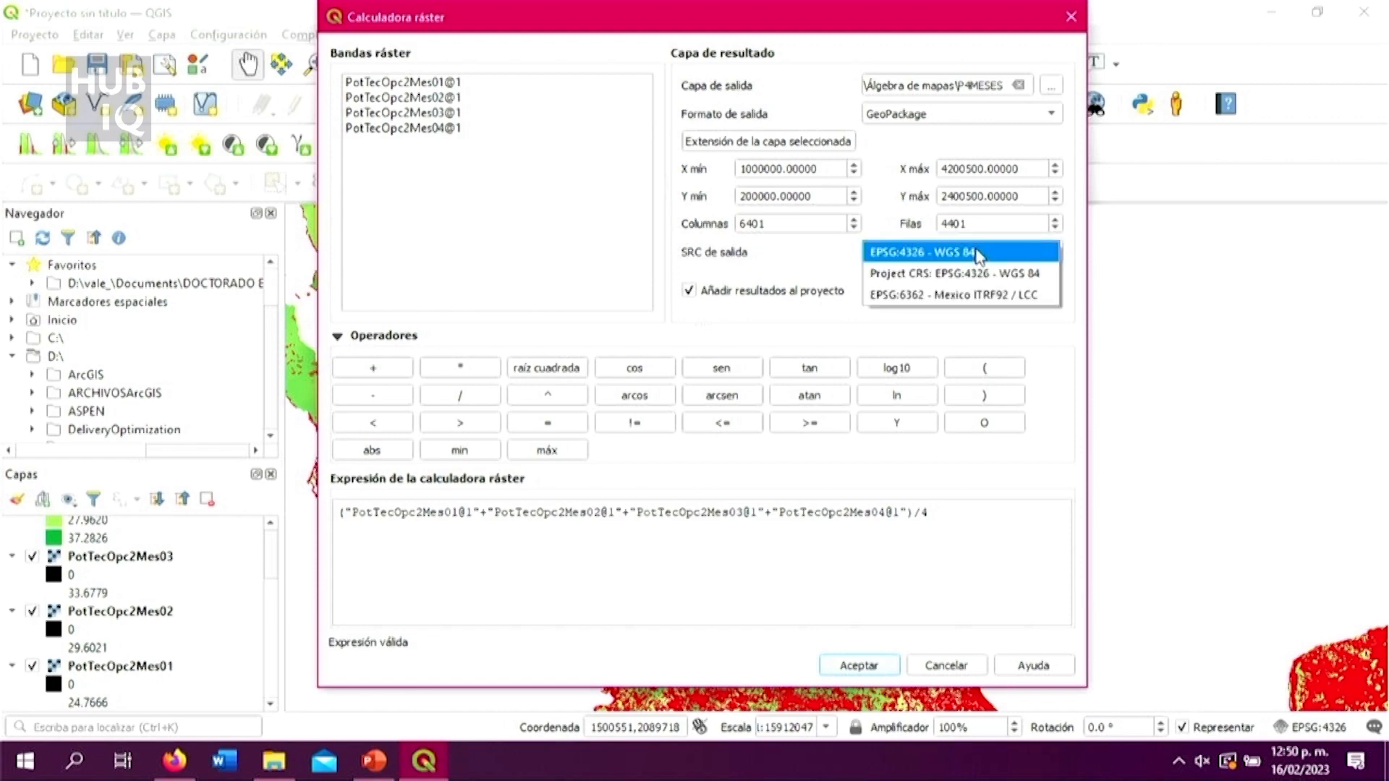
left_click(1000, 255)
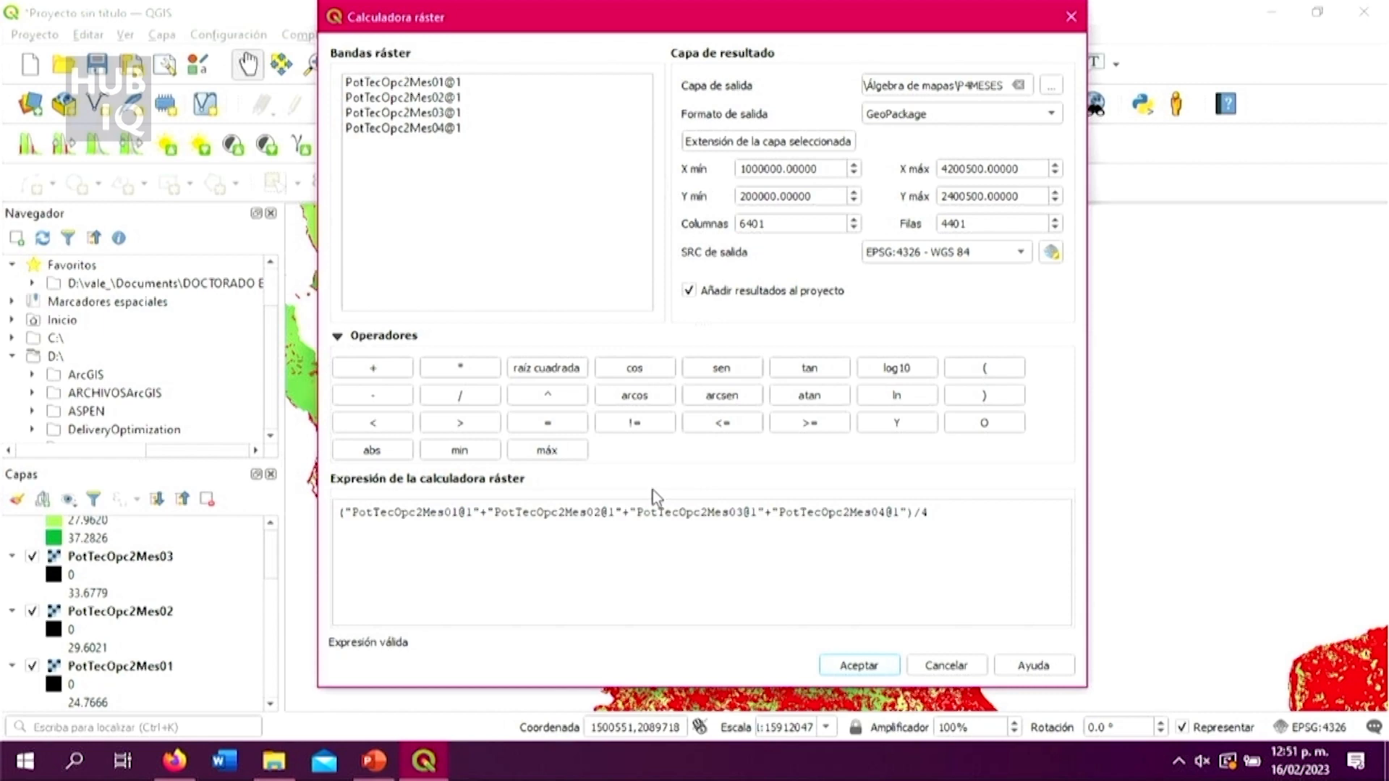
left_click(859, 665)
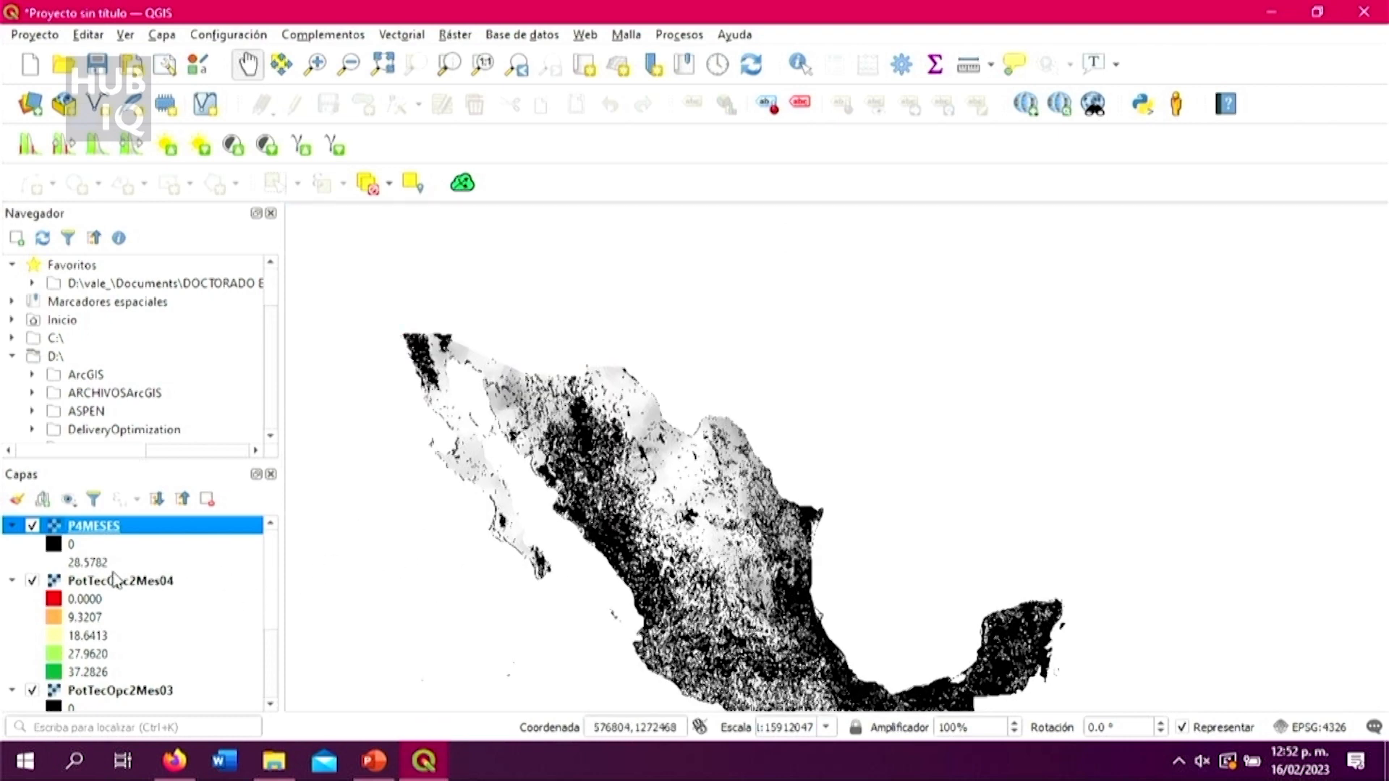
Step: Hide the PotTecOpc2Mes04 layer and examine the P4MESES raster over central and western Mexico at different scales
left_click(33, 581)
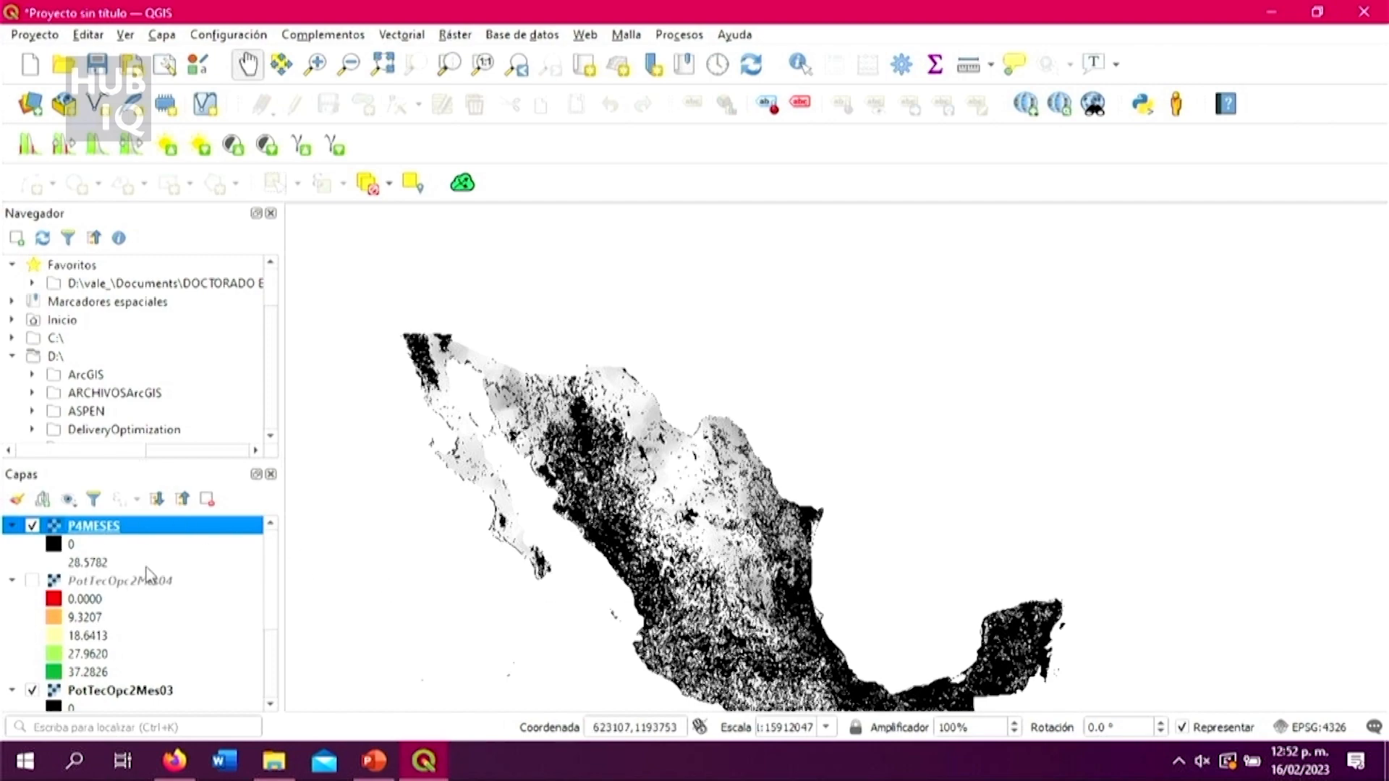
scroll(586, 559, "up", 3)
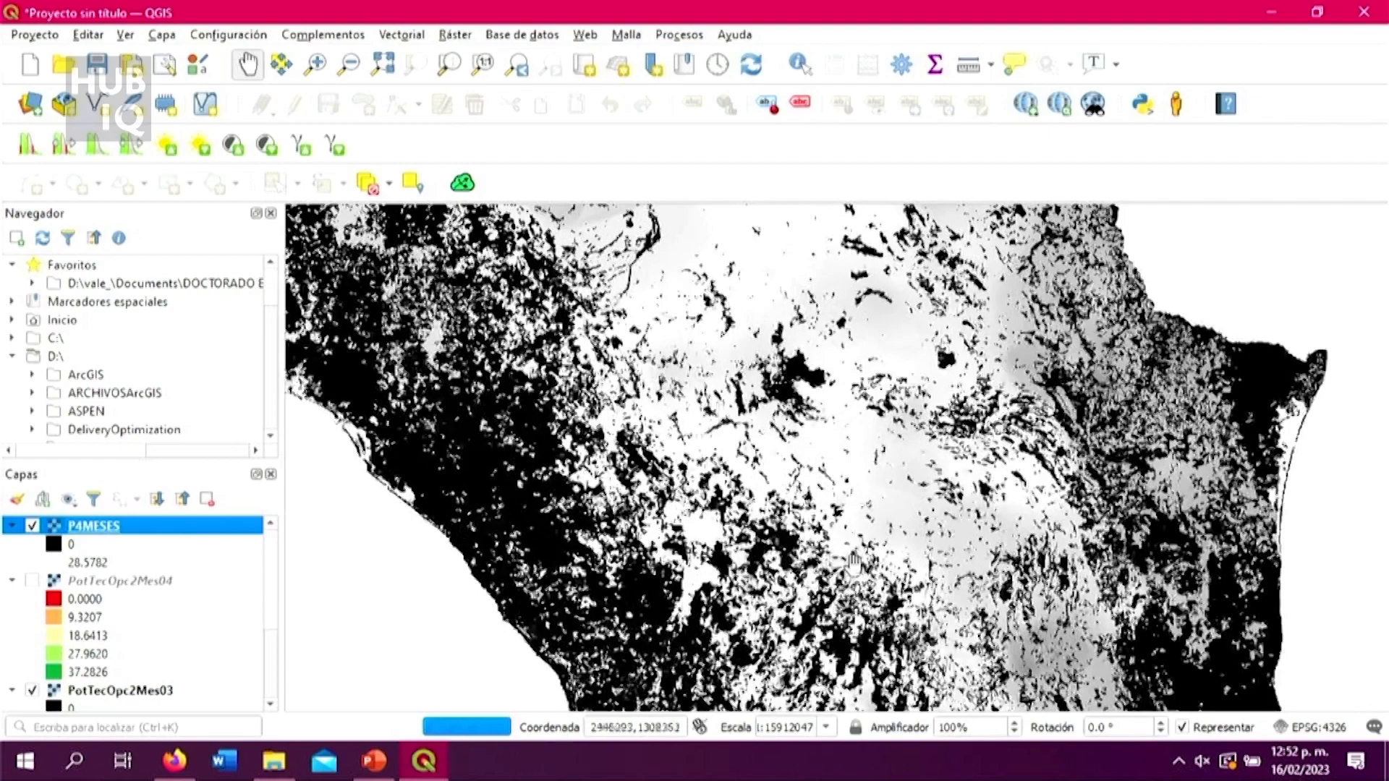
left_click_drag(832, 554, 803, 466)
scroll(862, 571, "down", 1)
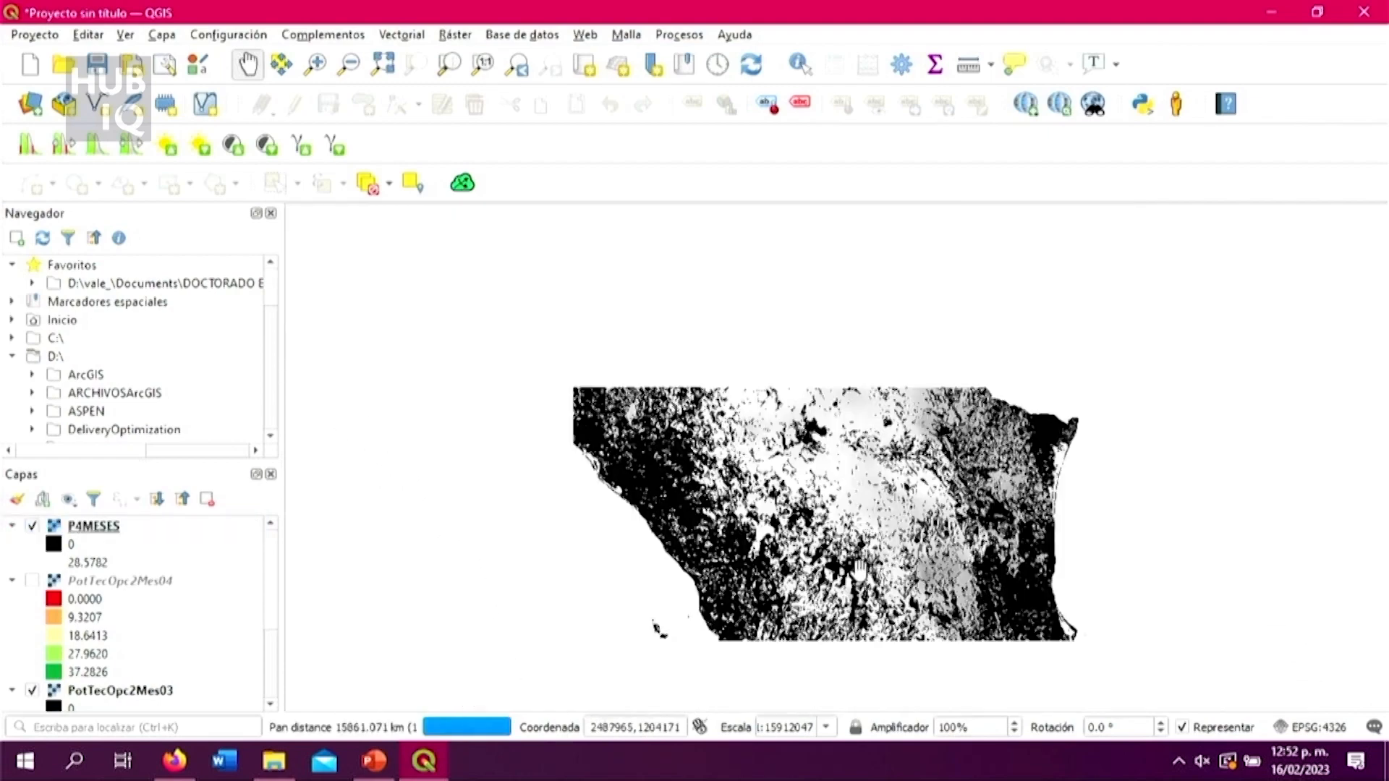
scroll(911, 589, "up", 1)
scroll(898, 572, "up", 1)
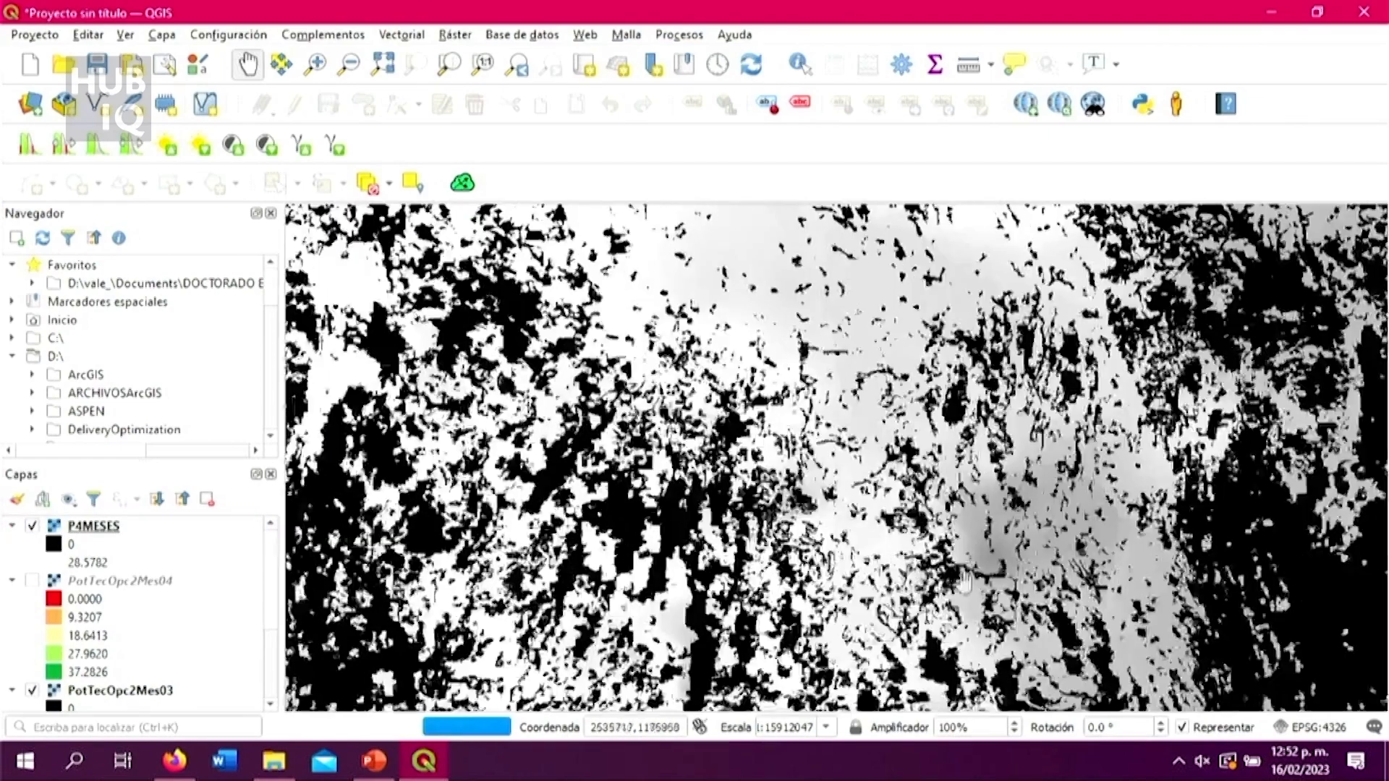
left_click_drag(1013, 603, 849, 421)
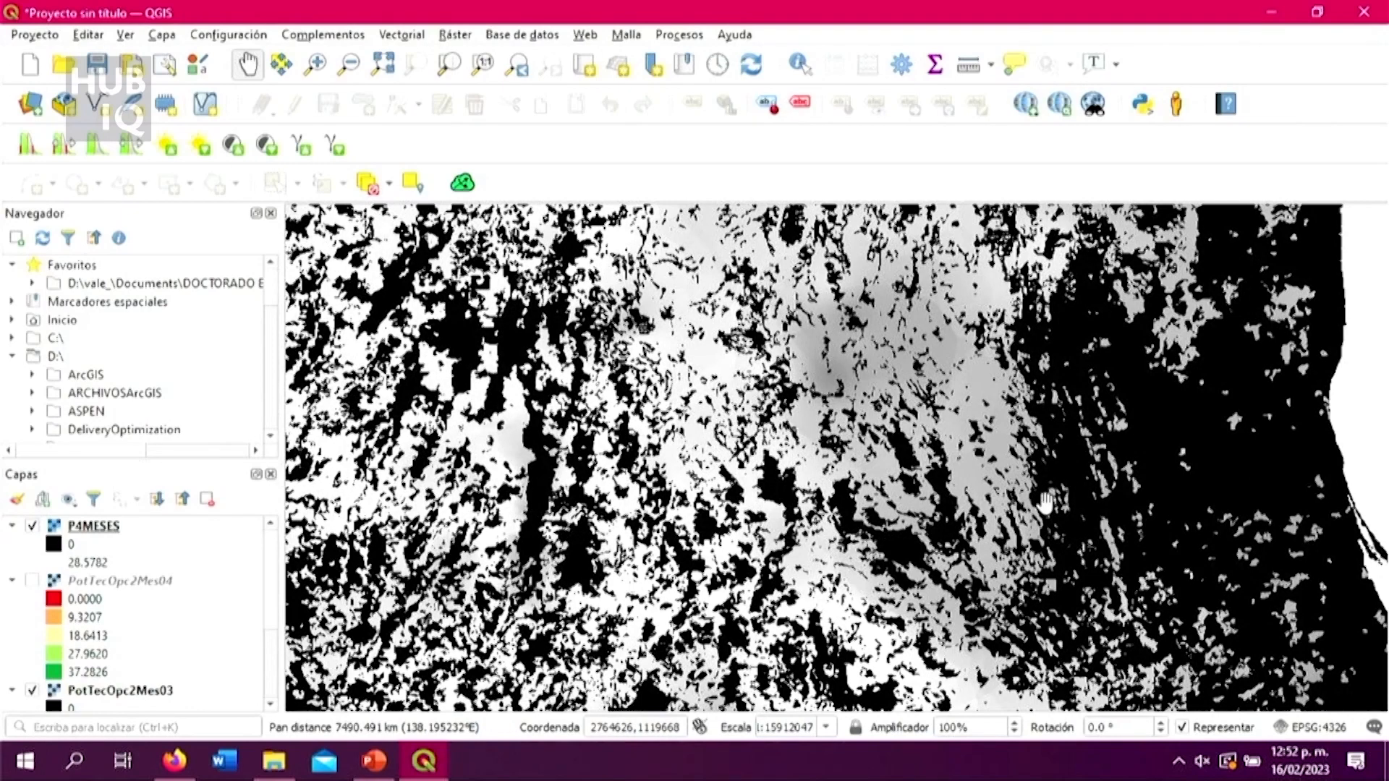
scroll(1045, 507, "down", 1)
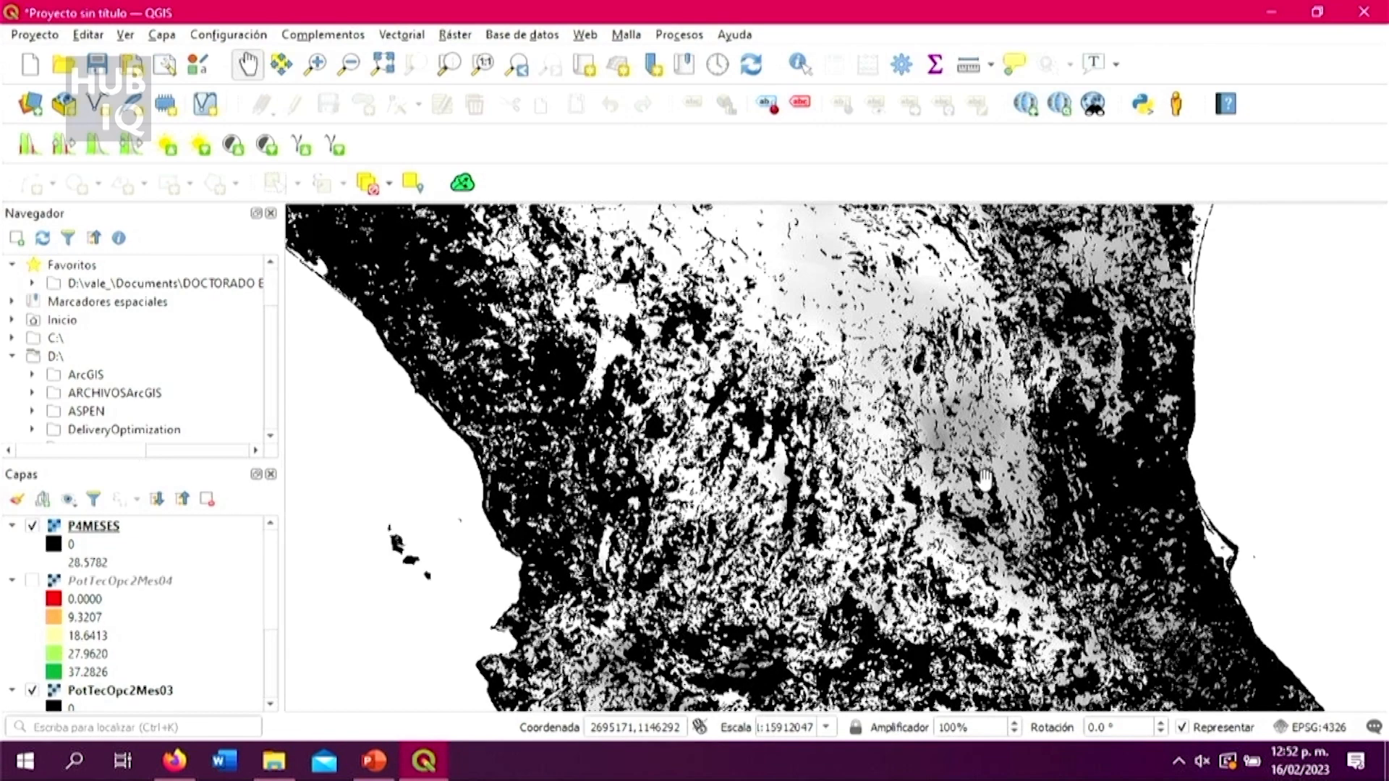
scroll(985, 479, "down", 1)
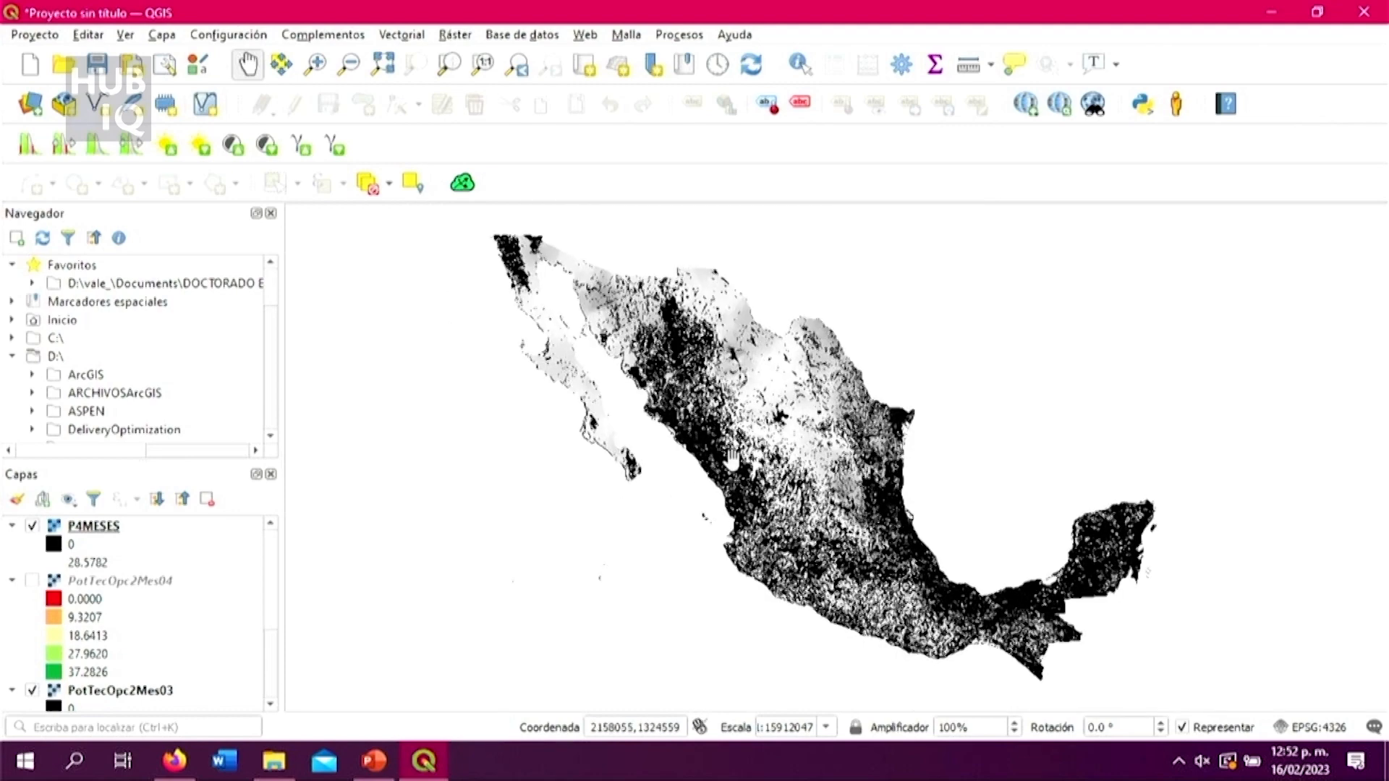
scroll(723, 520, "up", 2)
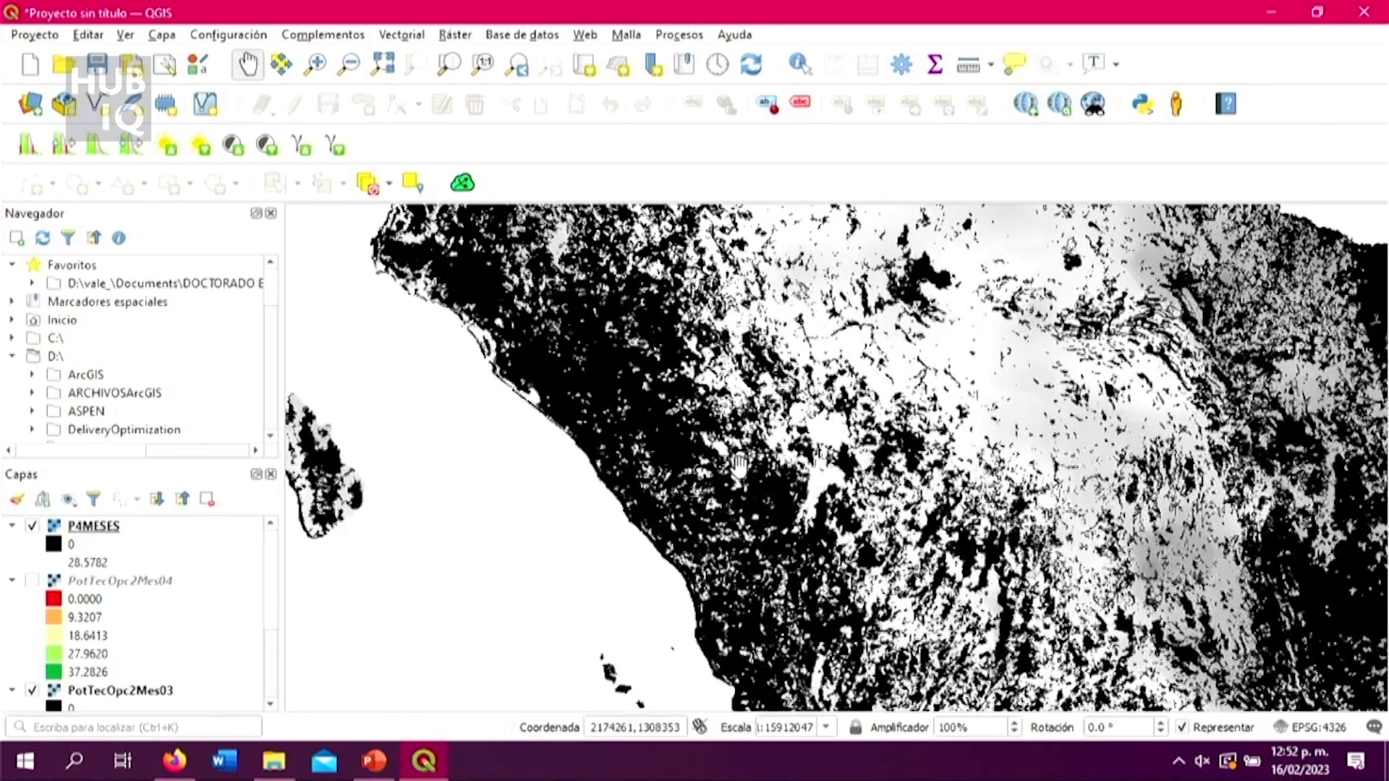
scroll(737, 462, "down", 2)
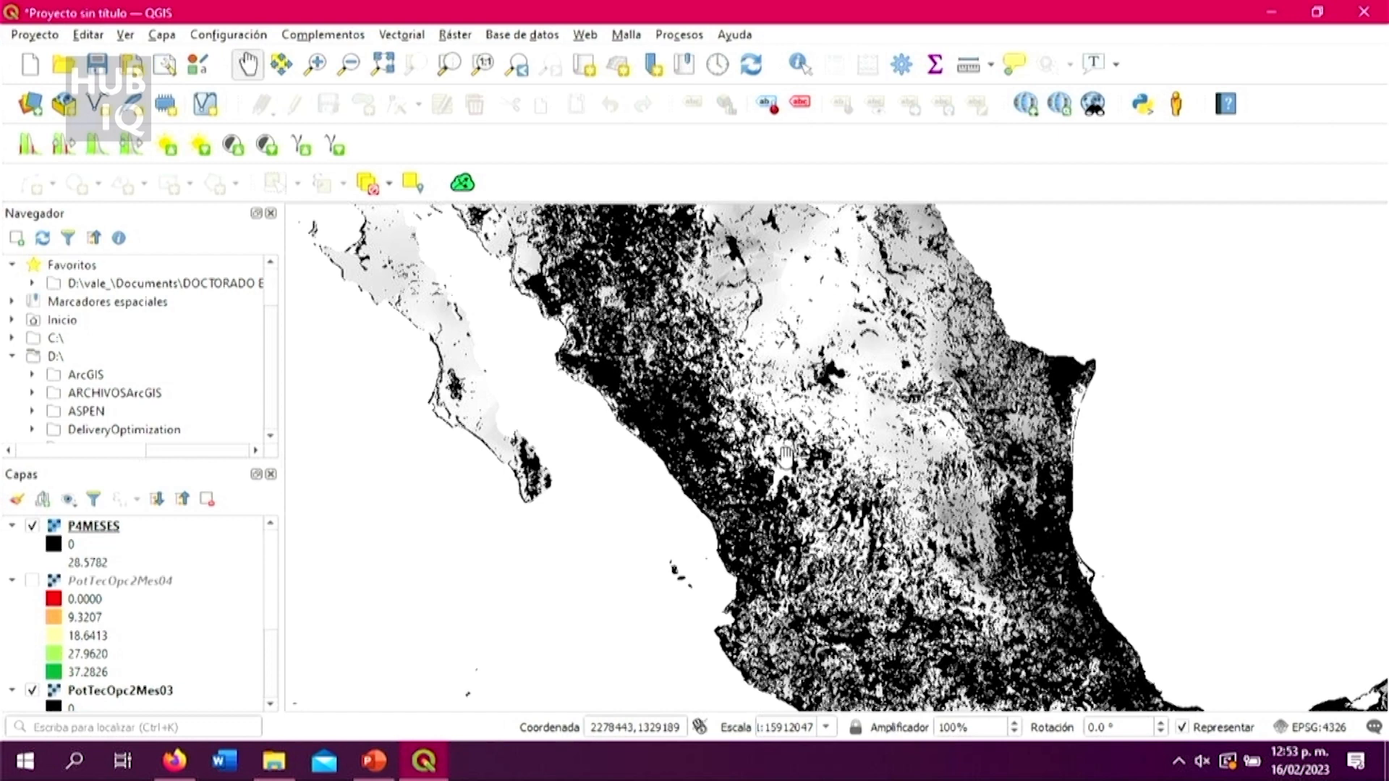
Step: In a new raster calculation, enter the expression ("P4MESES@1"/1000) to divide the P4MESES band by 1000
left_click(466, 36)
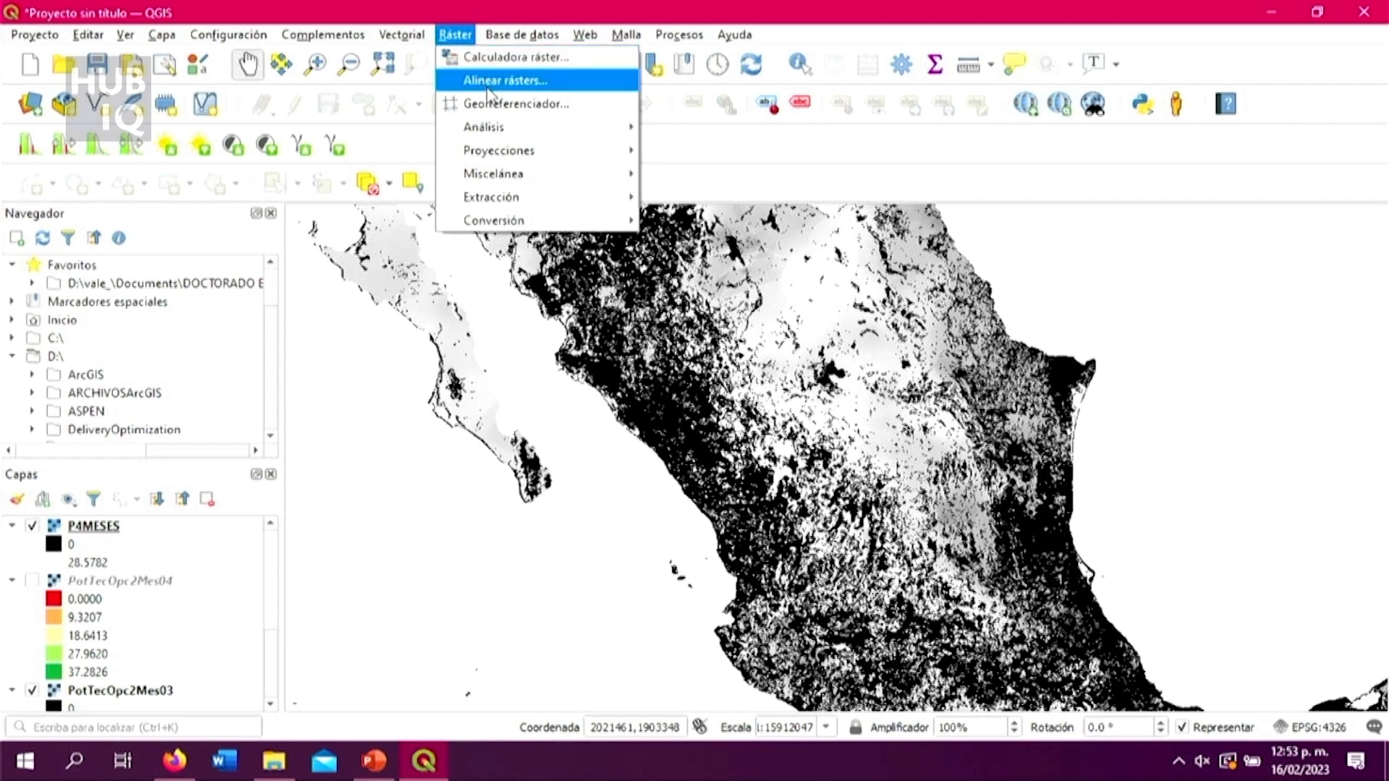
left_click(481, 58)
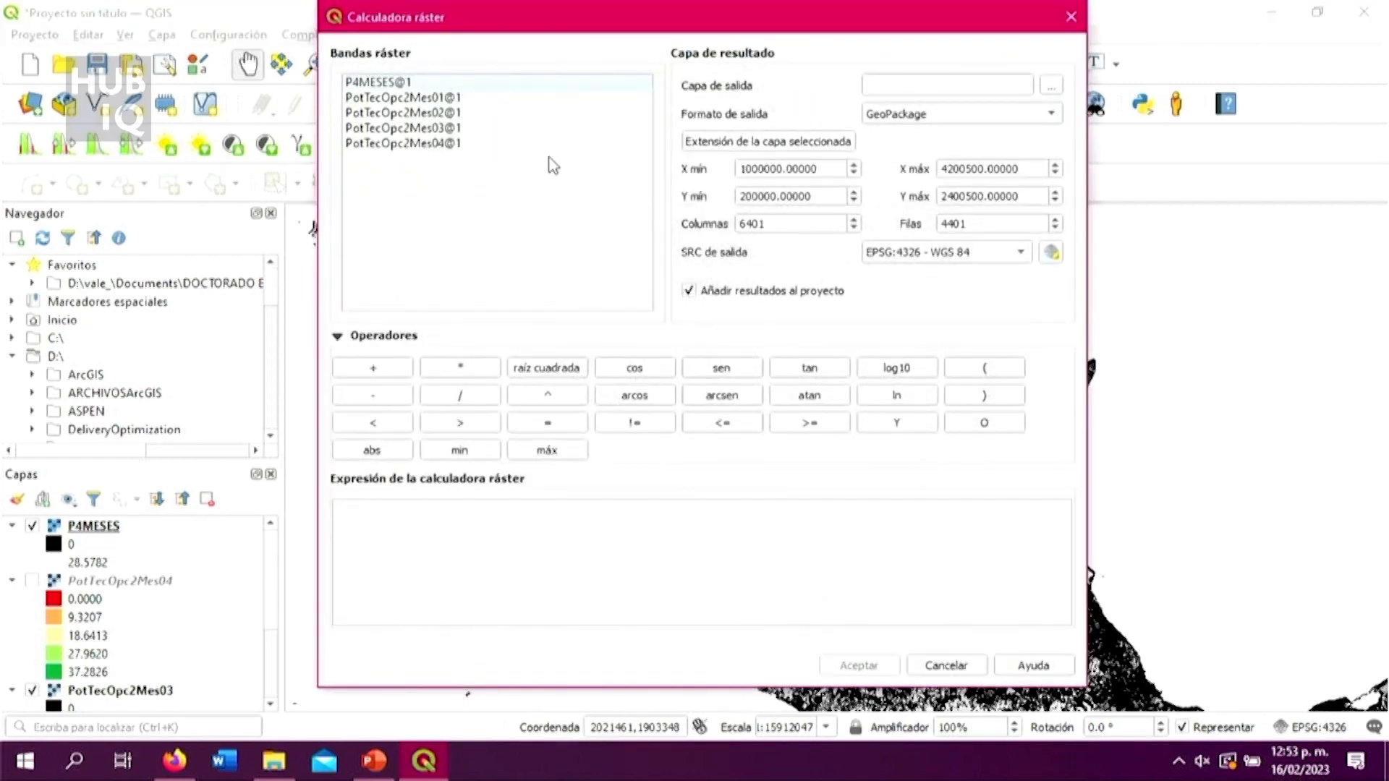
double_click(511, 85)
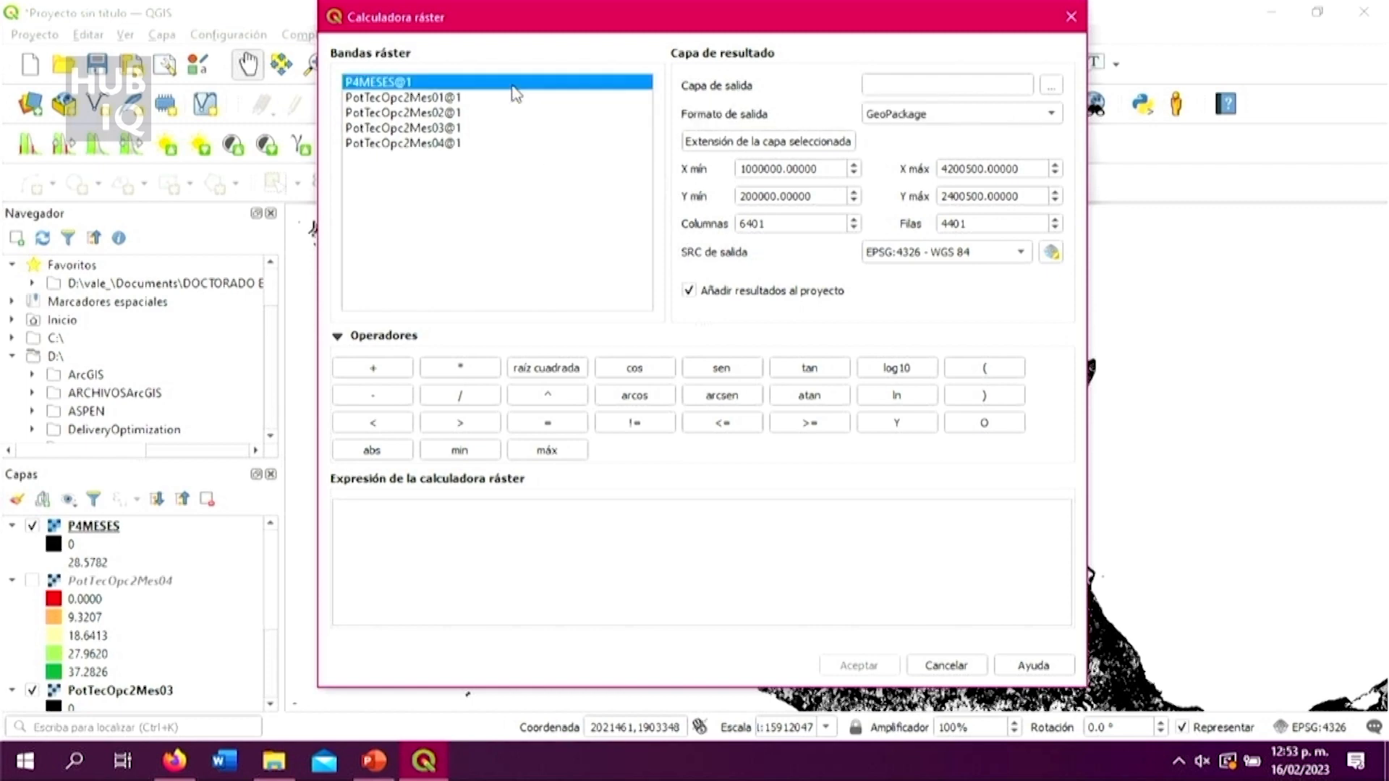
left_click(547, 513)
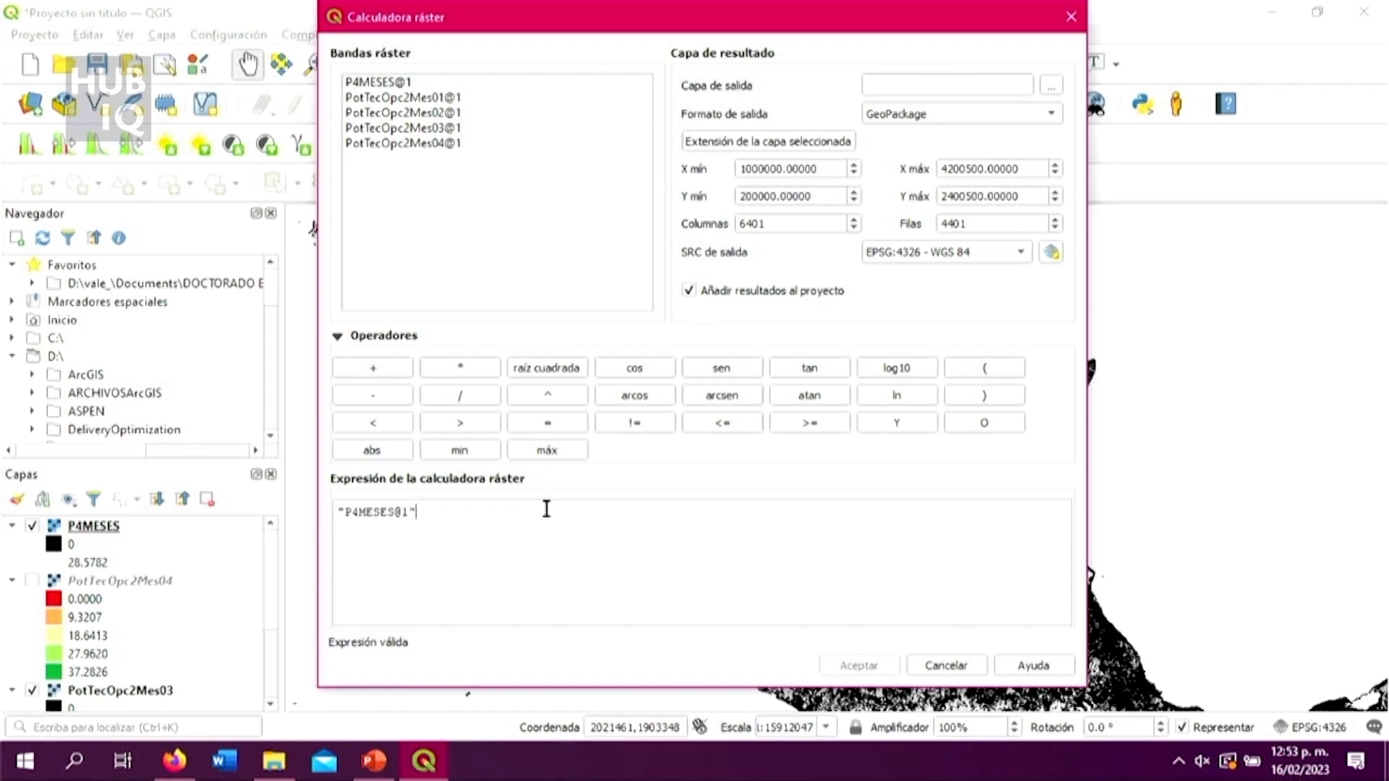
type("/100")
key("BackSpace")
key("BackSpace")
key("BackSpace")
key("BackSpace")
type("/1000")
type(")")
left_click(340, 514)
type("(")
Step: Extend the expression with a multiplication by (1000*1000), giving ("P4MESES@1"/1000)*(1000*1000)
left_click(464, 515)
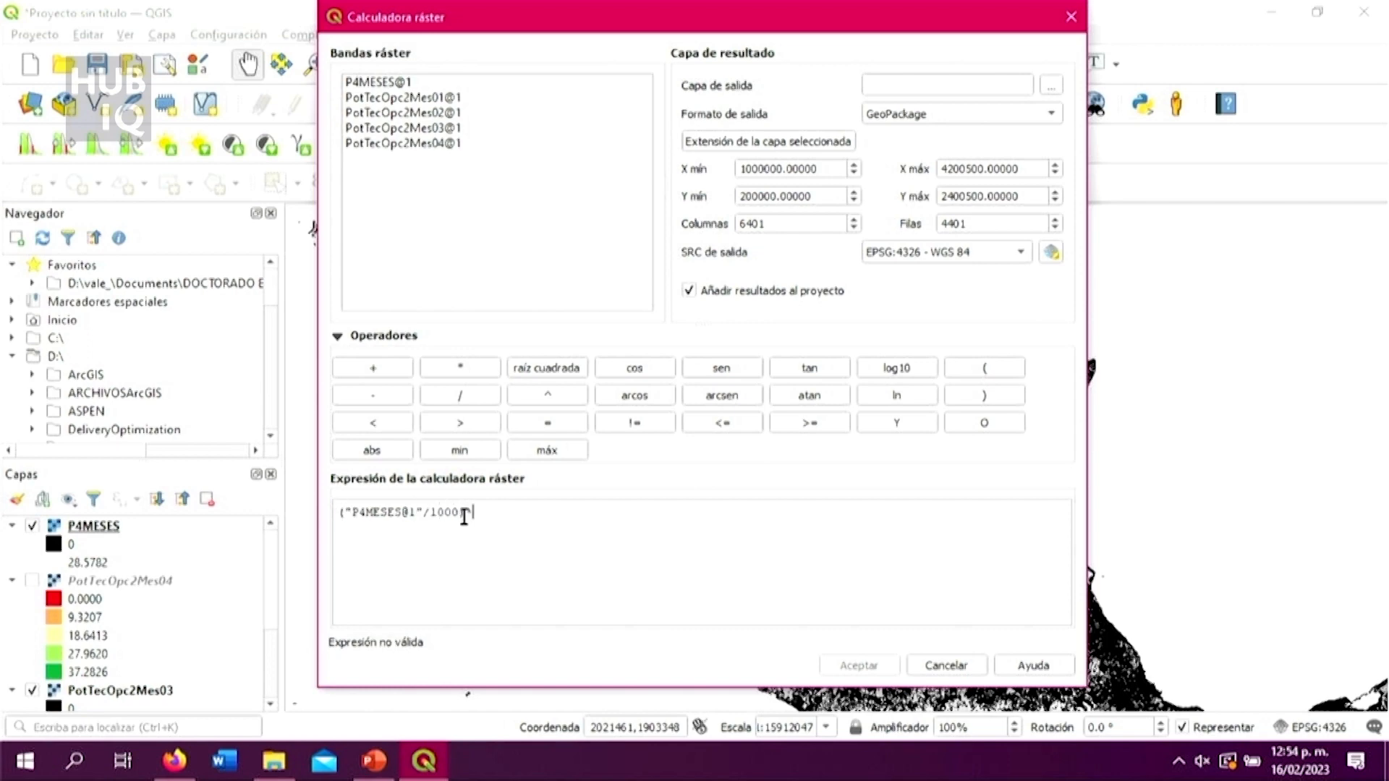
type("(")
type("1000")
type("^*1000")
type(")")
left_click(513, 512)
type("*")
Step: Name the output layer P4MESESKWKM2 in the Álgebra de mapas folder and run the raster calculation
left_click(1051, 85)
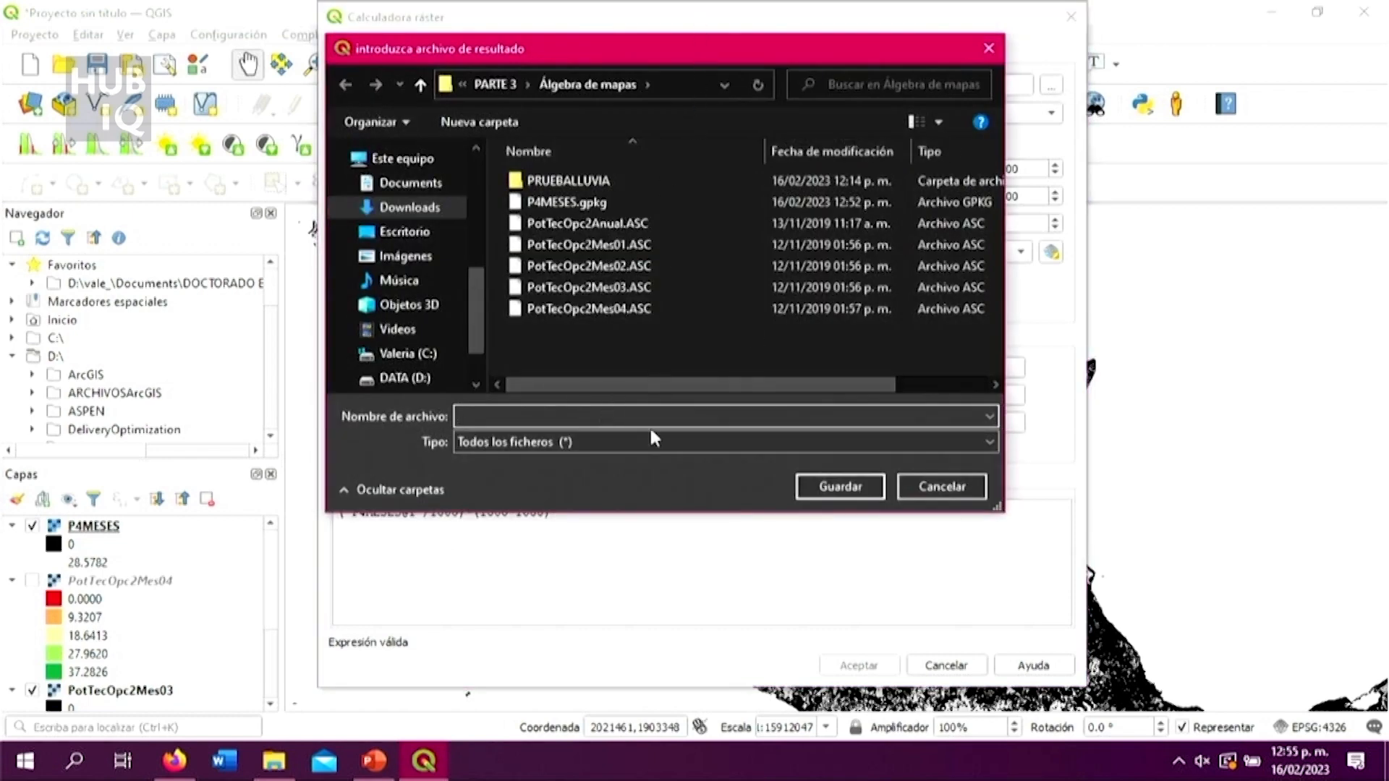
type("P")
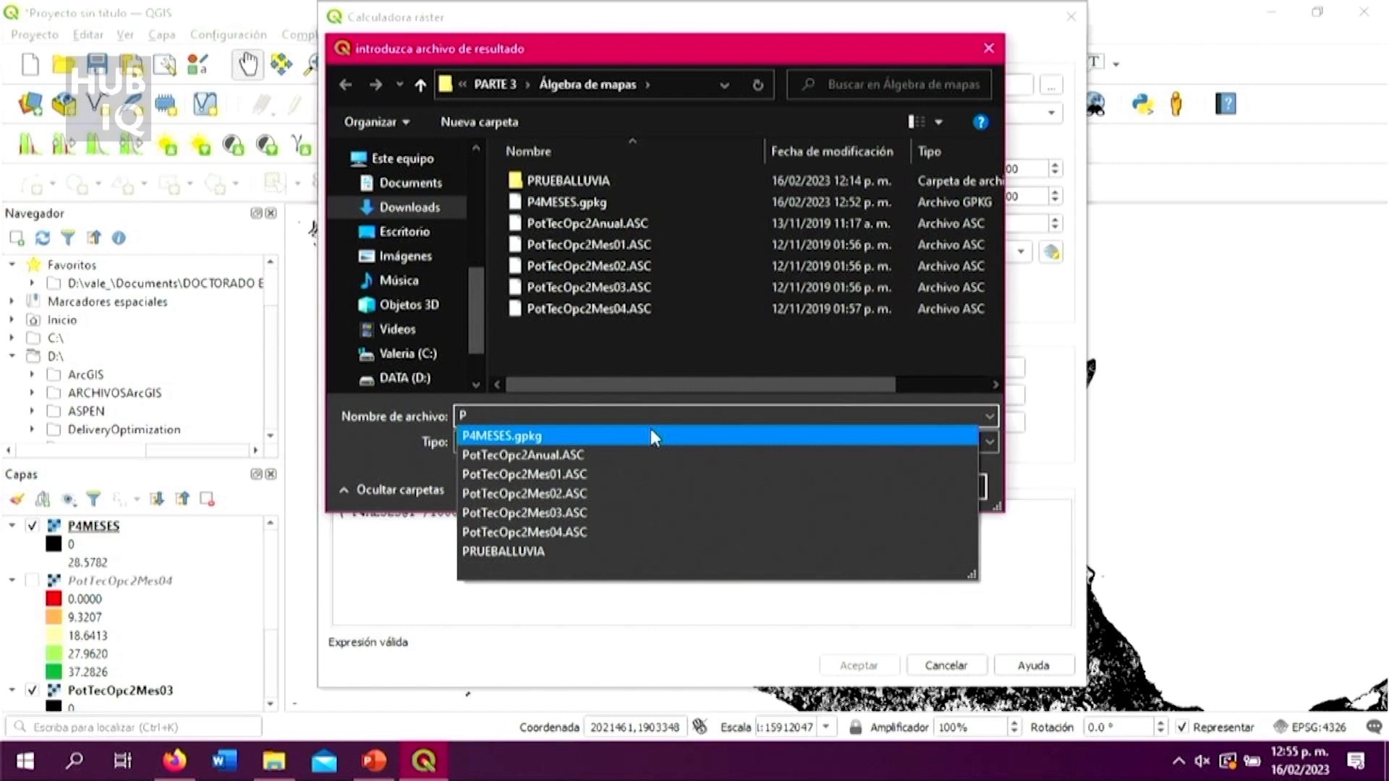
type("4MESES")
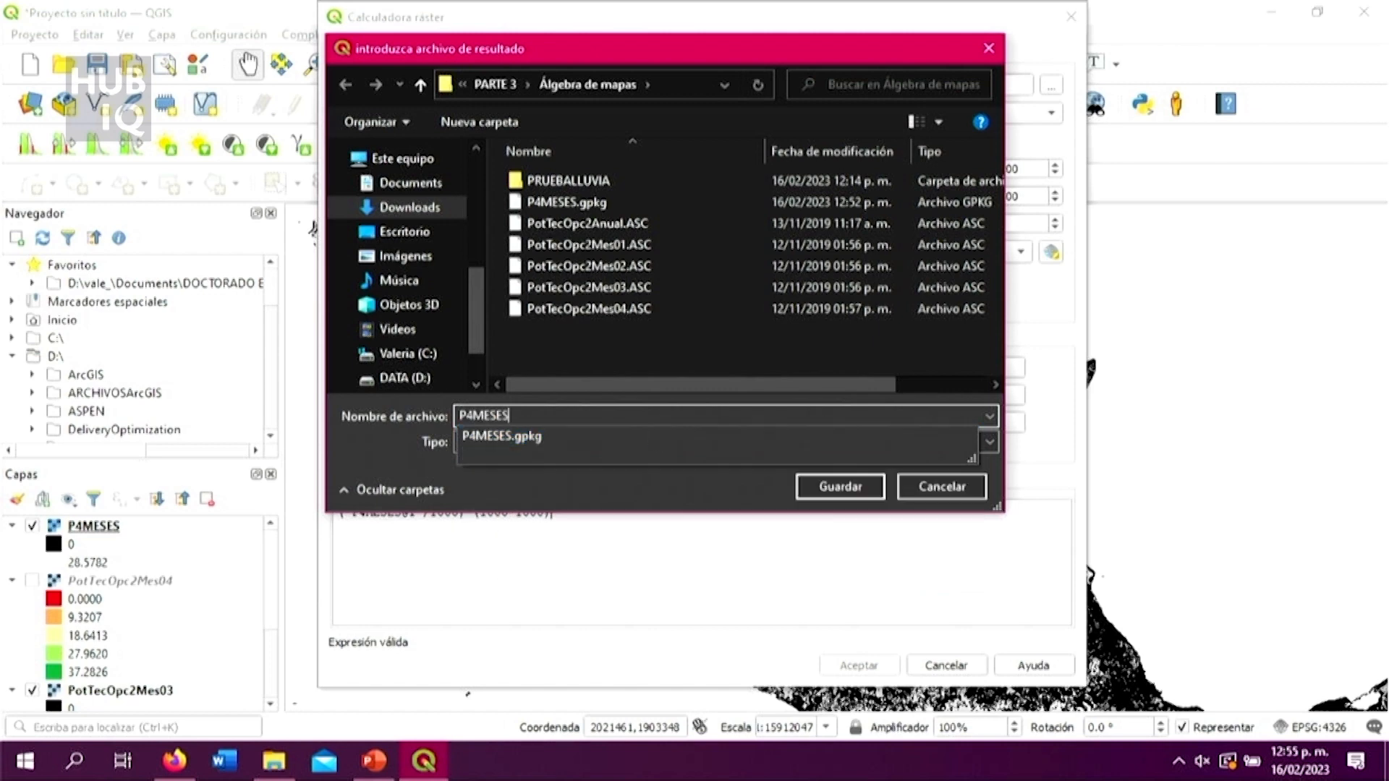
left_click(649, 426)
type("KWKM2")
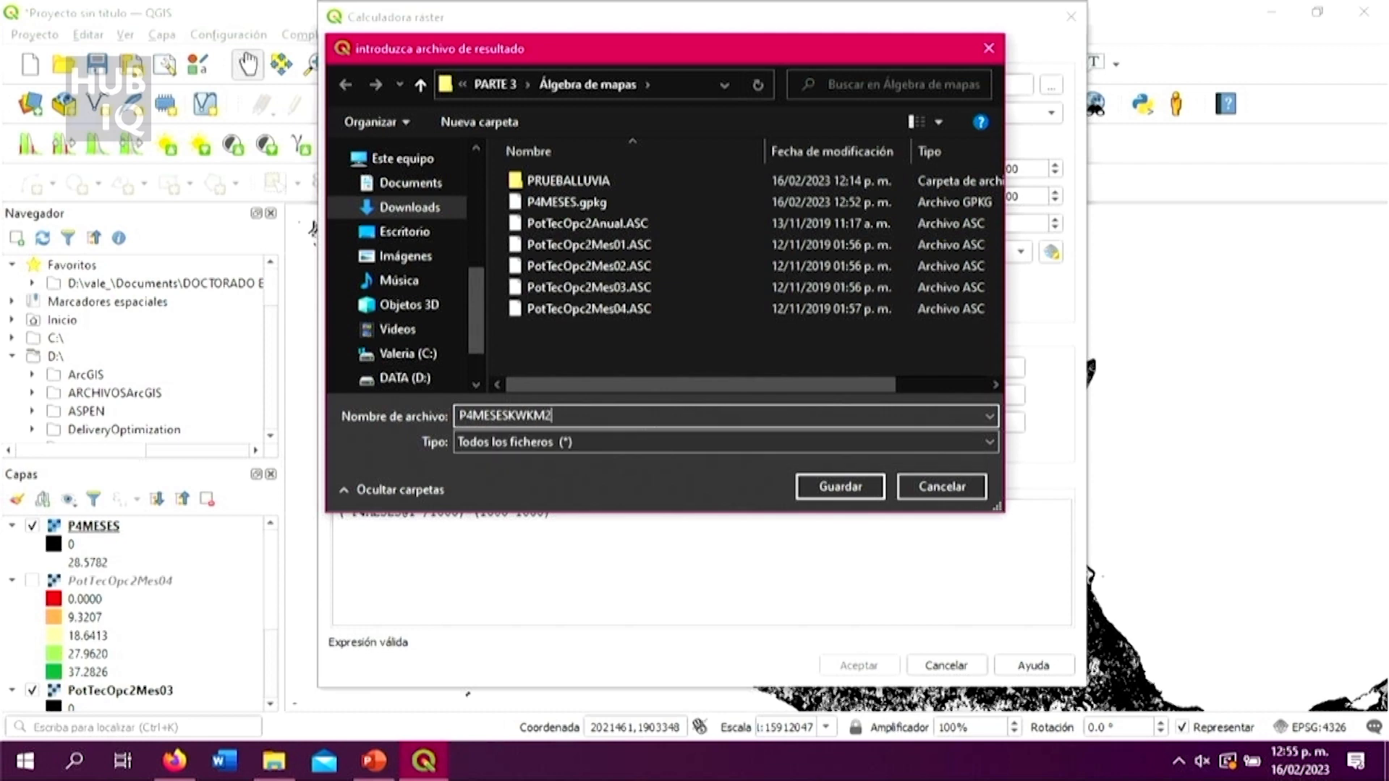
left_click(851, 491)
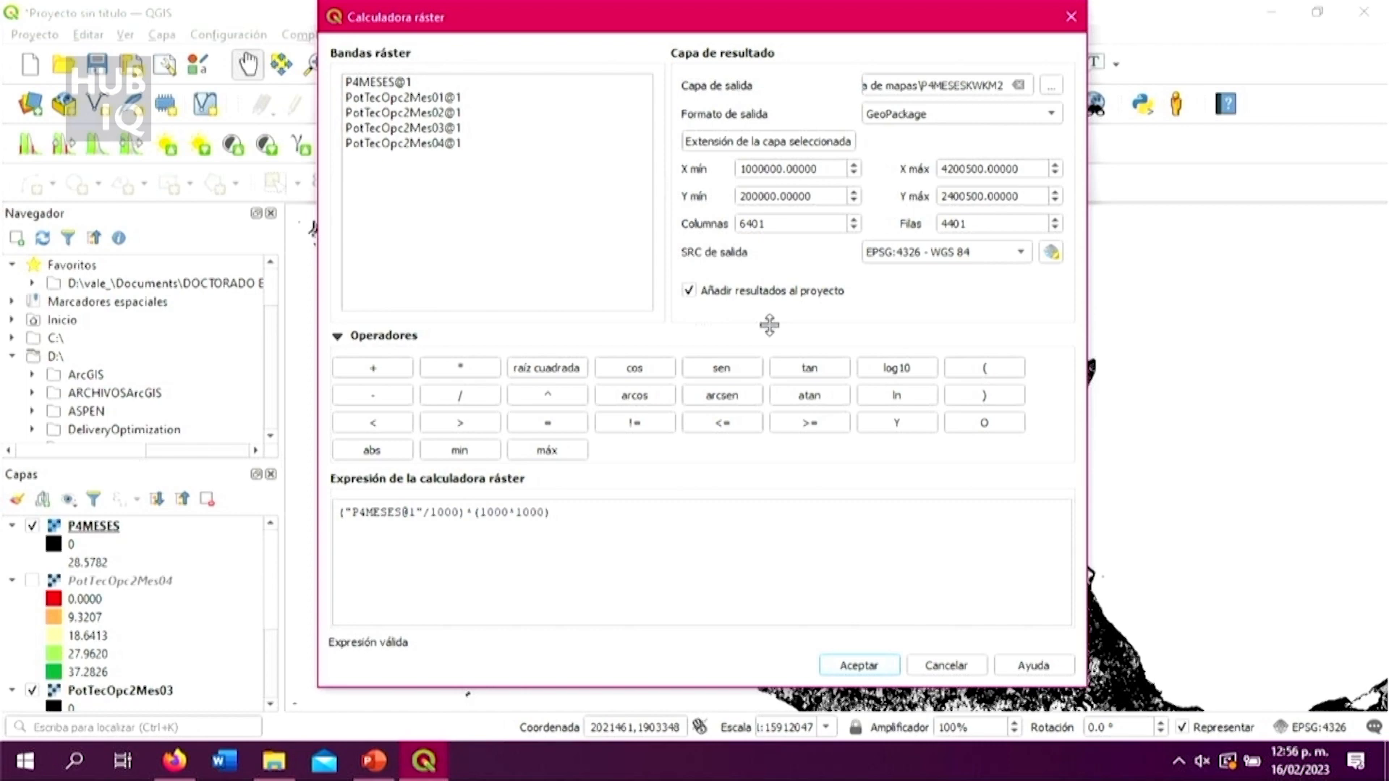
left_click(857, 664)
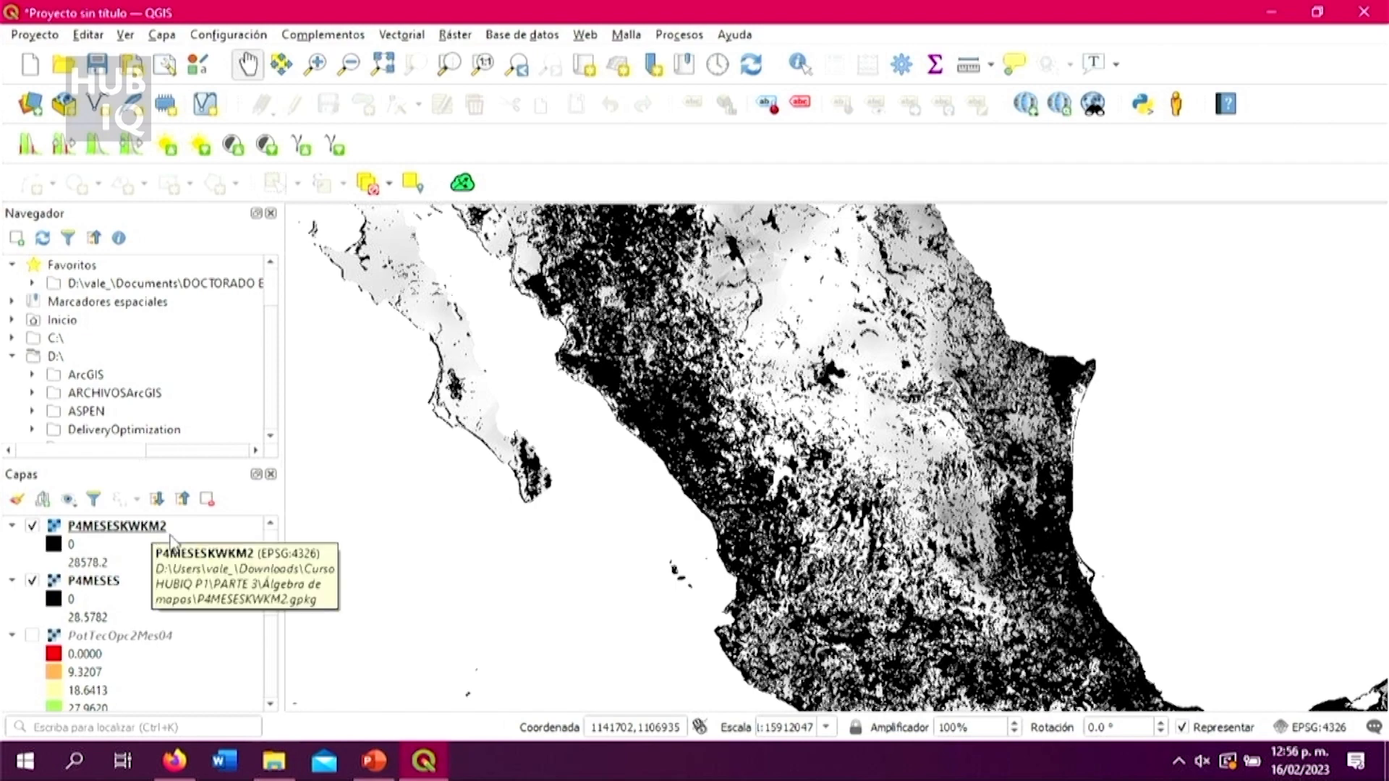
Step: Open the symbology settings of the P4MESESKWKM2 layer and set its renderer type to Pseudocolor monobanda
scroll(521, 533, "down", 2)
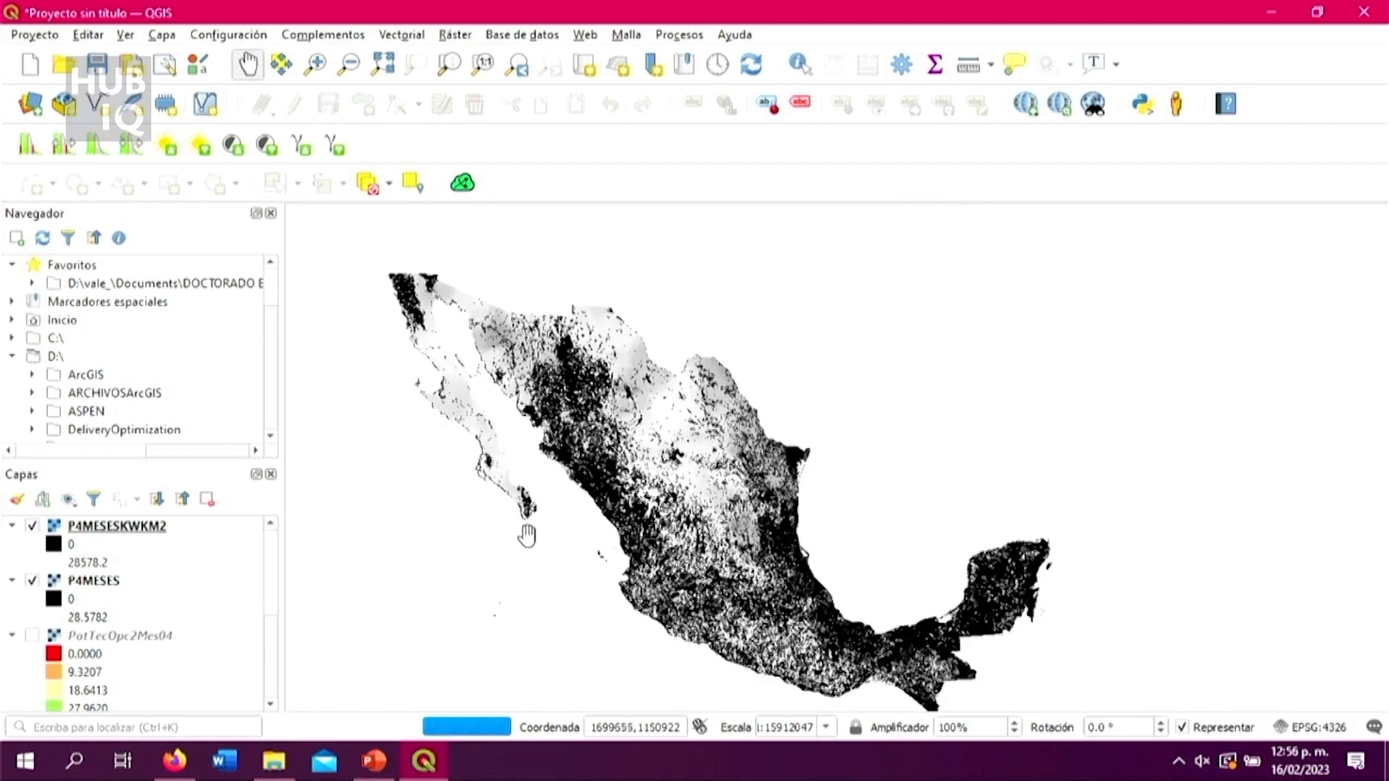
scroll(564, 533, "up", 3)
scroll(681, 515, "down", 1)
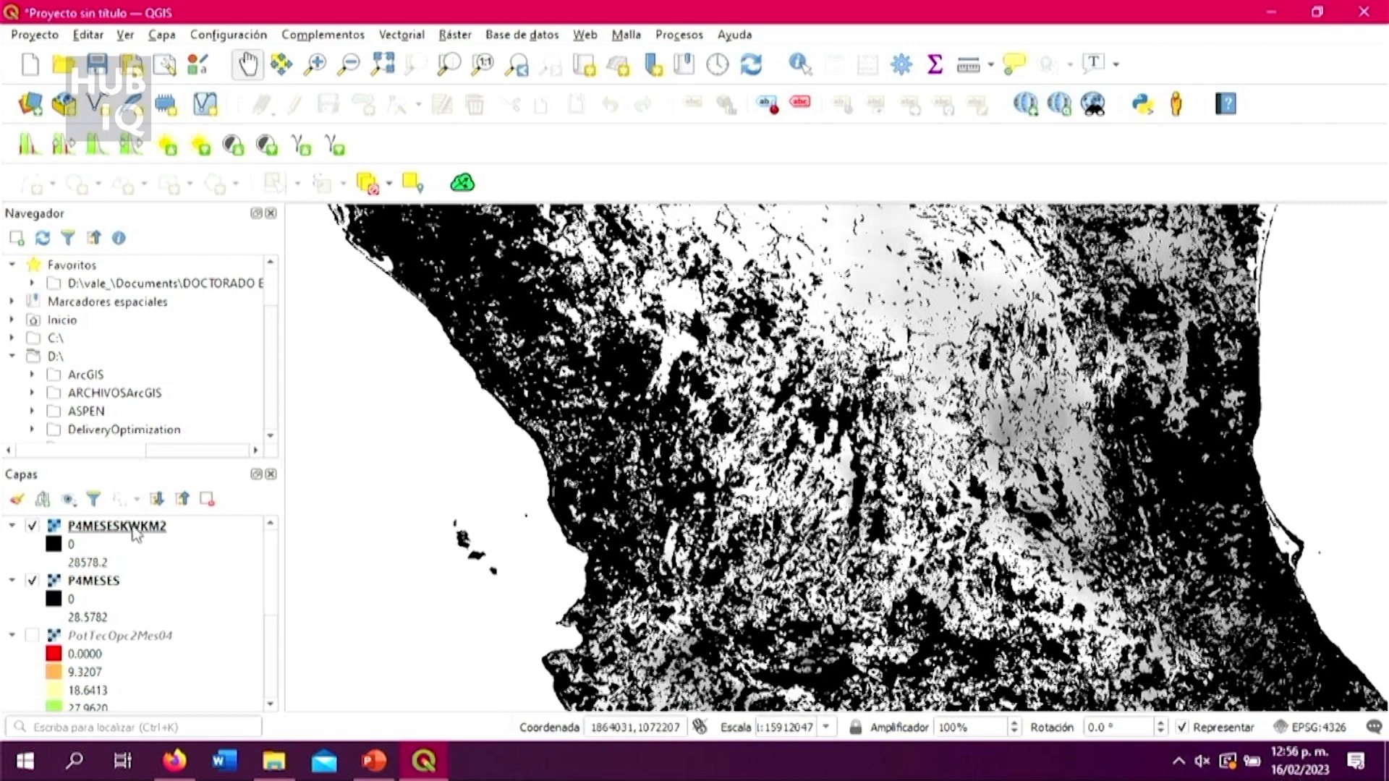
right_click(133, 530)
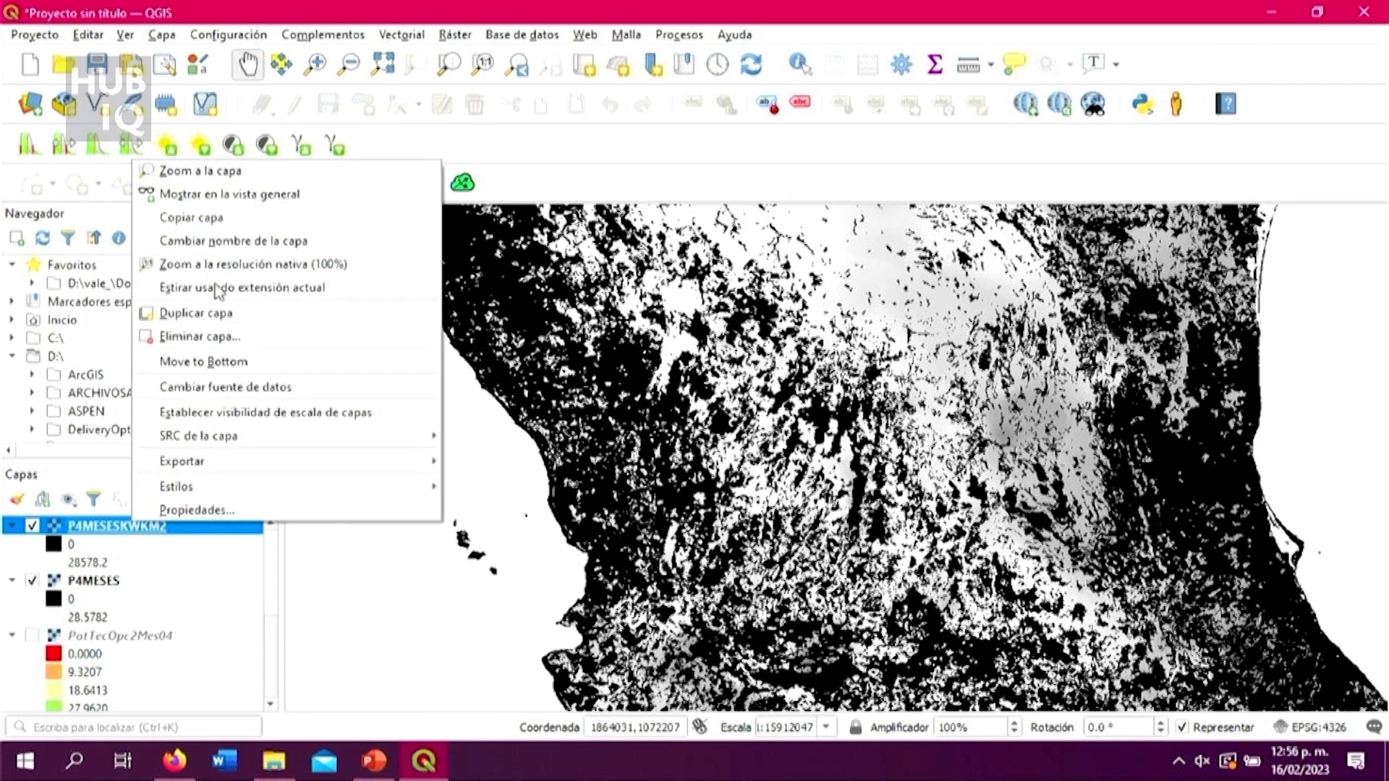
mouse_move(259, 493)
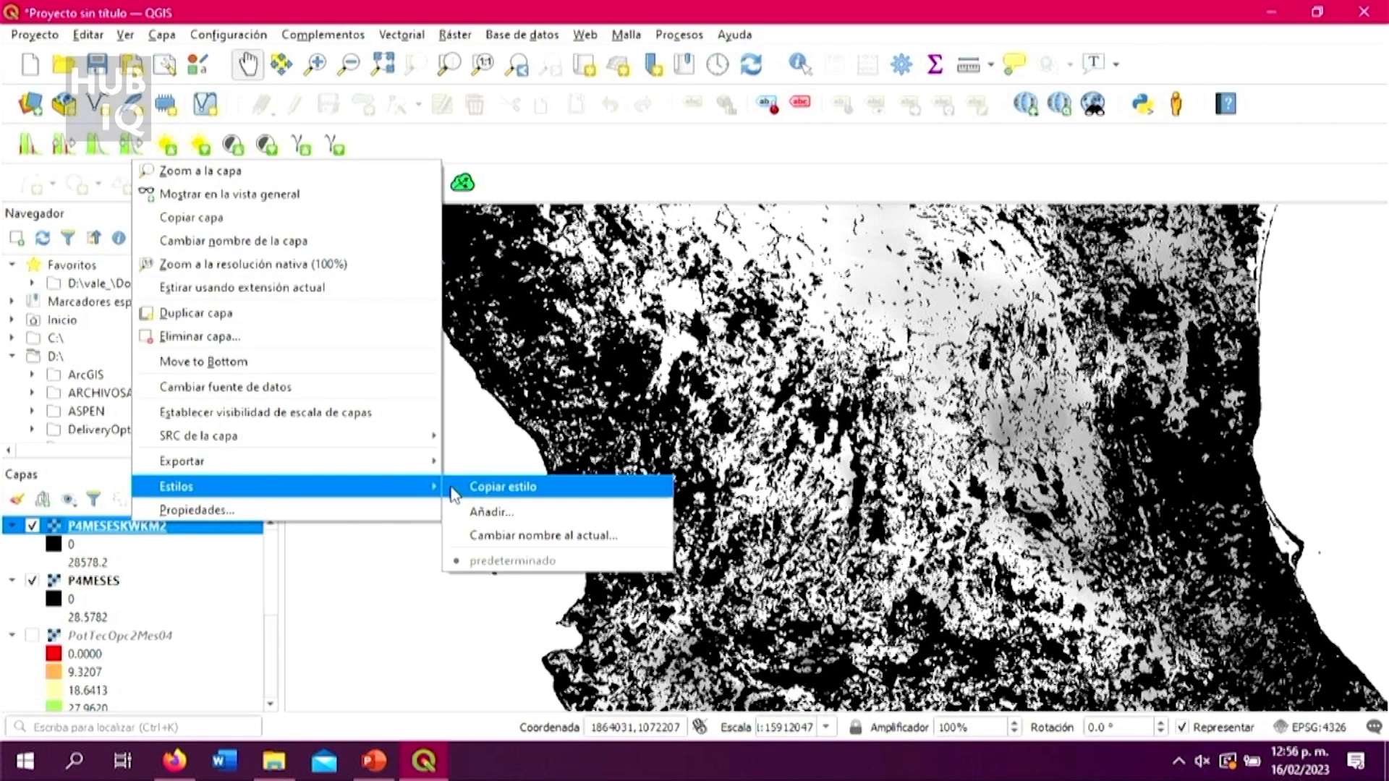
left_click(381, 518)
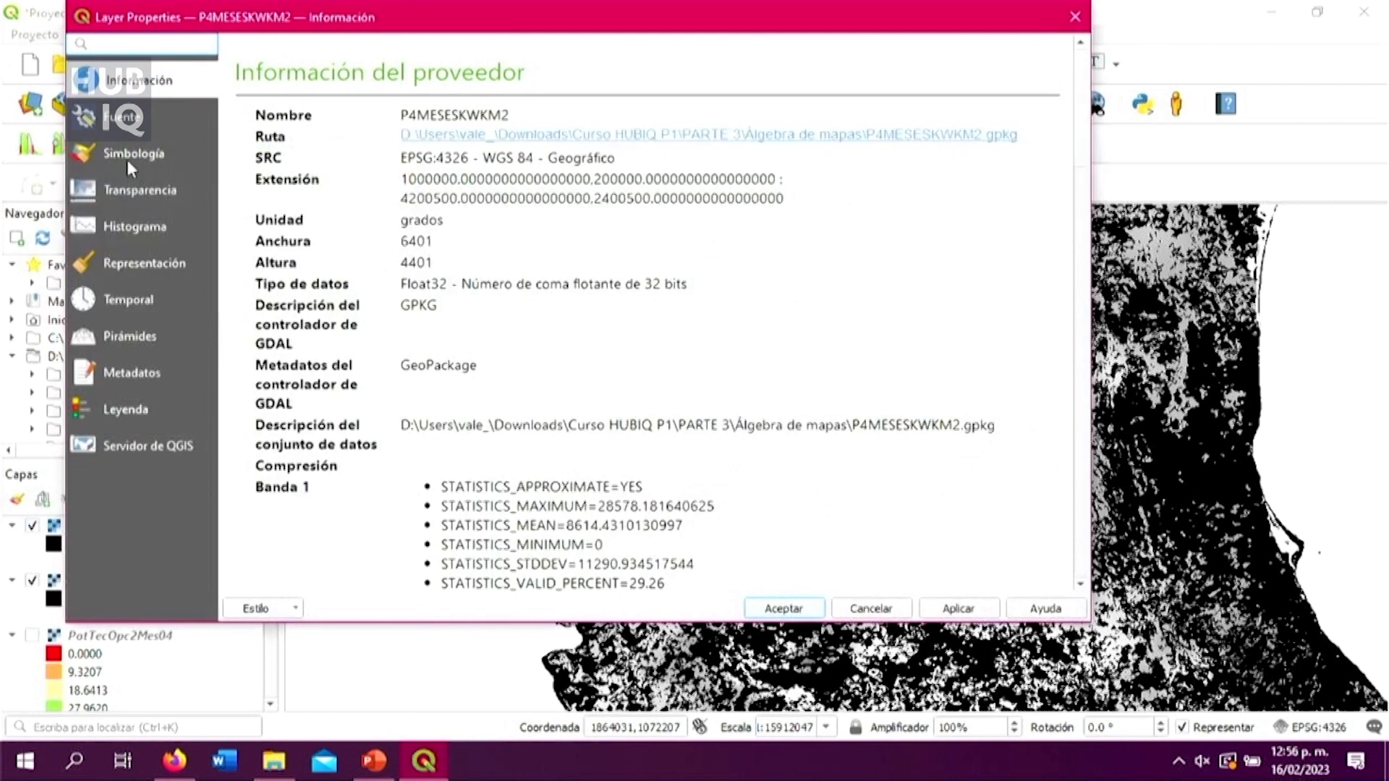
left_click(128, 155)
left_click(502, 78)
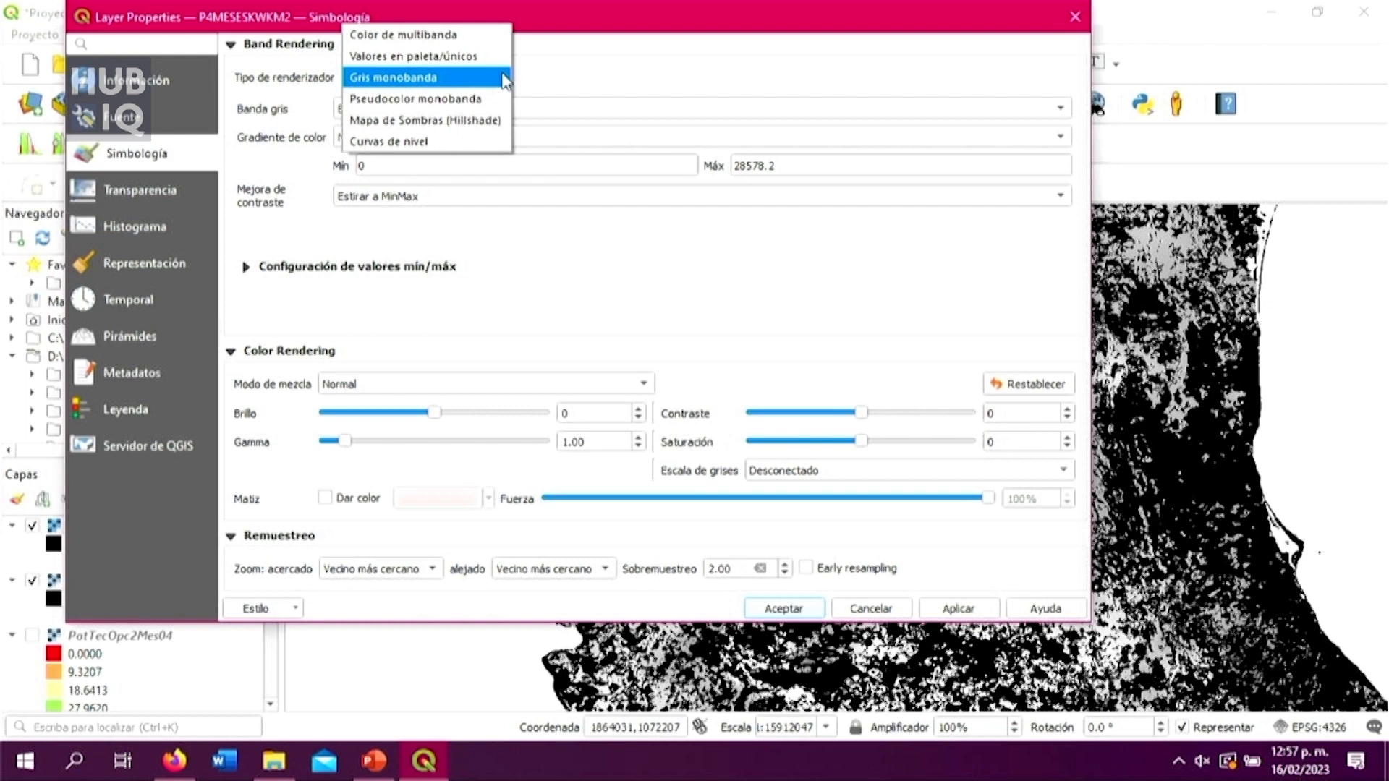
left_click(503, 78)
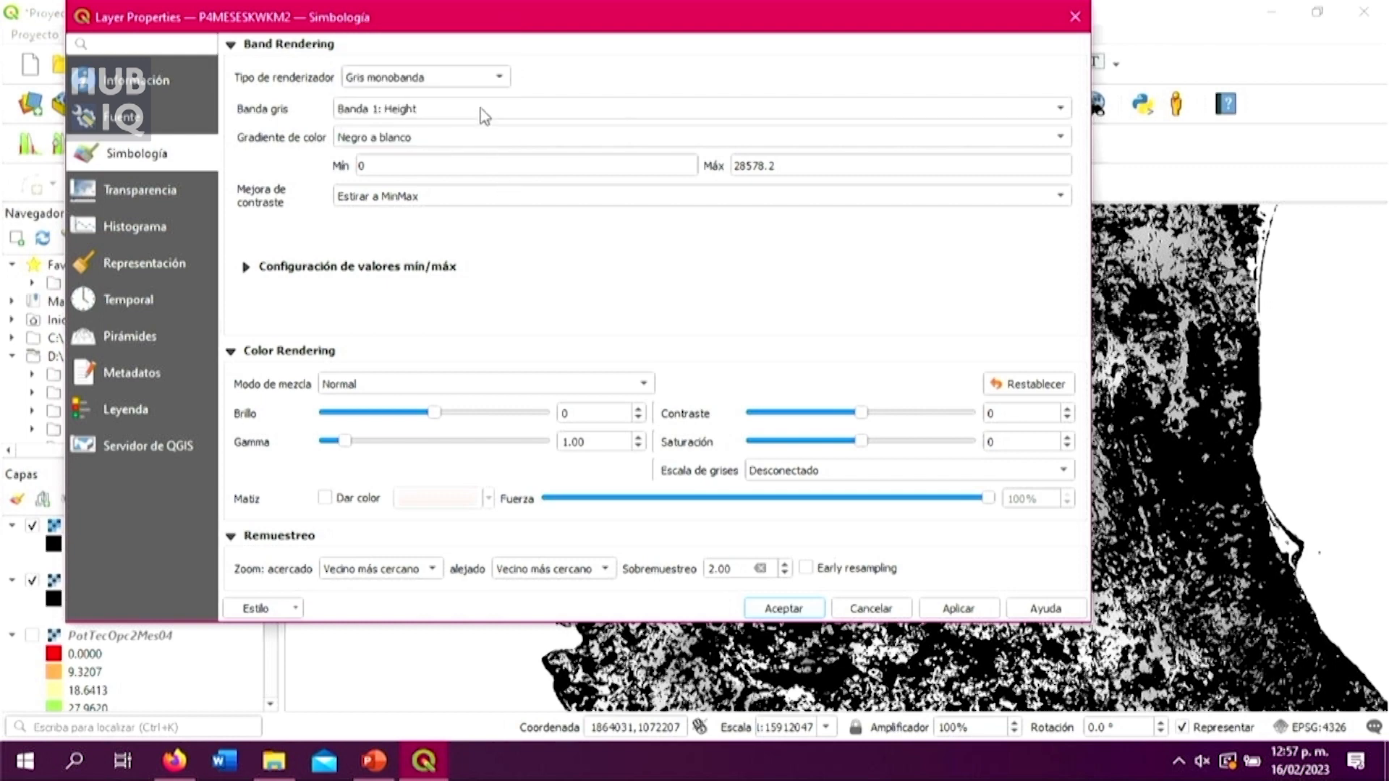
left_click(483, 78)
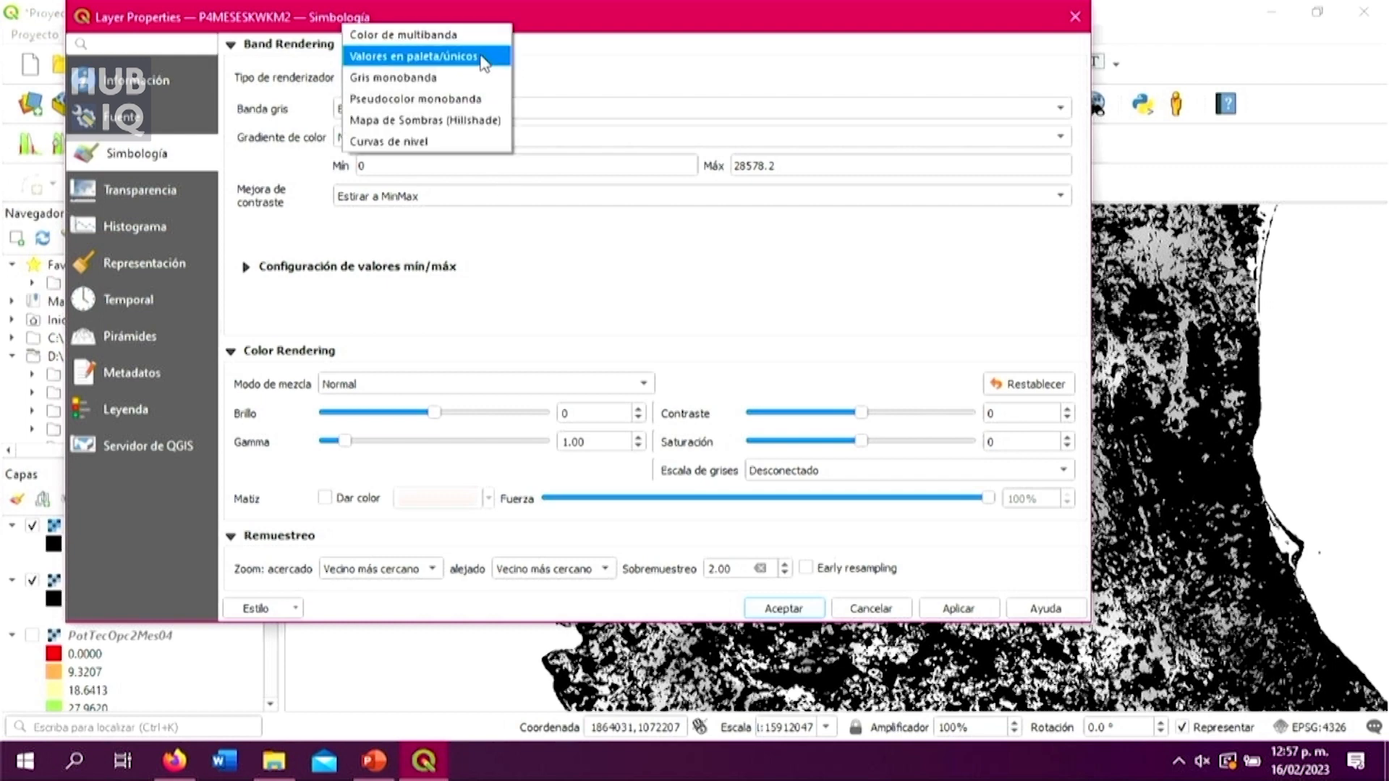
left_click(484, 102)
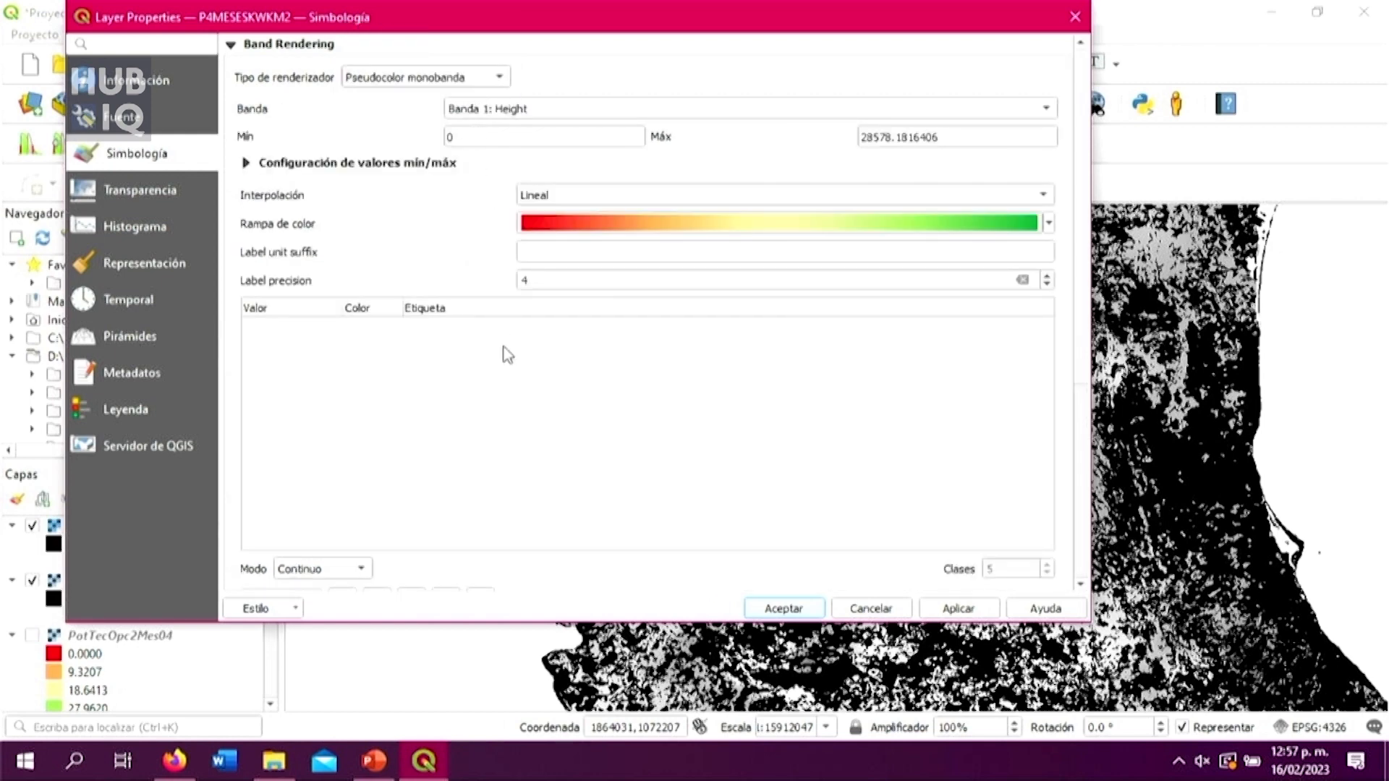
Step: Classify the P4MESESKWKM2 values with the Intervalo igual mode
scroll(729, 351, "down", 3)
scroll(730, 353, "up", 1)
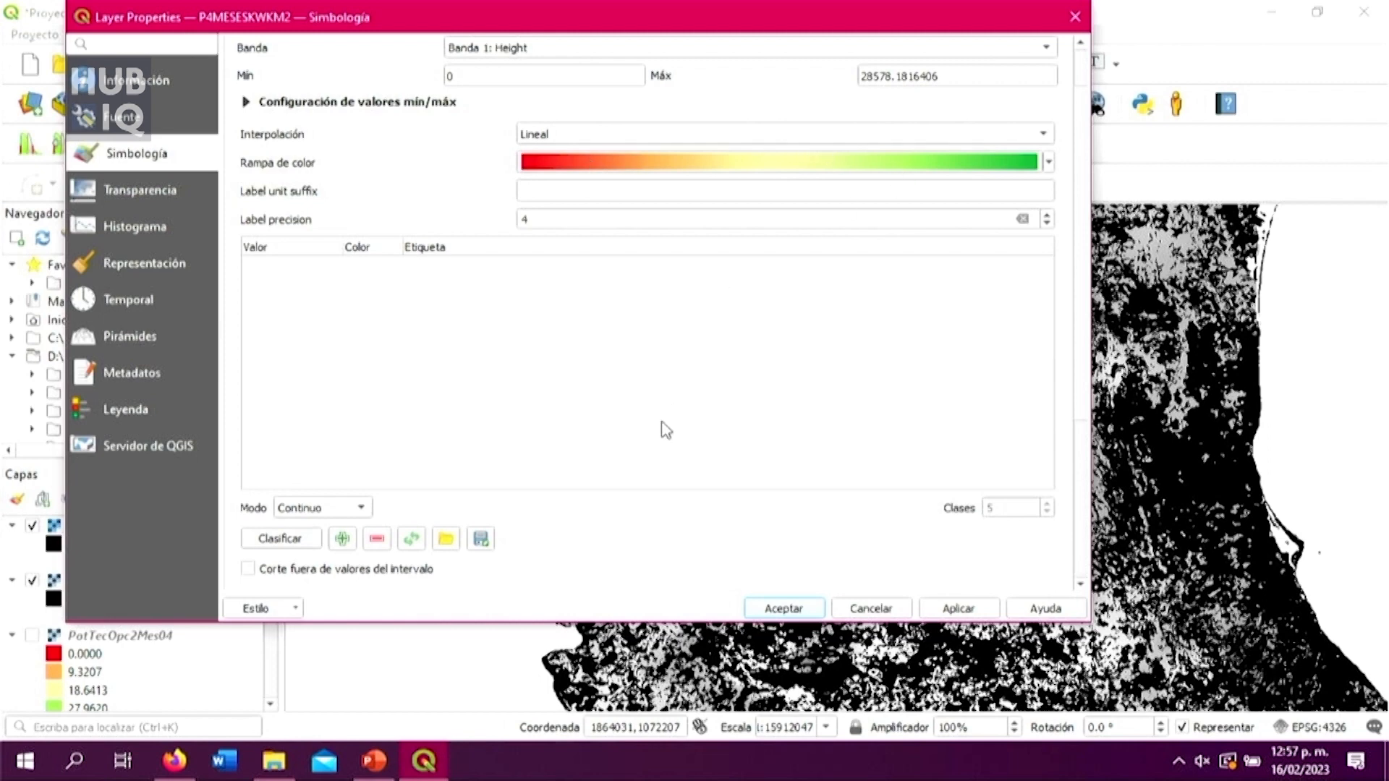
left_click(361, 508)
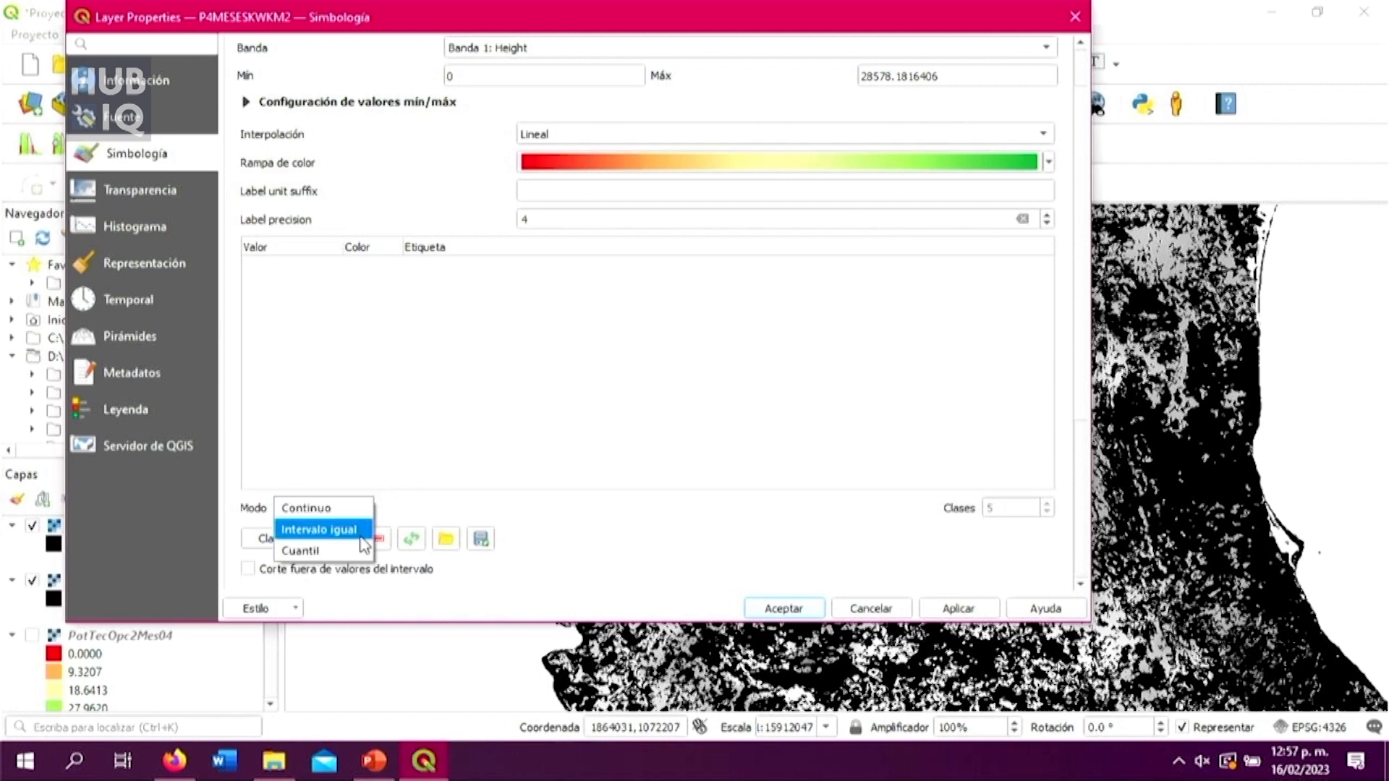
left_click(357, 539)
scroll(475, 445, "down", 3)
scroll(506, 427, "up", 3)
Step: Set the interpolation to Discreto and review the value ranges of the classes
left_click(1041, 135)
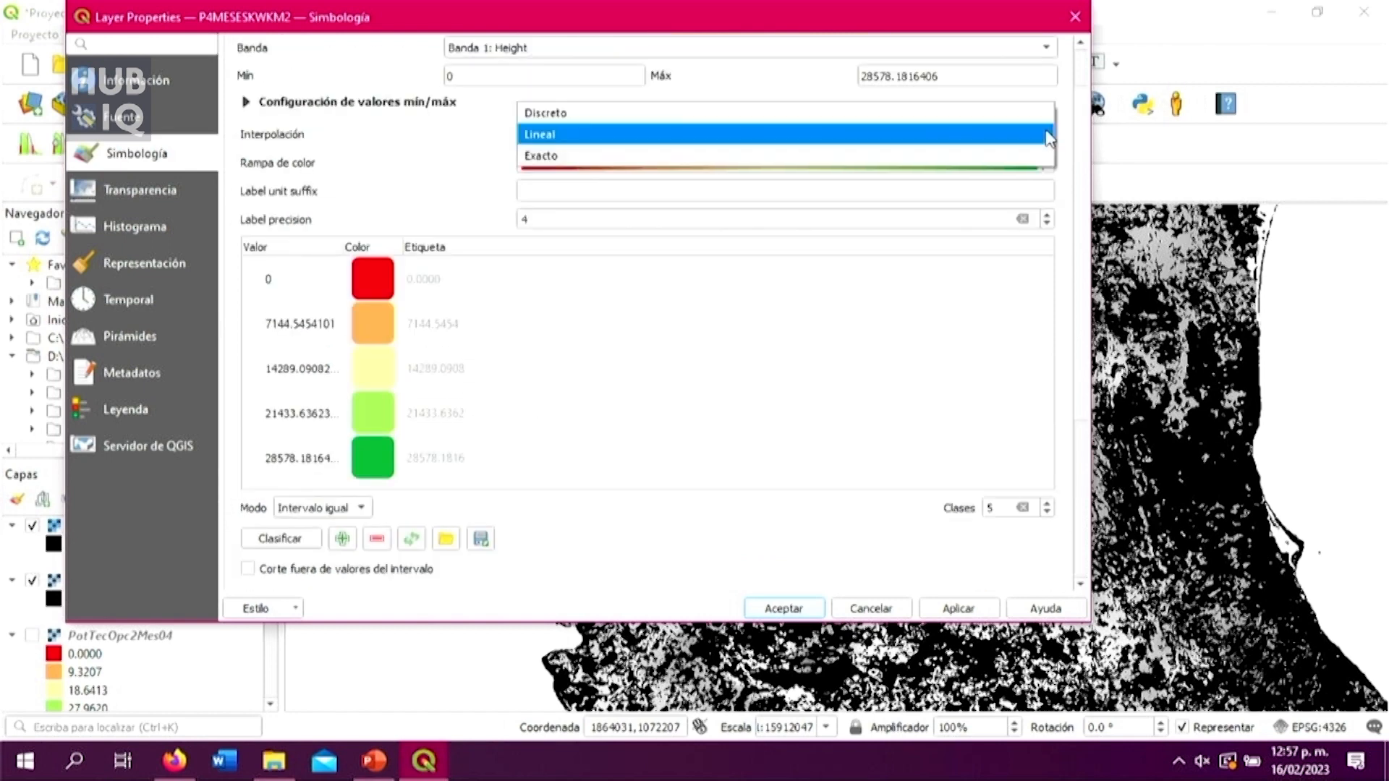
left_click(1018, 115)
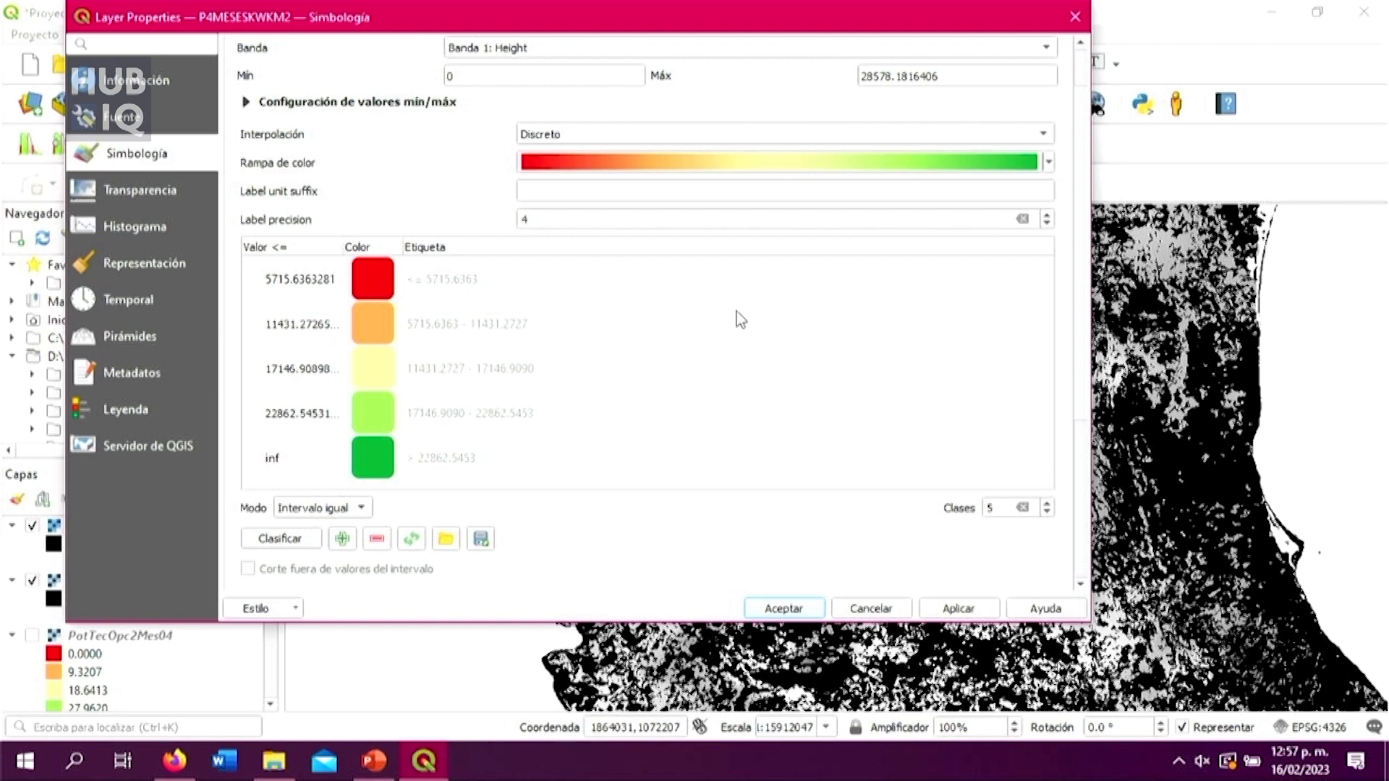
scroll(744, 343, "up", 1)
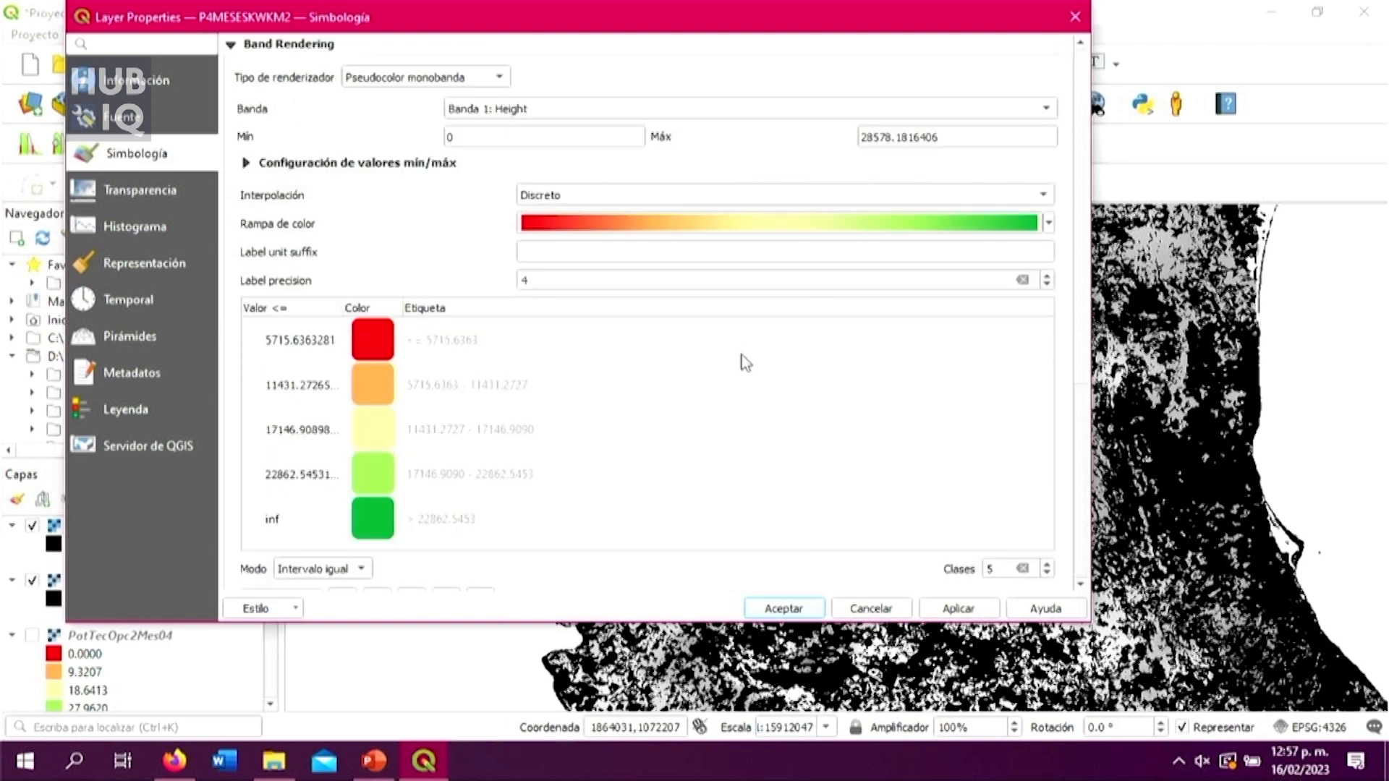
scroll(740, 360, "down", 1)
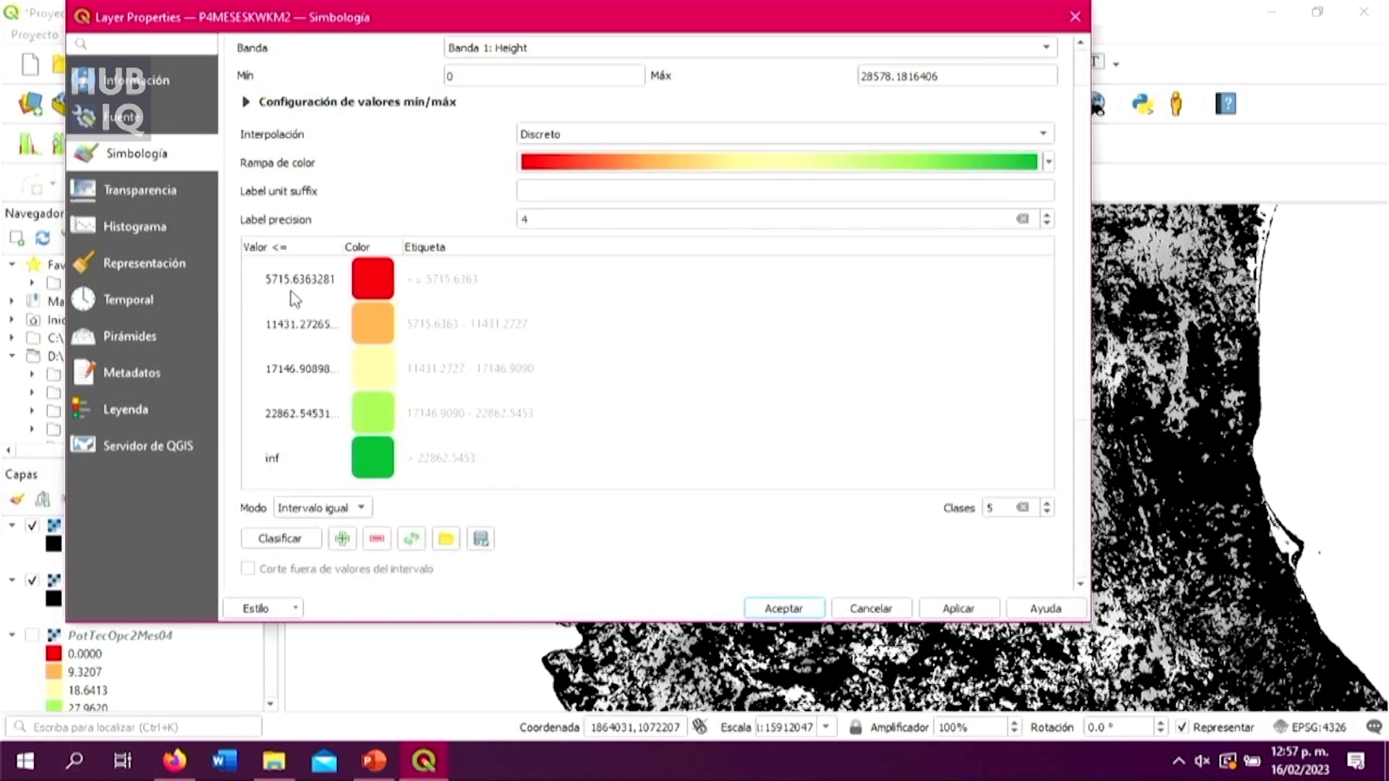
scroll(312, 300, "up", 1)
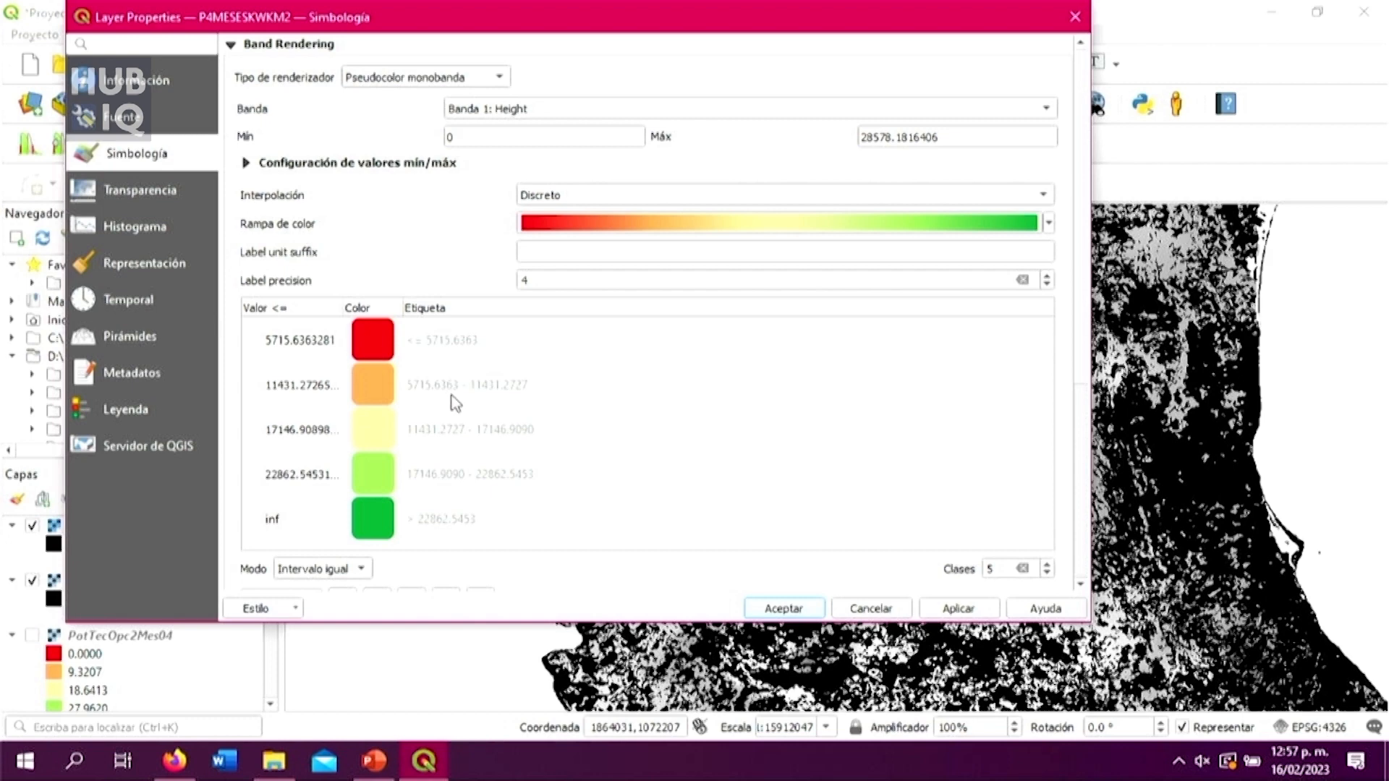
scroll(496, 444, "down", 1)
scroll(496, 444, "up", 1)
Step: Apply the Blues color ramp to the P4MESESKWKM2 layer's symbology and reclassify the values
left_click(1047, 225)
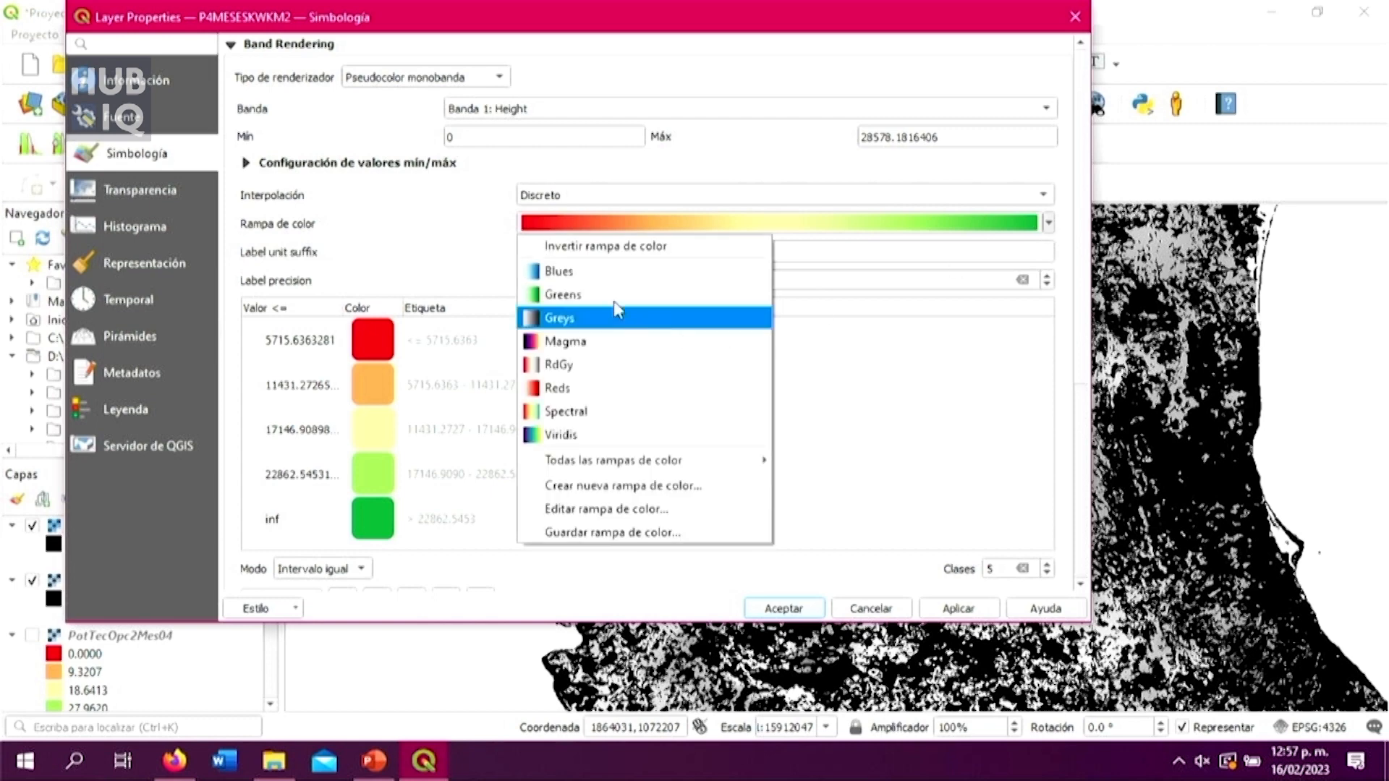
left_click(604, 269)
scroll(597, 404, "down", 1)
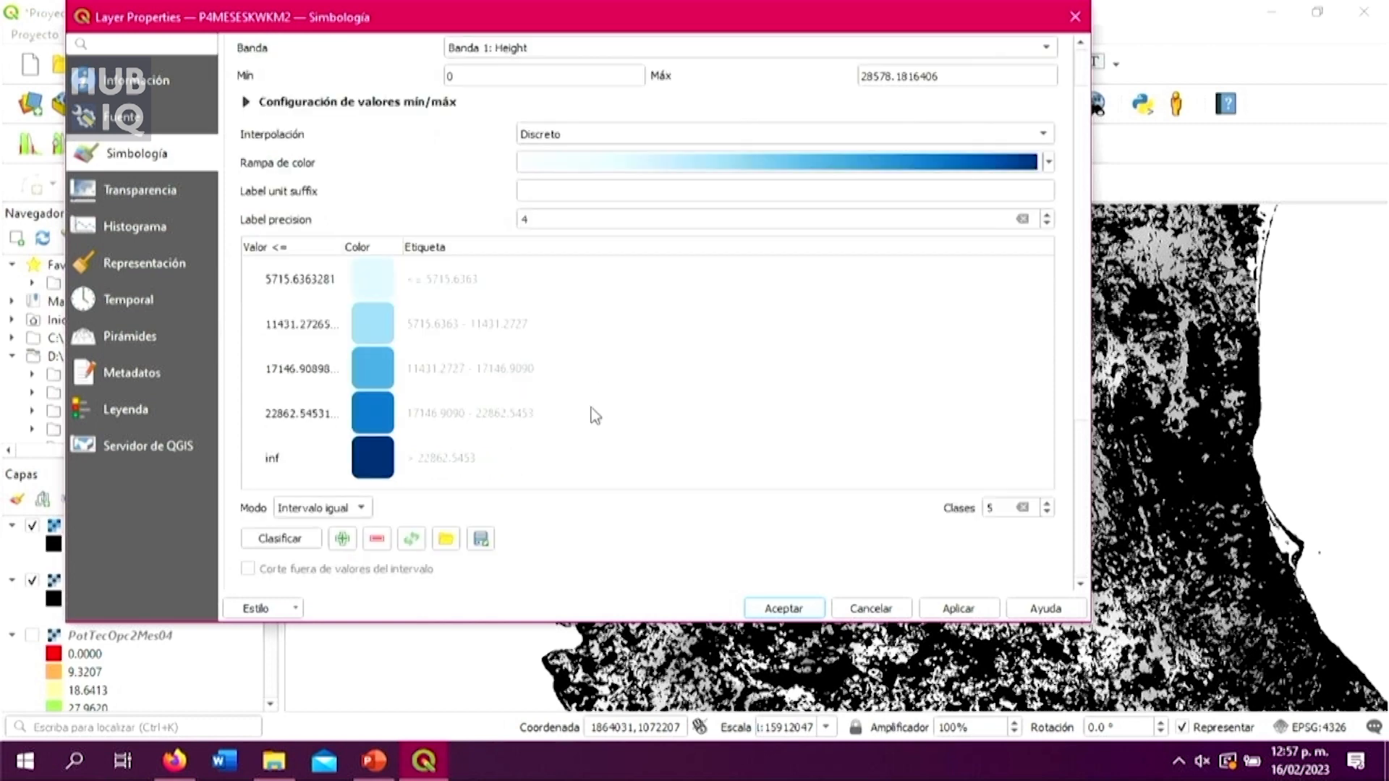
left_click(289, 539)
scroll(480, 397, "up", 1)
scroll(485, 397, "down", 3)
scroll(487, 397, "up", 1)
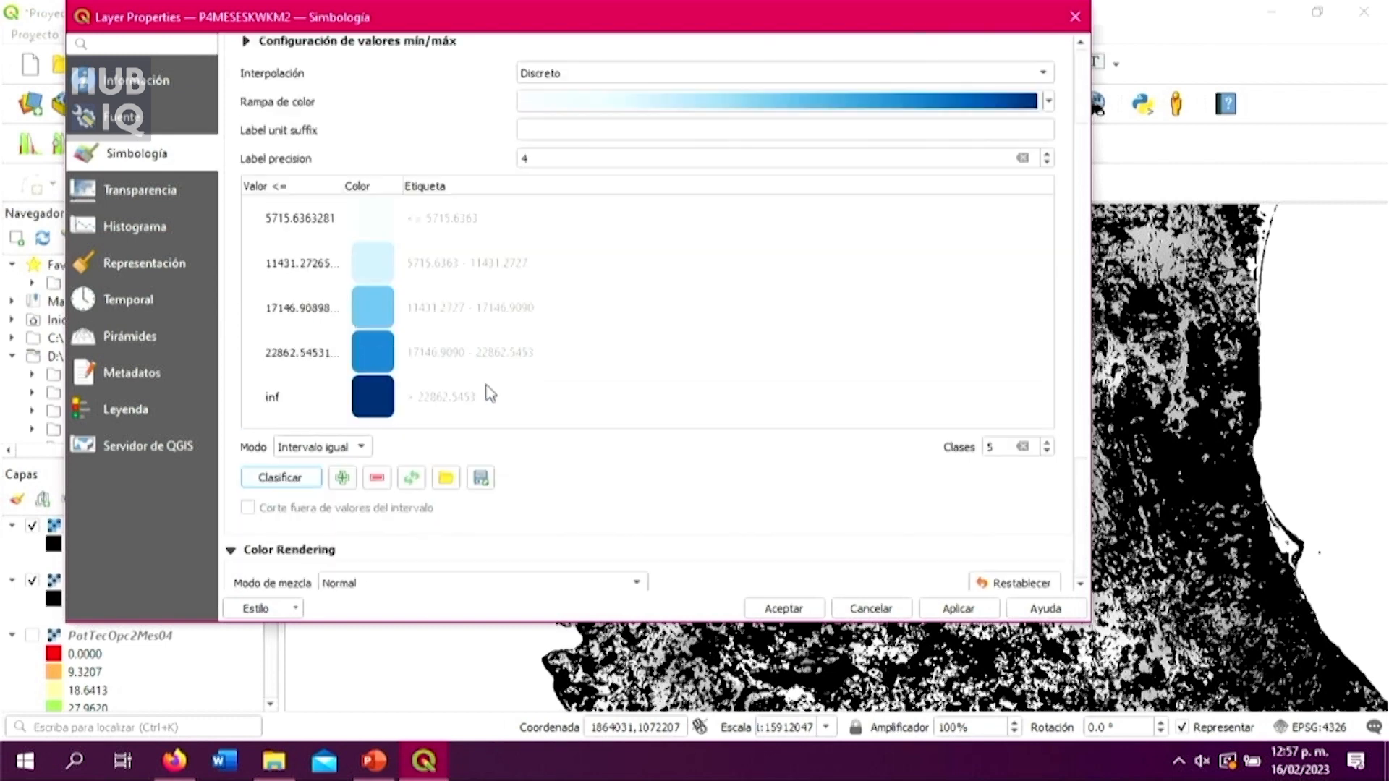
Step: Try the Continuo classification mode with the Blues ramp and return to Intervalo igual with 5 classes
left_click(355, 446)
left_click(360, 429)
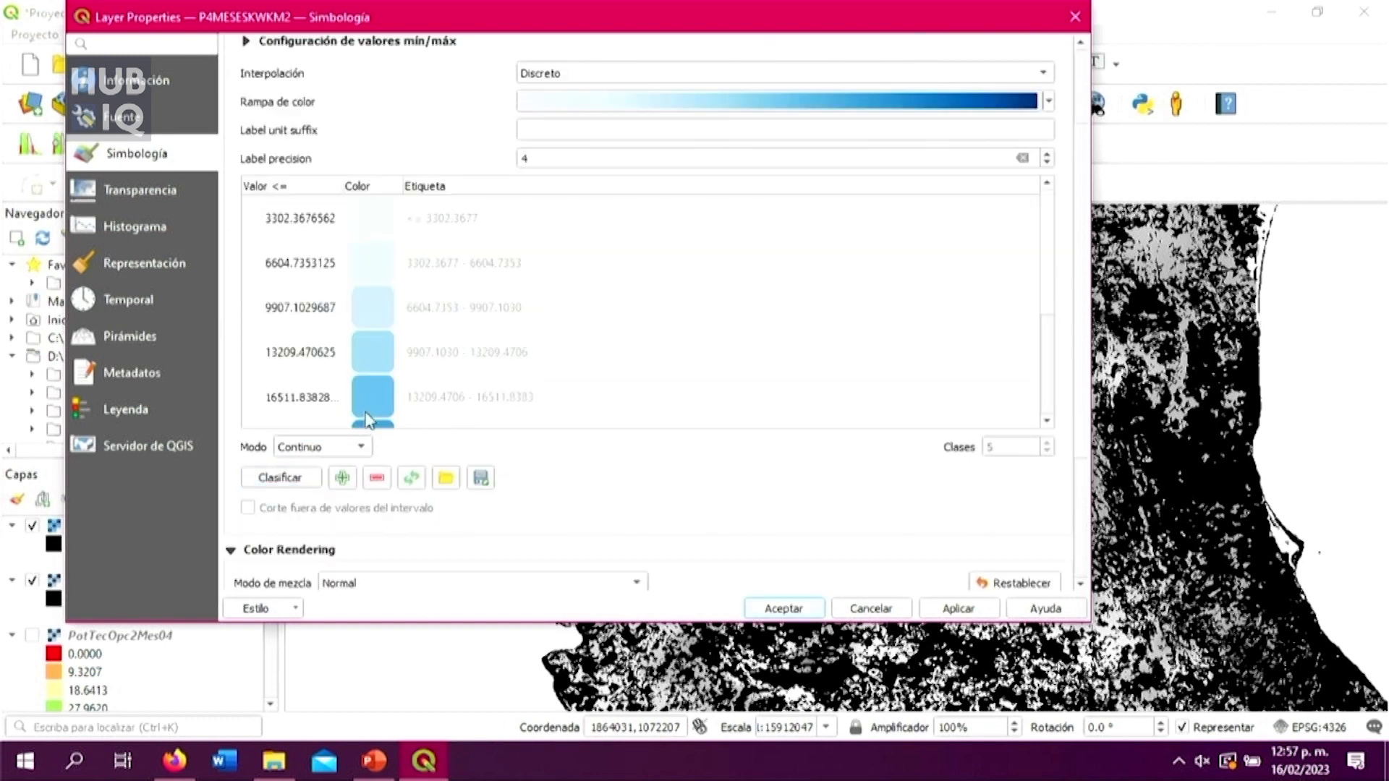
scroll(525, 358, "up", 2)
scroll(522, 371, "down", 3)
scroll(431, 360, "up", 1)
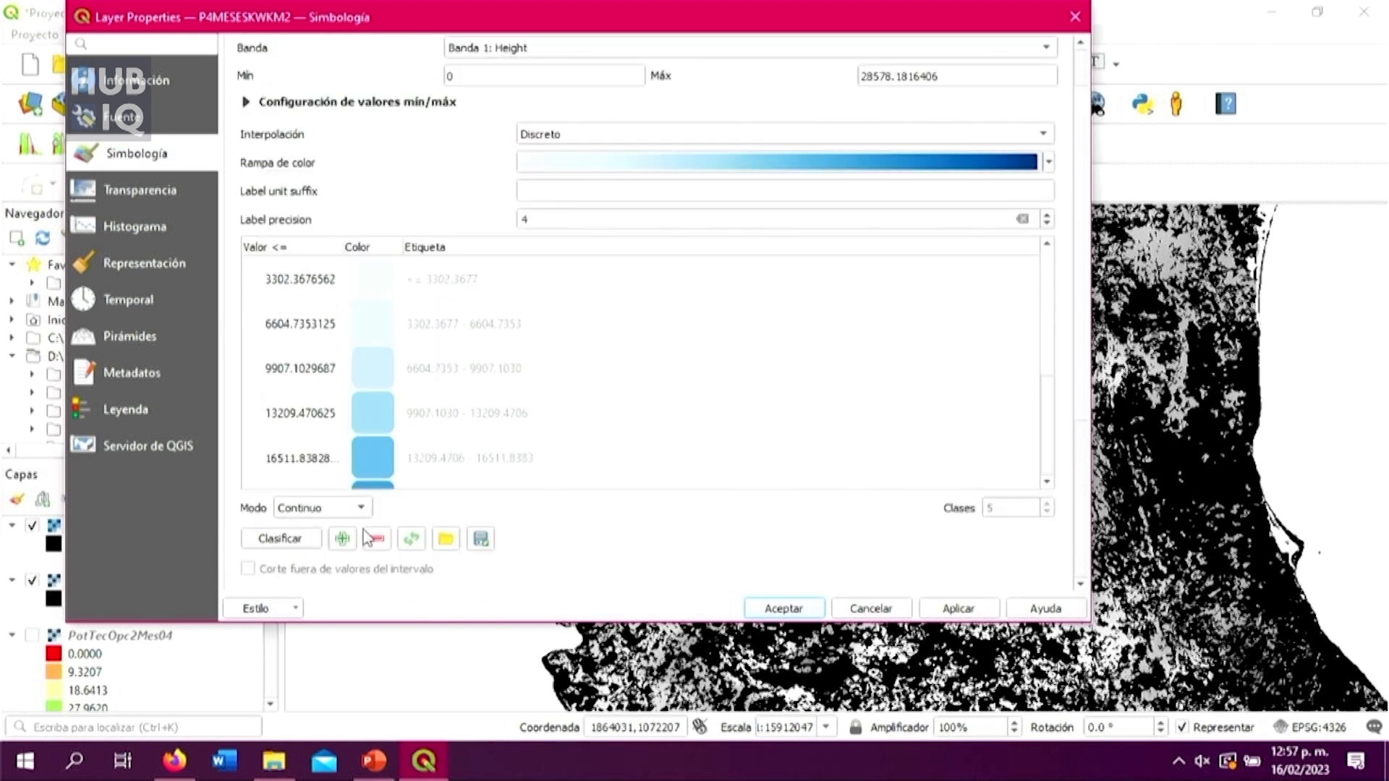
scroll(324, 514, "down", 1)
scroll(481, 394, "up", 1)
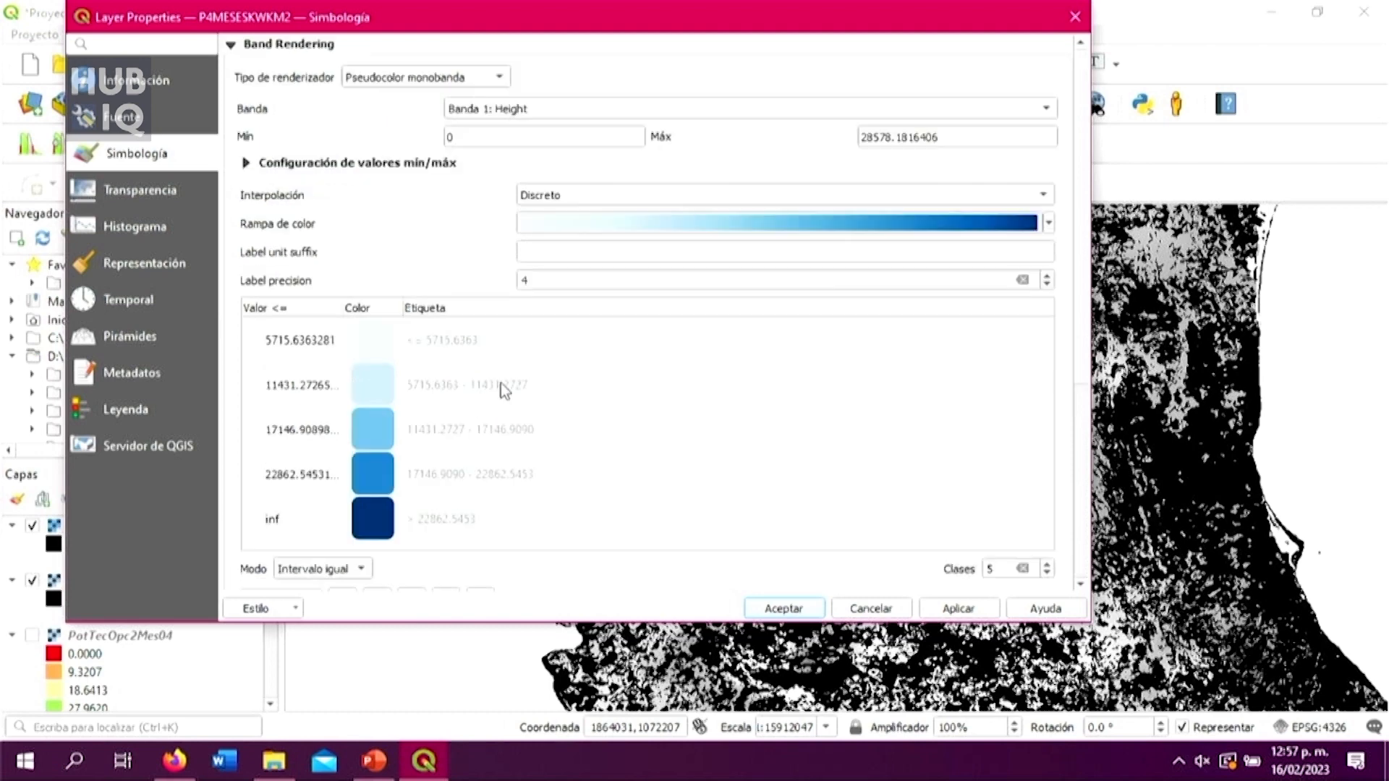
Step: Set the interpolation of the P4MESESKWKM2 pseudocolor classes to Exacto
left_click(1028, 195)
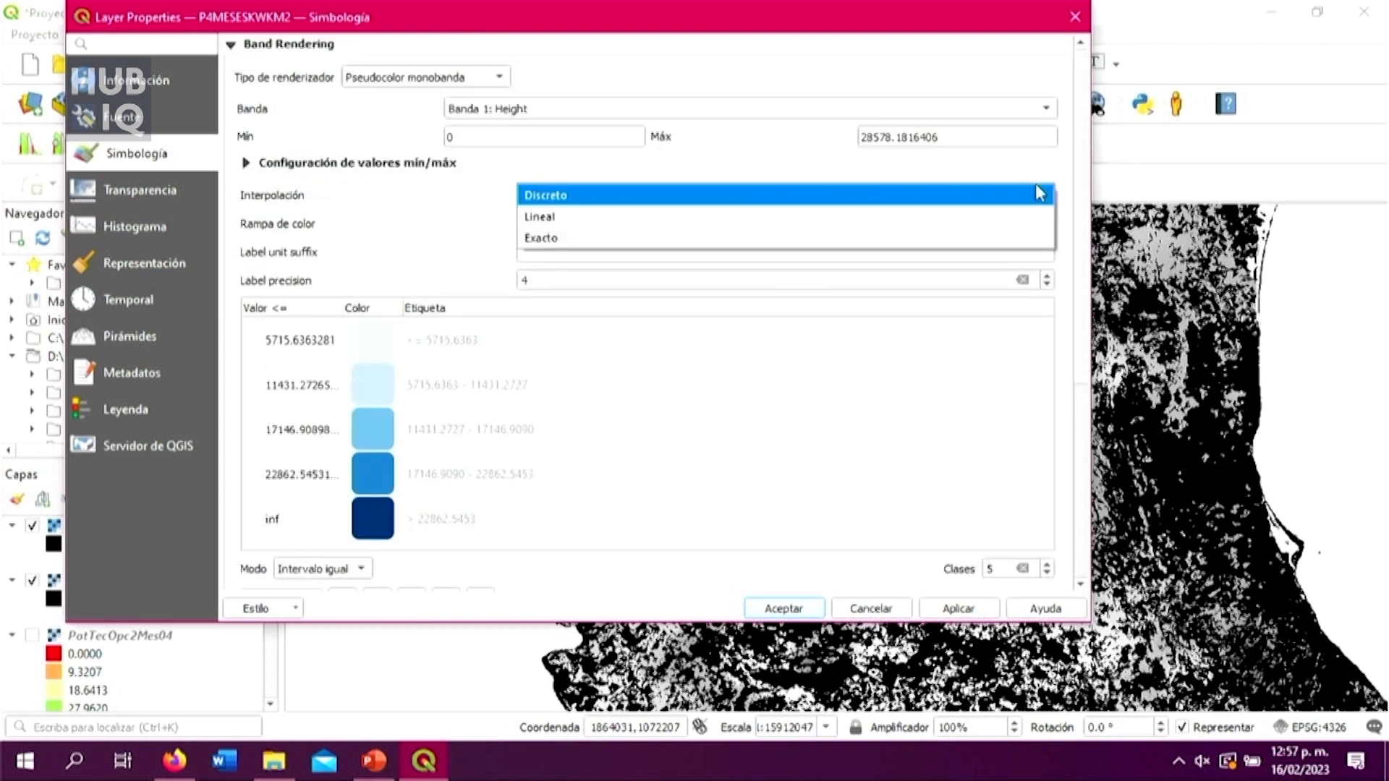
left_click(976, 238)
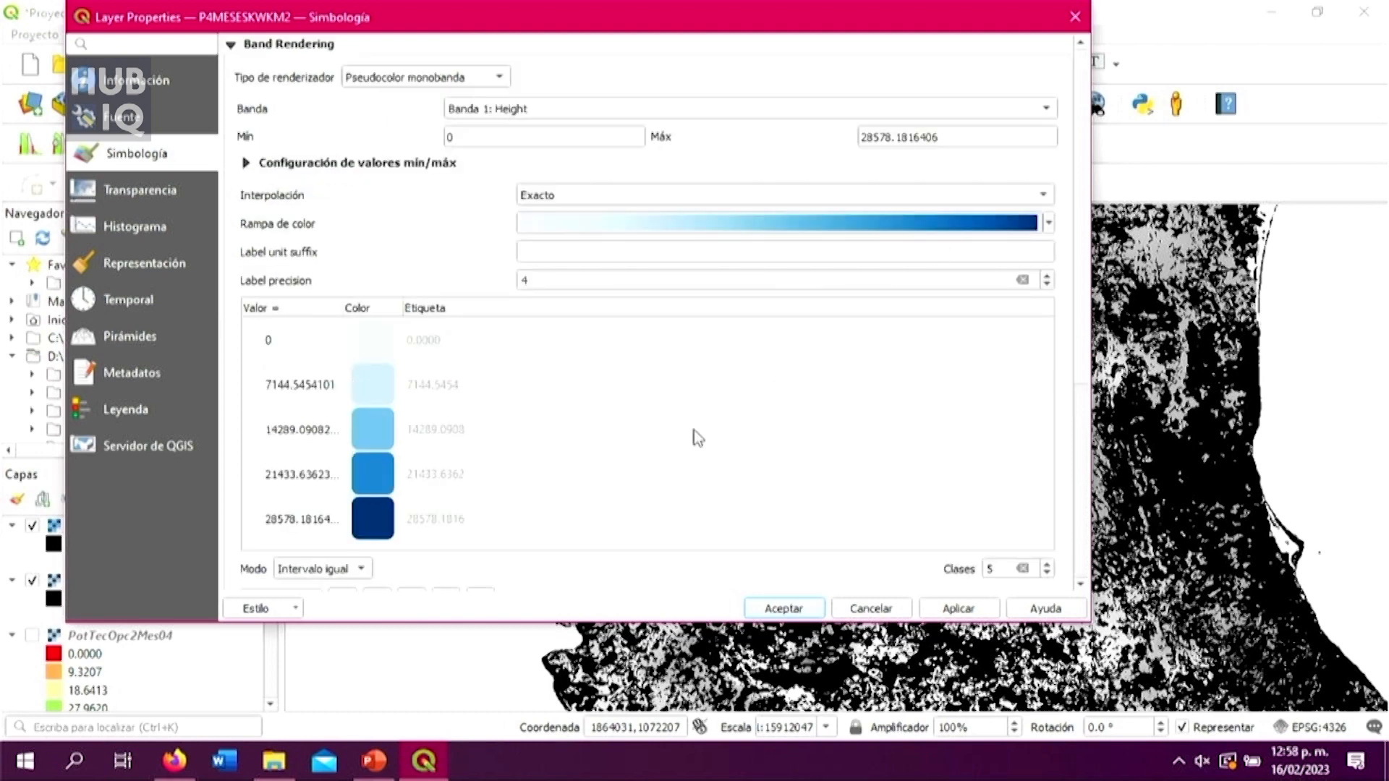
Step: Set the interpolation of the P4MESESKWKM2 pseudocolor classes to Discreto and the classification mode to Cuantil
scroll(676, 459, "down", 2)
scroll(669, 363, "up", 1)
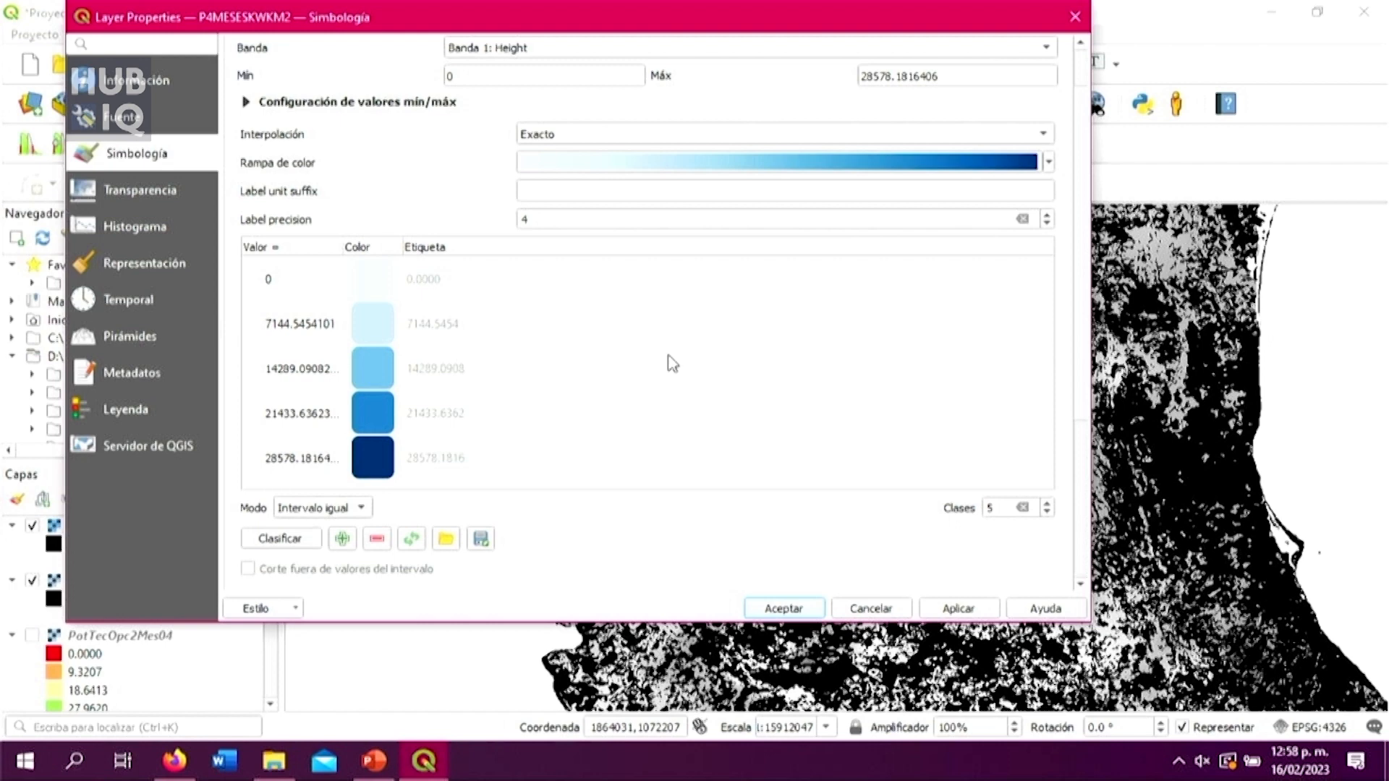
left_click(985, 131)
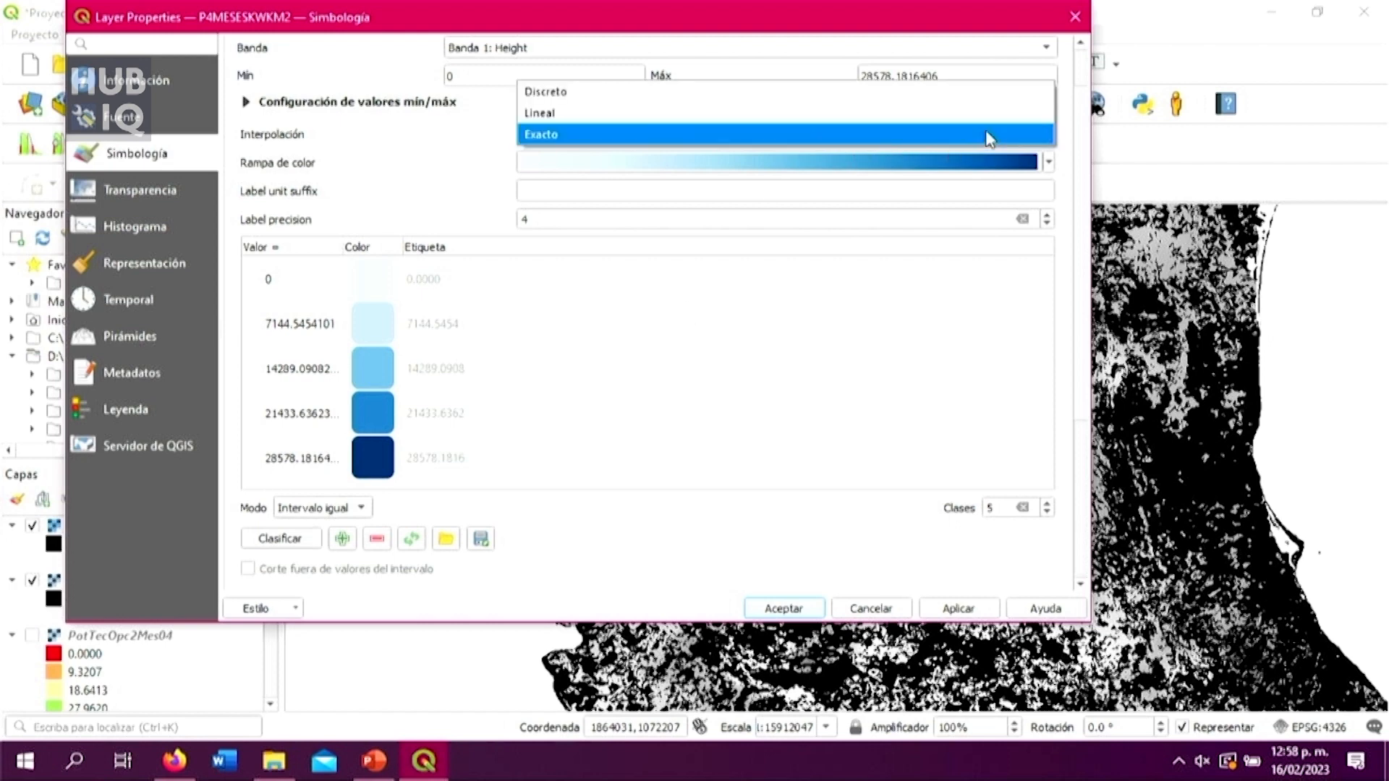
left_click(944, 93)
left_click(360, 508)
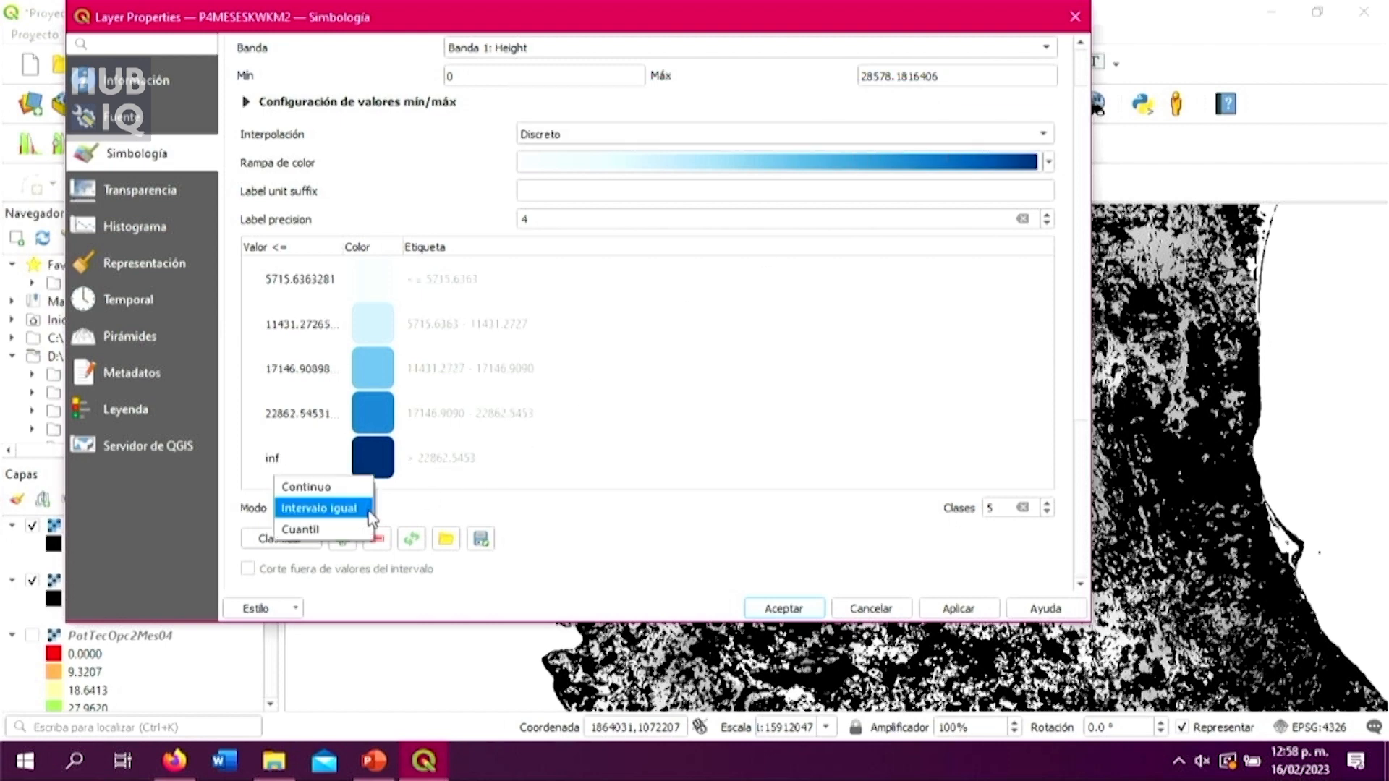
left_click(318, 504)
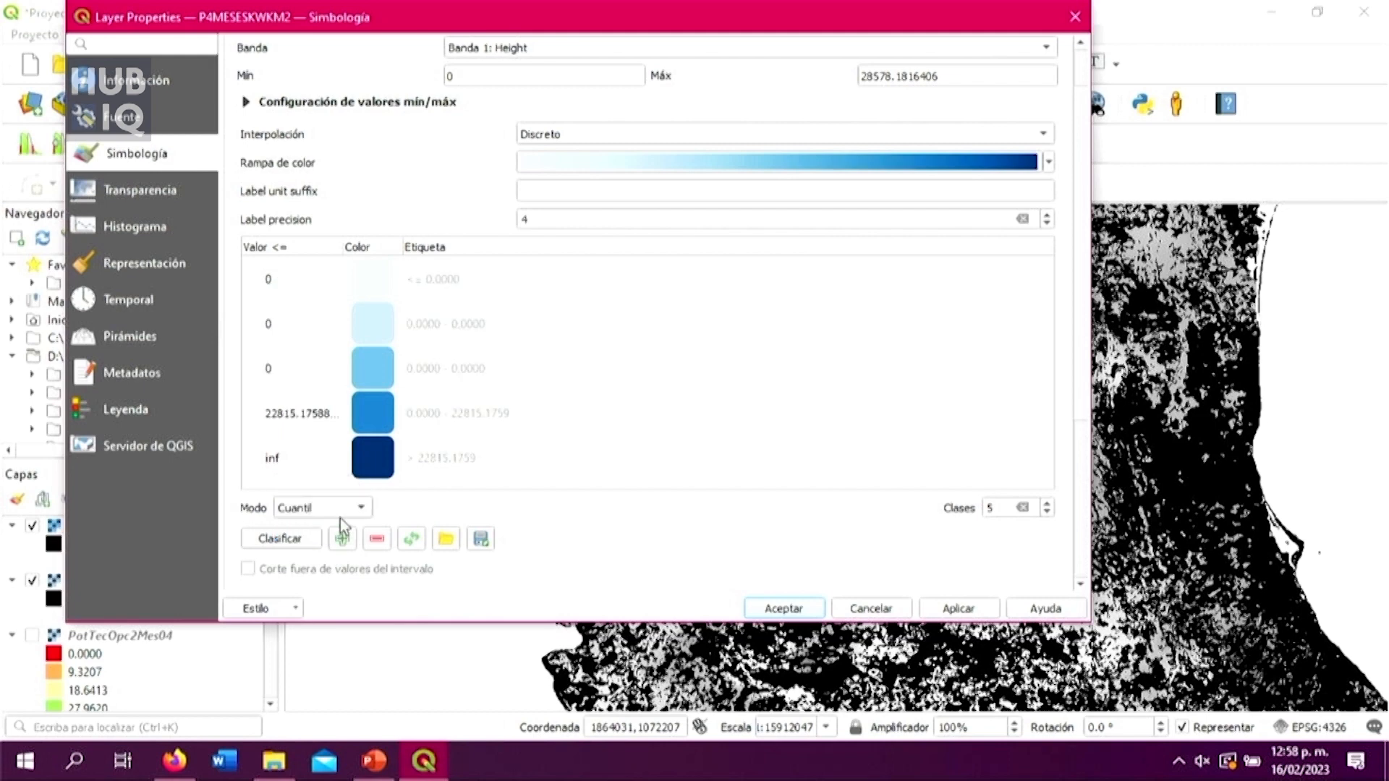
Step: Set the number of Cuantil classes to 6 and review their value ranges
left_click(1047, 511)
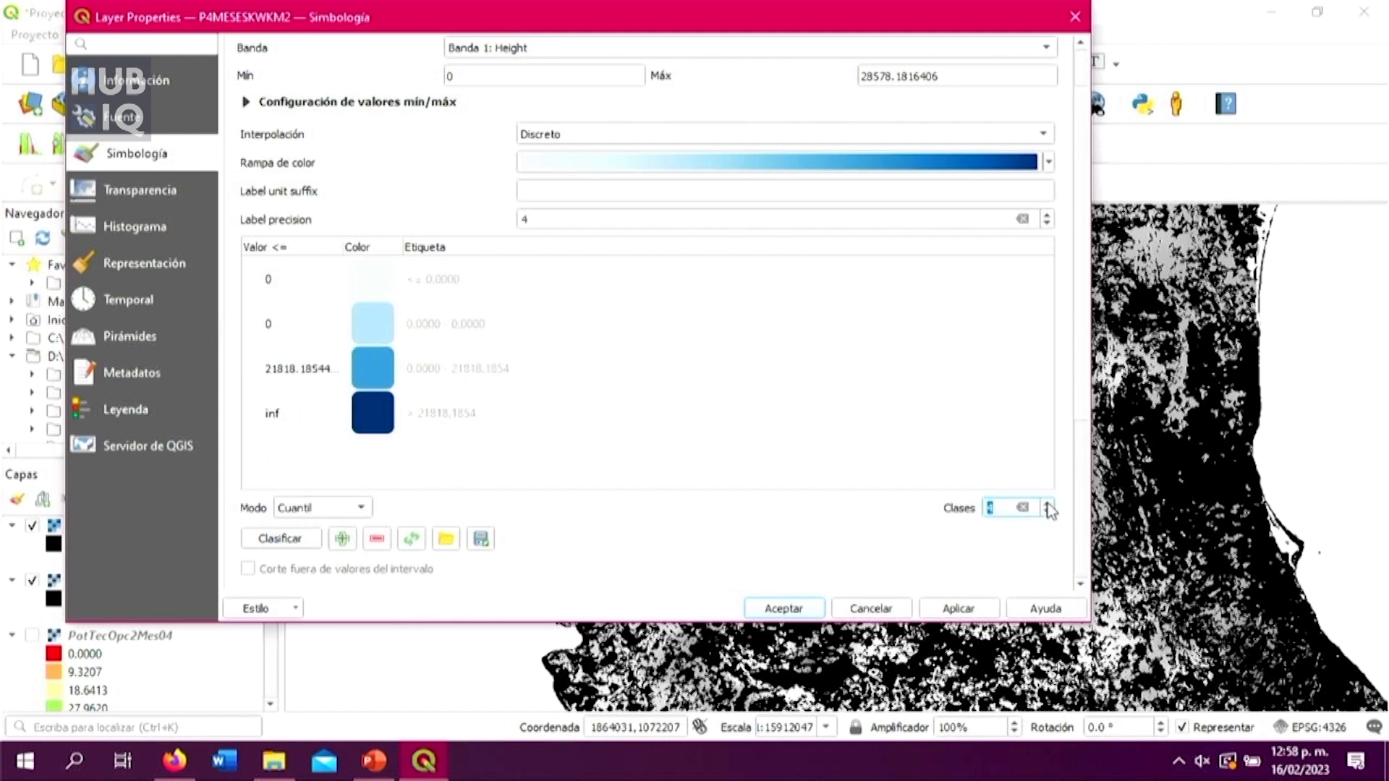
left_click(1047, 503)
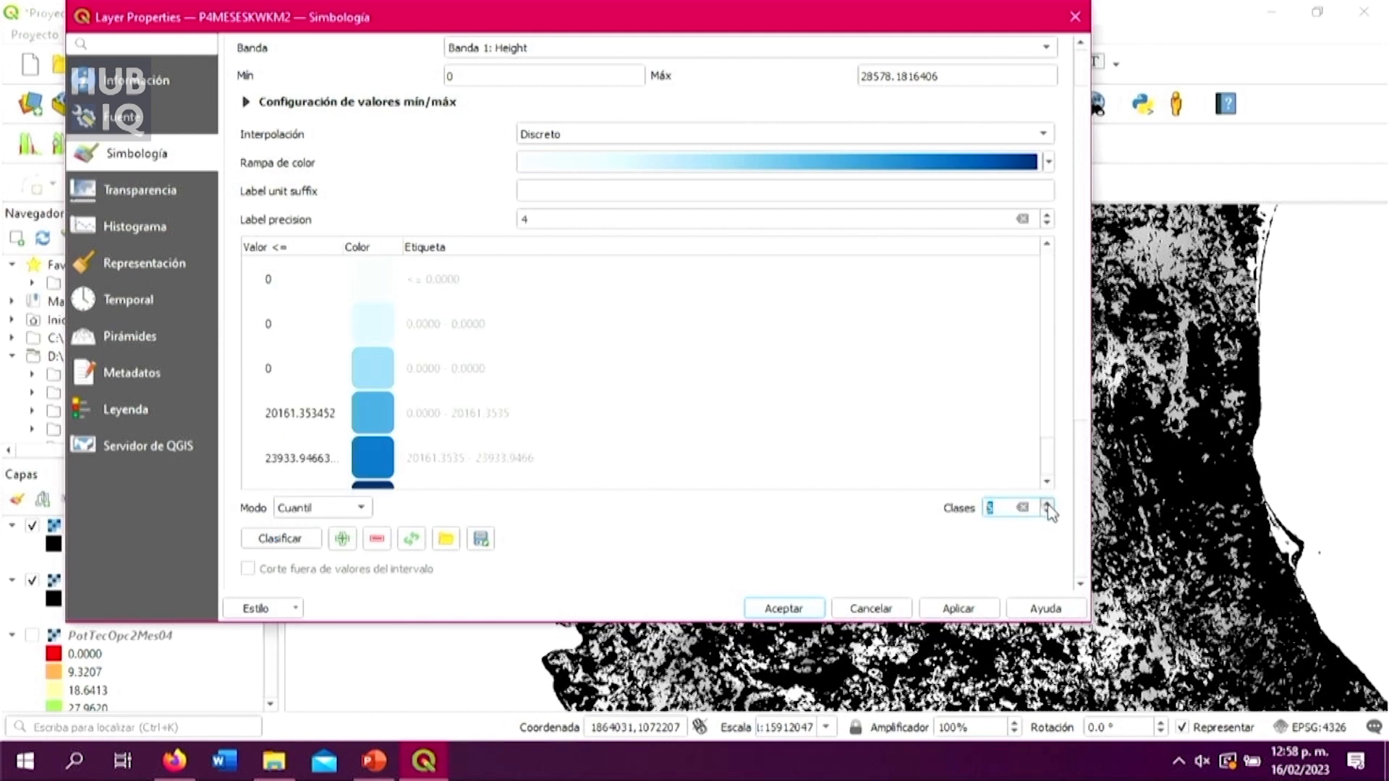
scroll(861, 418, "down", 2)
scroll(861, 418, "up", 4)
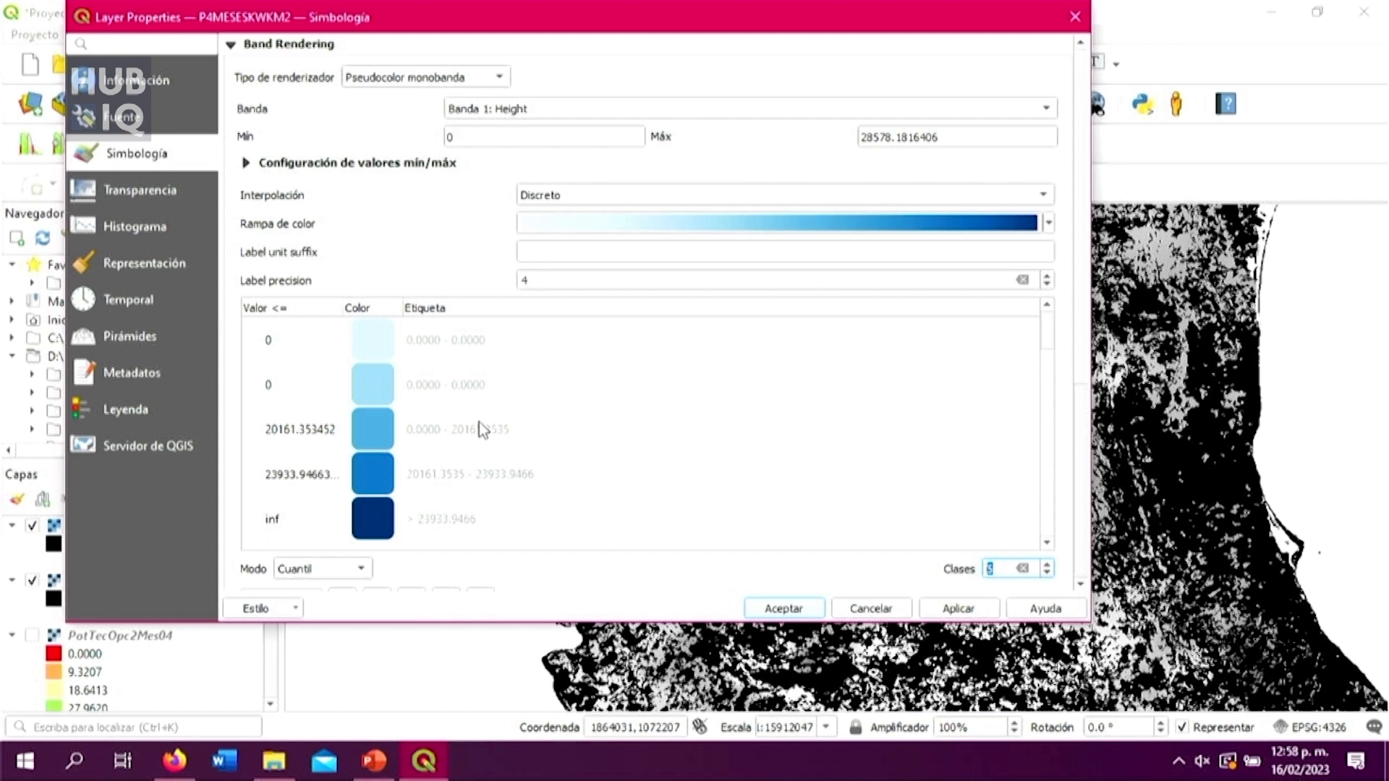
scroll(596, 352, "down", 3)
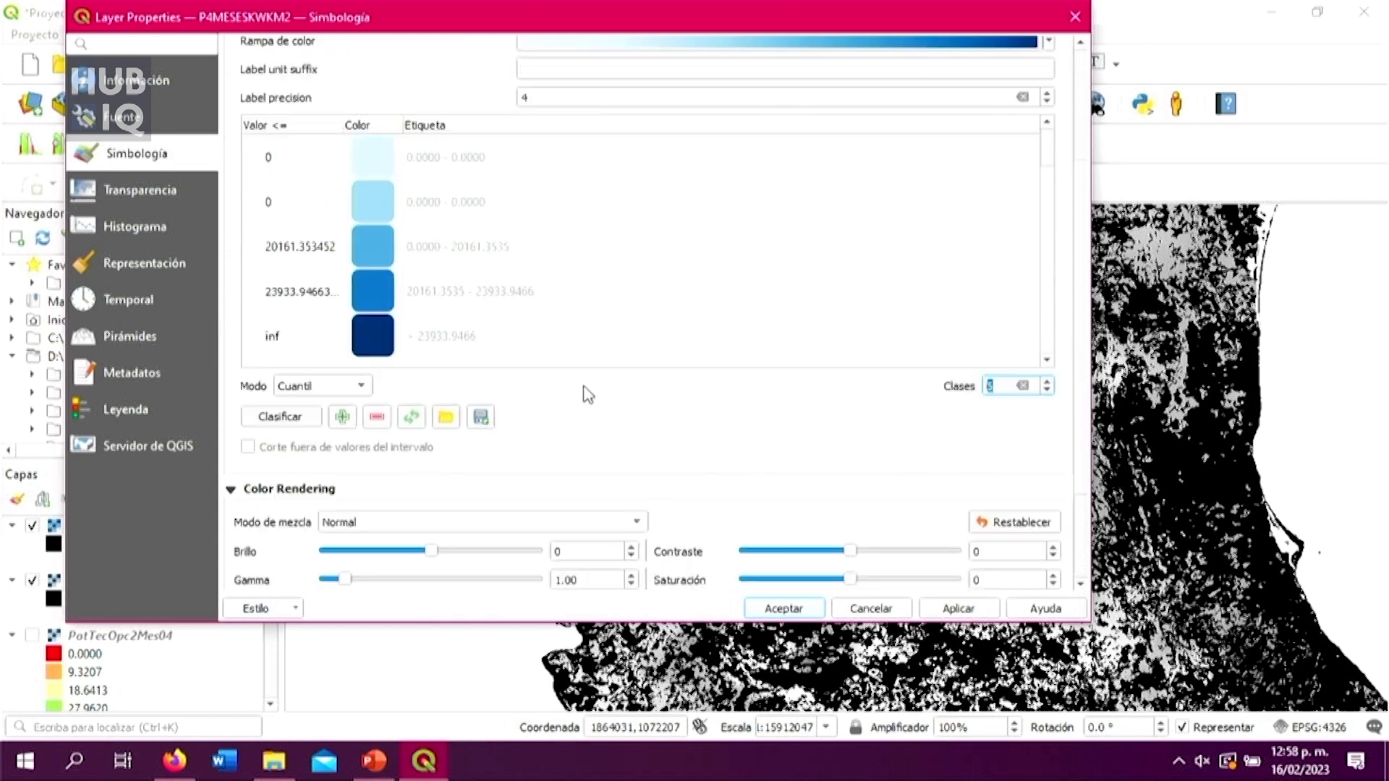
Step: Apply the RdYlBu color ramp to the P4MESESKWKM2 layer and reclassify the values
scroll(582, 391, "up", 3)
left_click(1047, 224)
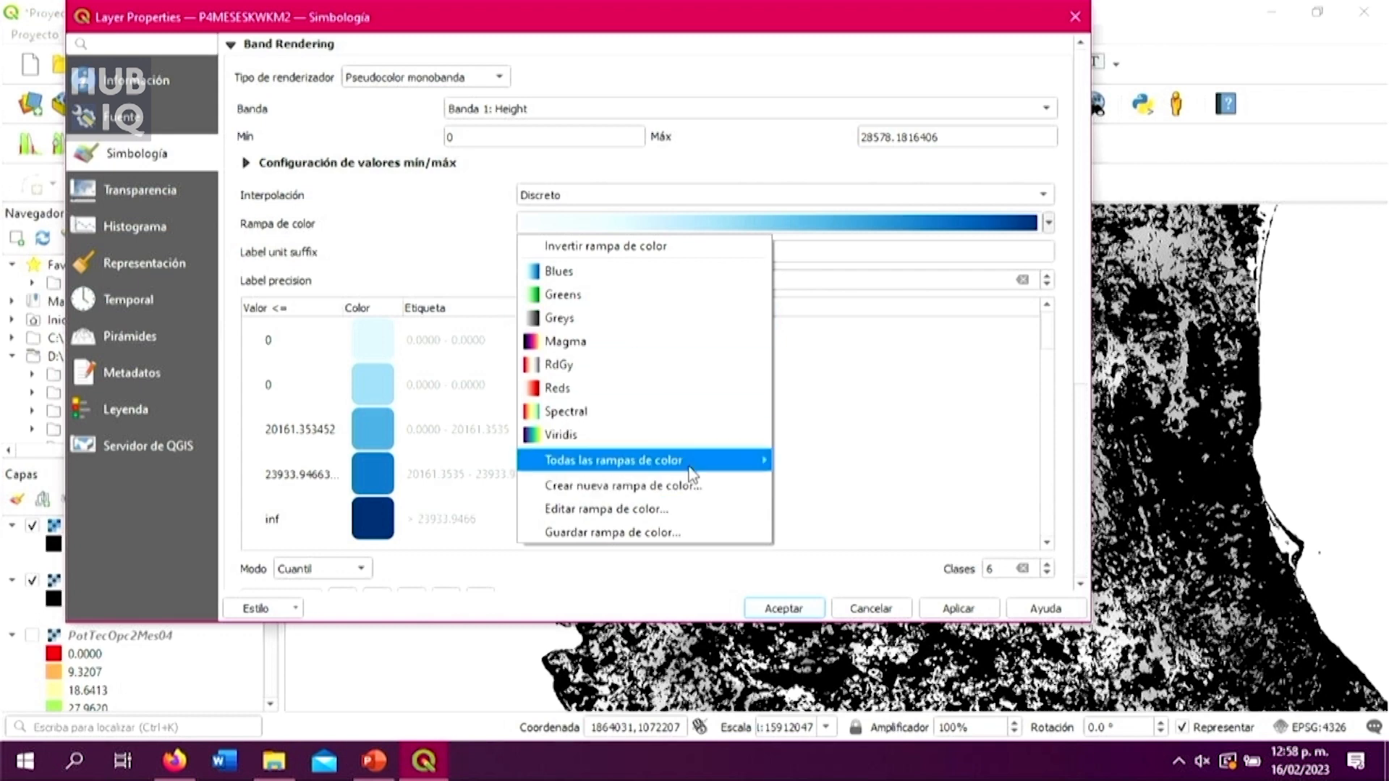
mouse_move(693, 463)
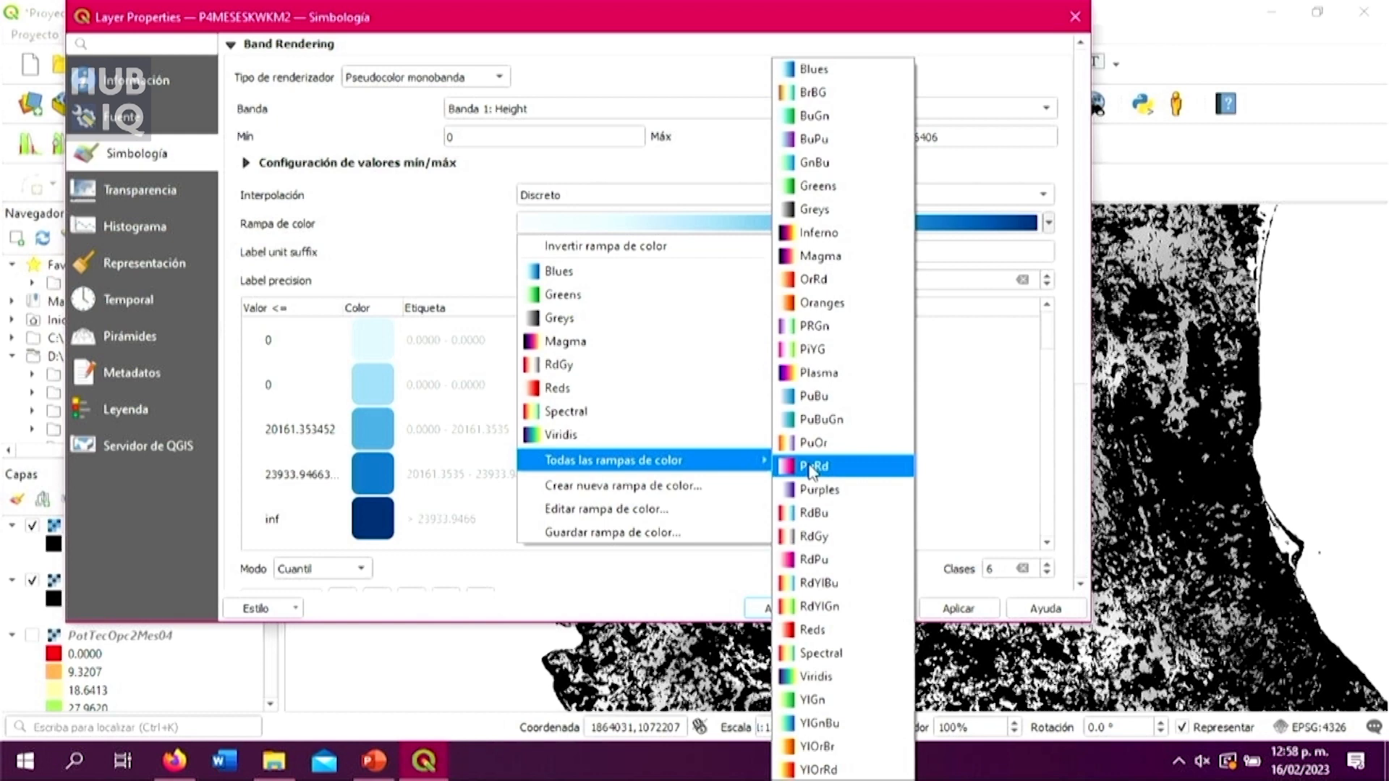
left_click(874, 582)
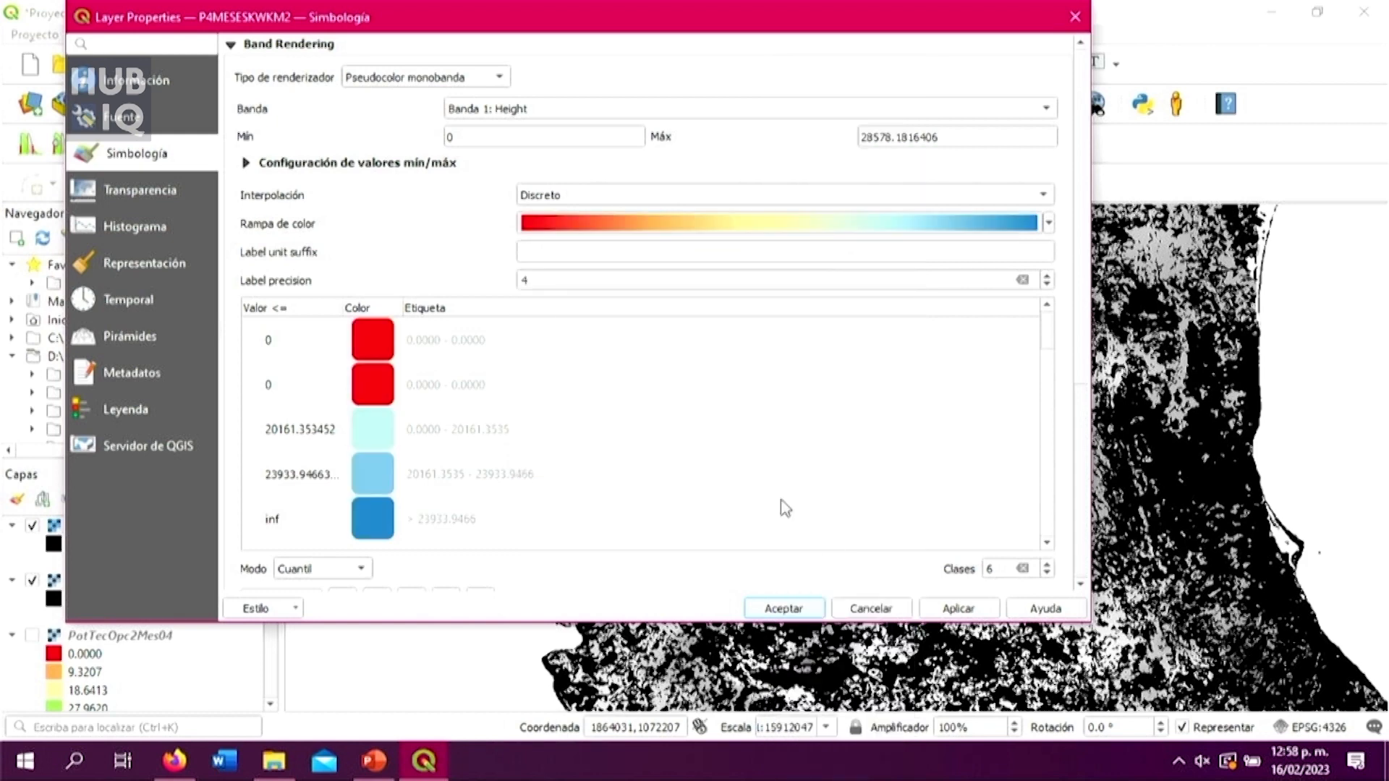
scroll(568, 497, "down", 3)
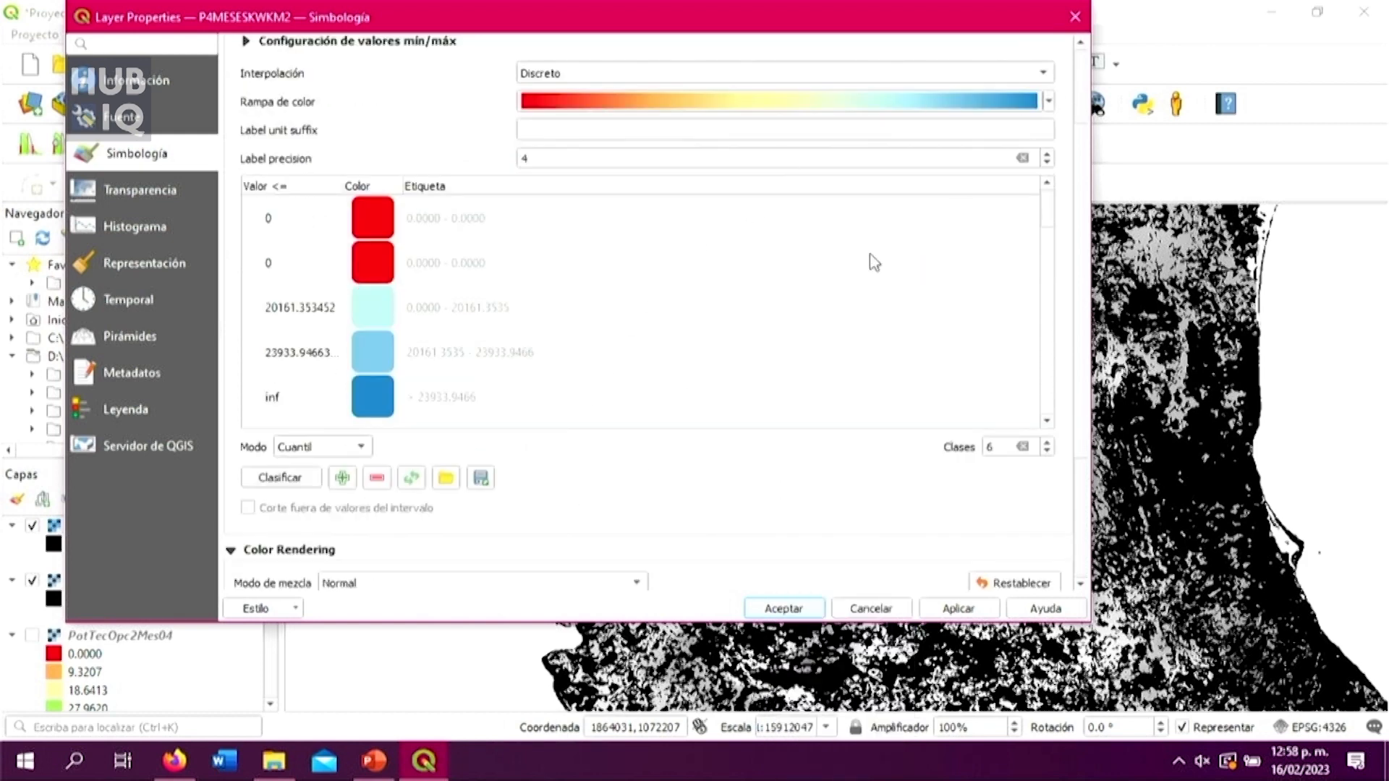
left_click(285, 480)
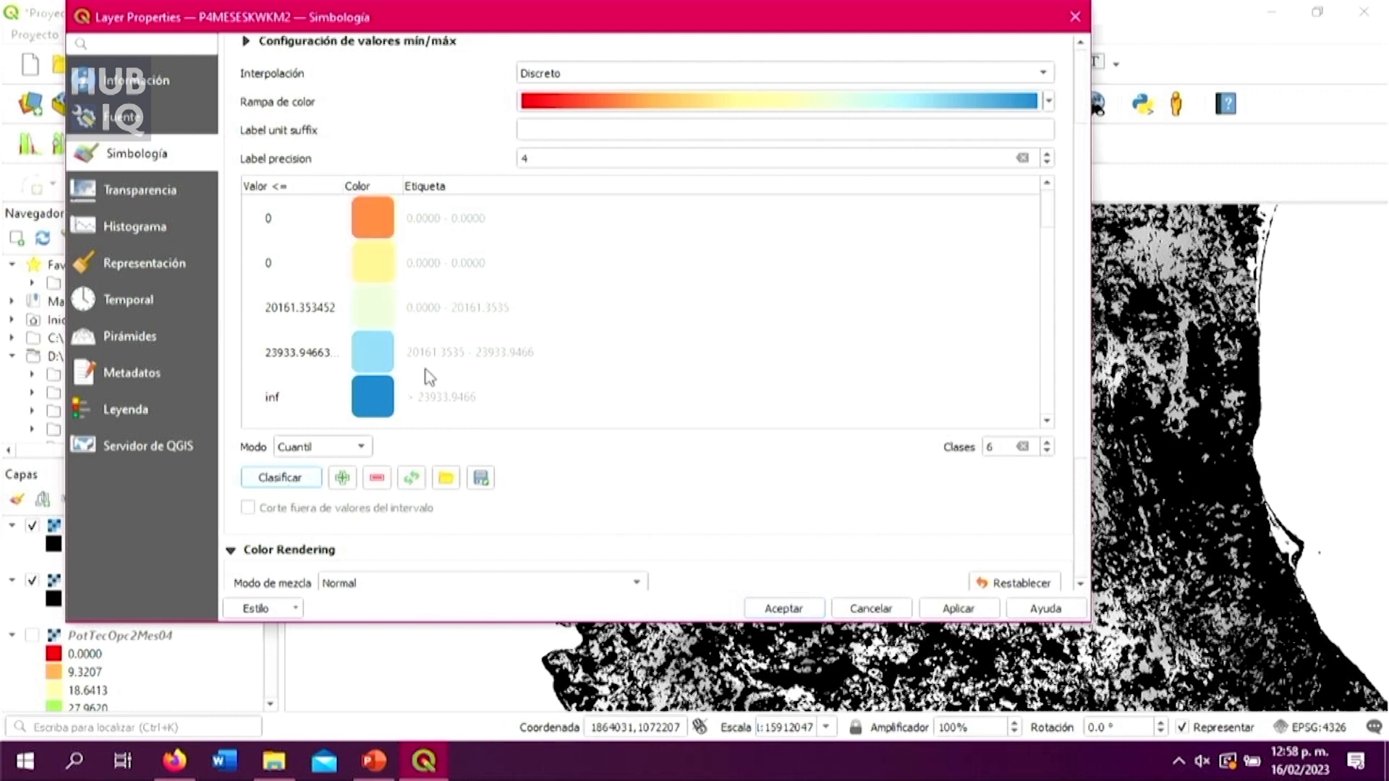
Step: Set the interpolation of the RdYlBu classes to Lineal and review the class values
scroll(430, 377, "up", 2)
left_click(657, 135)
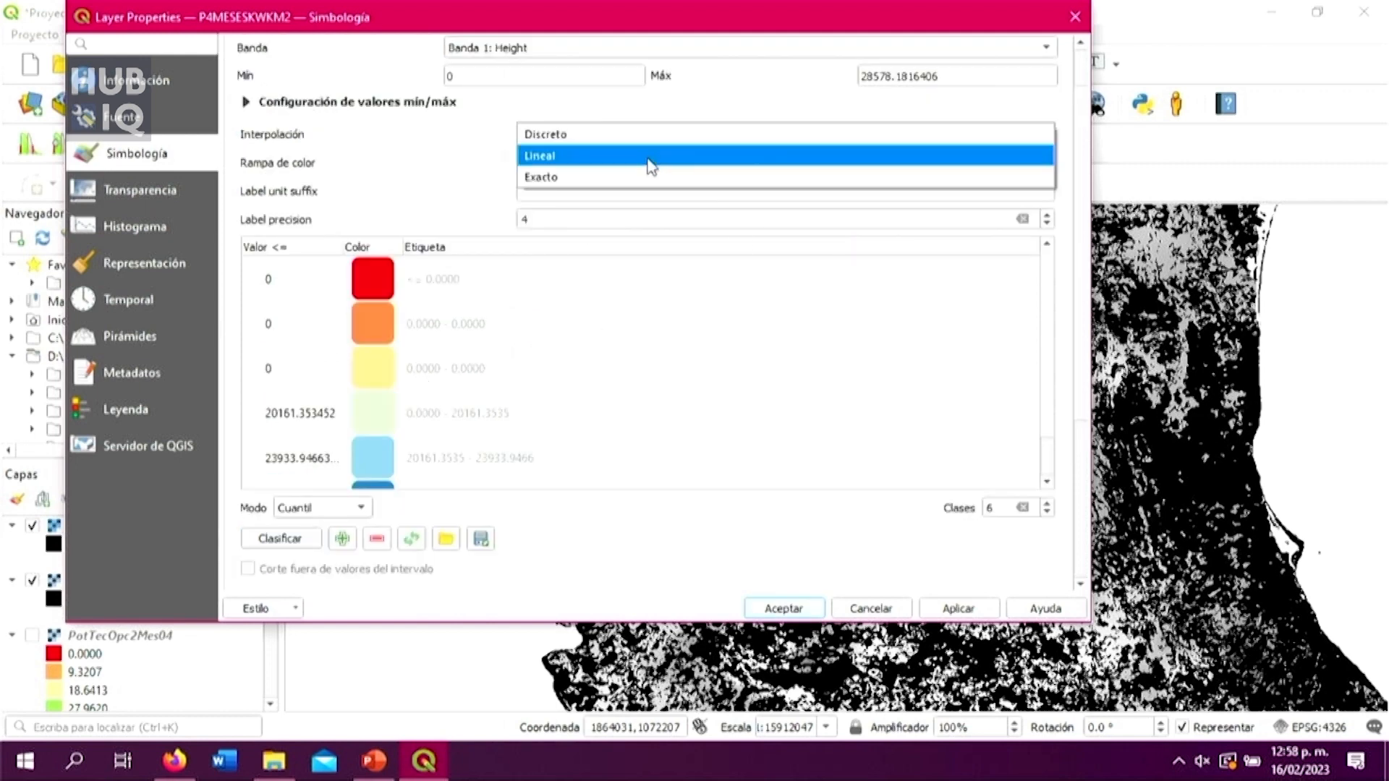
left_click(645, 157)
scroll(499, 430, "down", 2)
scroll(476, 443, "up", 4)
scroll(476, 443, "down", 4)
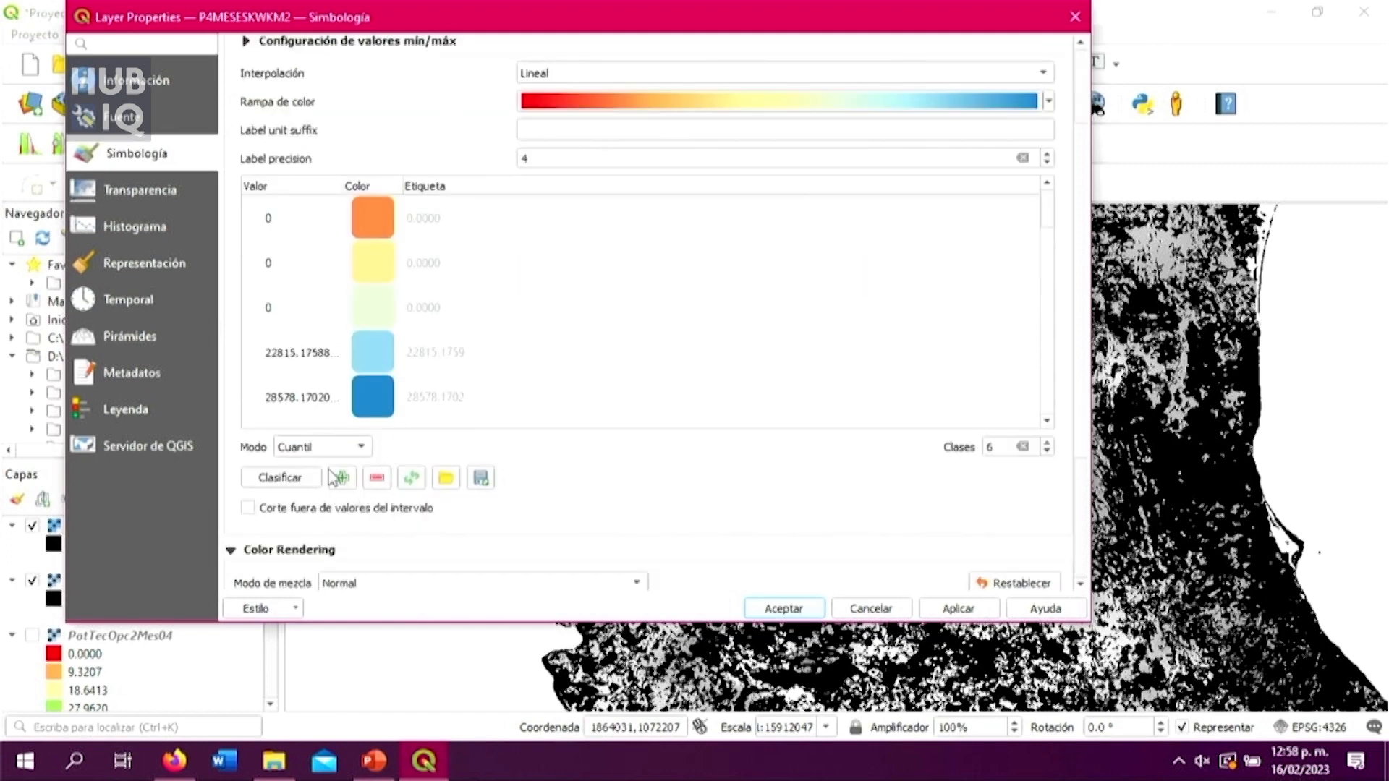
scroll(391, 470, "up", 4)
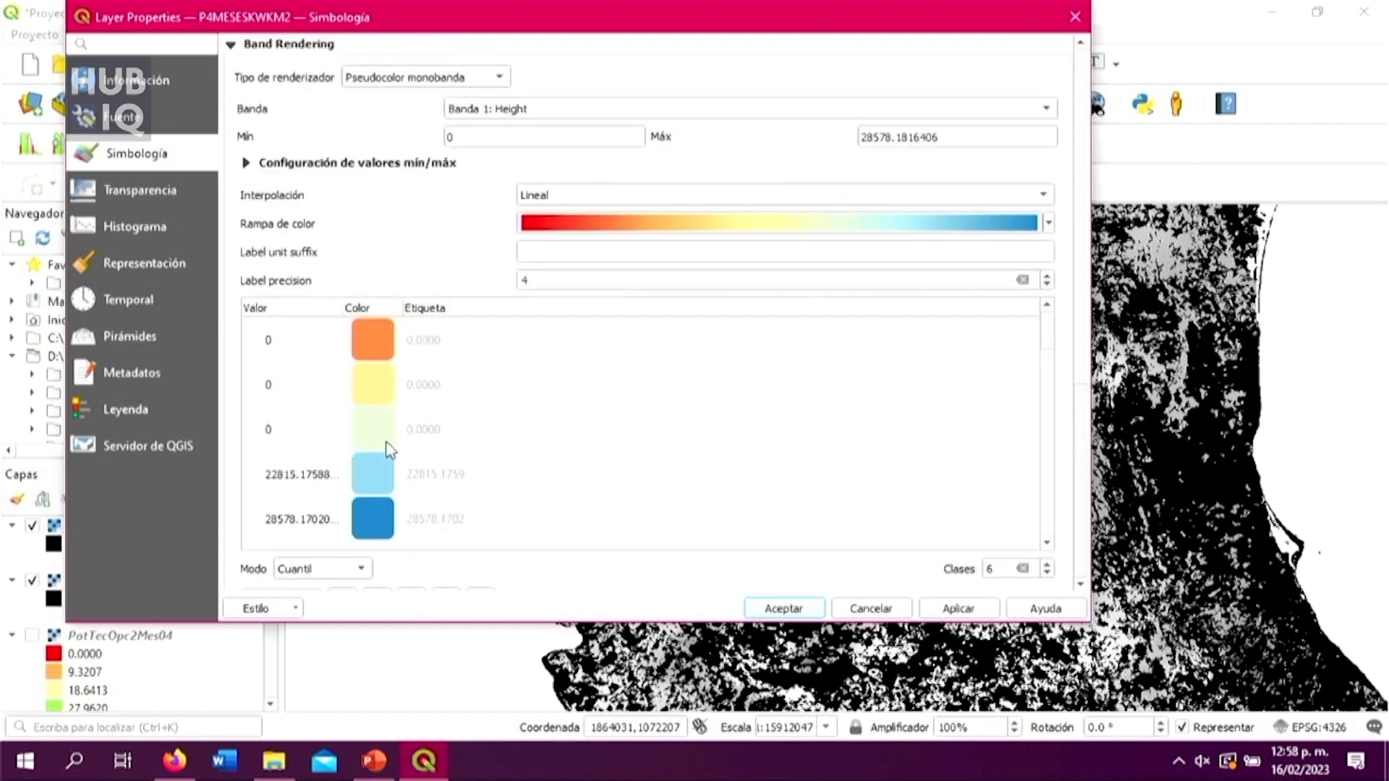
scroll(391, 450, "down", 2)
scroll(340, 467, "up", 2)
scroll(344, 467, "down", 4)
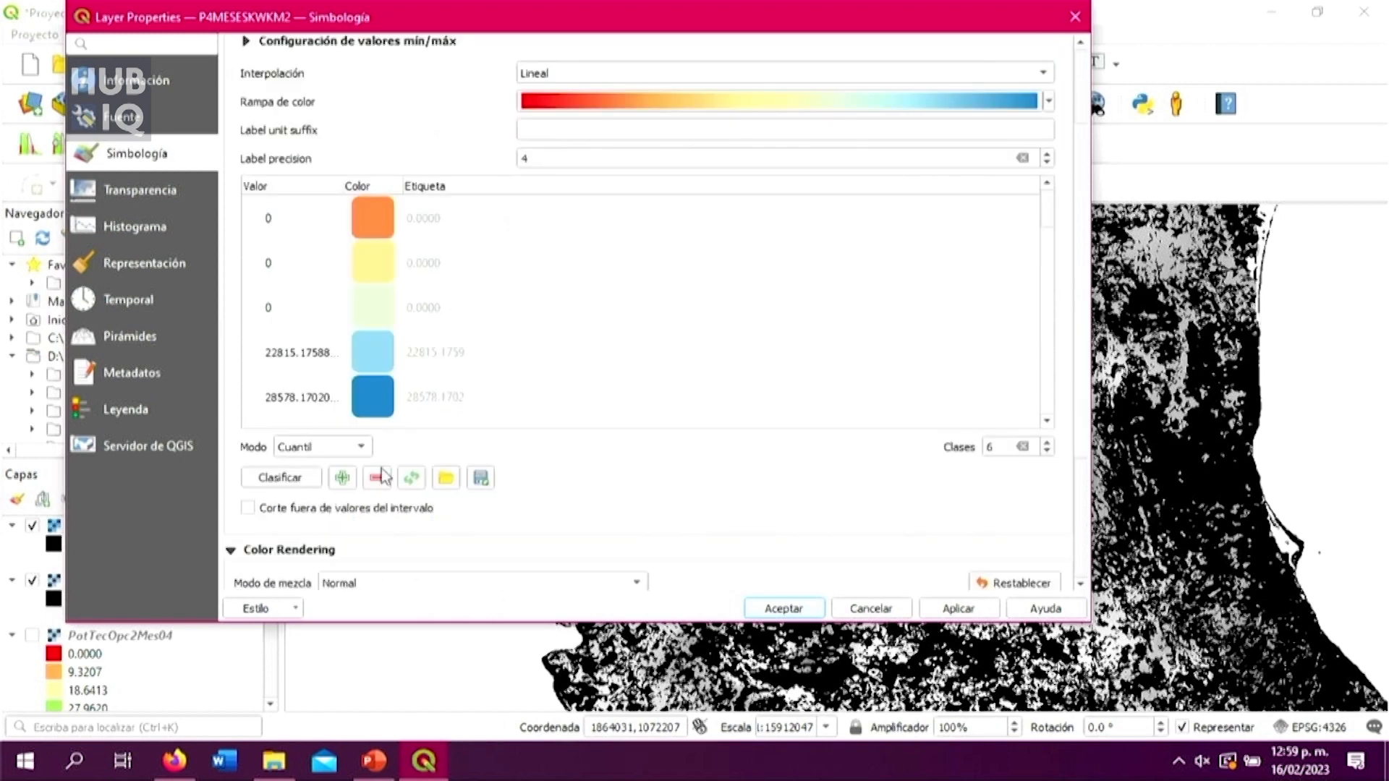
Step: Set the classification mode to Continuo and review the classes and color rendering options
left_click(358, 446)
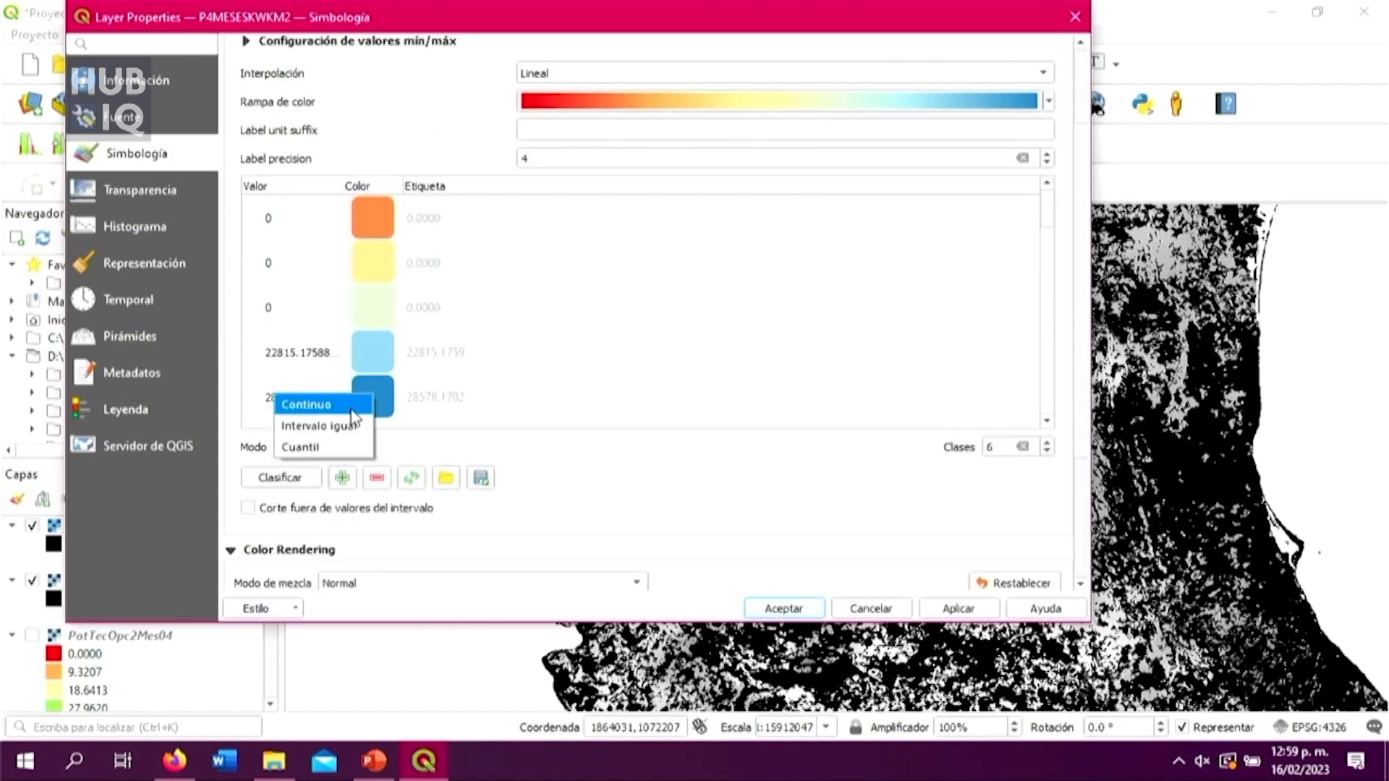
left_click(354, 416)
scroll(526, 362, "up", 5)
scroll(487, 369, "down", 7)
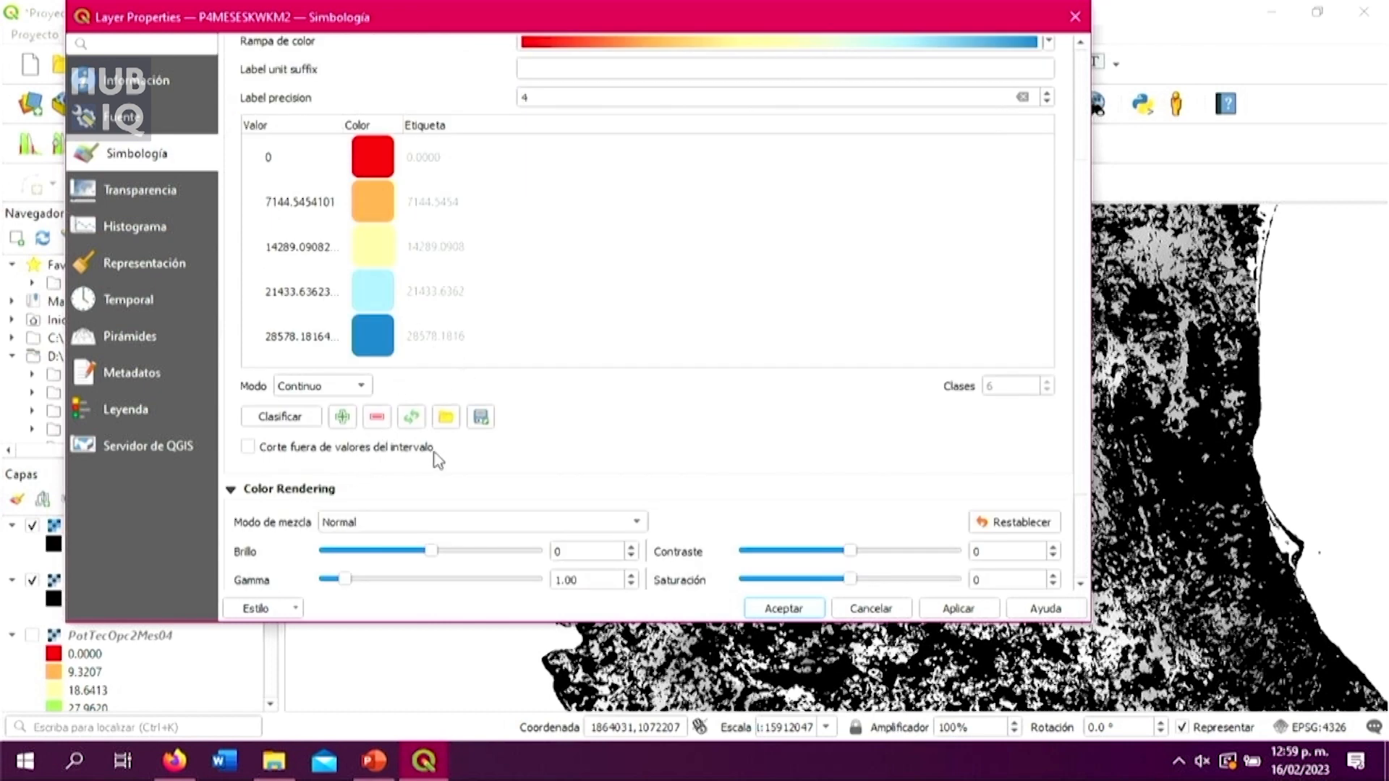
scroll(434, 455, "down", 3)
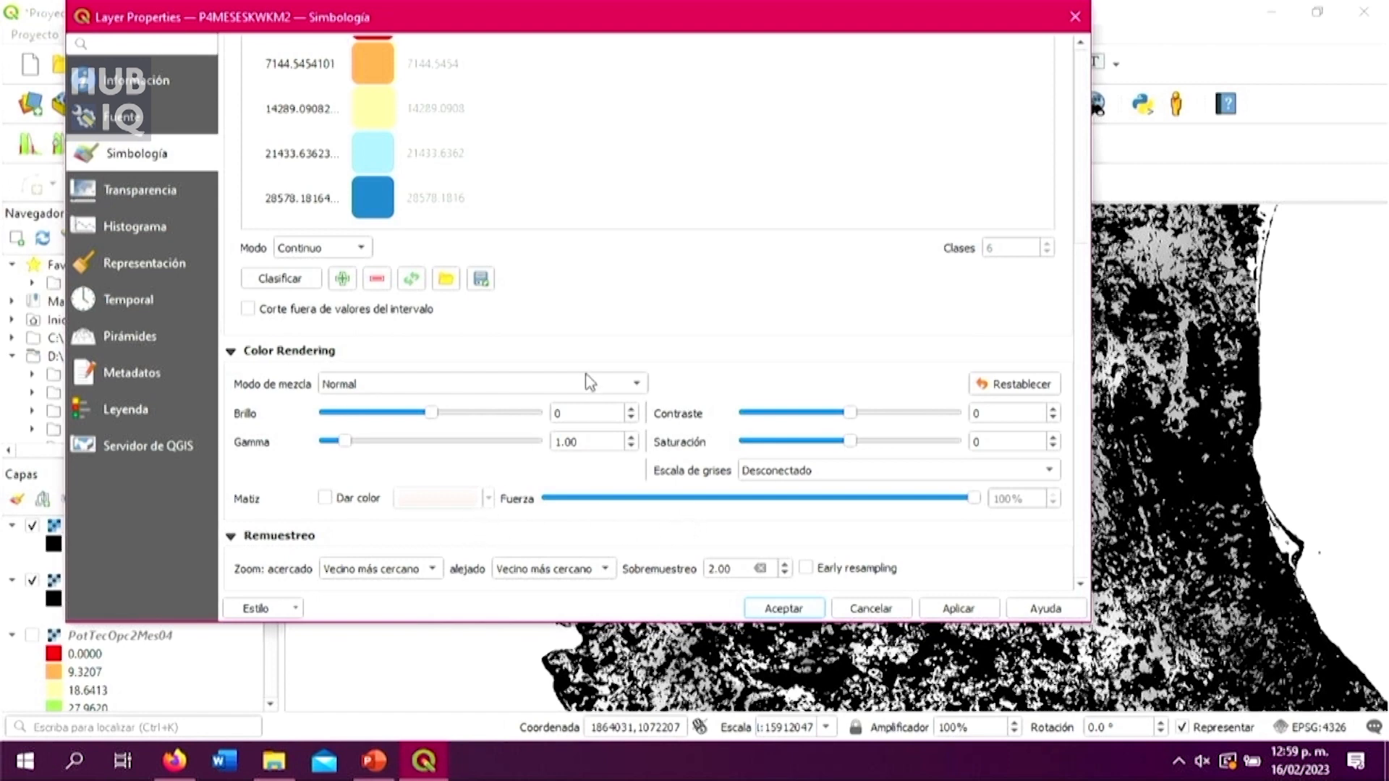
scroll(590, 371, "up", 2)
scroll(590, 371, "up", 3)
scroll(595, 378, "up", 2)
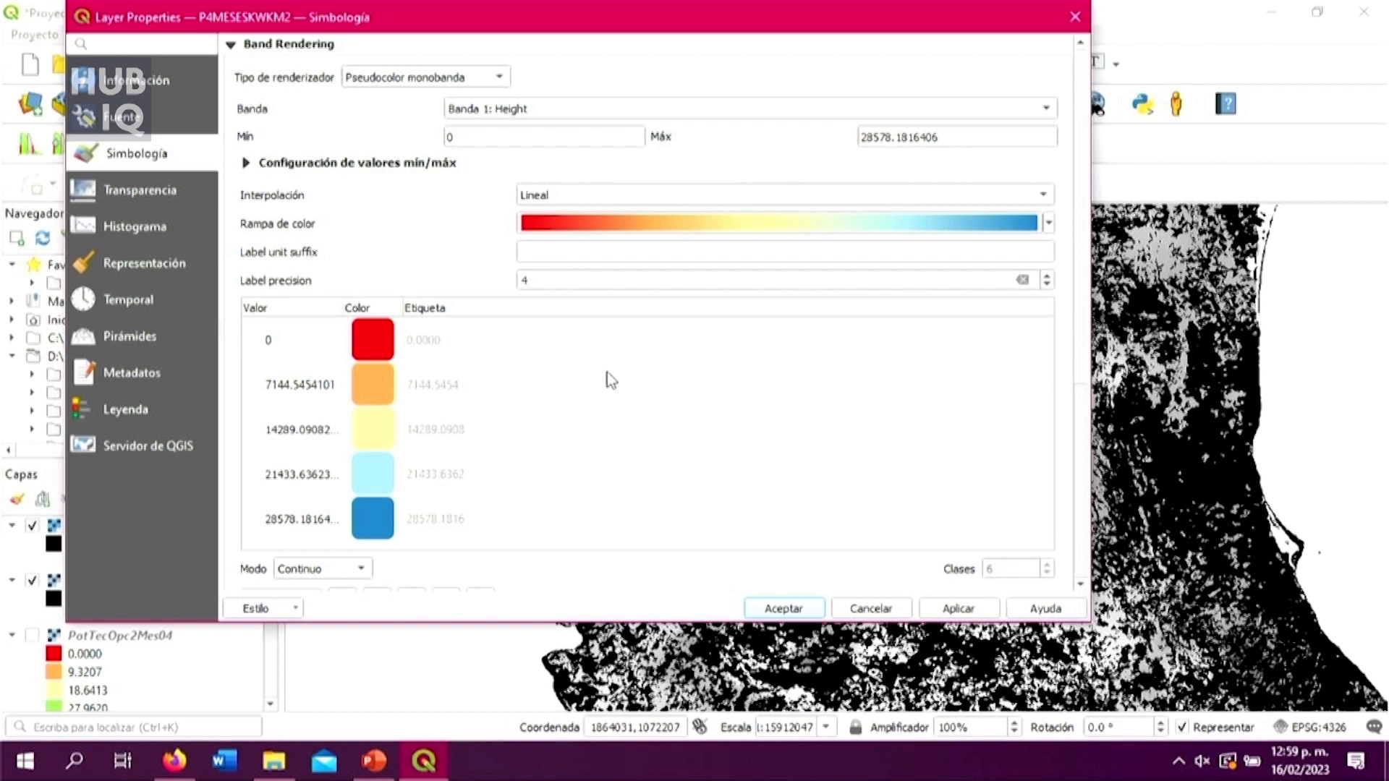
Step: Apply the symbology to the P4MESESKWKM2 layer, close its properties and inspect the colored raster over central Mexico
left_click(946, 610)
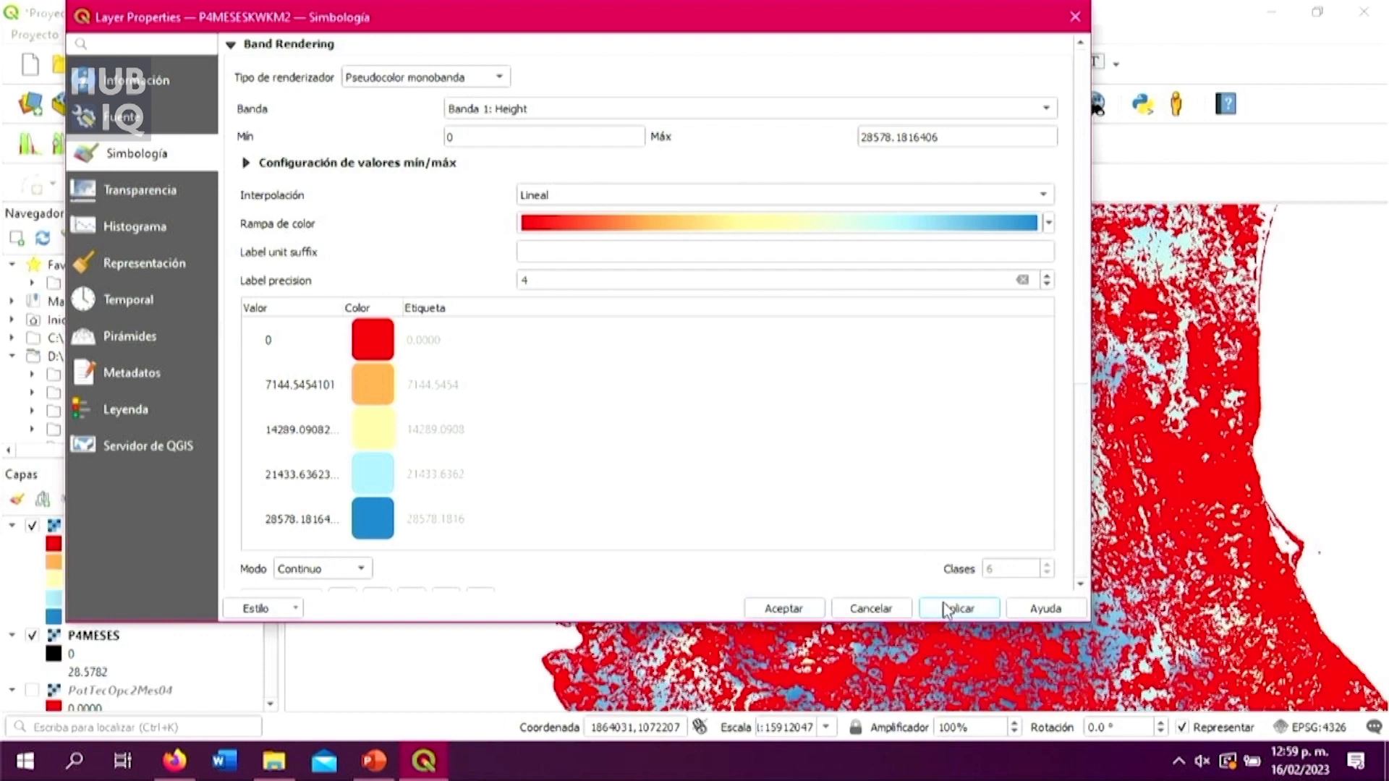
left_click(784, 609)
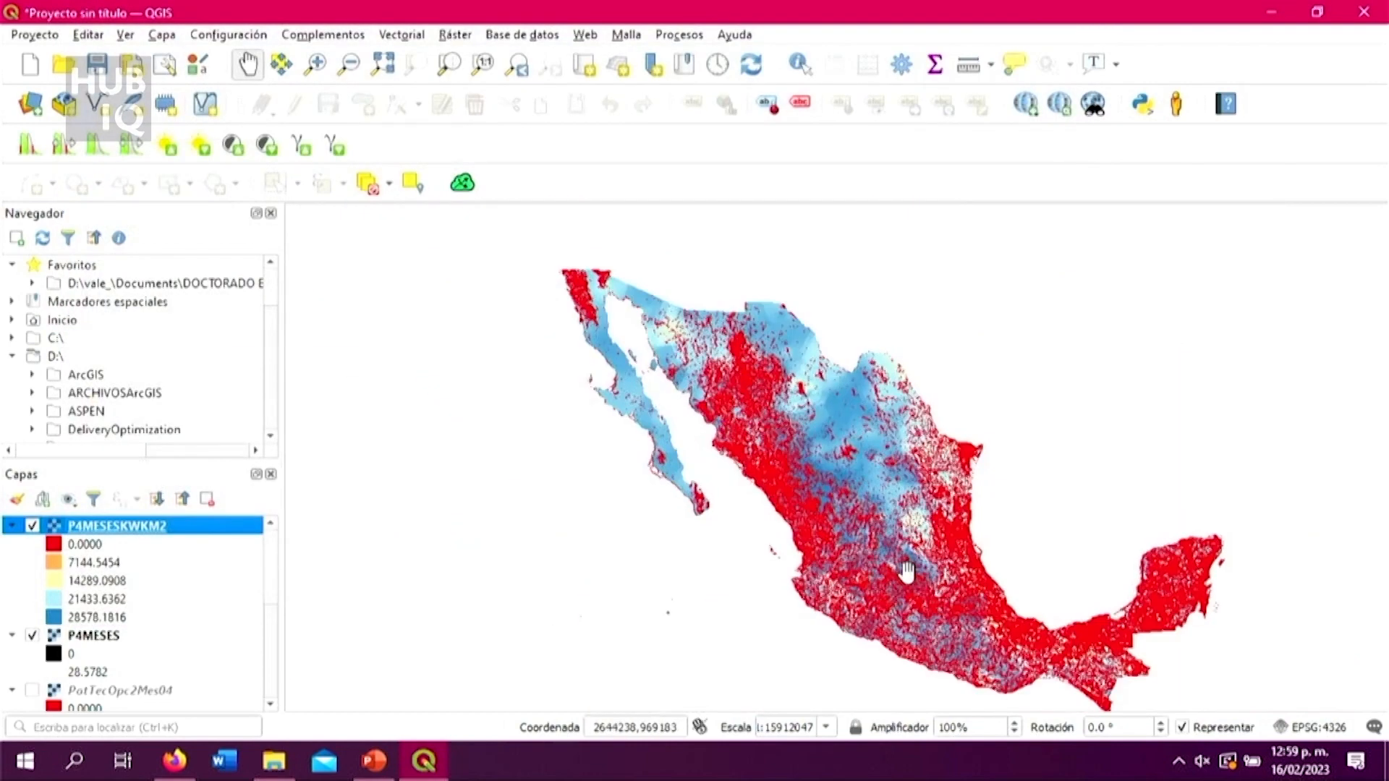
left_click_drag(907, 571, 896, 563)
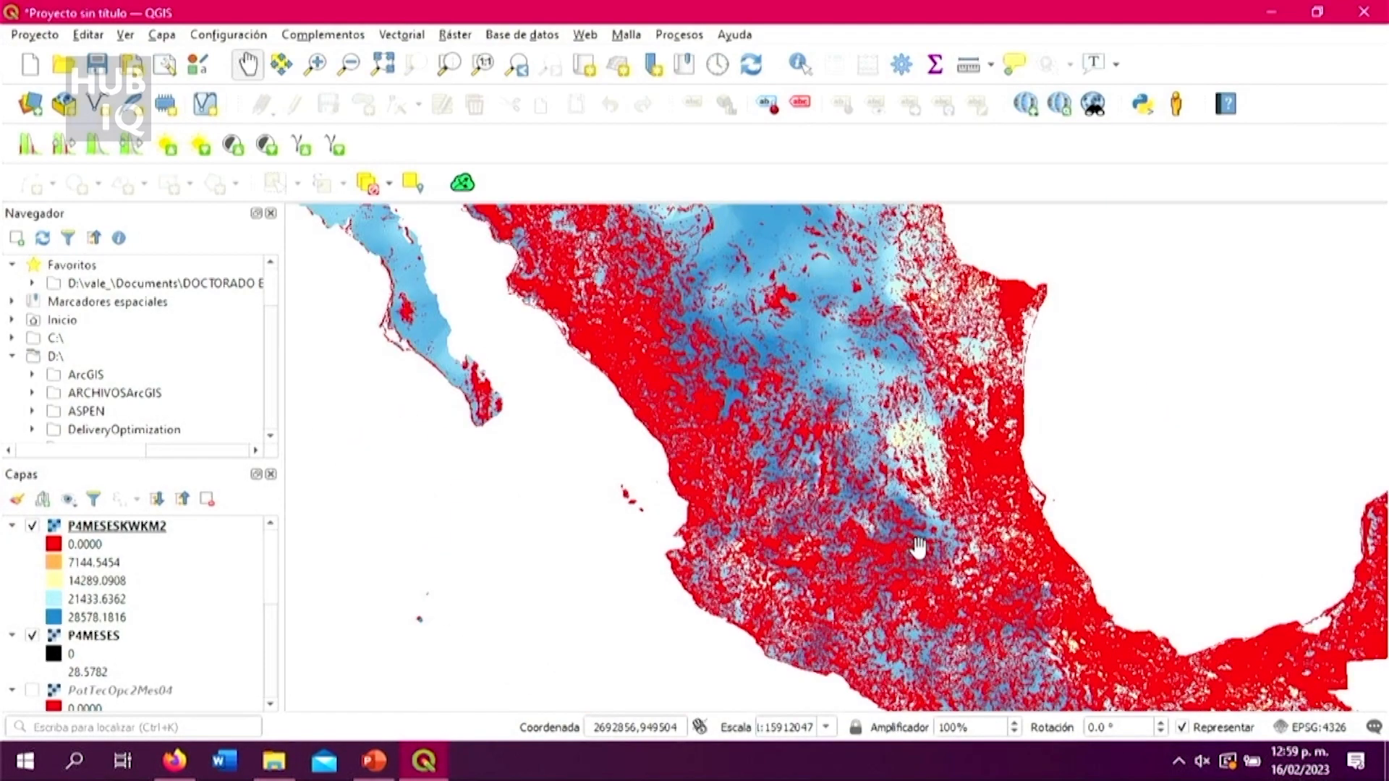
scroll(918, 548, "down", 2)
scroll(917, 548, "down", 2)
scroll(918, 548, "up", 2)
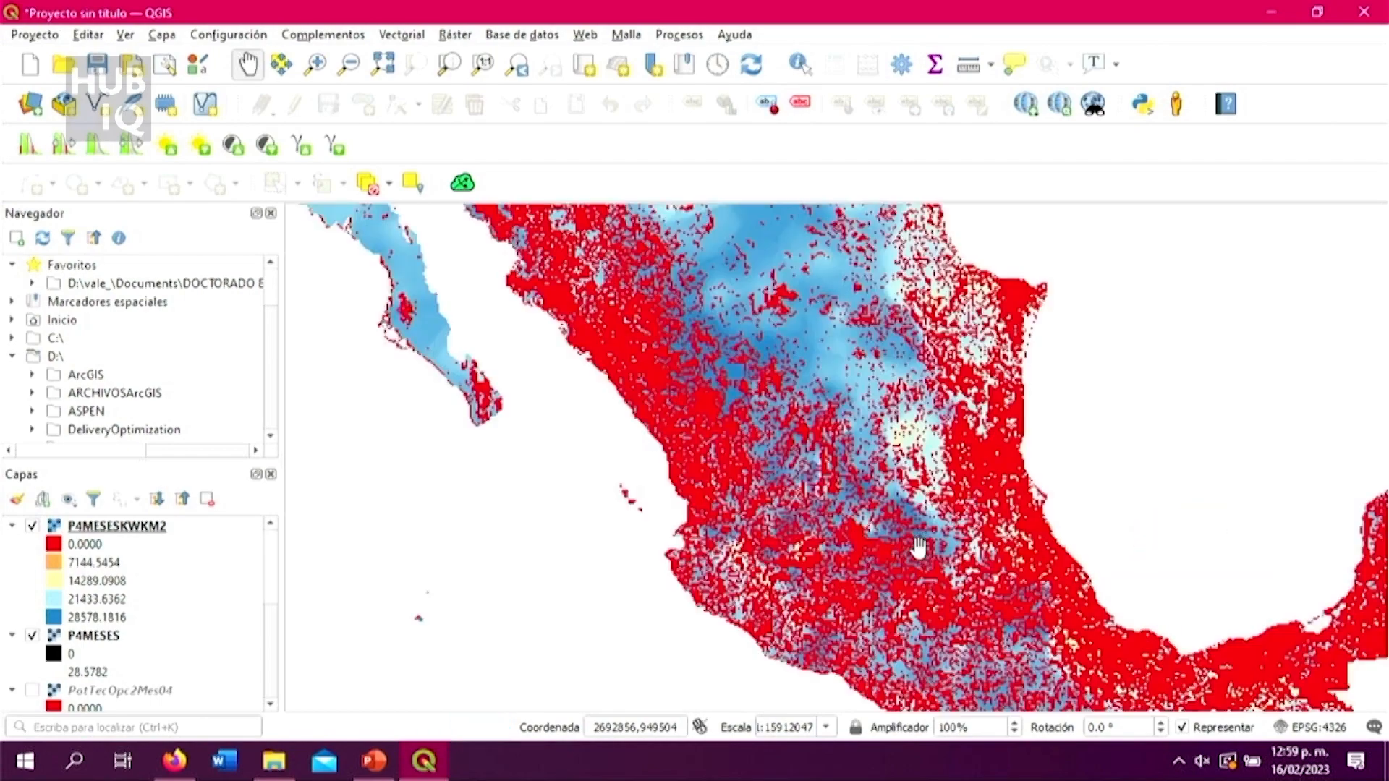
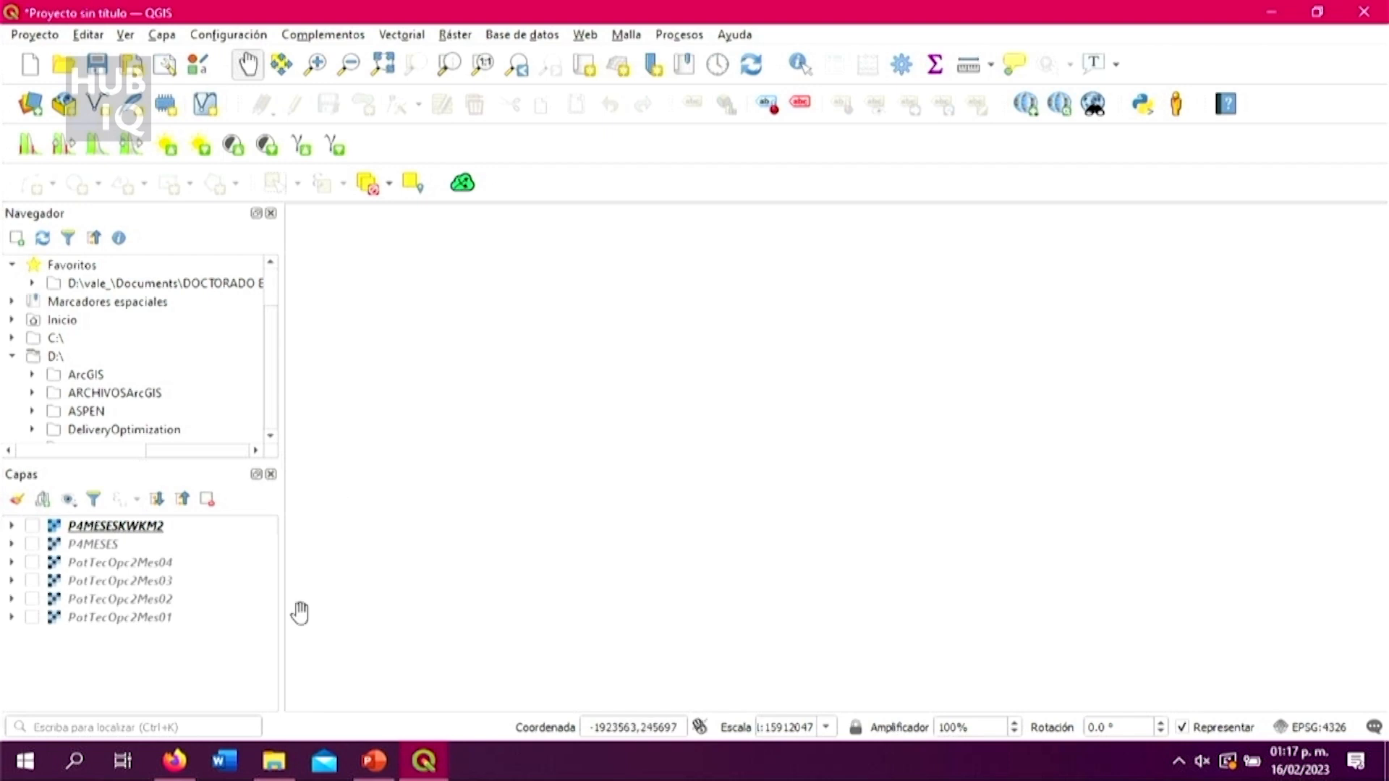
Step: Switch to Firefox and examine the scanned 1870 map of southern India, from its upper edge to its title
mouse_move(192, 774)
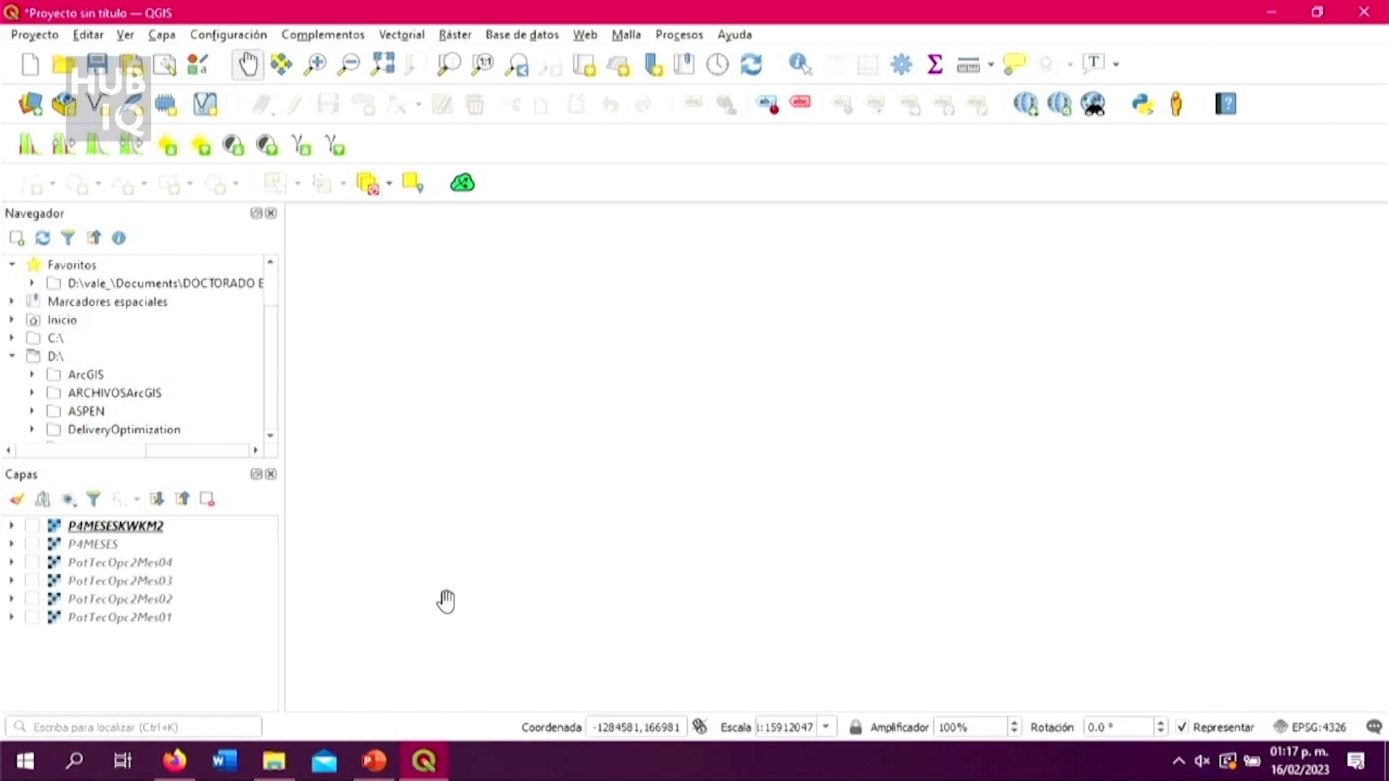
left_click(174, 759)
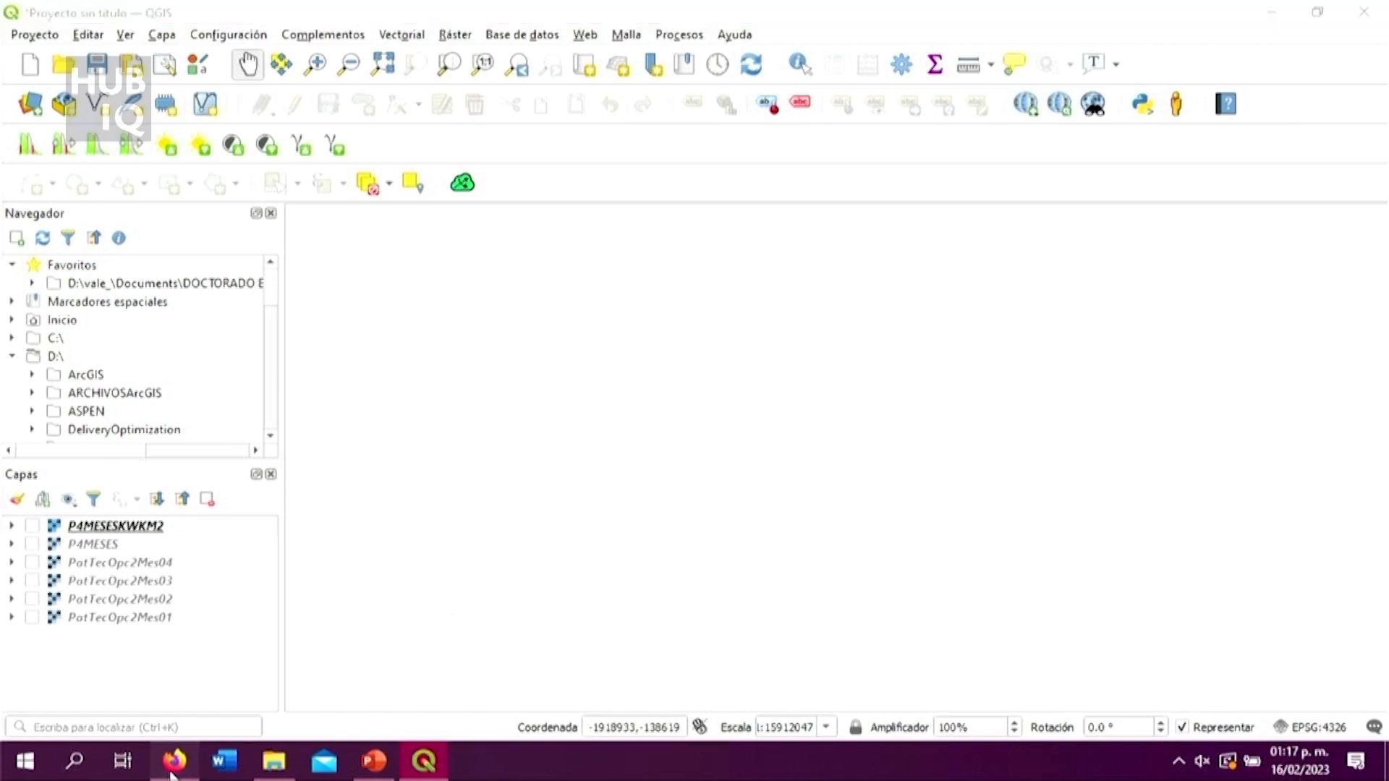
scroll(597, 582, "down", 2)
scroll(596, 583, "up", 2)
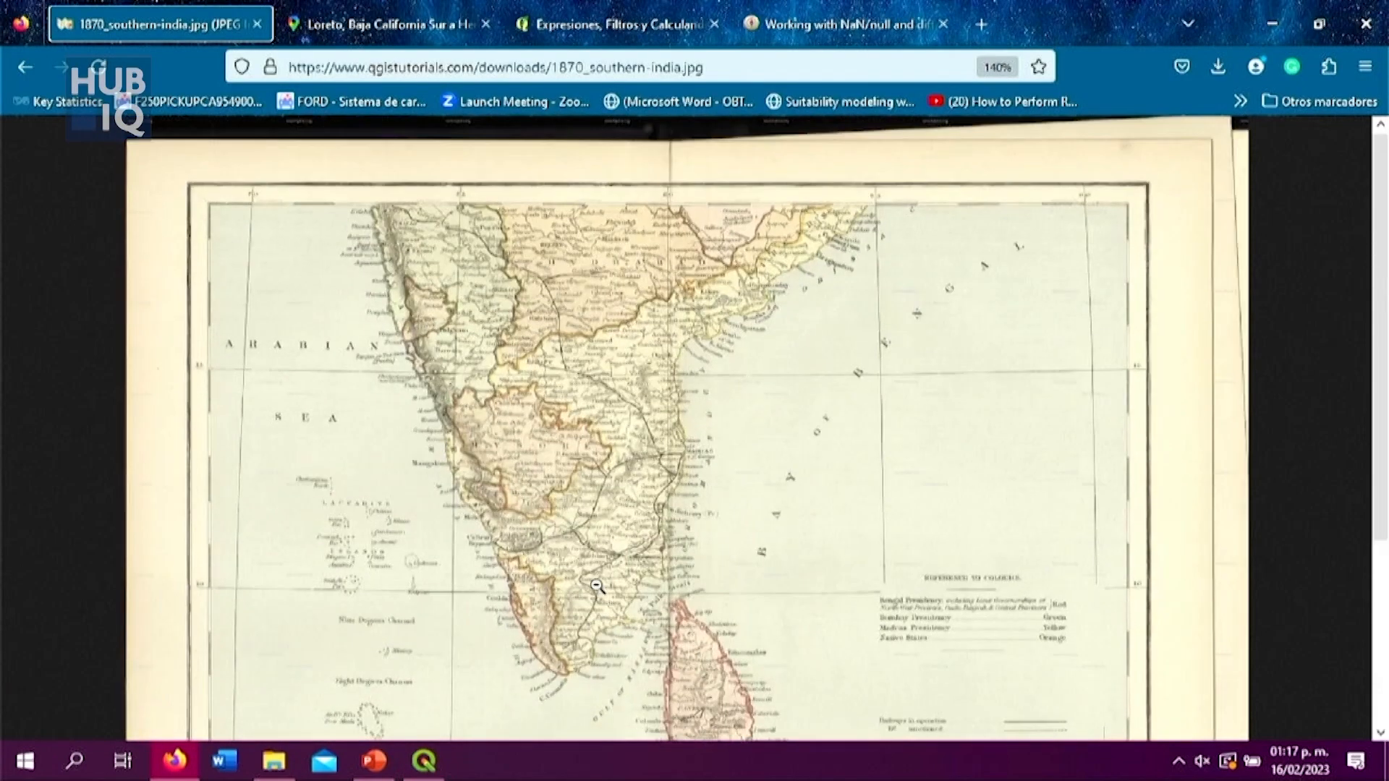
scroll(597, 582, "down", 2)
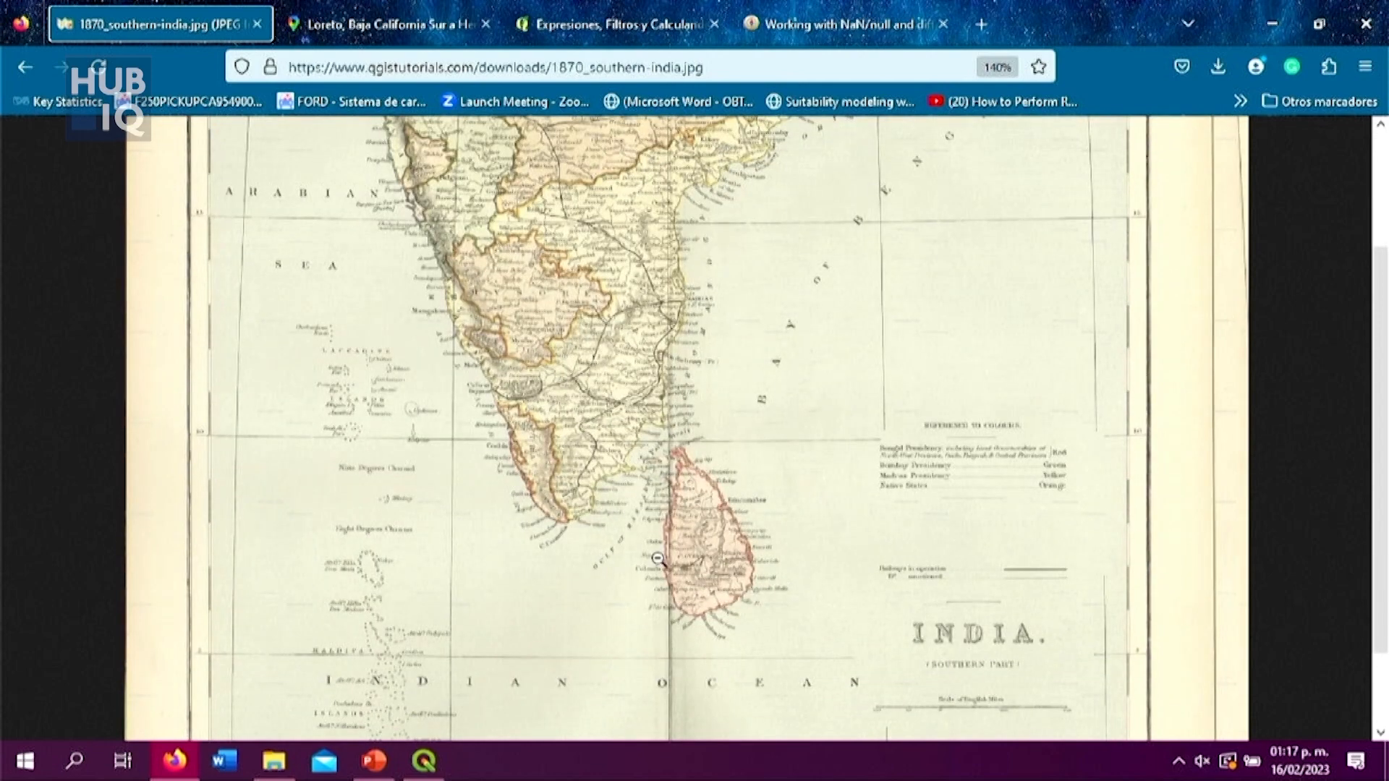
scroll(657, 559, "up", 2)
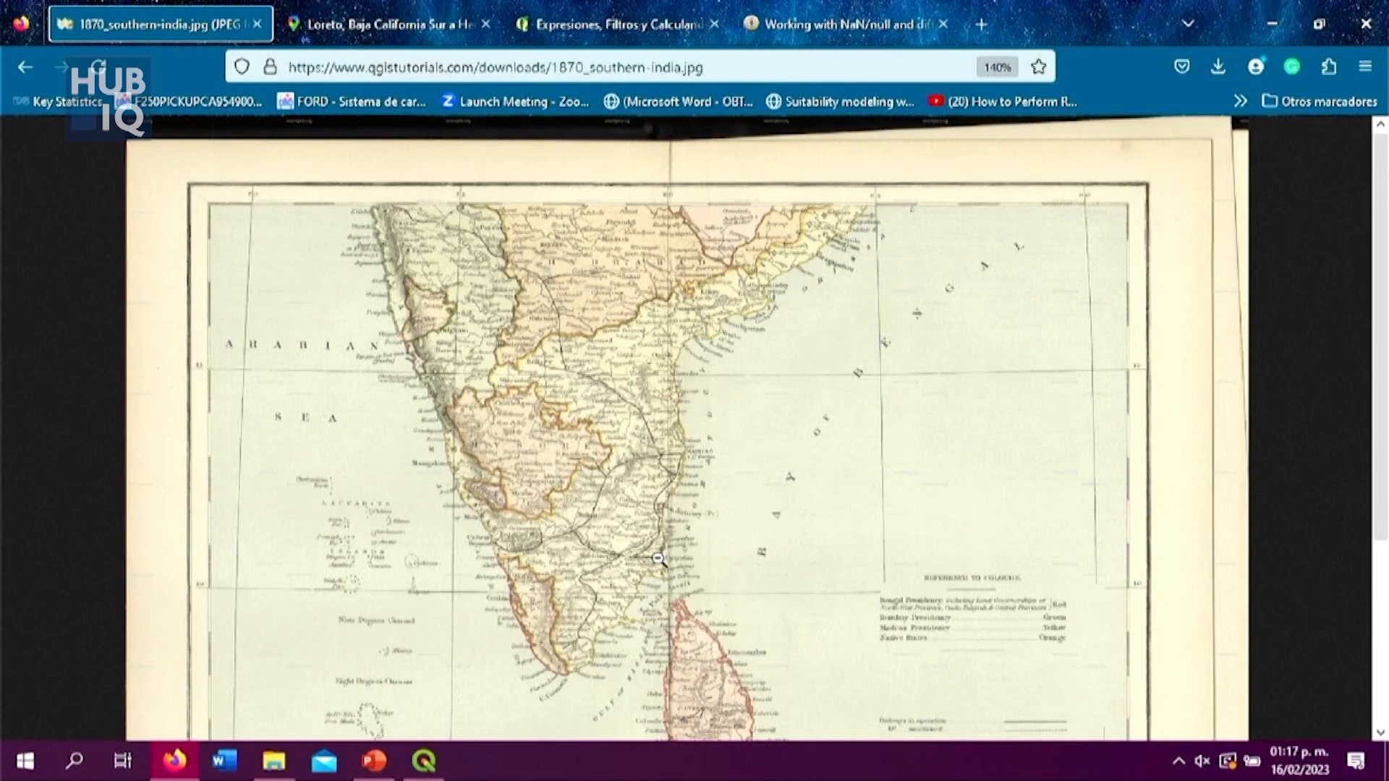
scroll(667, 555, "down", 2)
scroll(667, 555, "up", 2)
scroll(667, 556, "down", 2)
scroll(667, 556, "up", 2)
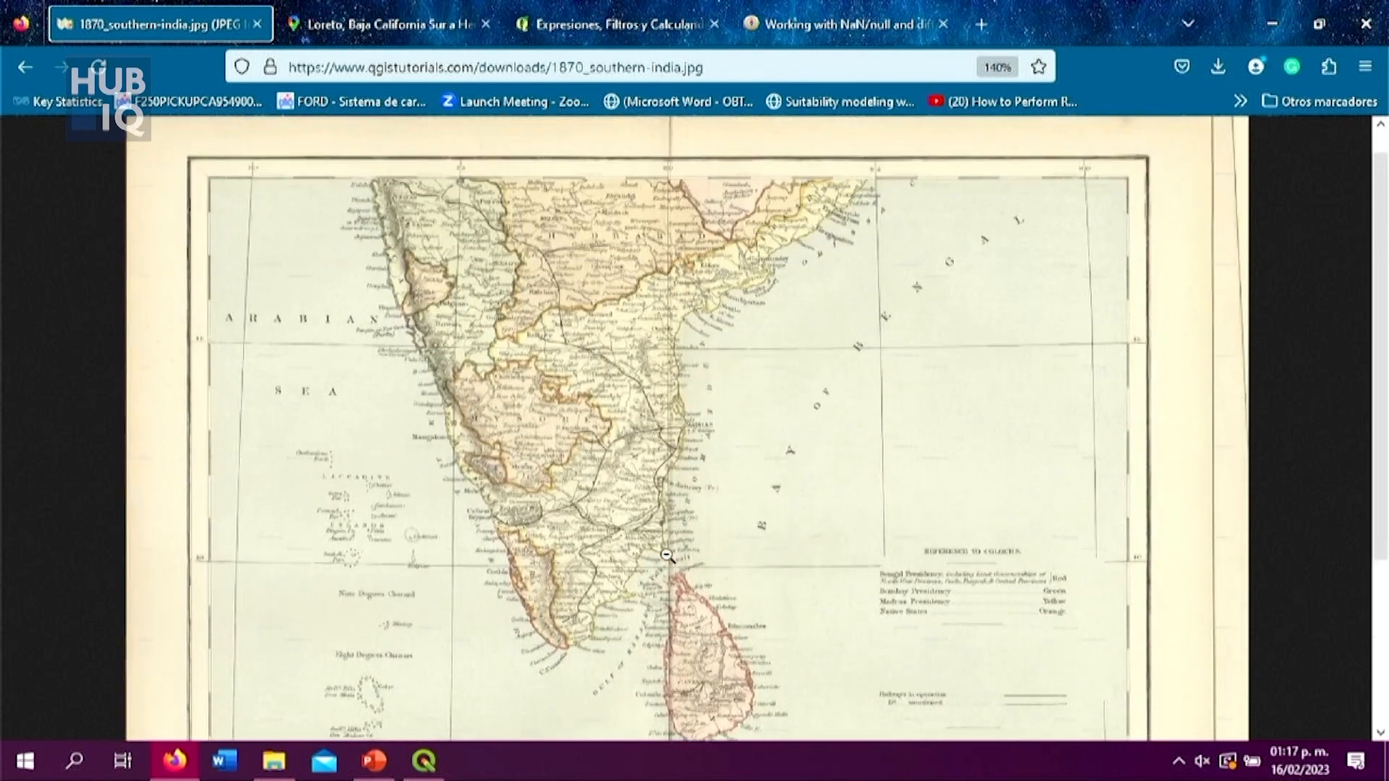
scroll(667, 556, "down", 2)
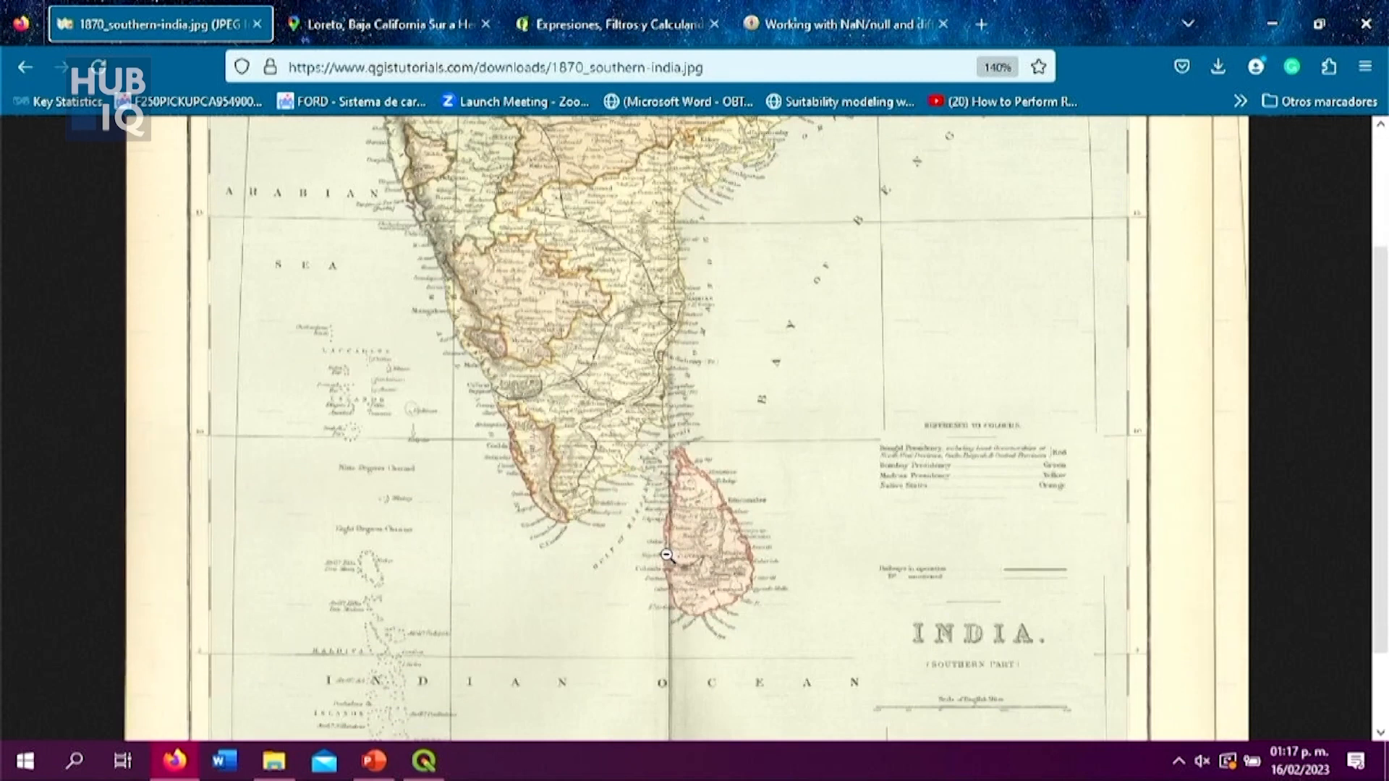
scroll(666, 555, "up", 2)
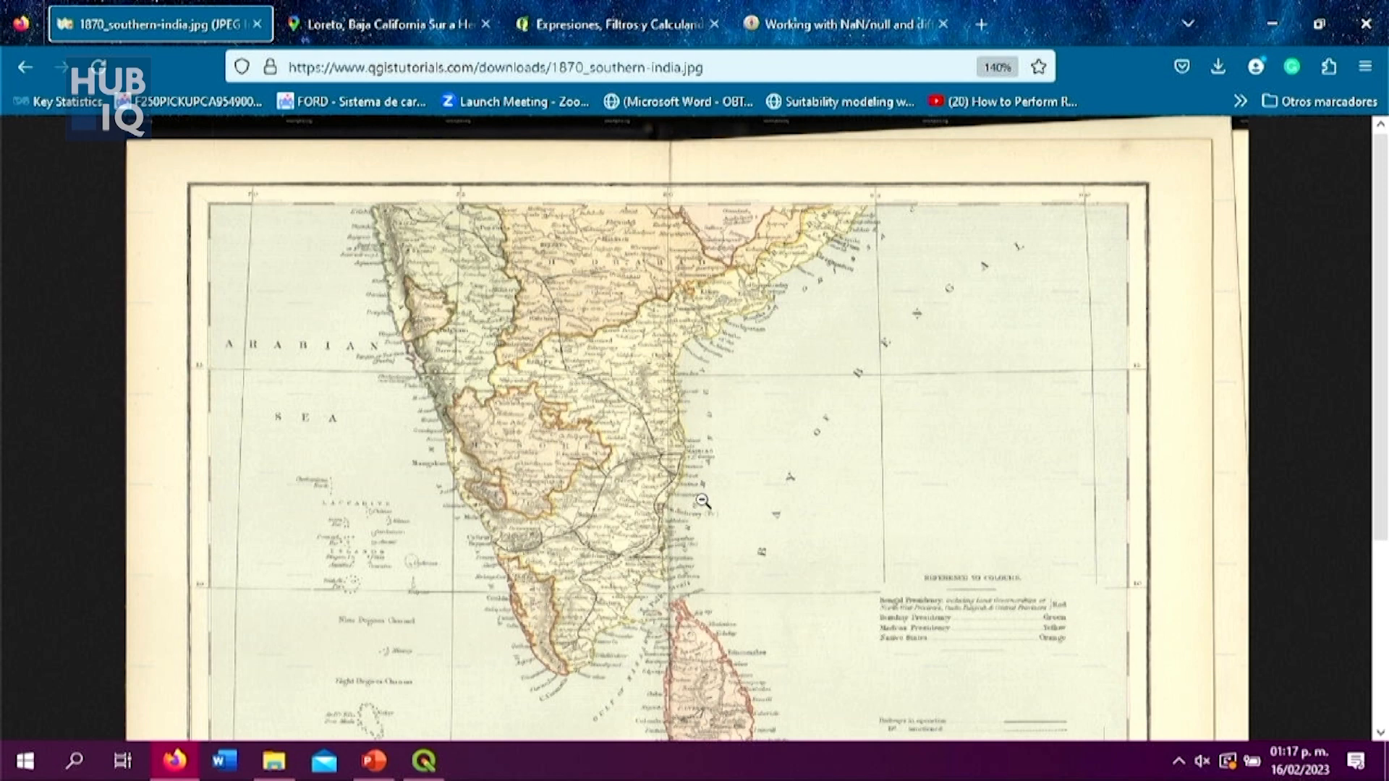
scroll(702, 499, "down", 2)
scroll(703, 499, "up", 2)
scroll(702, 499, "down", 2)
scroll(704, 504, "up", 2)
scroll(613, 380, "down", 3)
scroll(611, 378, "up", 3)
scroll(609, 363, "down", 3)
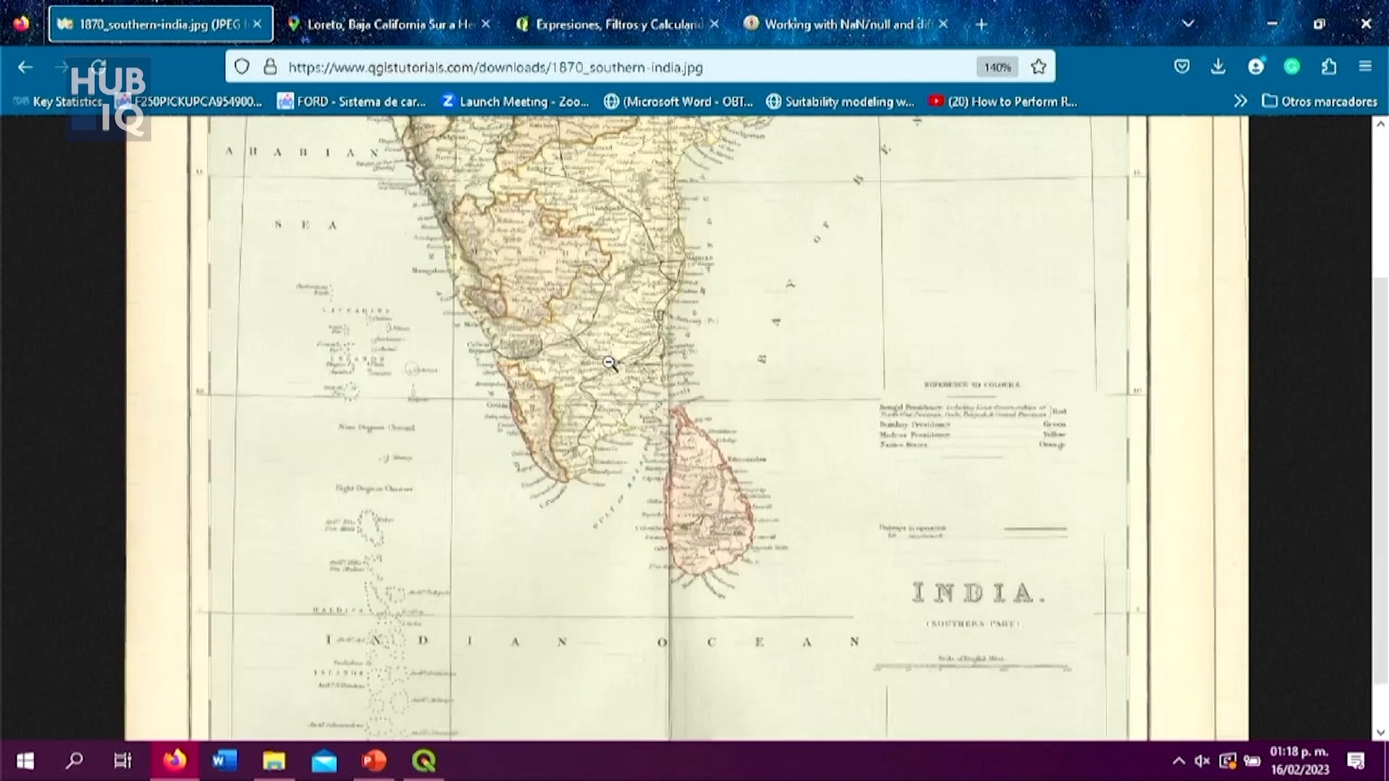
Step: Examine the coordinate grid and coastline on the scanned 1870 map of southern India
scroll(610, 364, "up", 3)
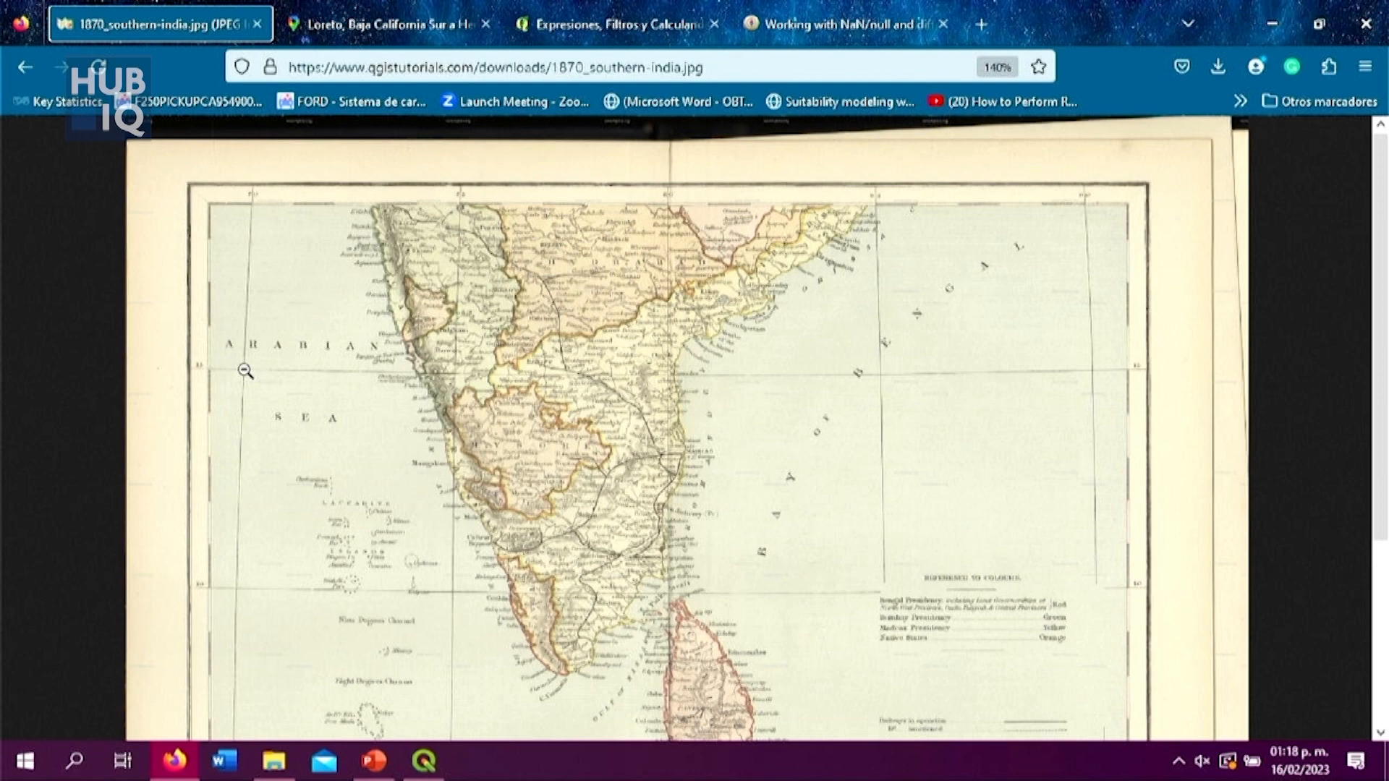
scroll(575, 395, "down", 3)
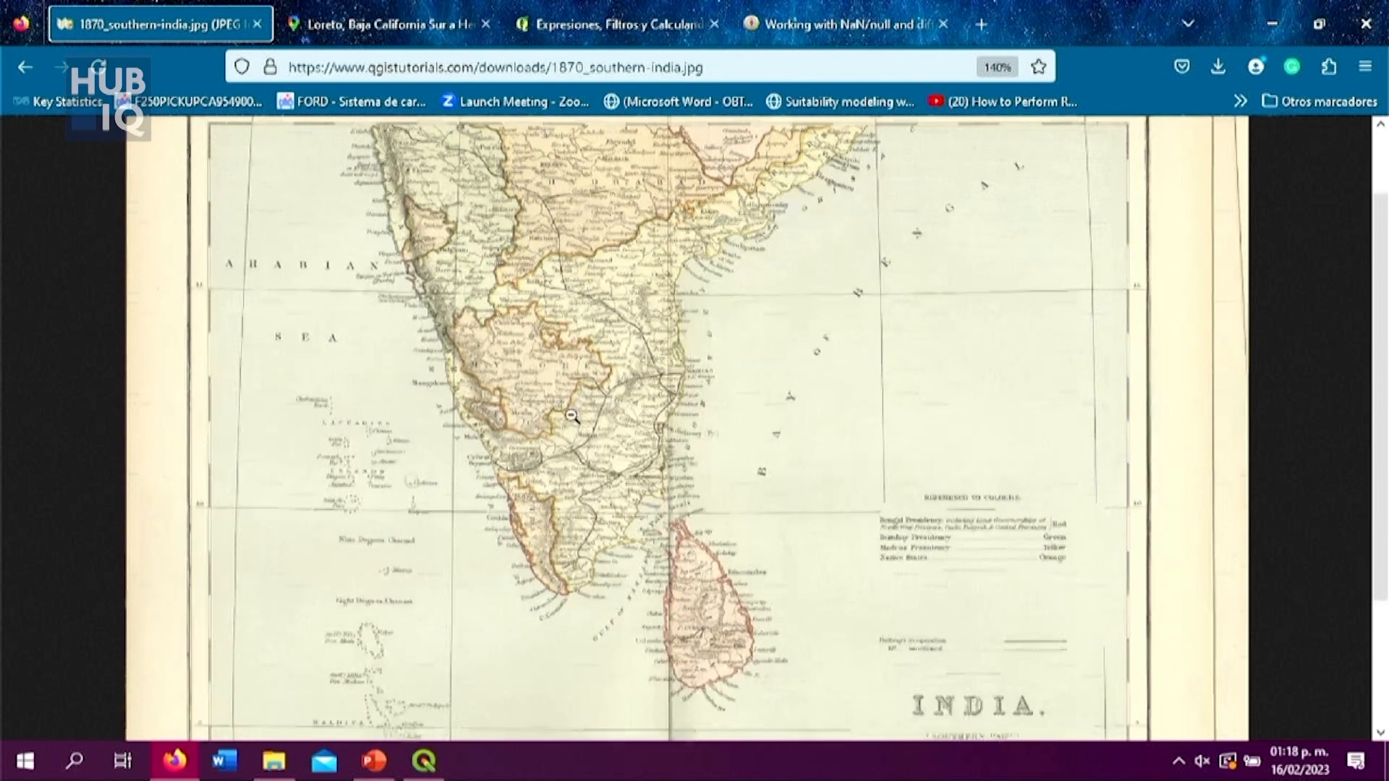
scroll(614, 444, "up", 3)
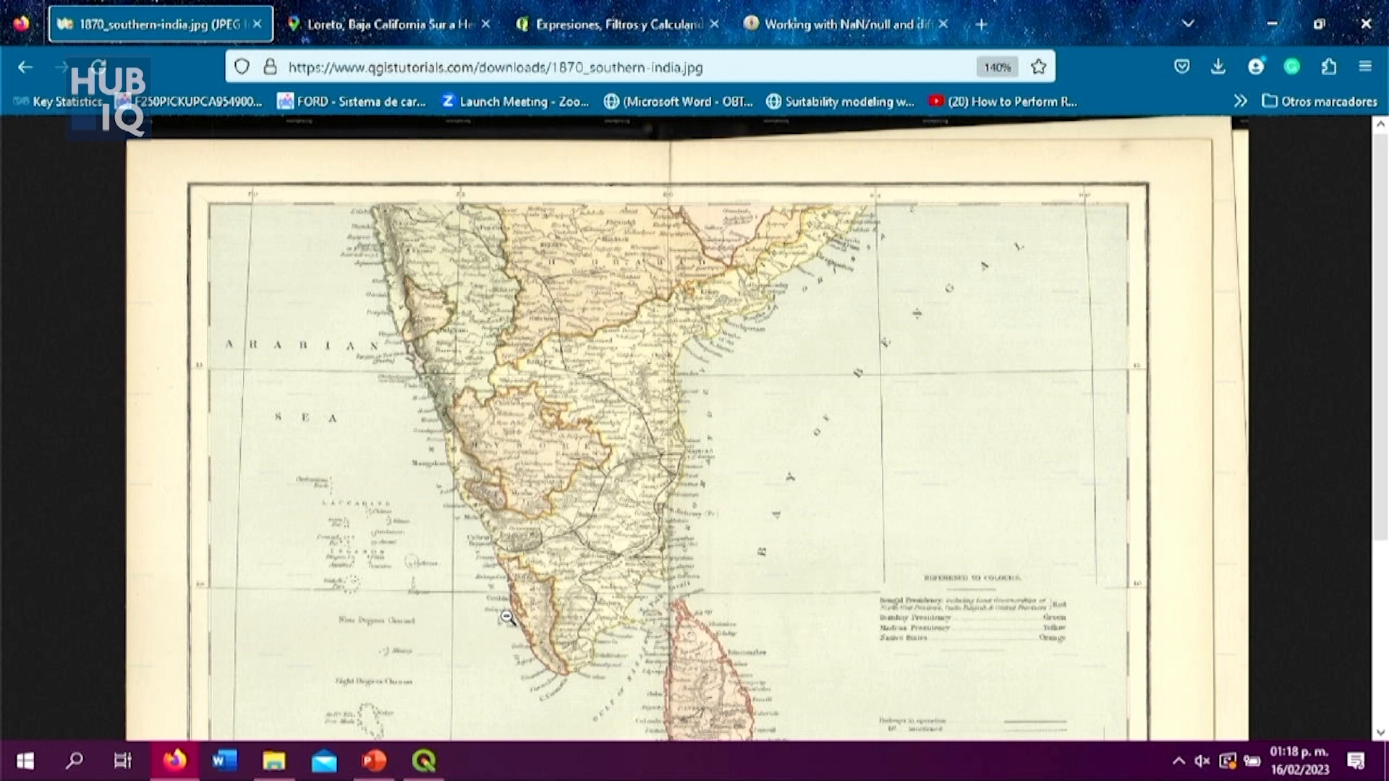
Step: Switch to QGIS and open the raster Georeferencer
left_click(427, 760)
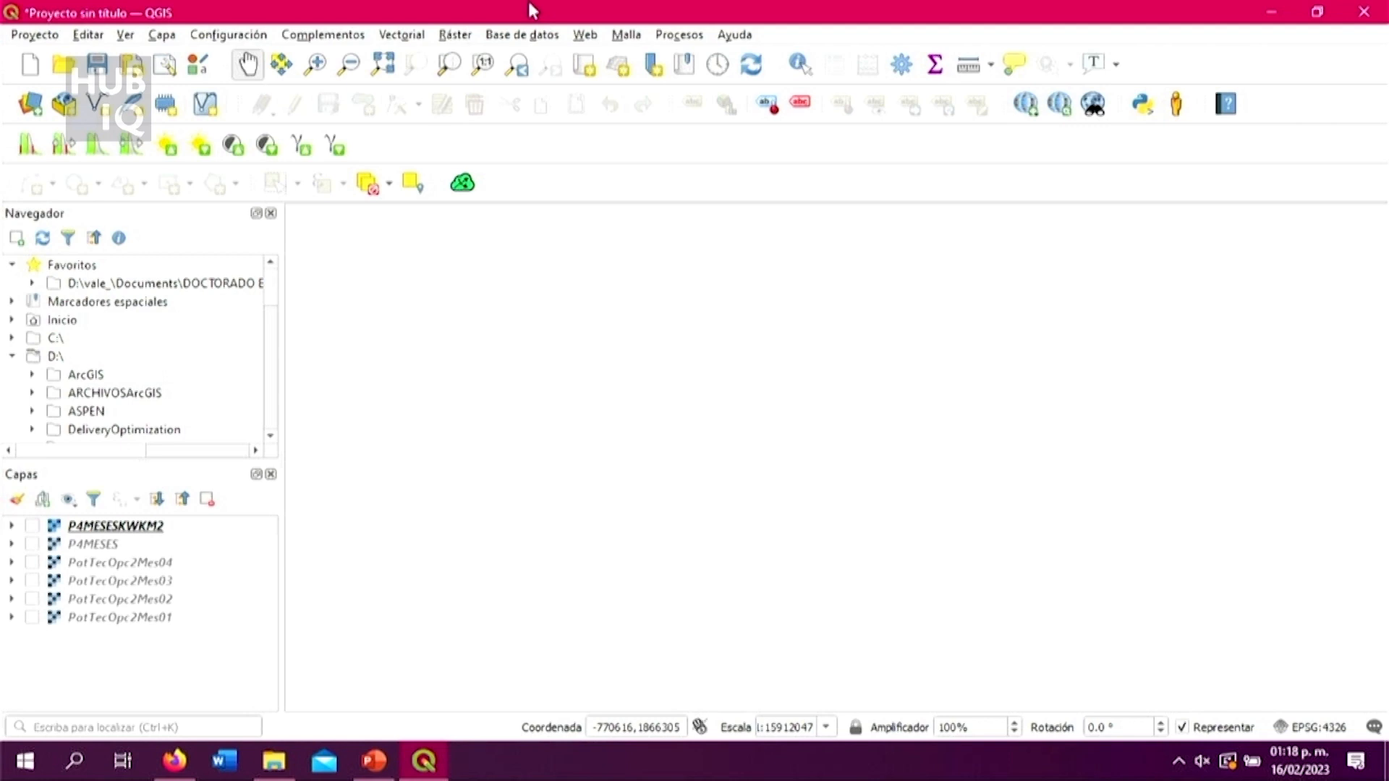
left_click(469, 36)
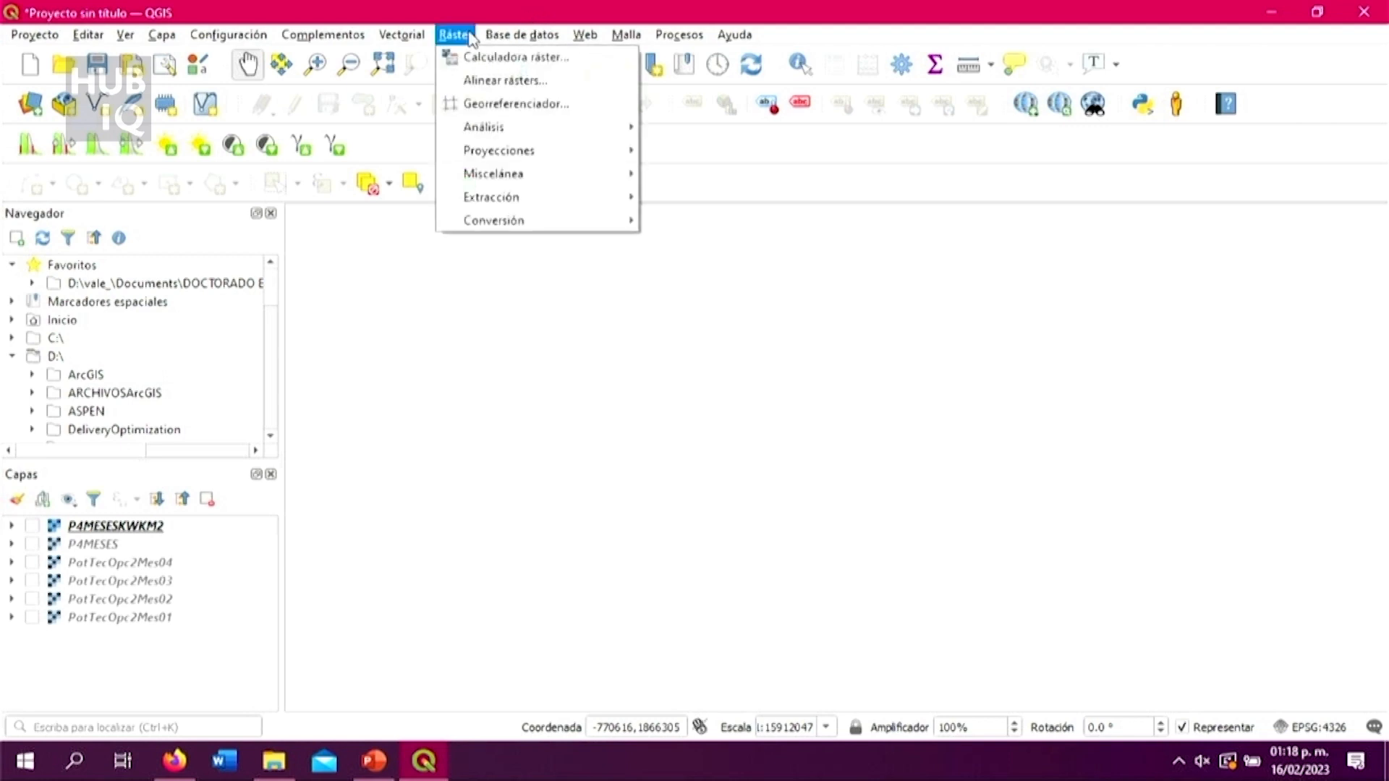
left_click(498, 109)
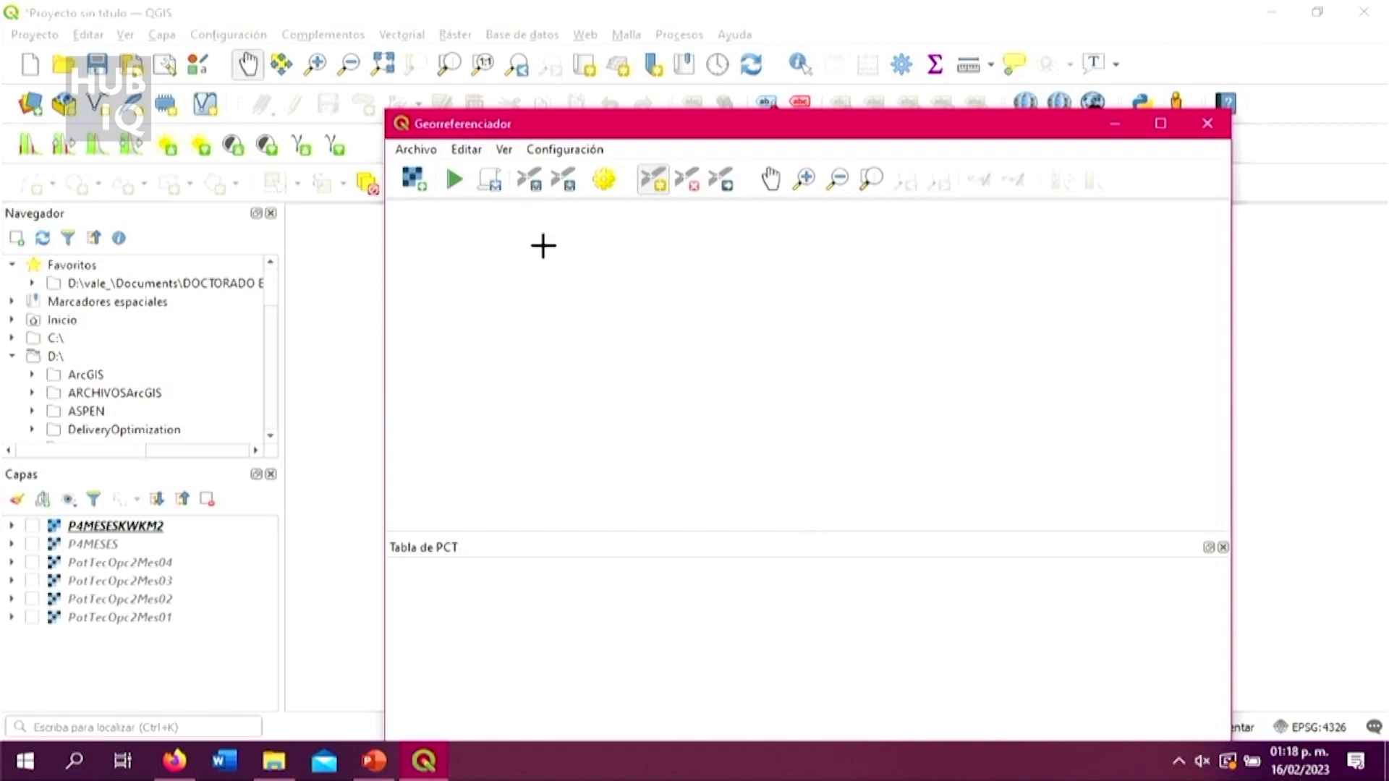
Step: Load México.png from the Actividad 3 folder into the Georeferencer and reposition its window so the control point table is fully visible
left_click(417, 189)
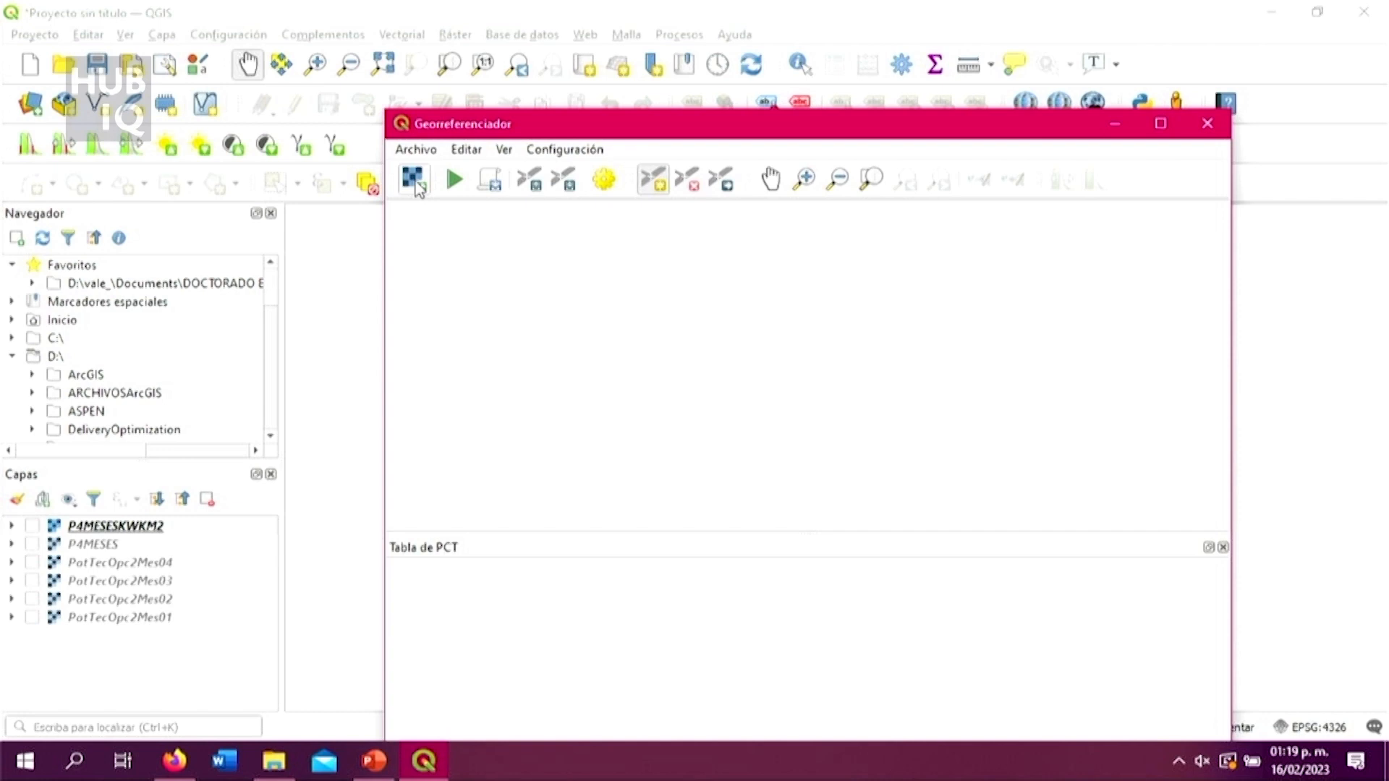
left_click(417, 187)
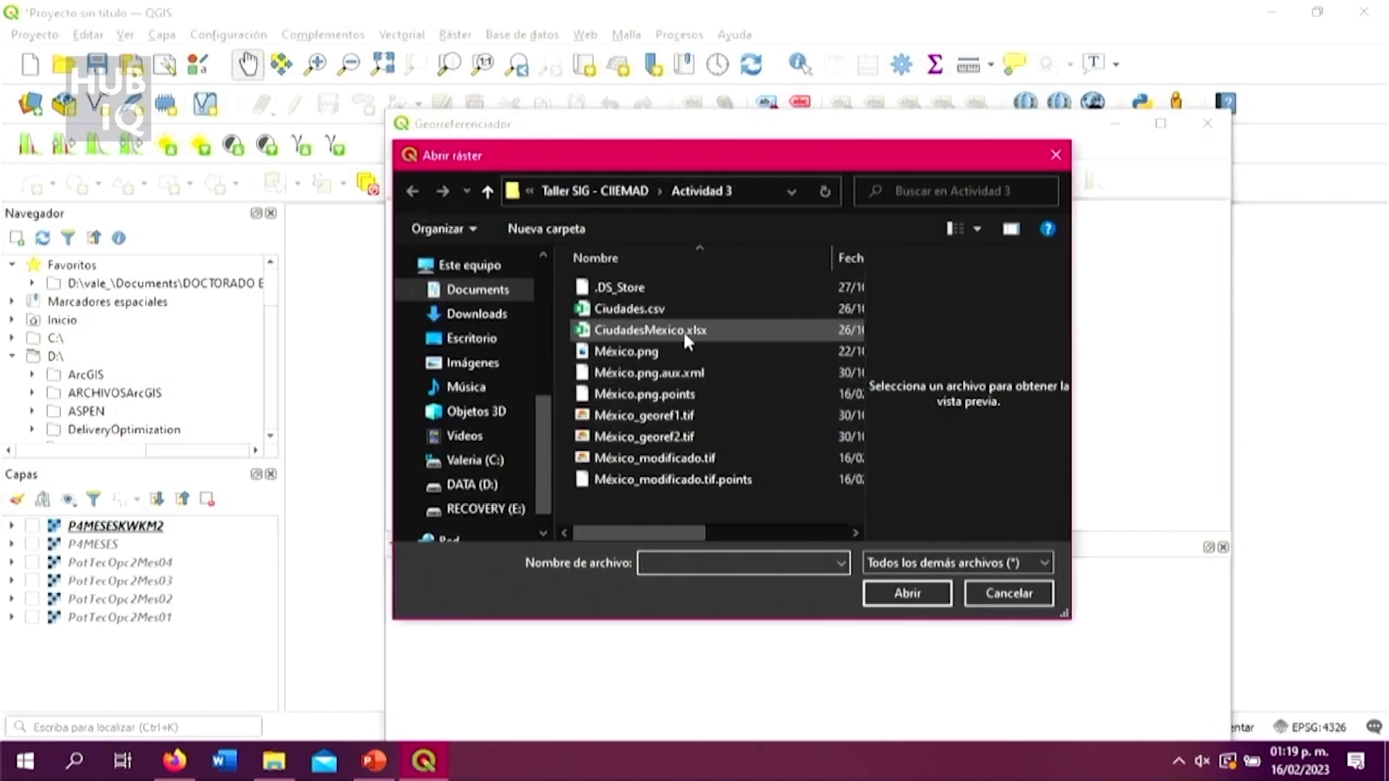
left_click(685, 352)
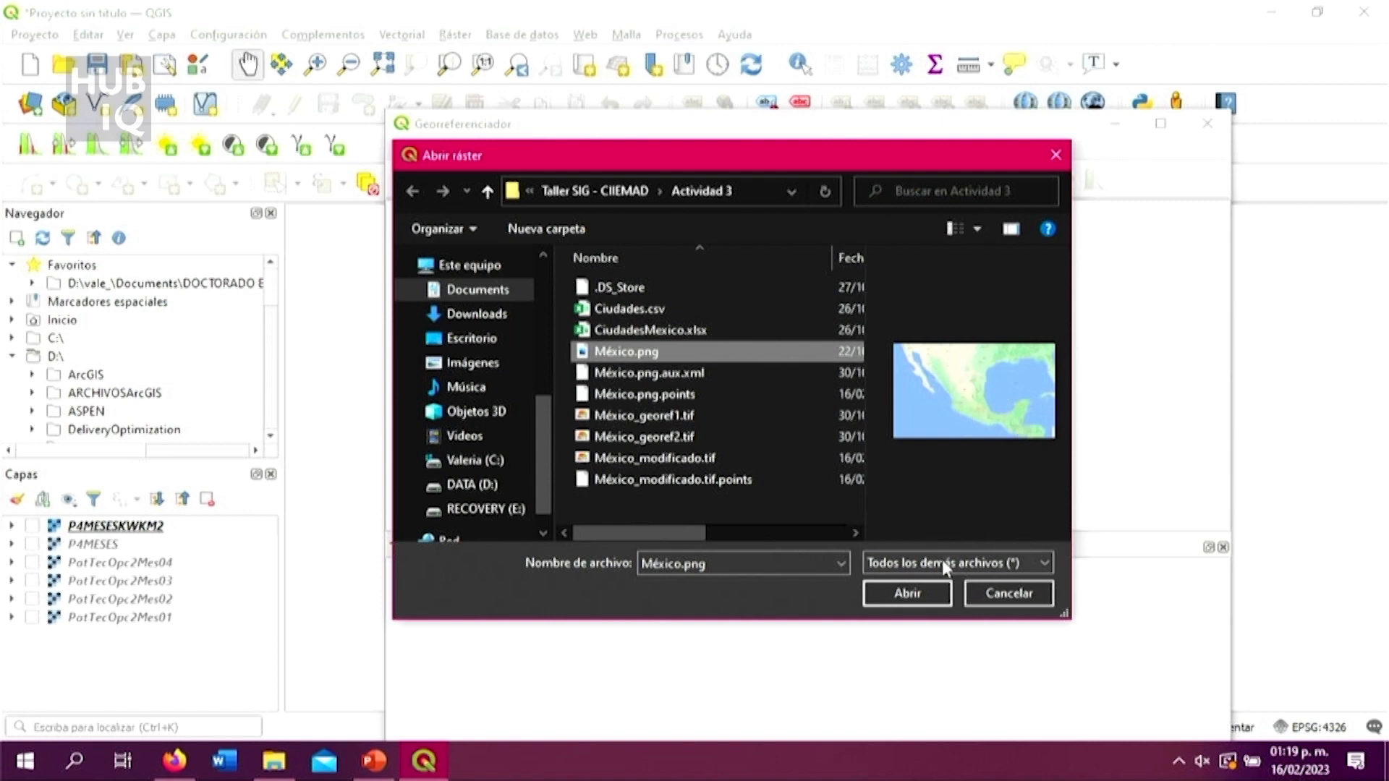
left_click(934, 592)
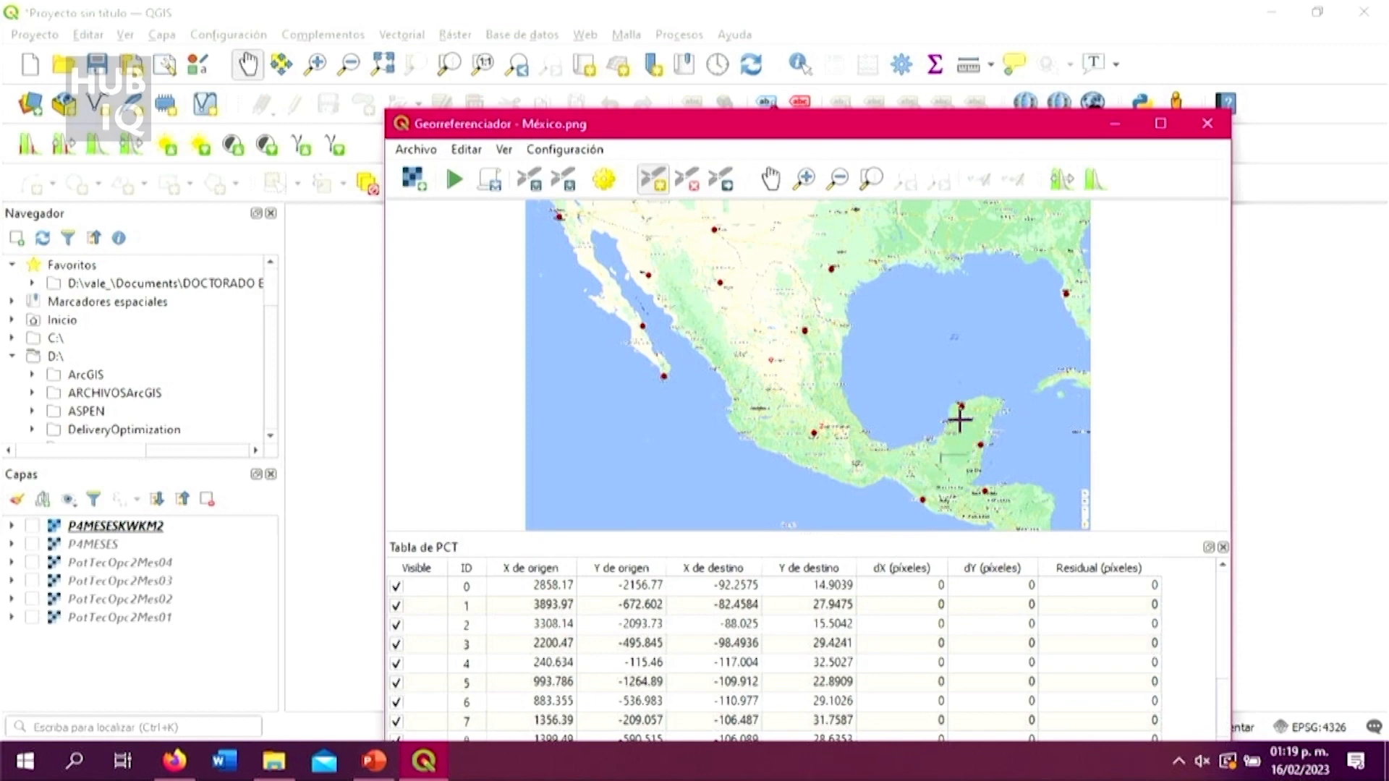
scroll(959, 420, "up", 1)
scroll(960, 421, "down", 1)
left_click_drag(912, 130, 911, 49)
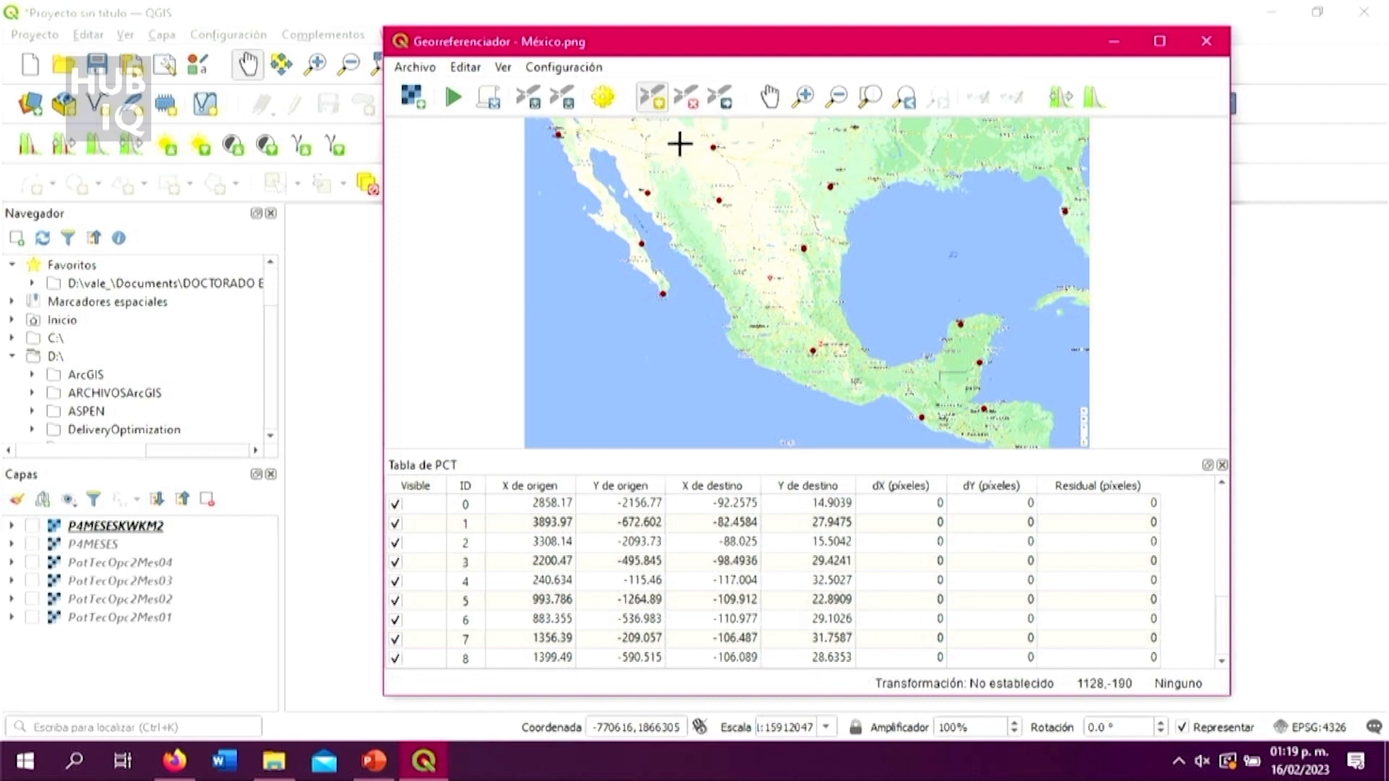
Step: Open the transformation settings and choose Polinomial 2 as the transformation type
left_click(603, 99)
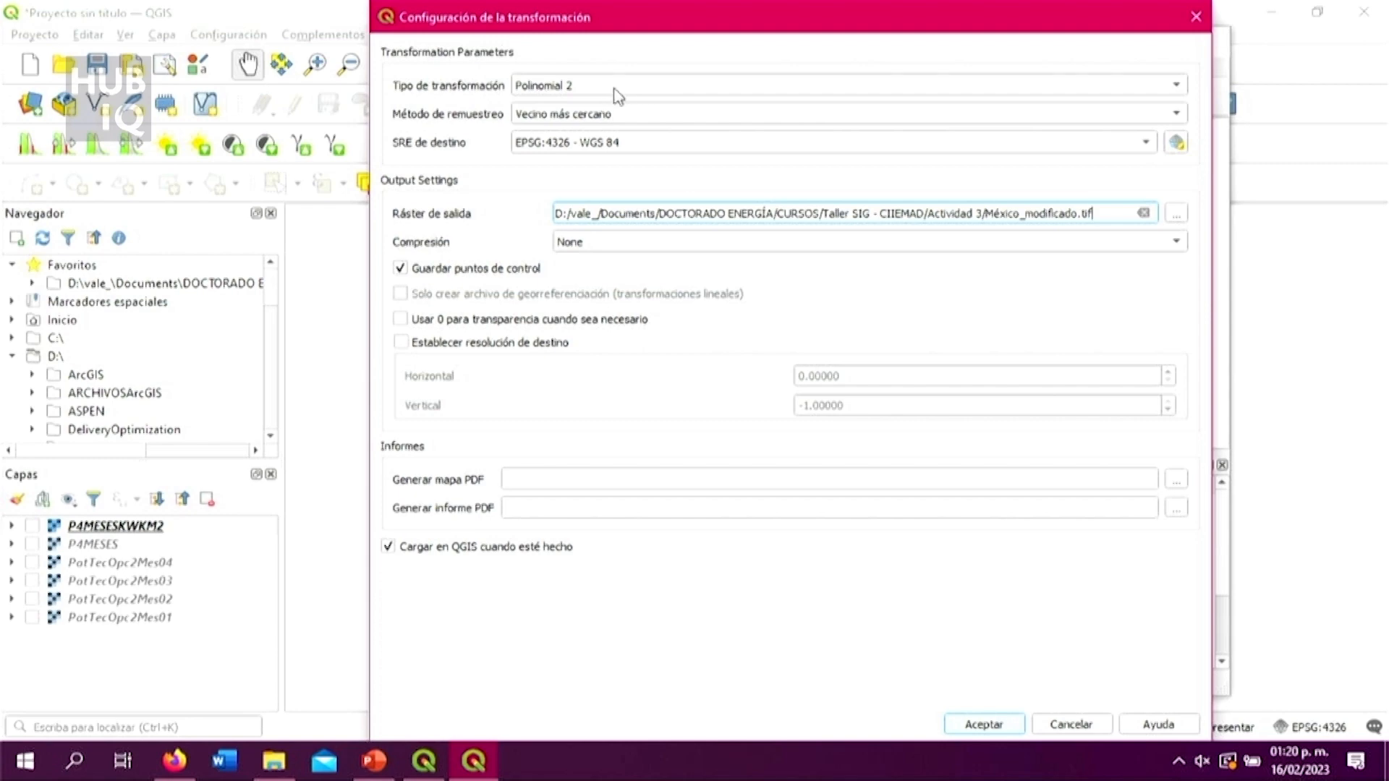
left_click(625, 85)
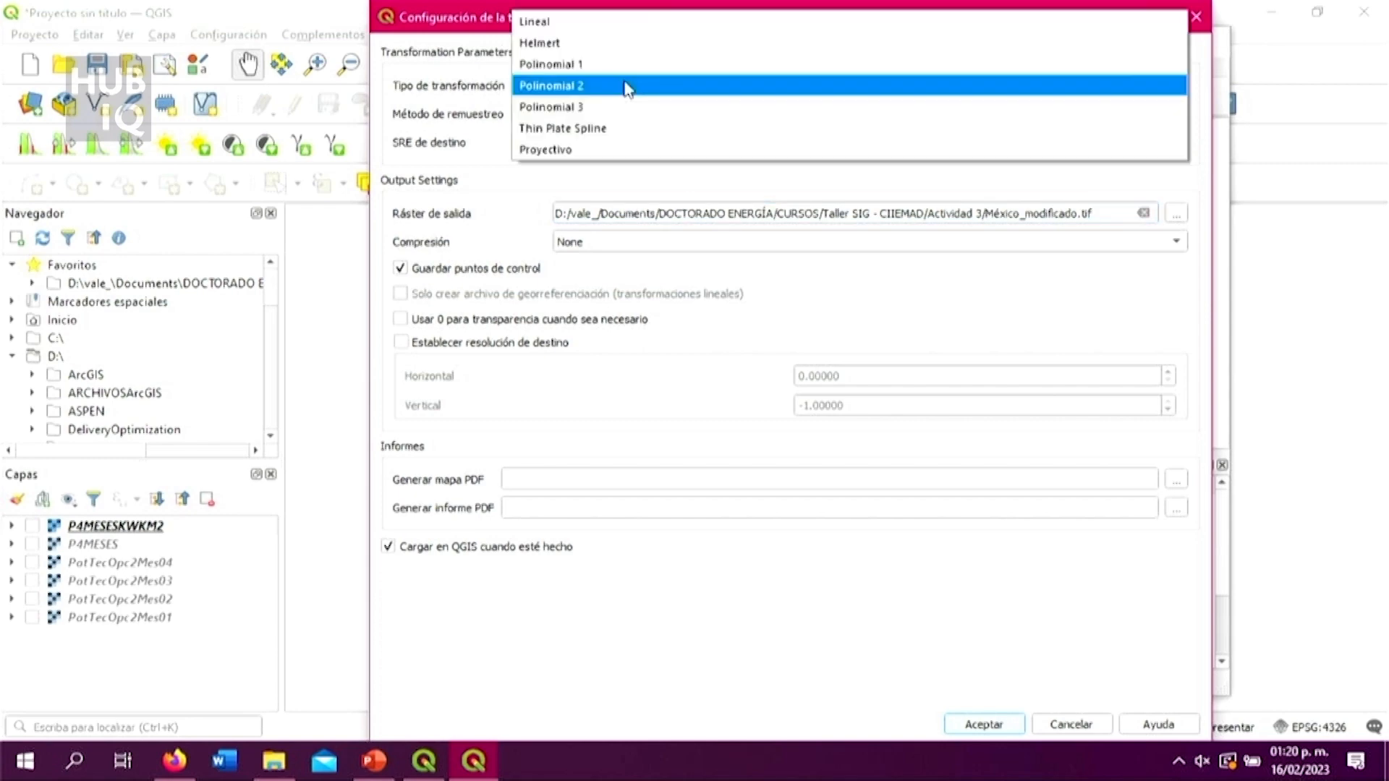
left_click(626, 87)
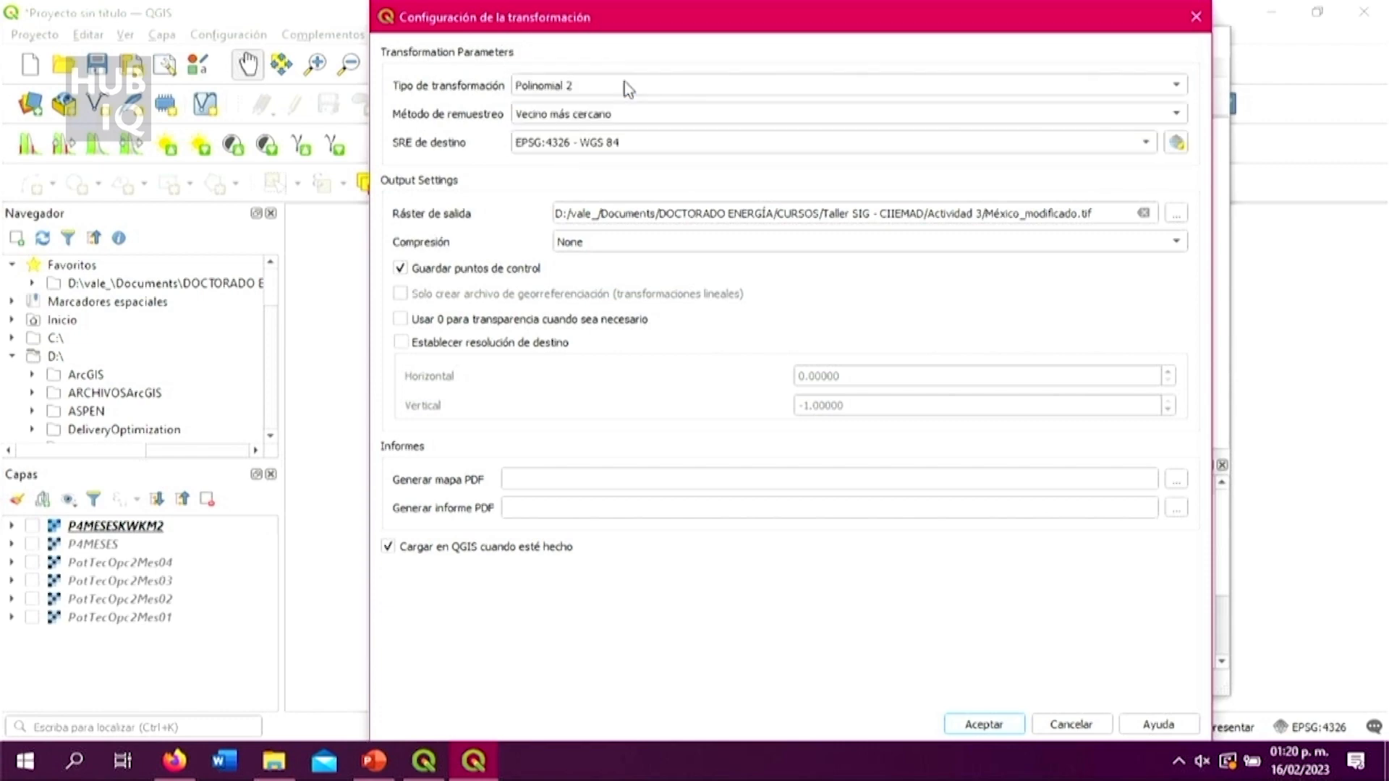
left_click(624, 85)
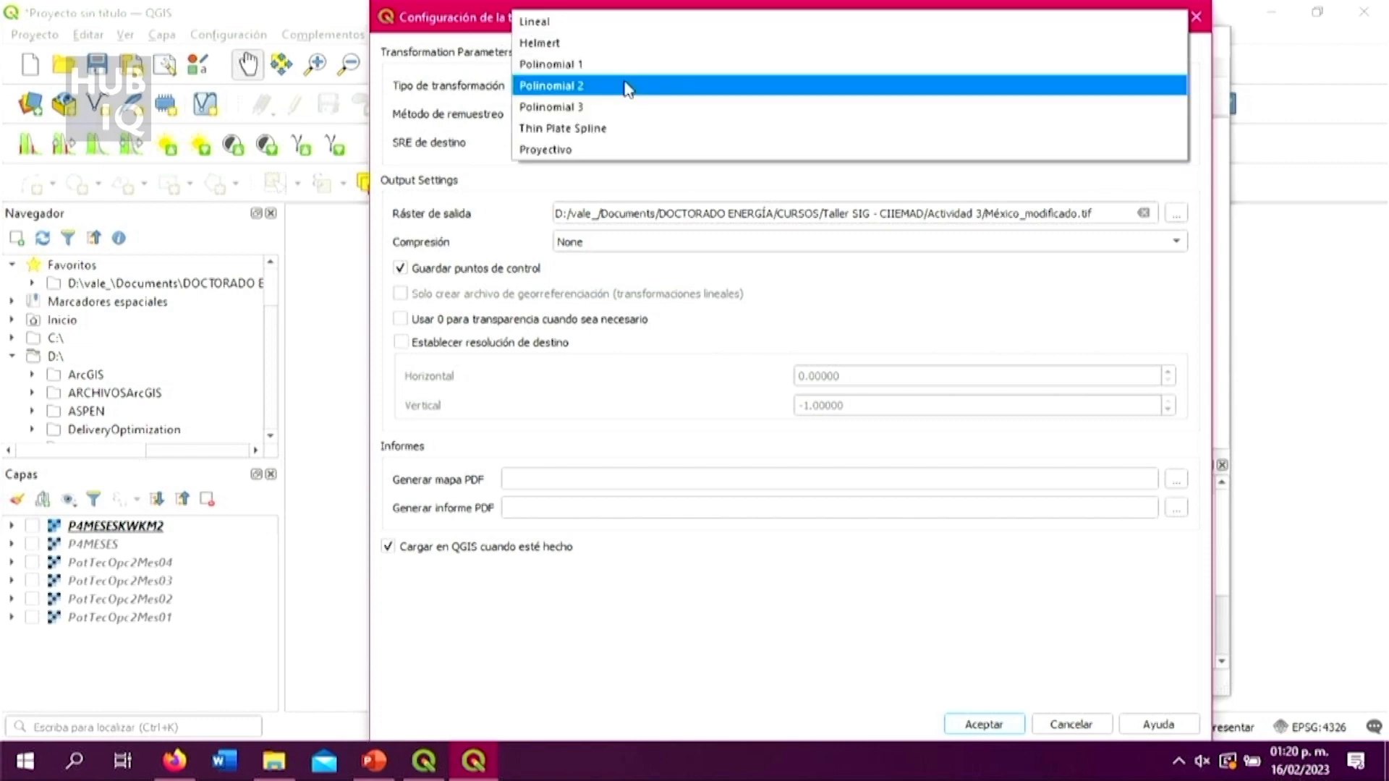
left_click(625, 85)
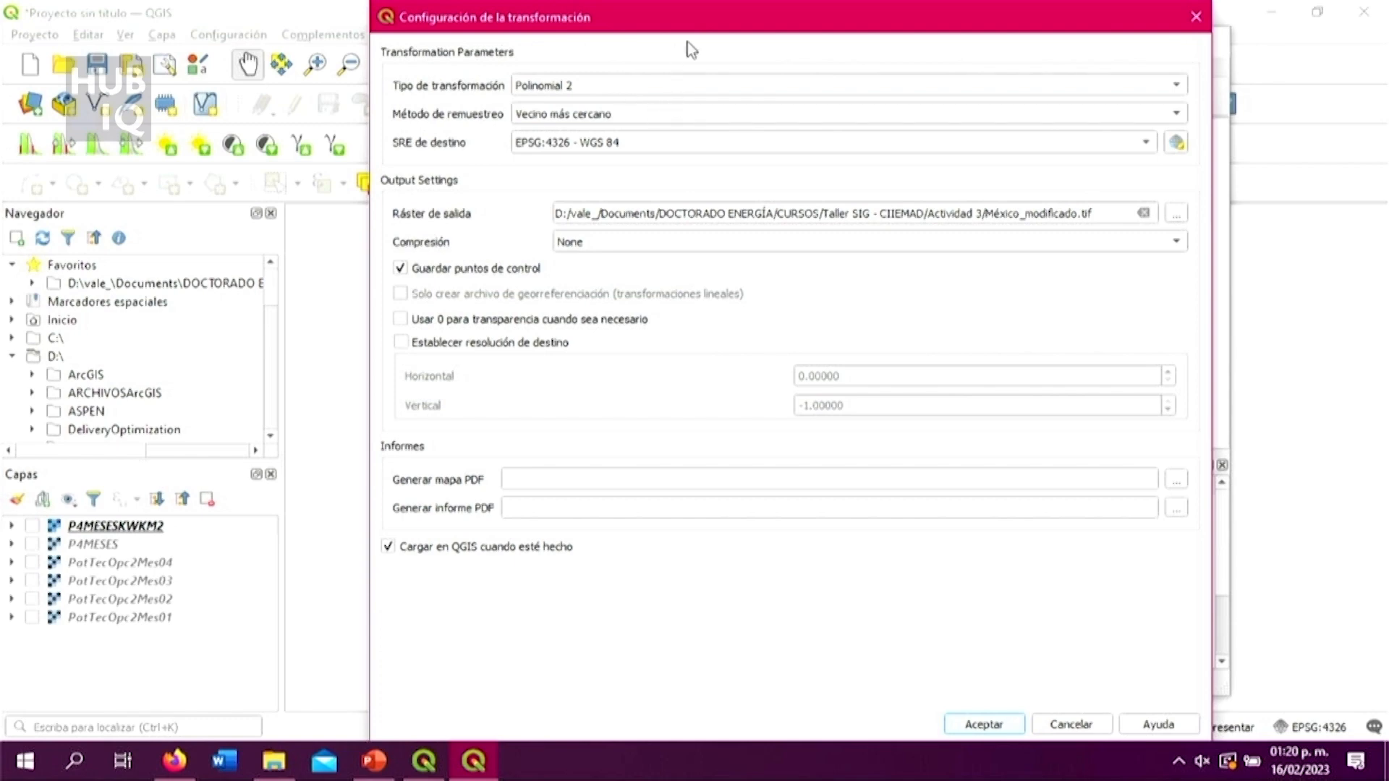
left_click_drag(696, 12, 736, 7)
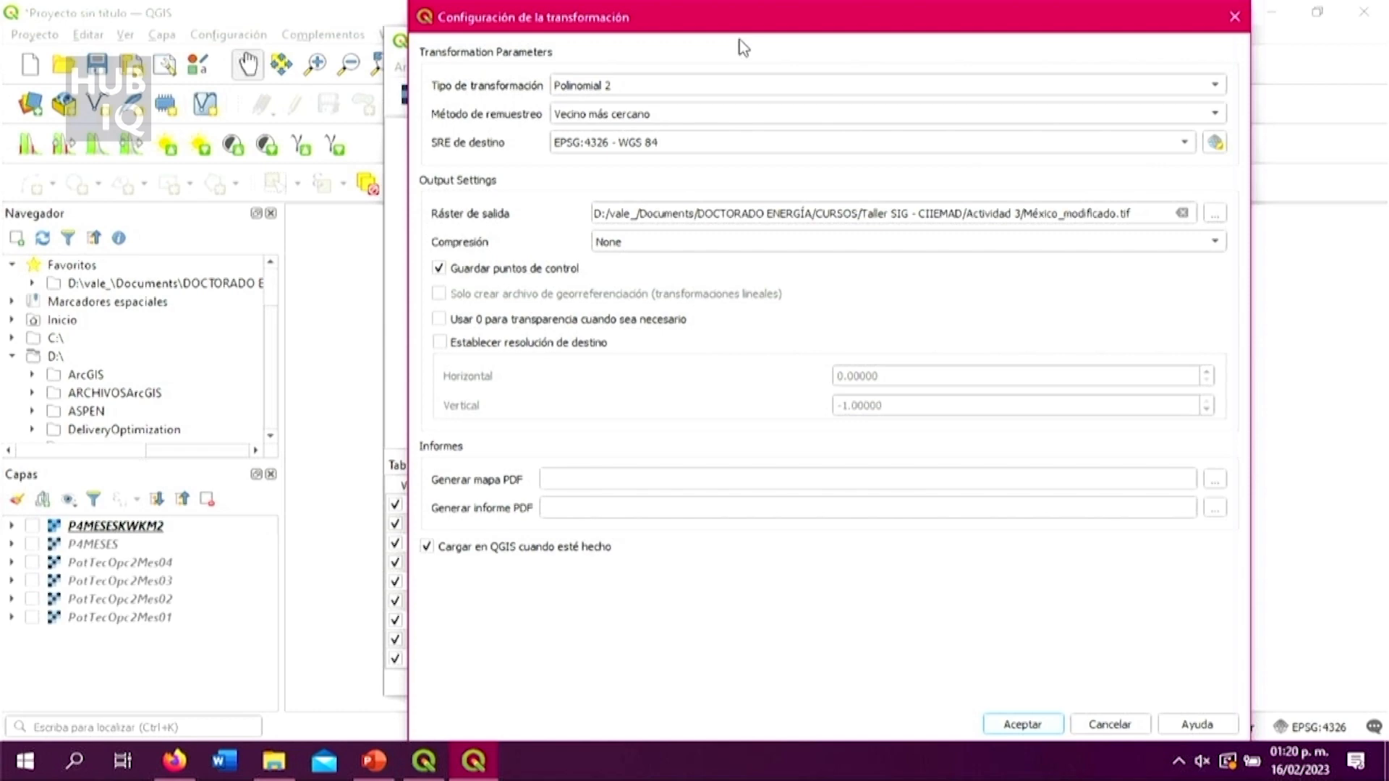
Step: Choose Vecino más cercano resampling and EPSG:4326 - WGS 84 as target CRS, and accept the settings with México_modificado.tif as output raster
left_click(774, 121)
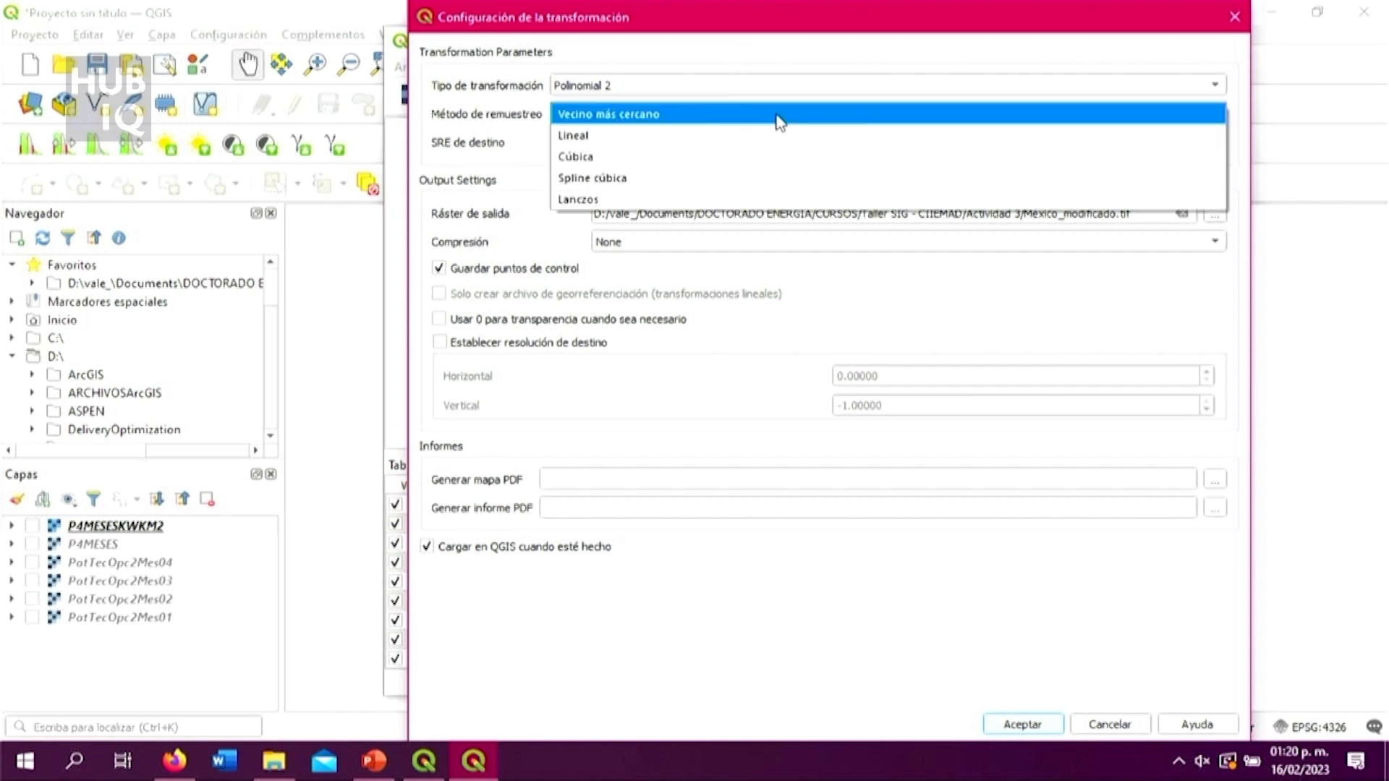
left_click(774, 123)
left_click(779, 149)
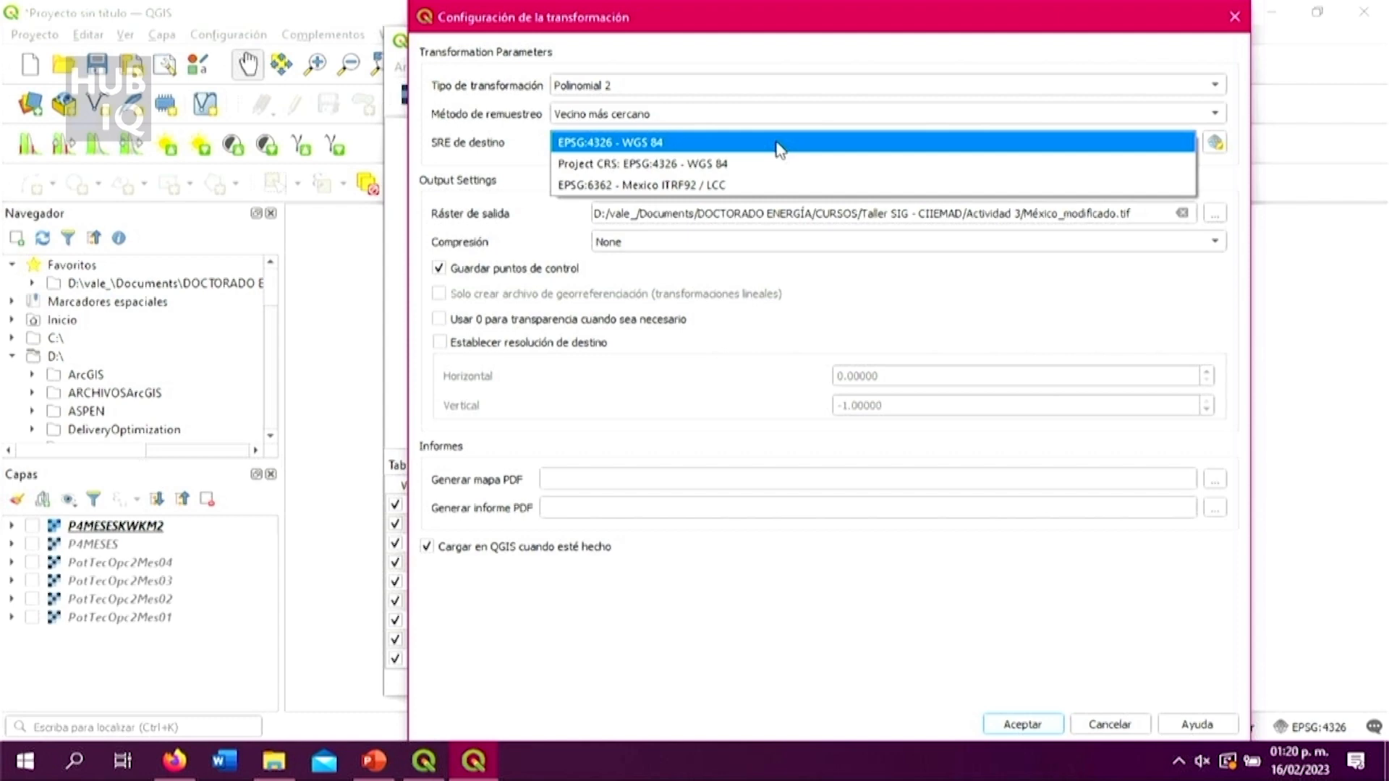
left_click(778, 144)
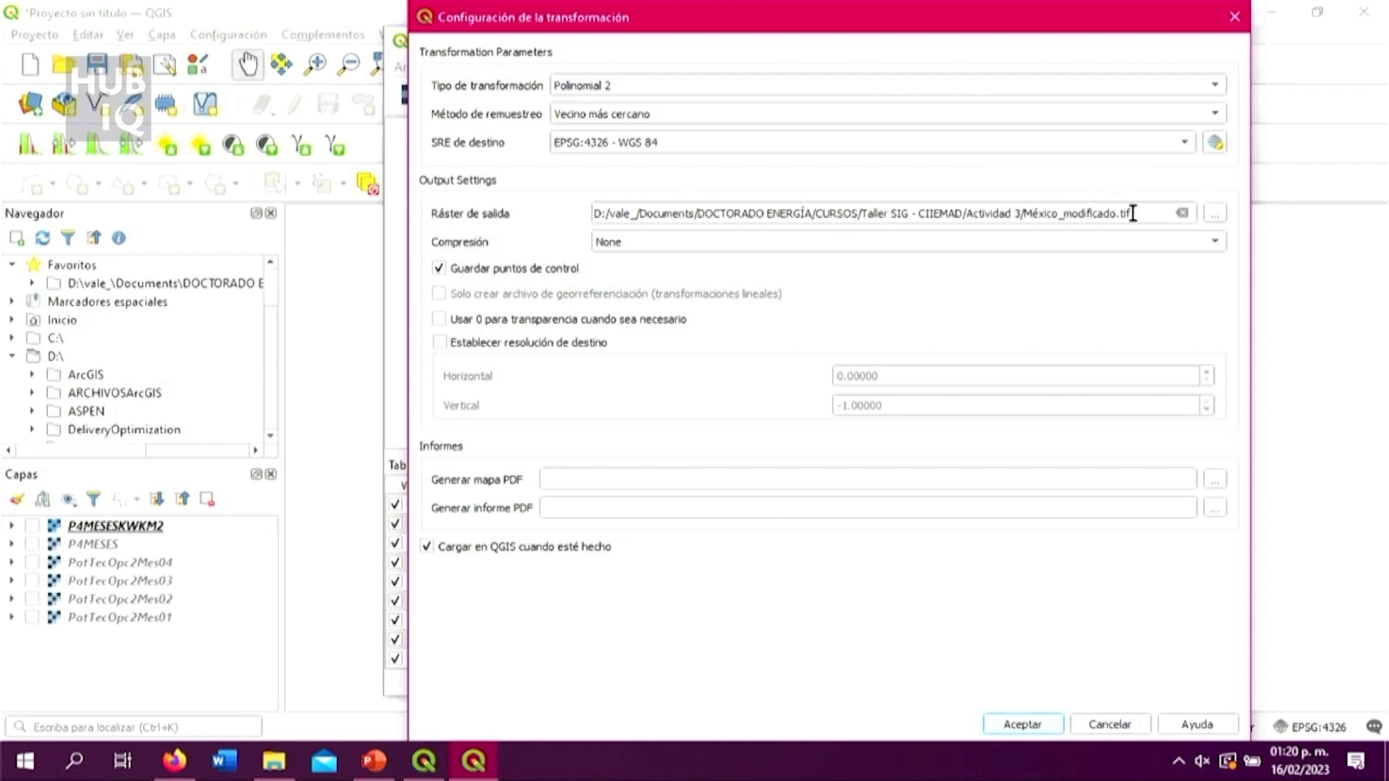
left_click(1167, 211)
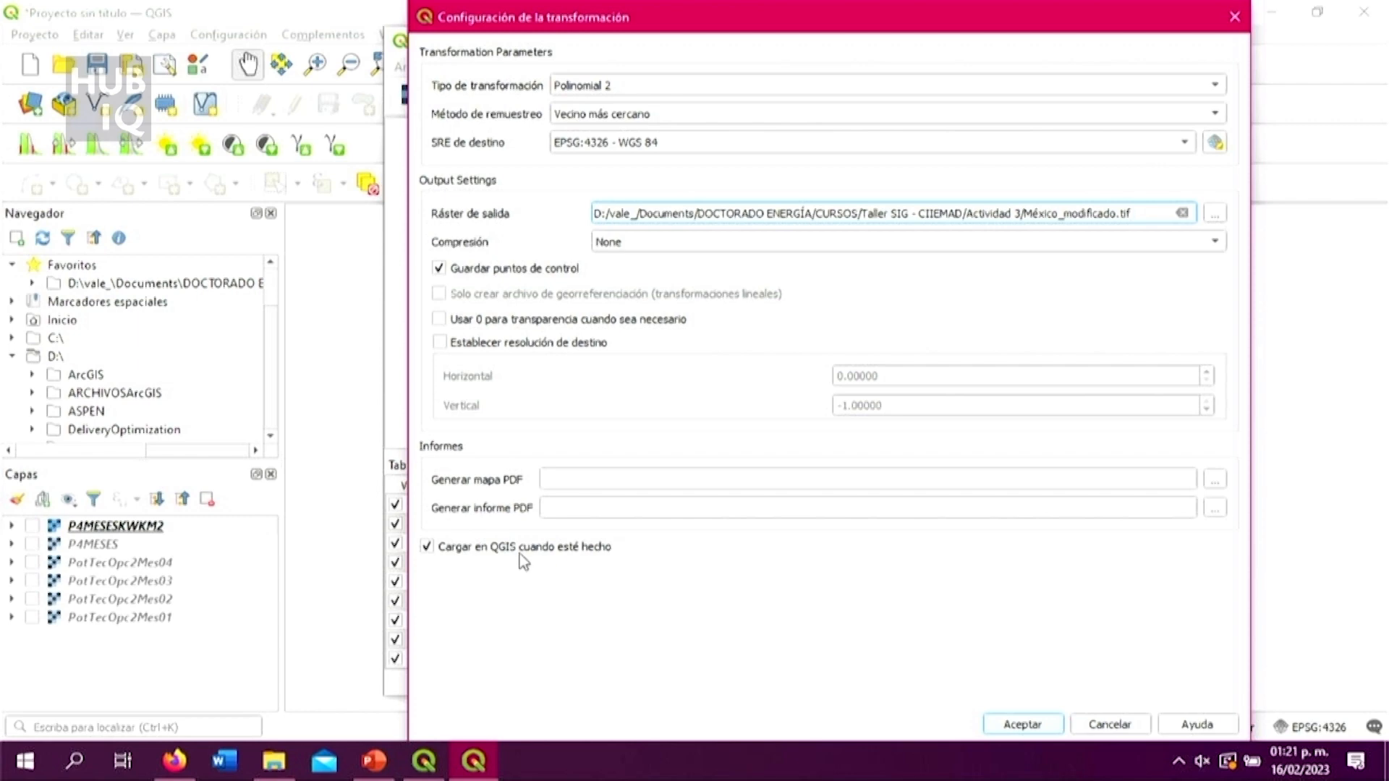
left_click(1035, 734)
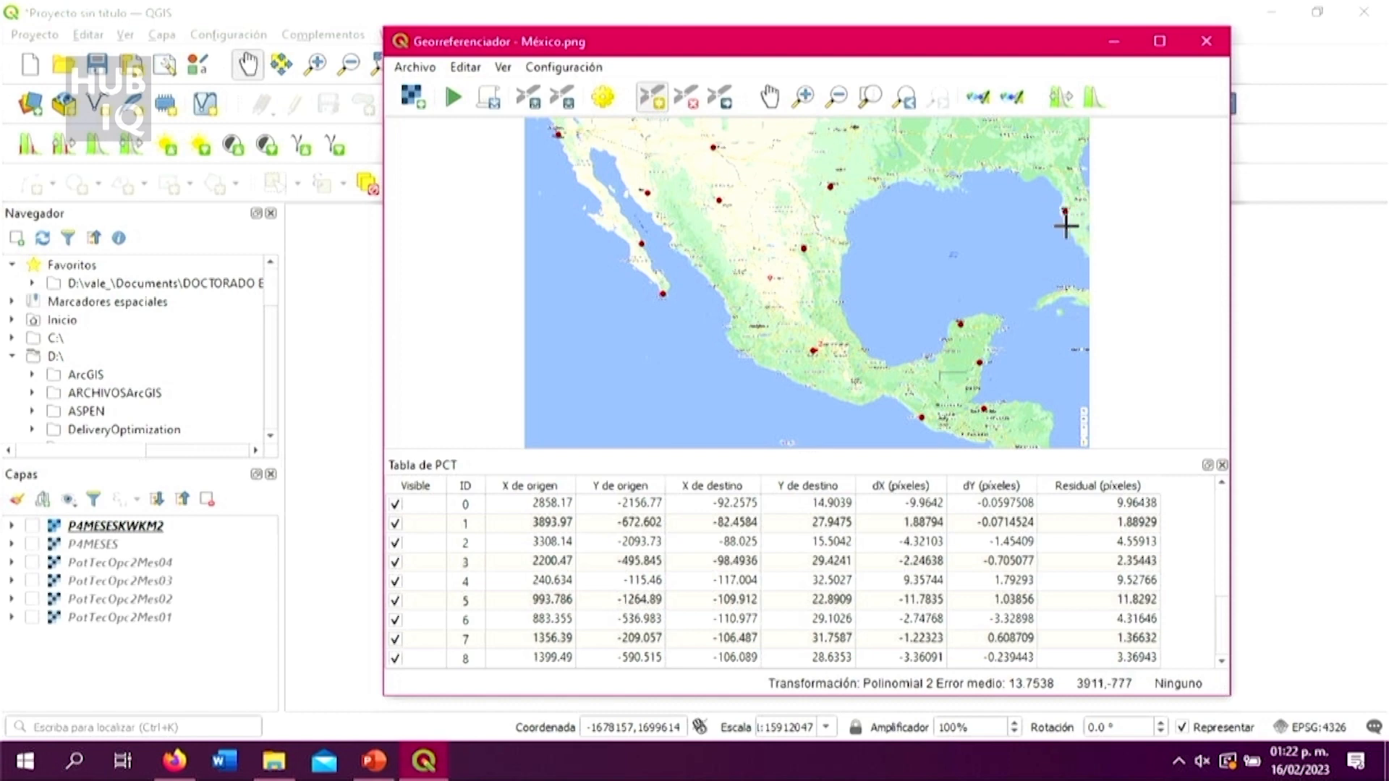
Step: Inspect city markers on the México.png map up close, including Tampa, Guadalajara and Puerto Vallarta
scroll(1066, 217, "up", 5)
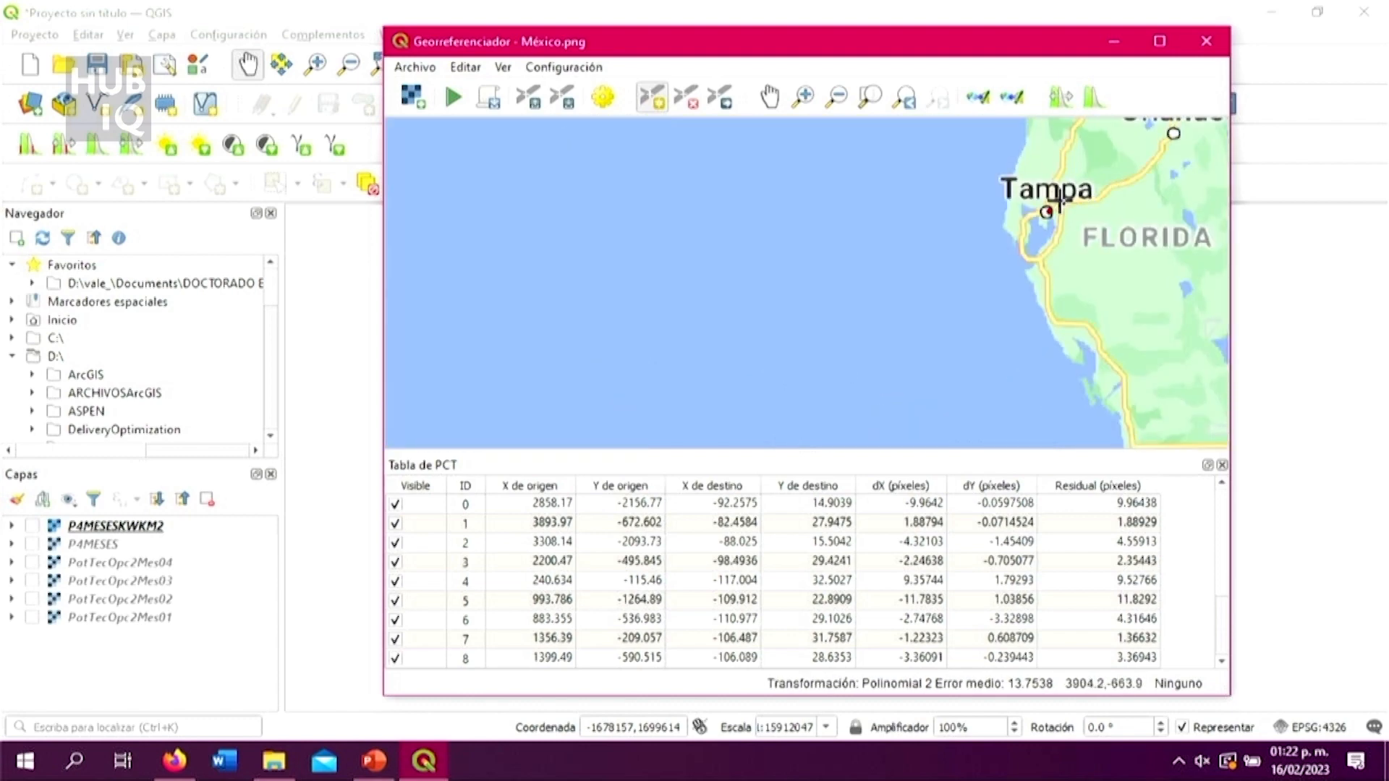
scroll(1056, 206, "down", 5)
scroll(747, 349, "up", 5)
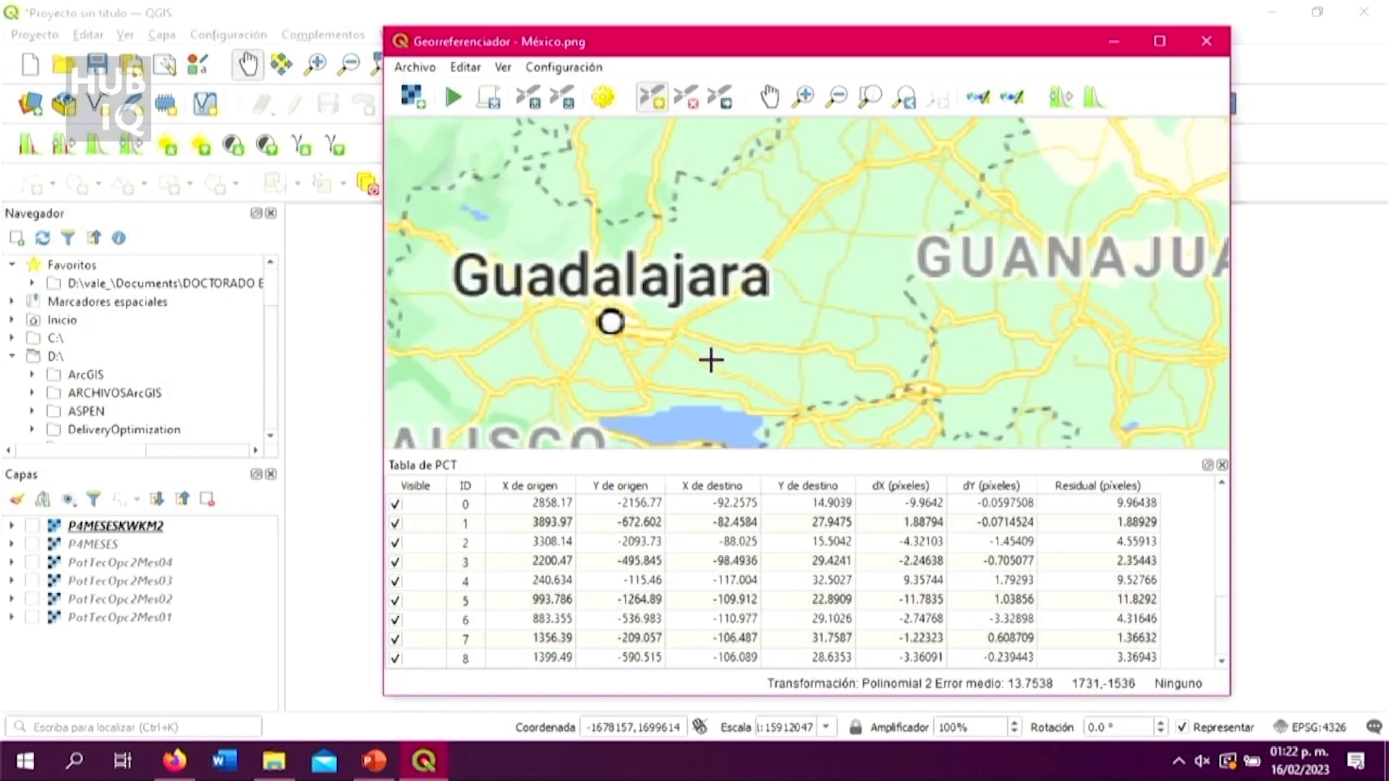
scroll(711, 359, "down", 3)
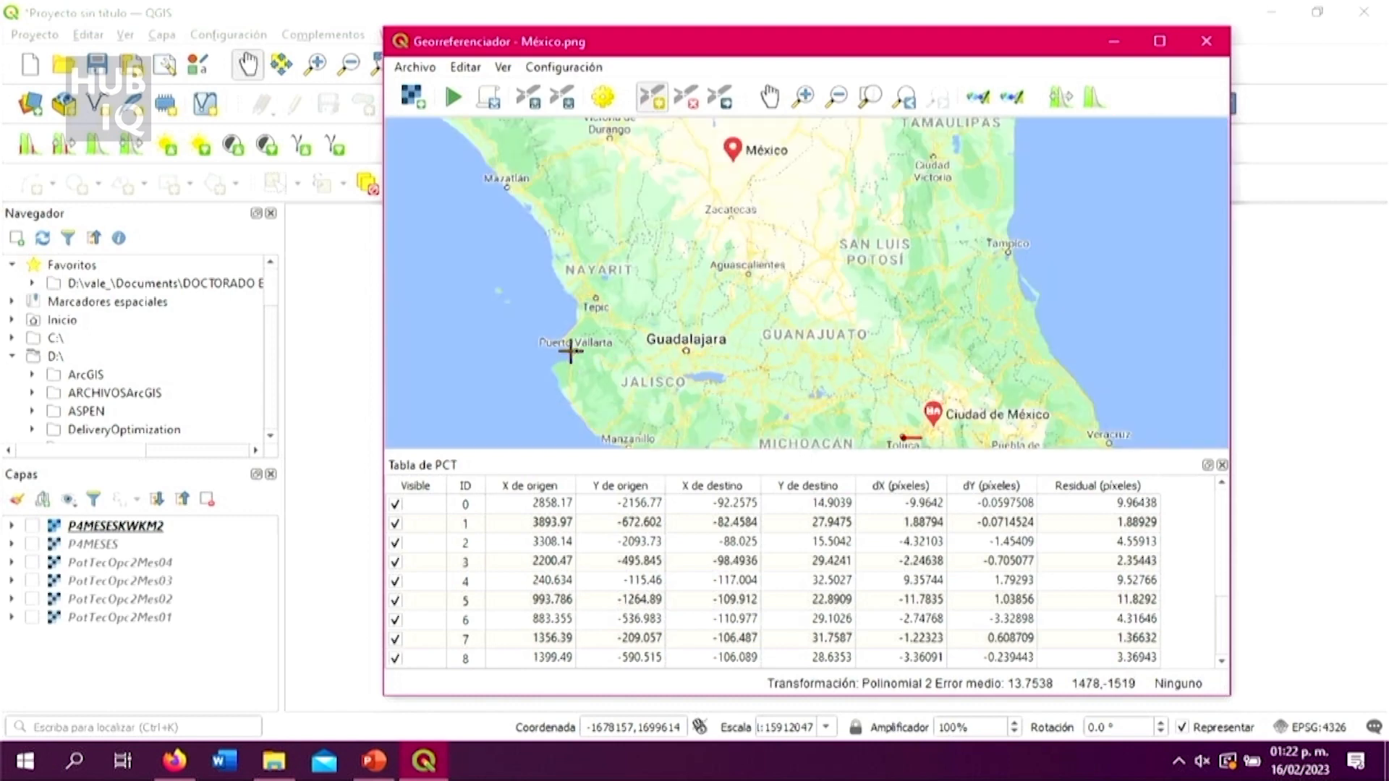
scroll(576, 350, "down", 2)
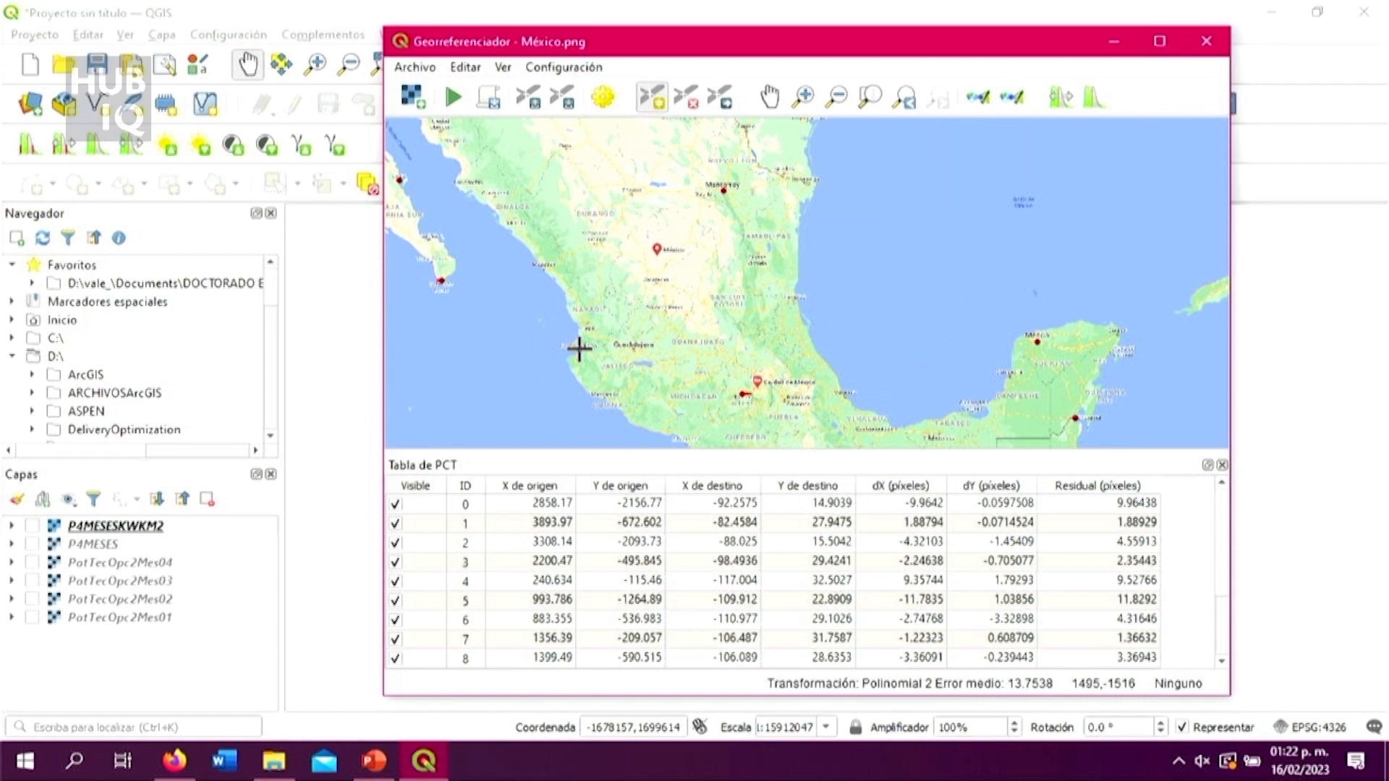
scroll(596, 349, "up", 5)
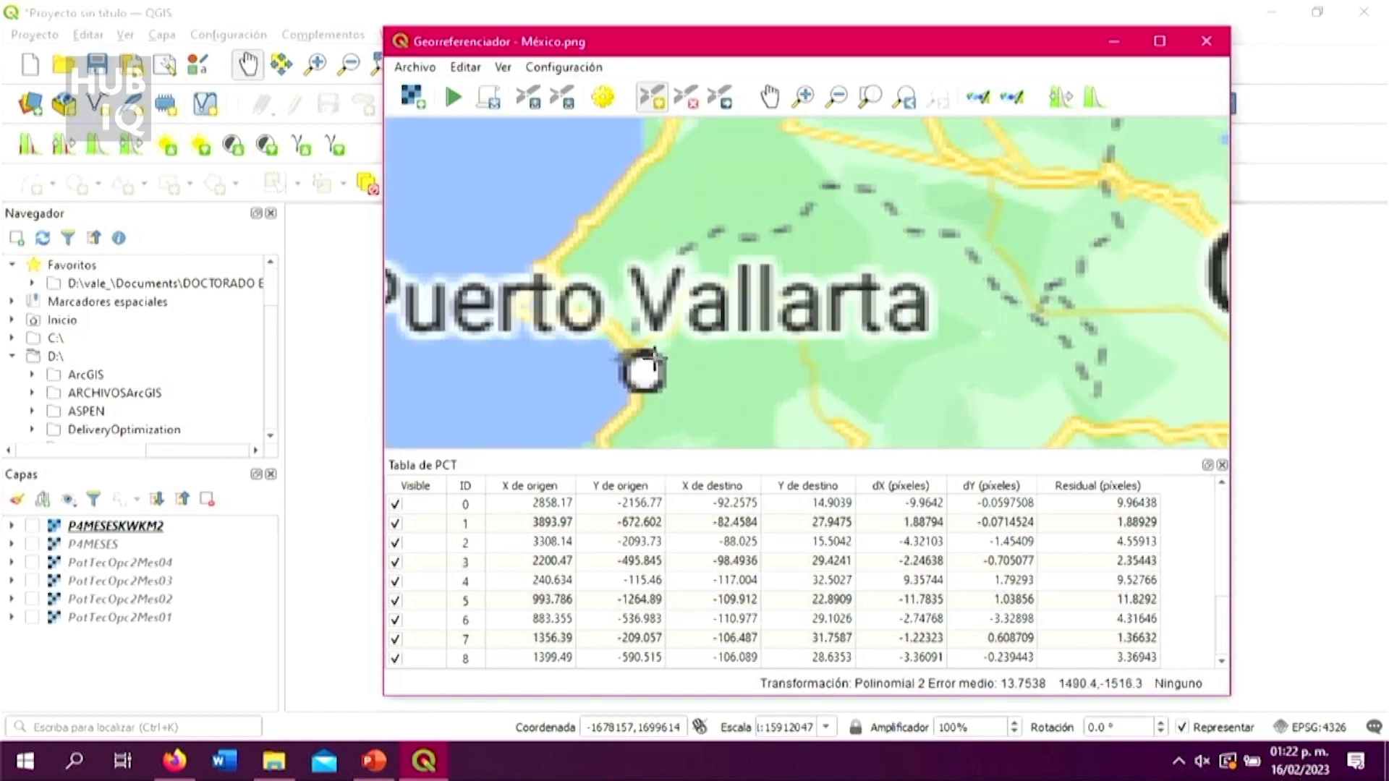
scroll(646, 369, "down", 5)
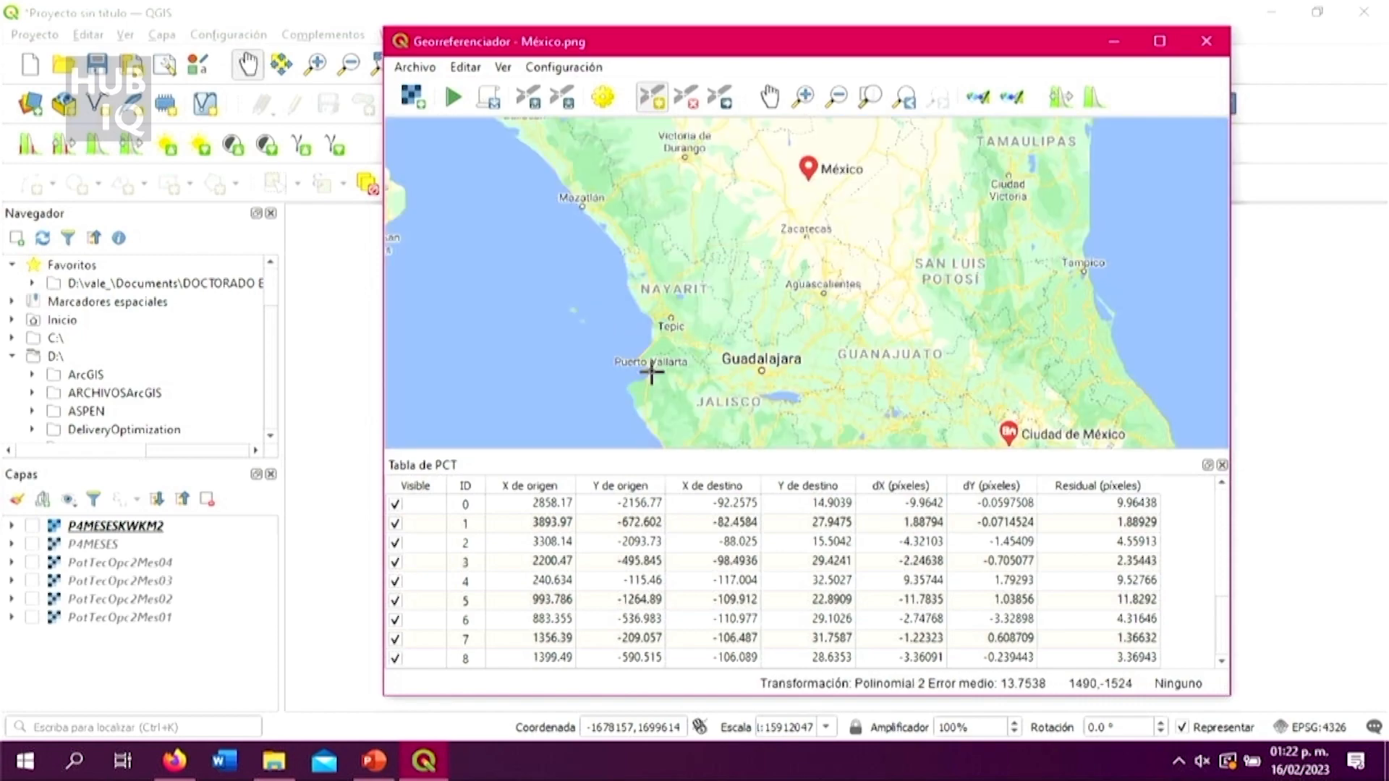
scroll(653, 374, "up", 4)
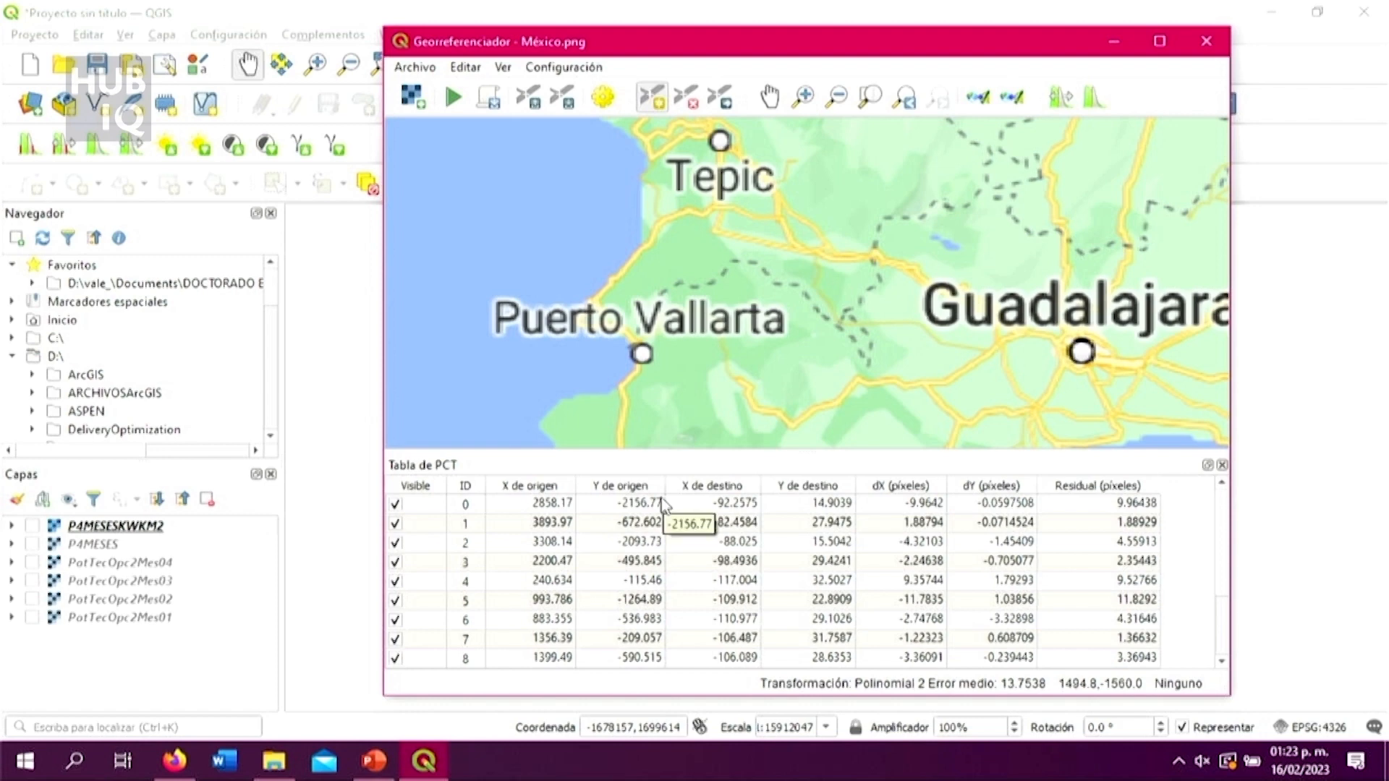
left_click(658, 101)
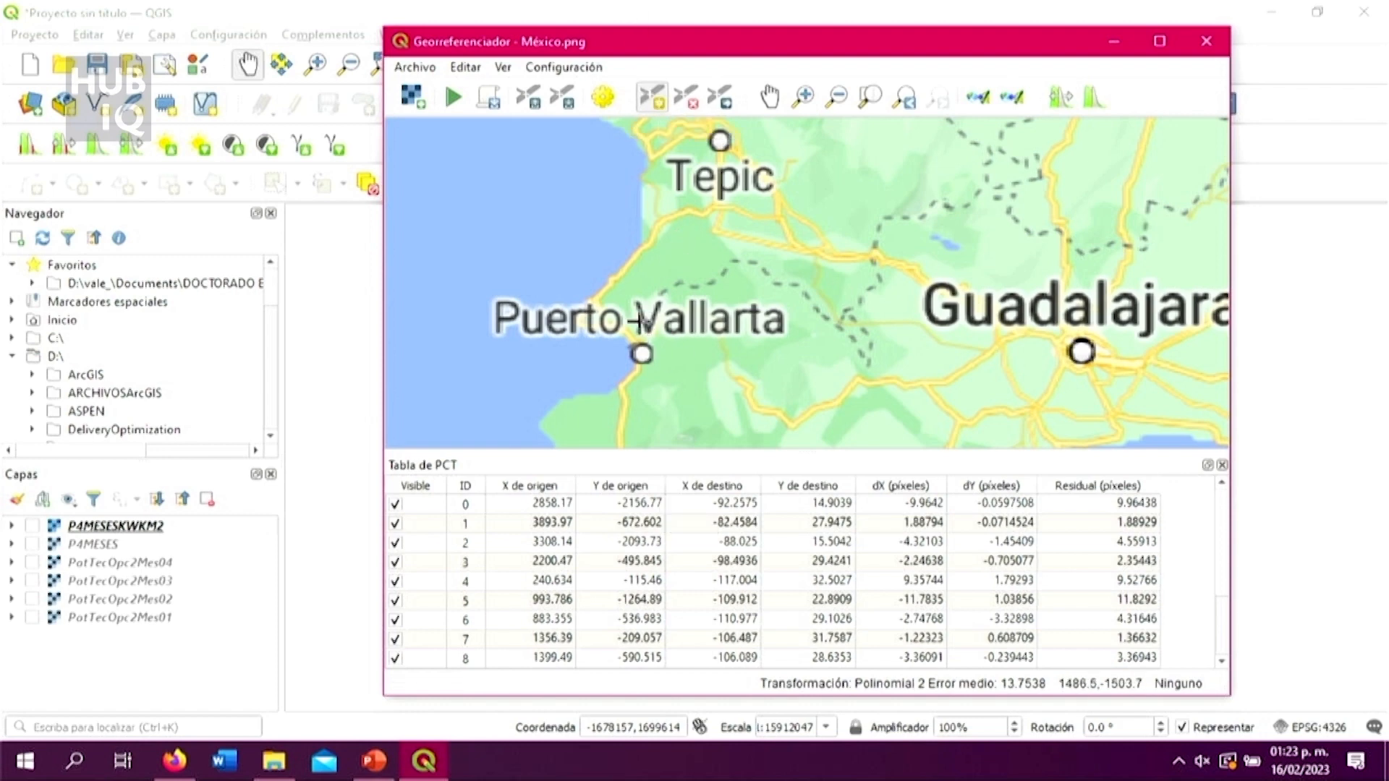
left_click(642, 355)
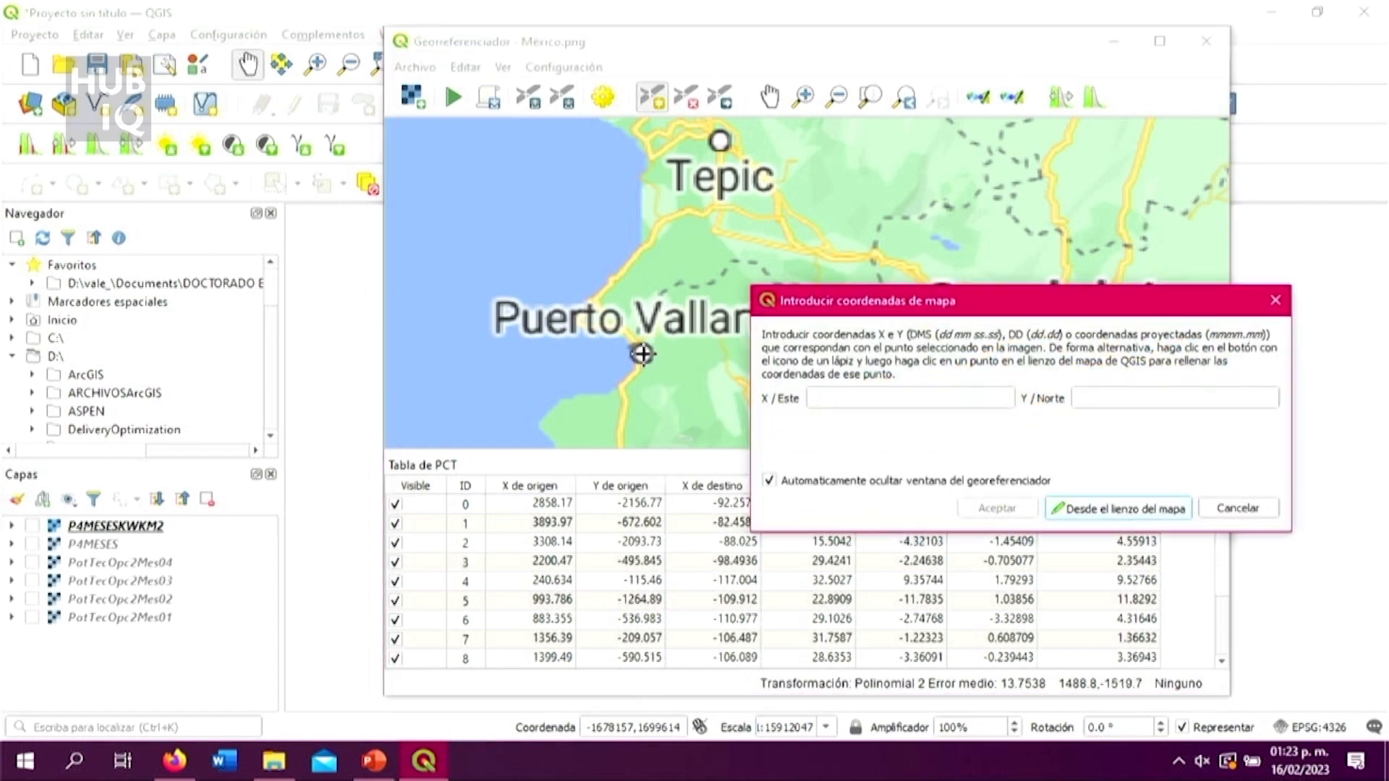
left_click(846, 397)
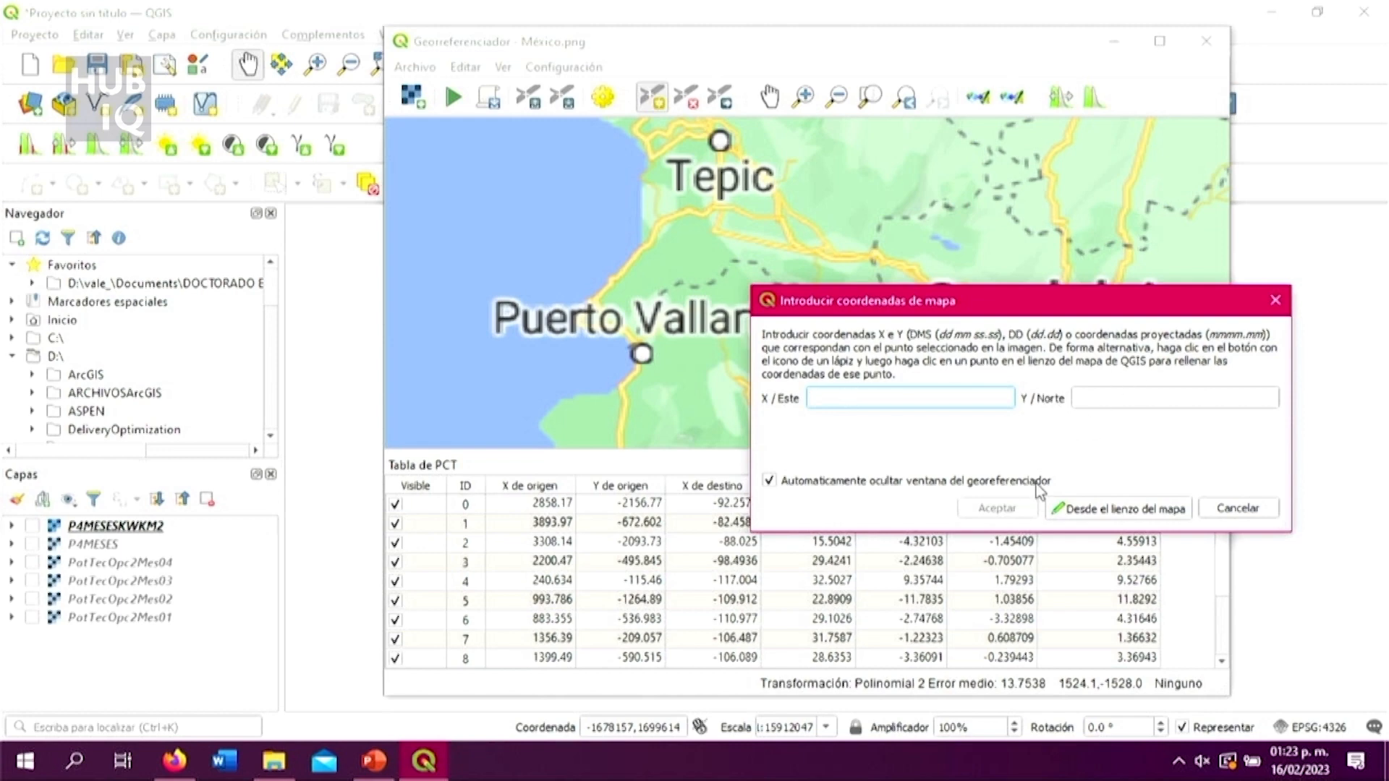
left_click(1234, 511)
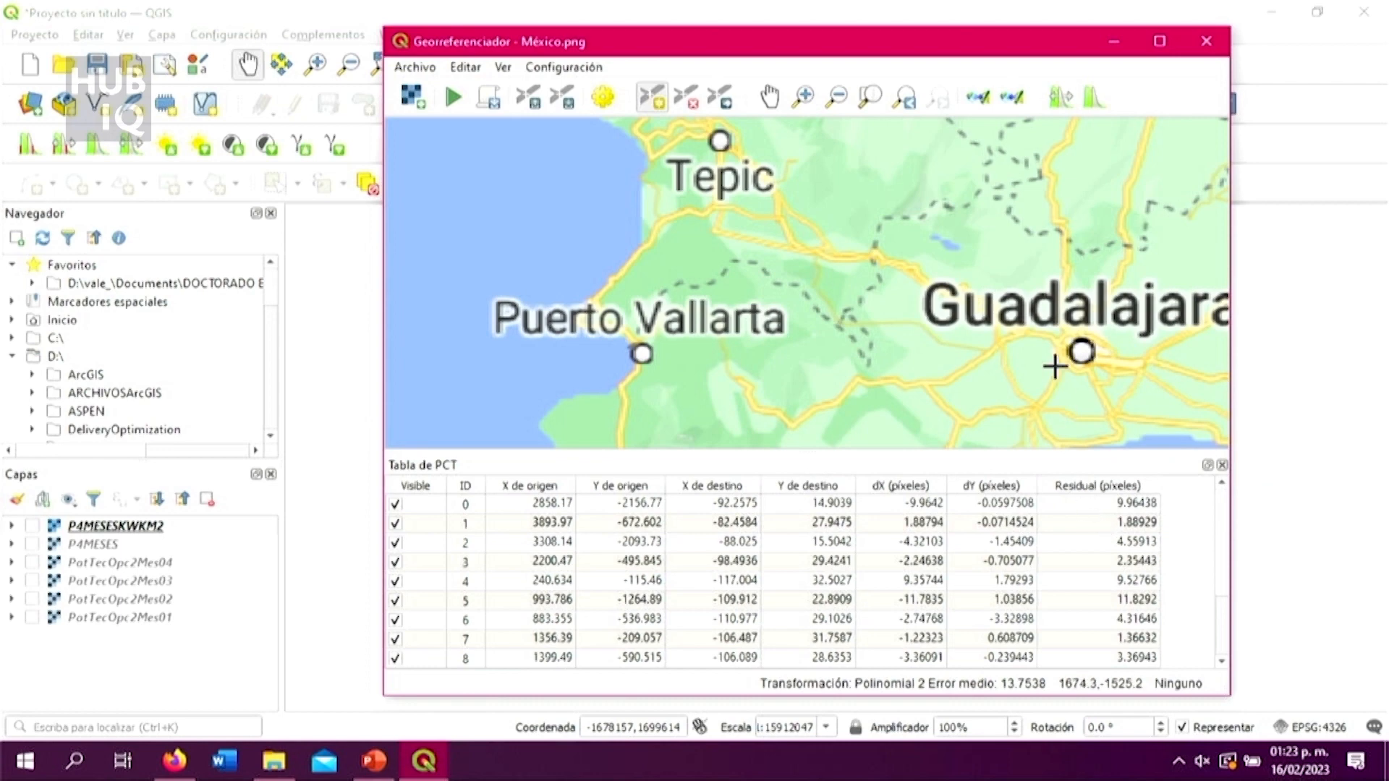
Step: Review the control points on the México.png map, from Baja California across the whole country
scroll(1052, 346, "down", 2)
scroll(1098, 316, "down", 3)
scroll(1113, 313, "up", 2)
scroll(944, 599, "down", 1)
scroll(944, 599, "down", 1)
scroll(659, 571, "up", 2)
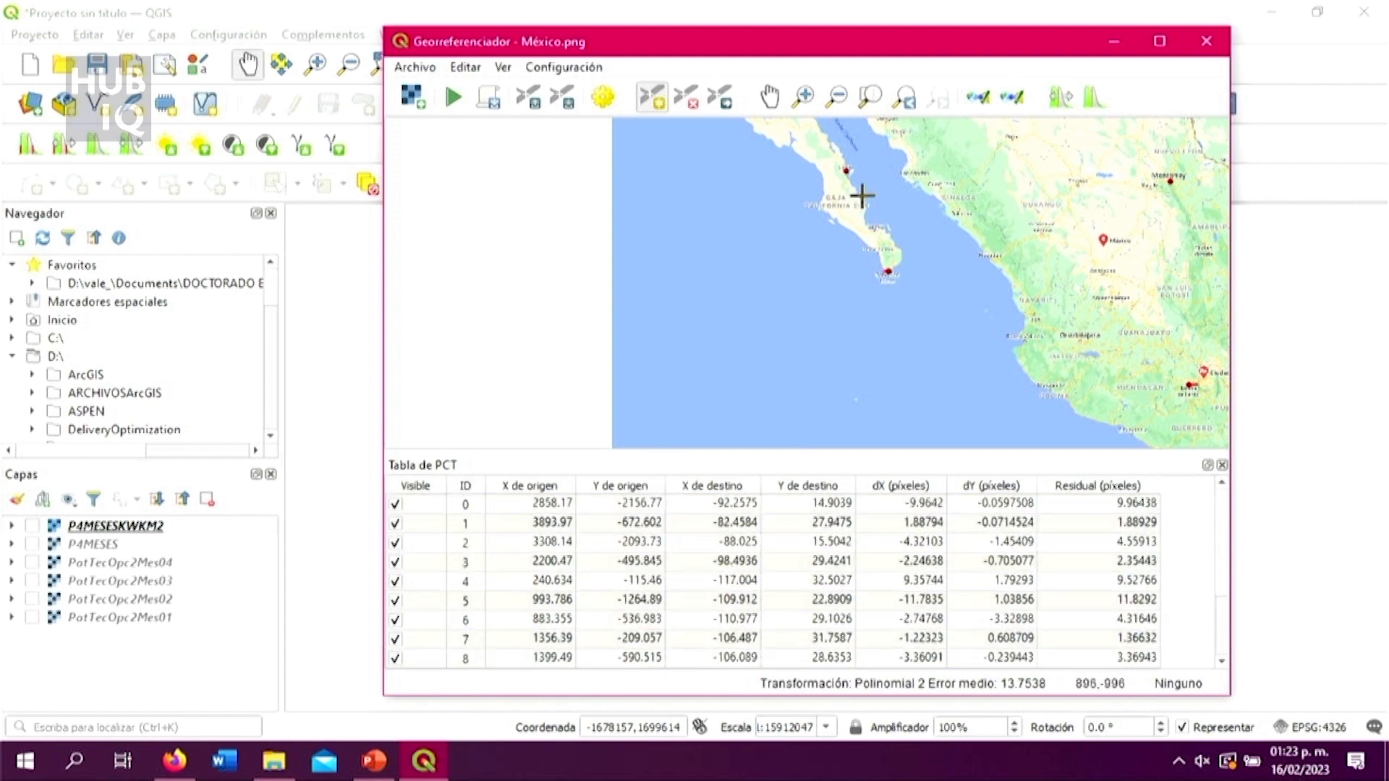
left_click(395, 505)
left_click(396, 505)
left_click(770, 96)
scroll(994, 267, "down", 4)
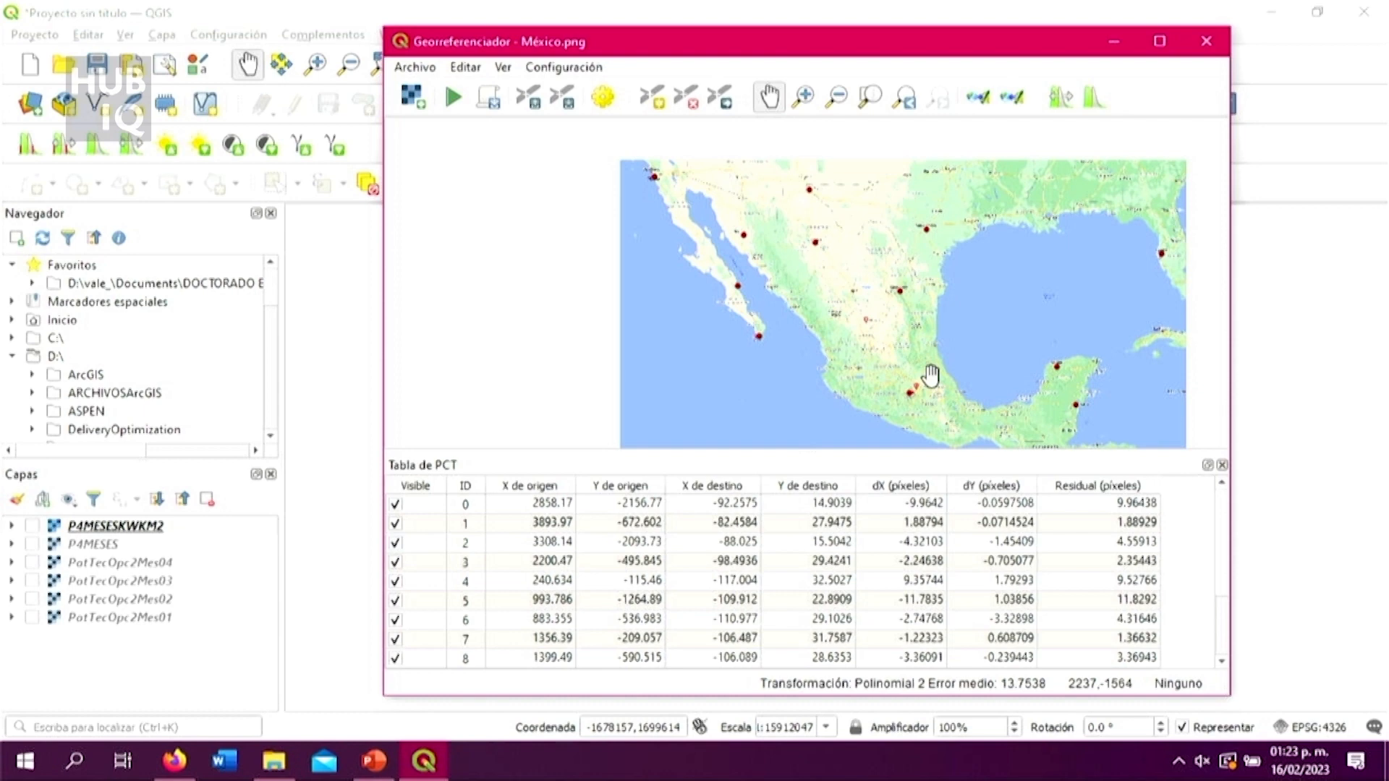
Step: Examine the residuals in the control point table and the points placed around southern Mexico, Guatemala and Honduras
left_click_drag(931, 375, 924, 339)
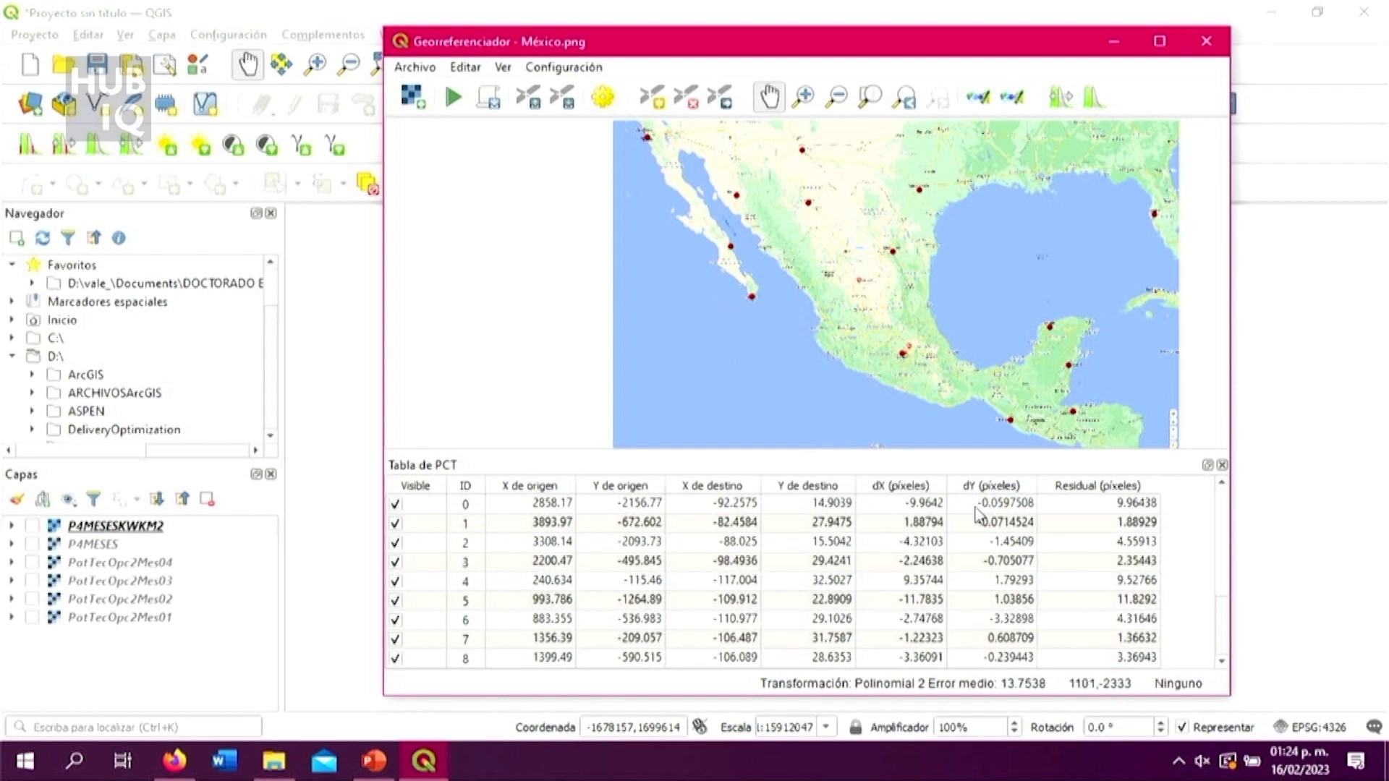
left_click_drag(1220, 538, 1220, 593)
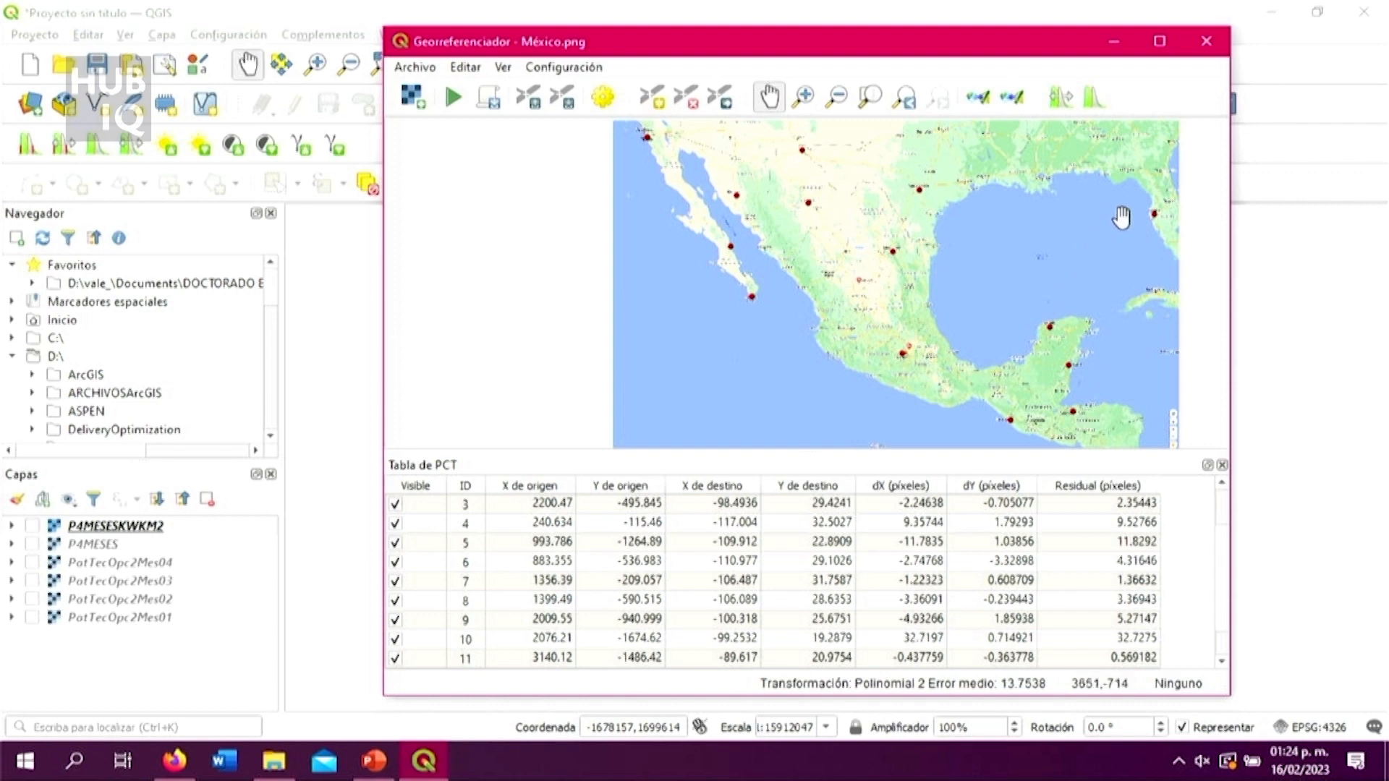
scroll(1041, 419, "up", 2)
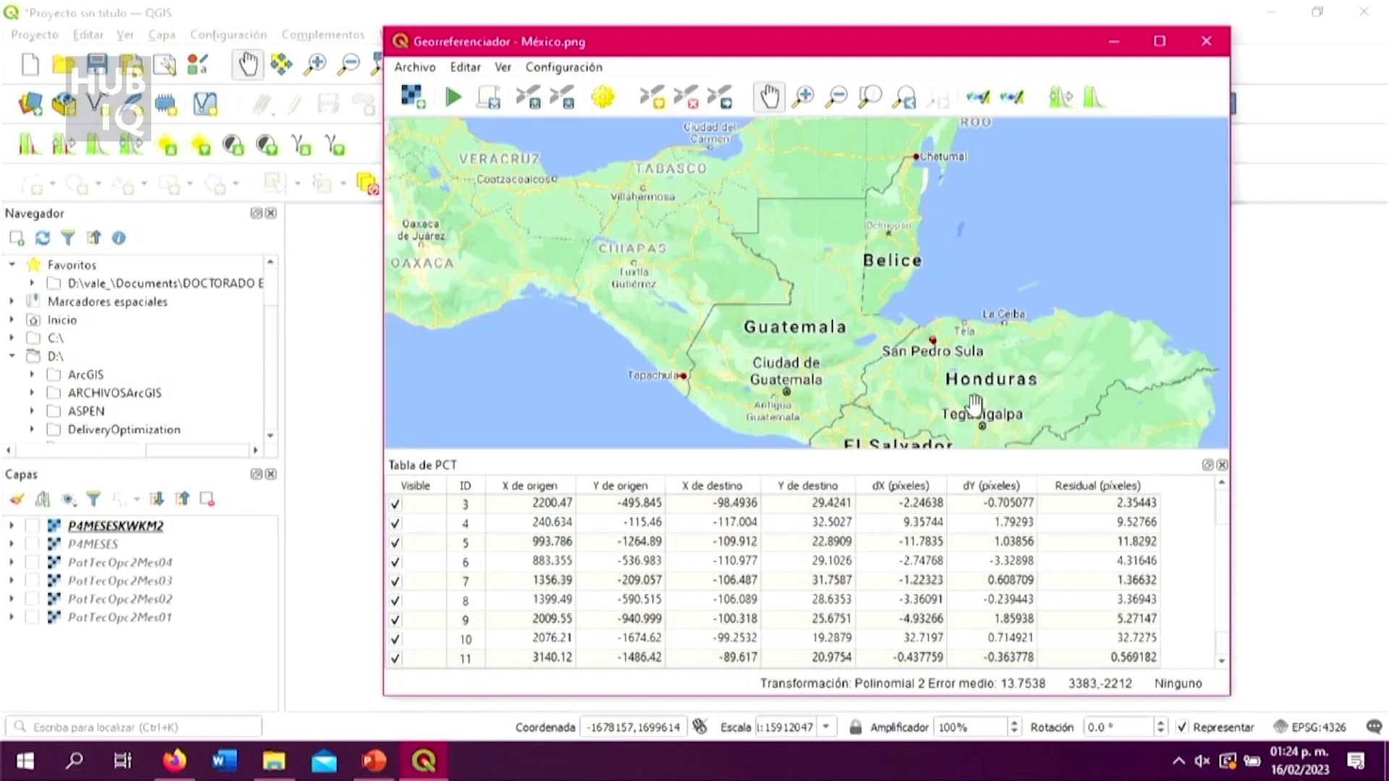
scroll(1053, 379, "down", 2)
scroll(1048, 381, "down", 3)
scroll(967, 264, "up", 1)
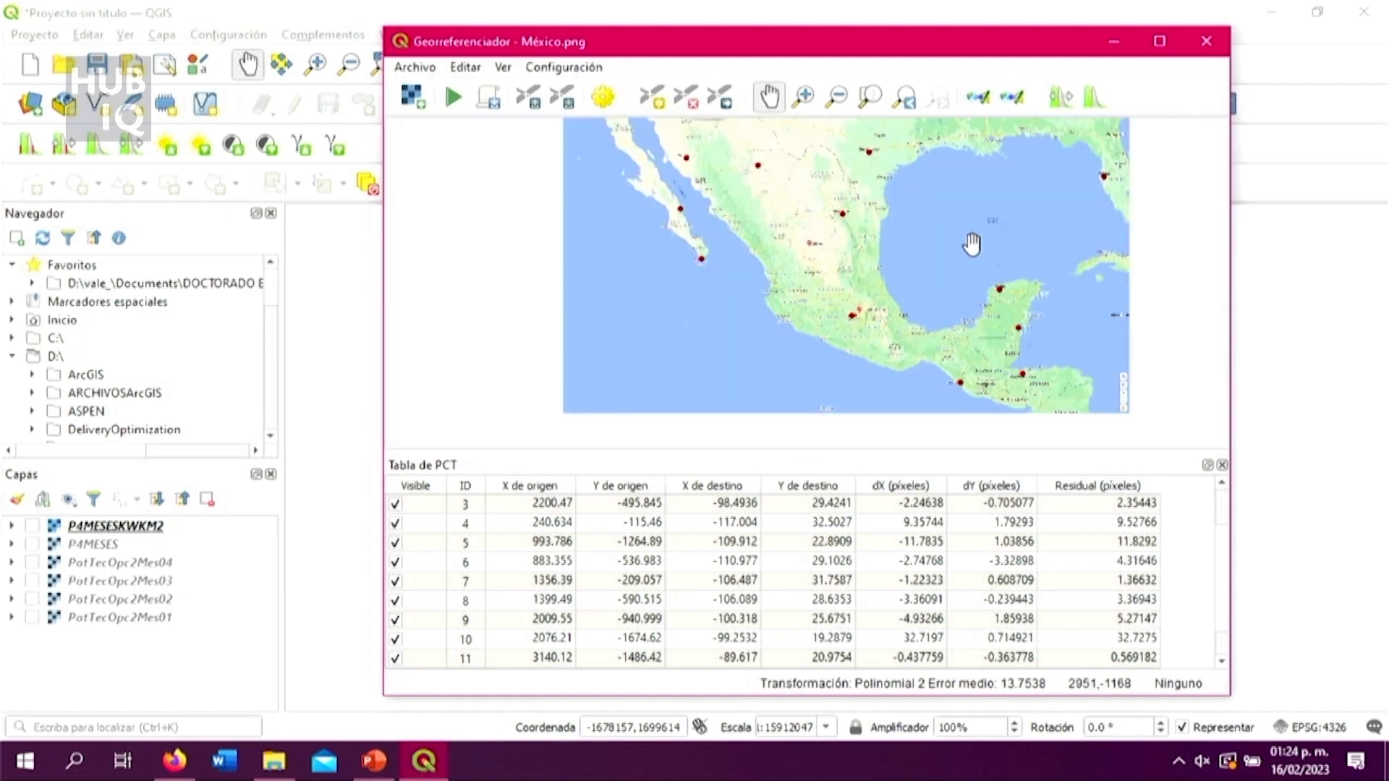
left_click_drag(961, 254, 959, 279)
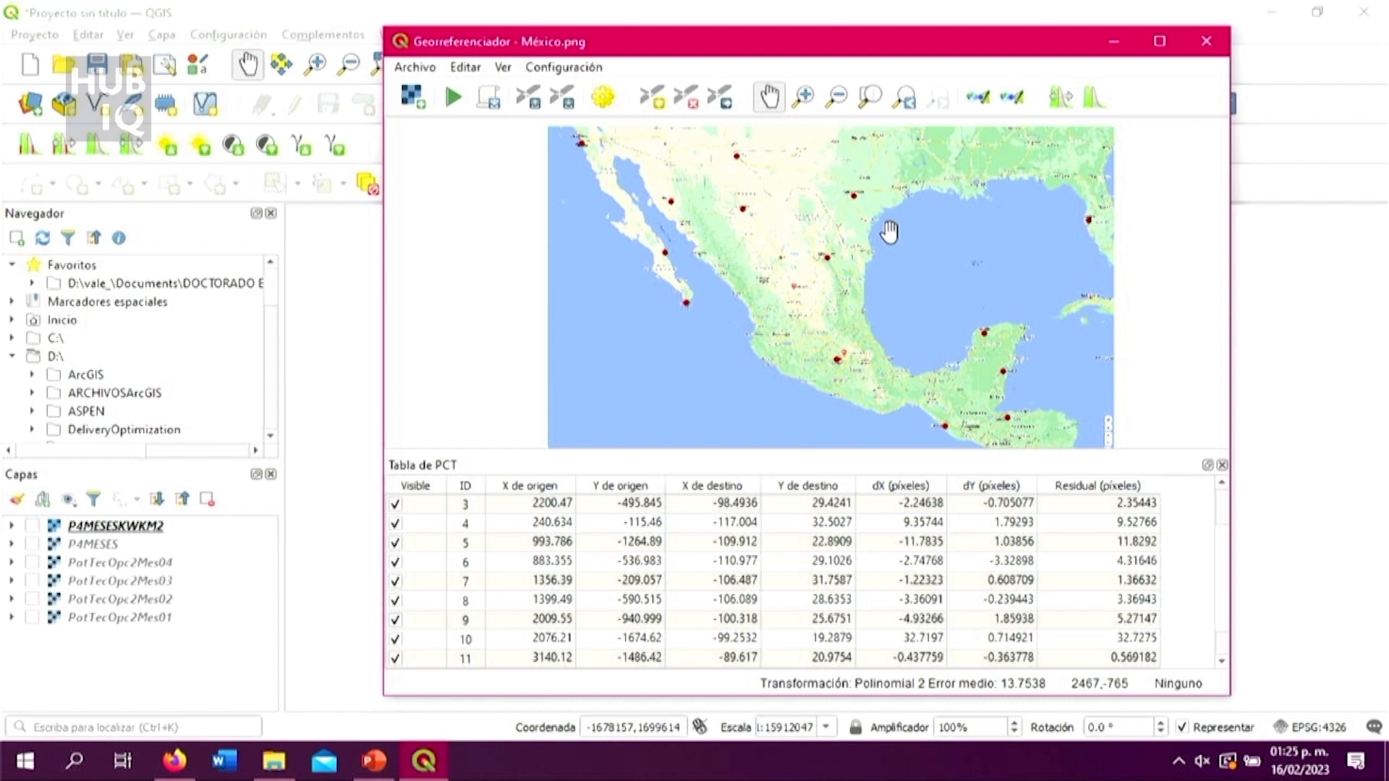
Step: Run the georeferencing of México.png, minimize the georeferencer, and zoom the main map to the México_modificado layer
left_click(453, 98)
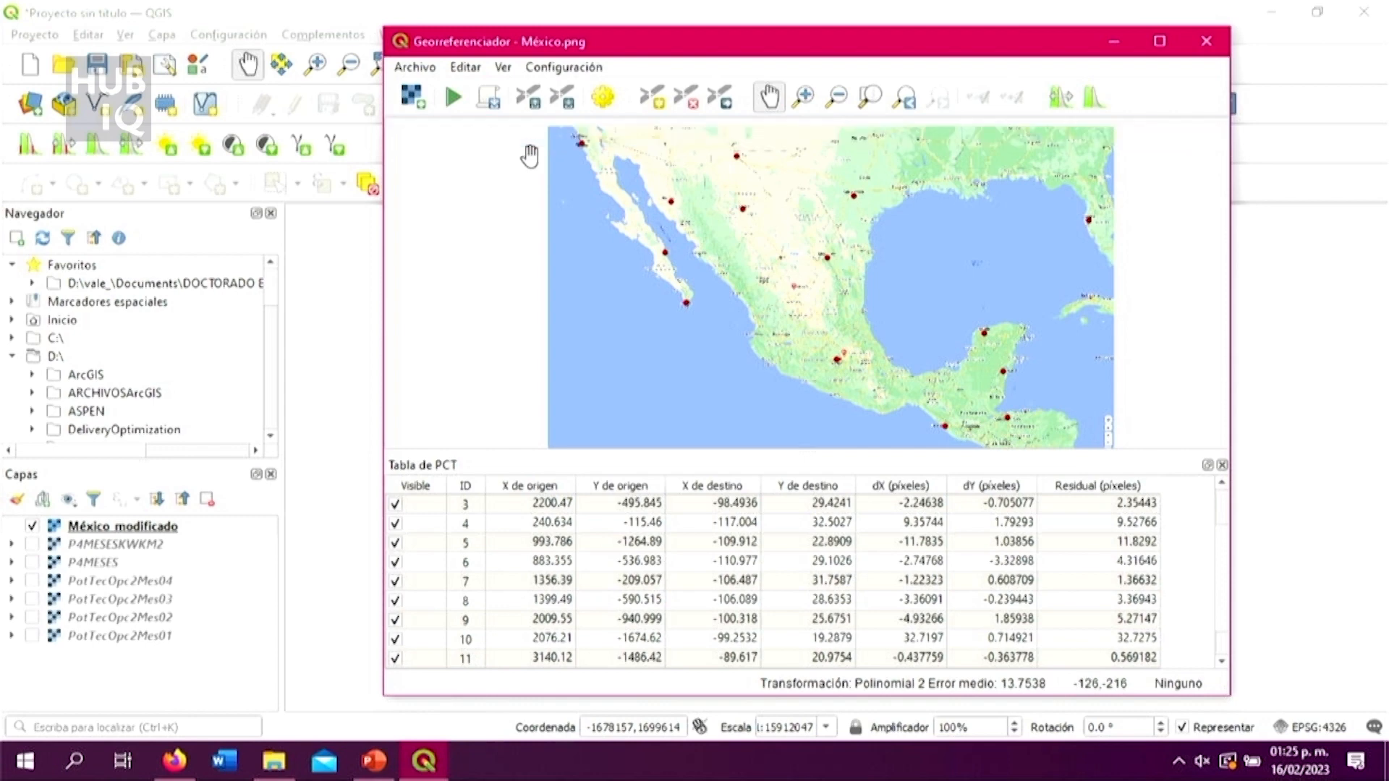
left_click(1117, 41)
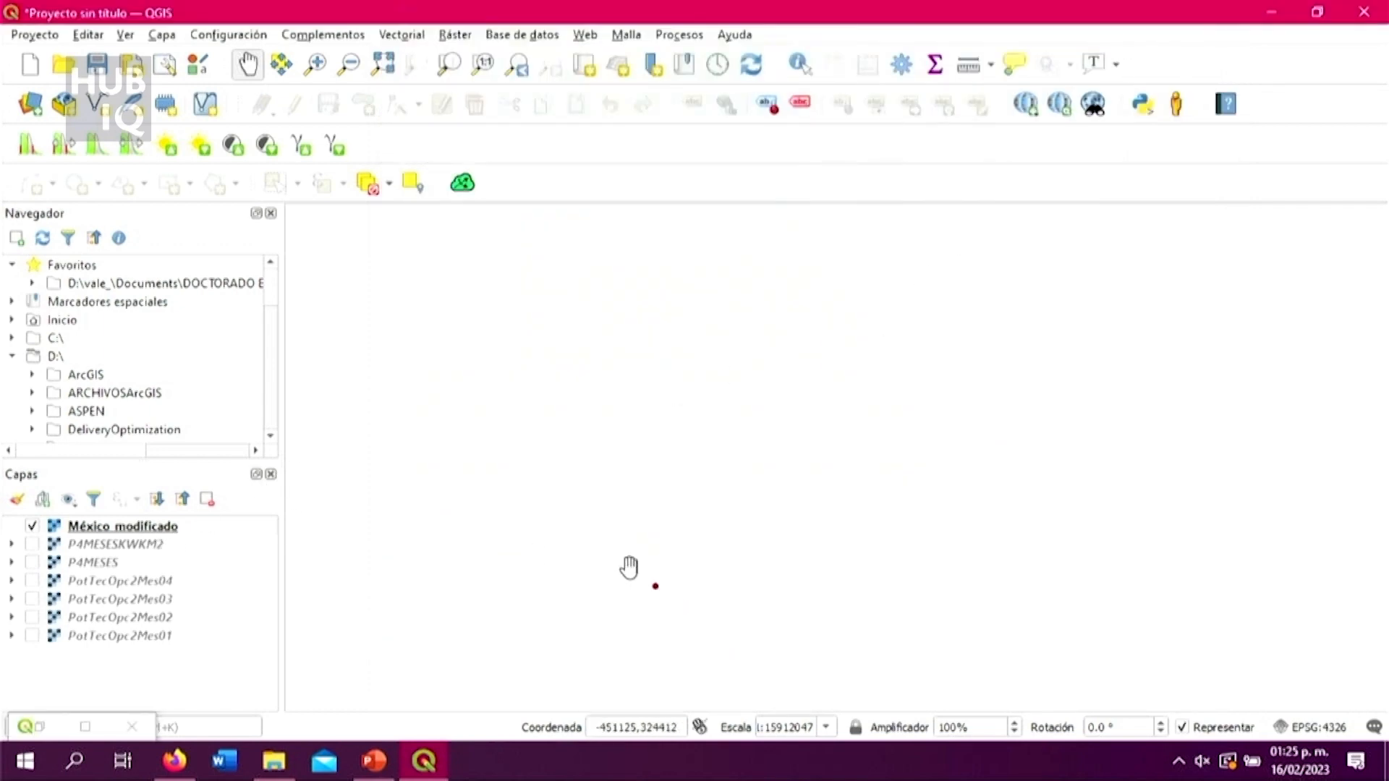
left_click(173, 527)
right_click(182, 524)
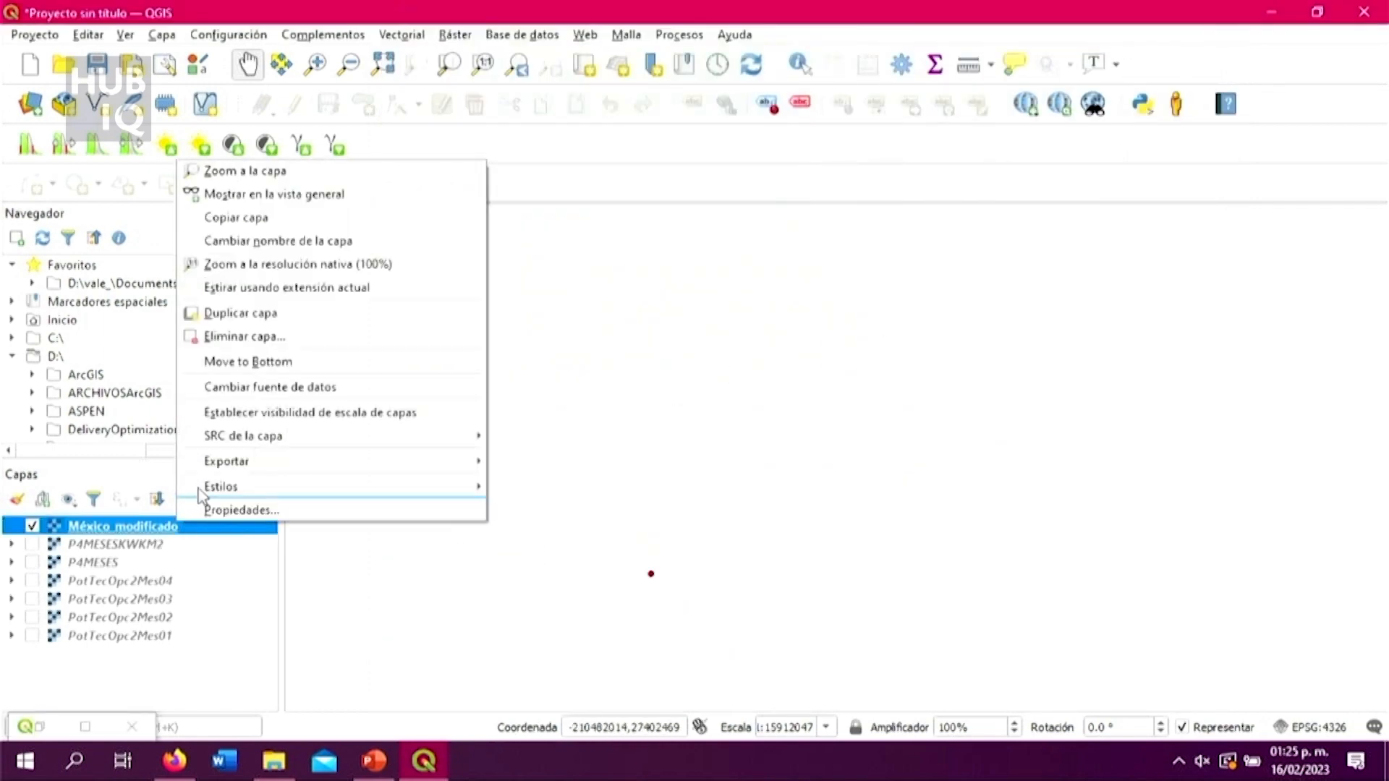
left_click(273, 173)
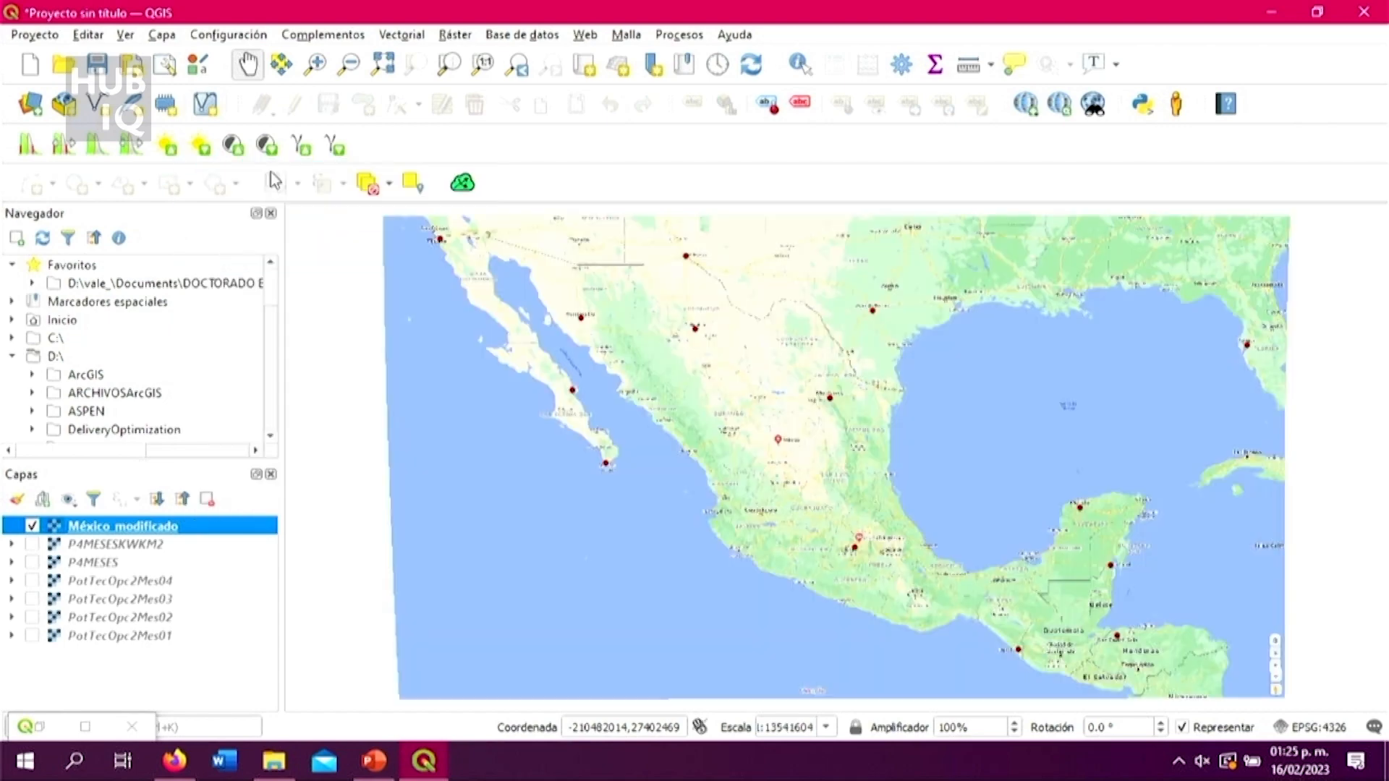